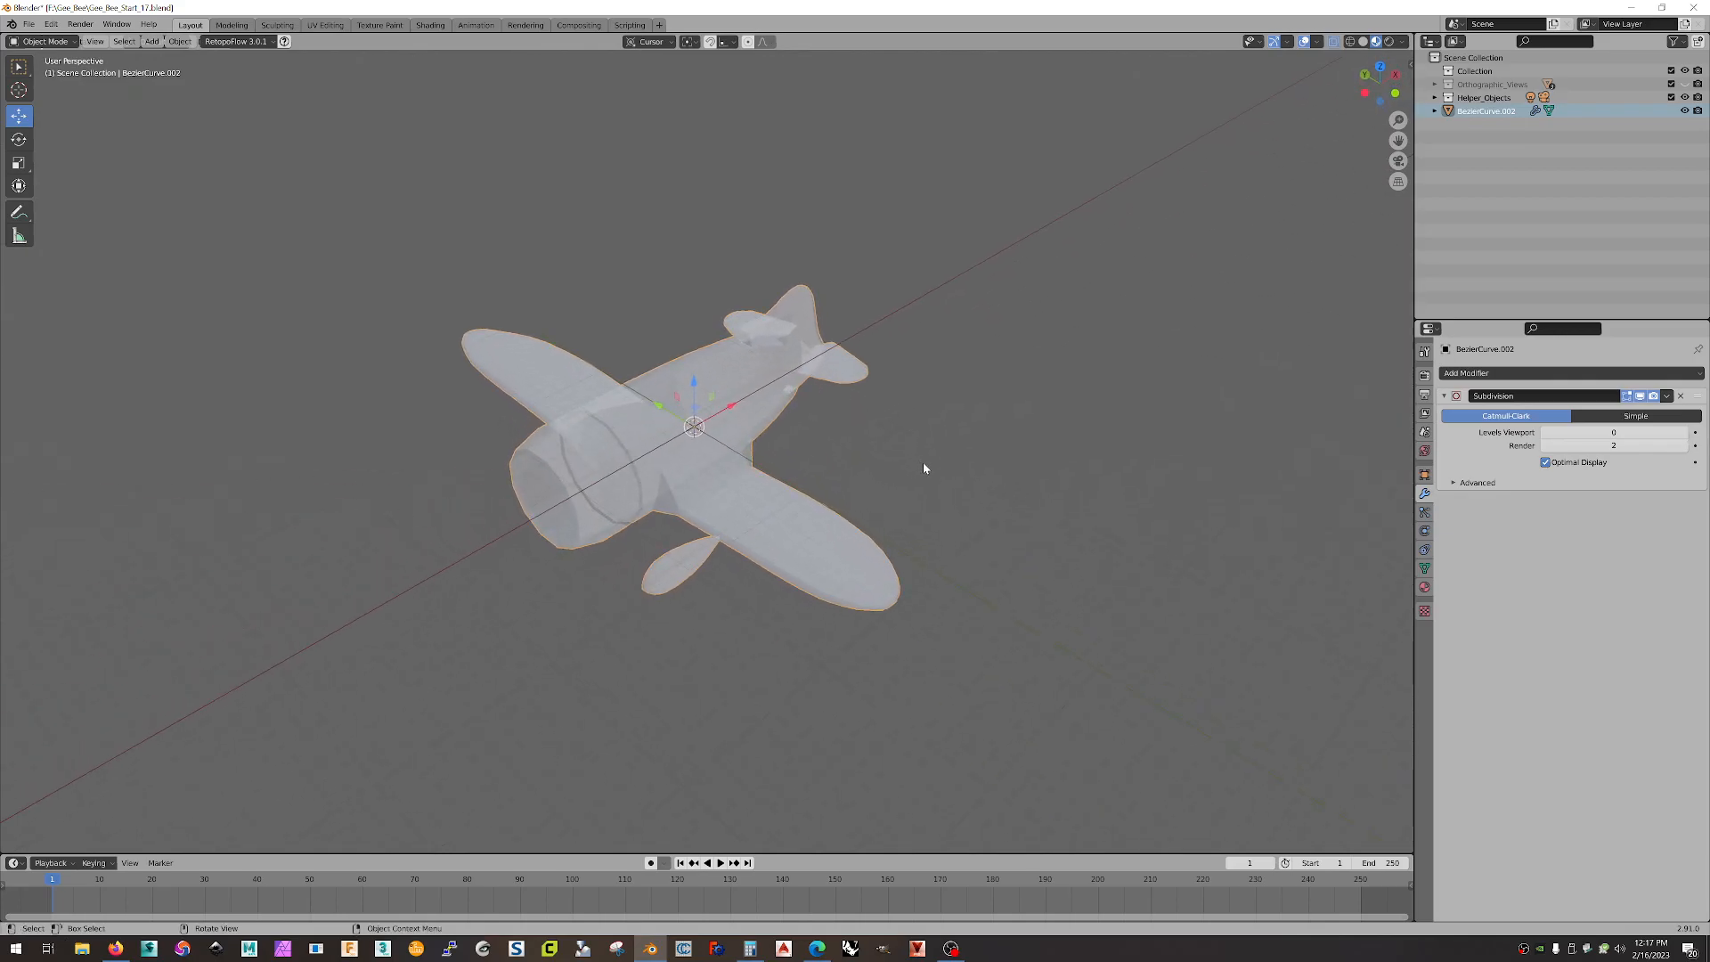
- Turn on the wireframe overlay in the viewport and show the Orthographic_Views collection
scroll(923, 465, up, 3)
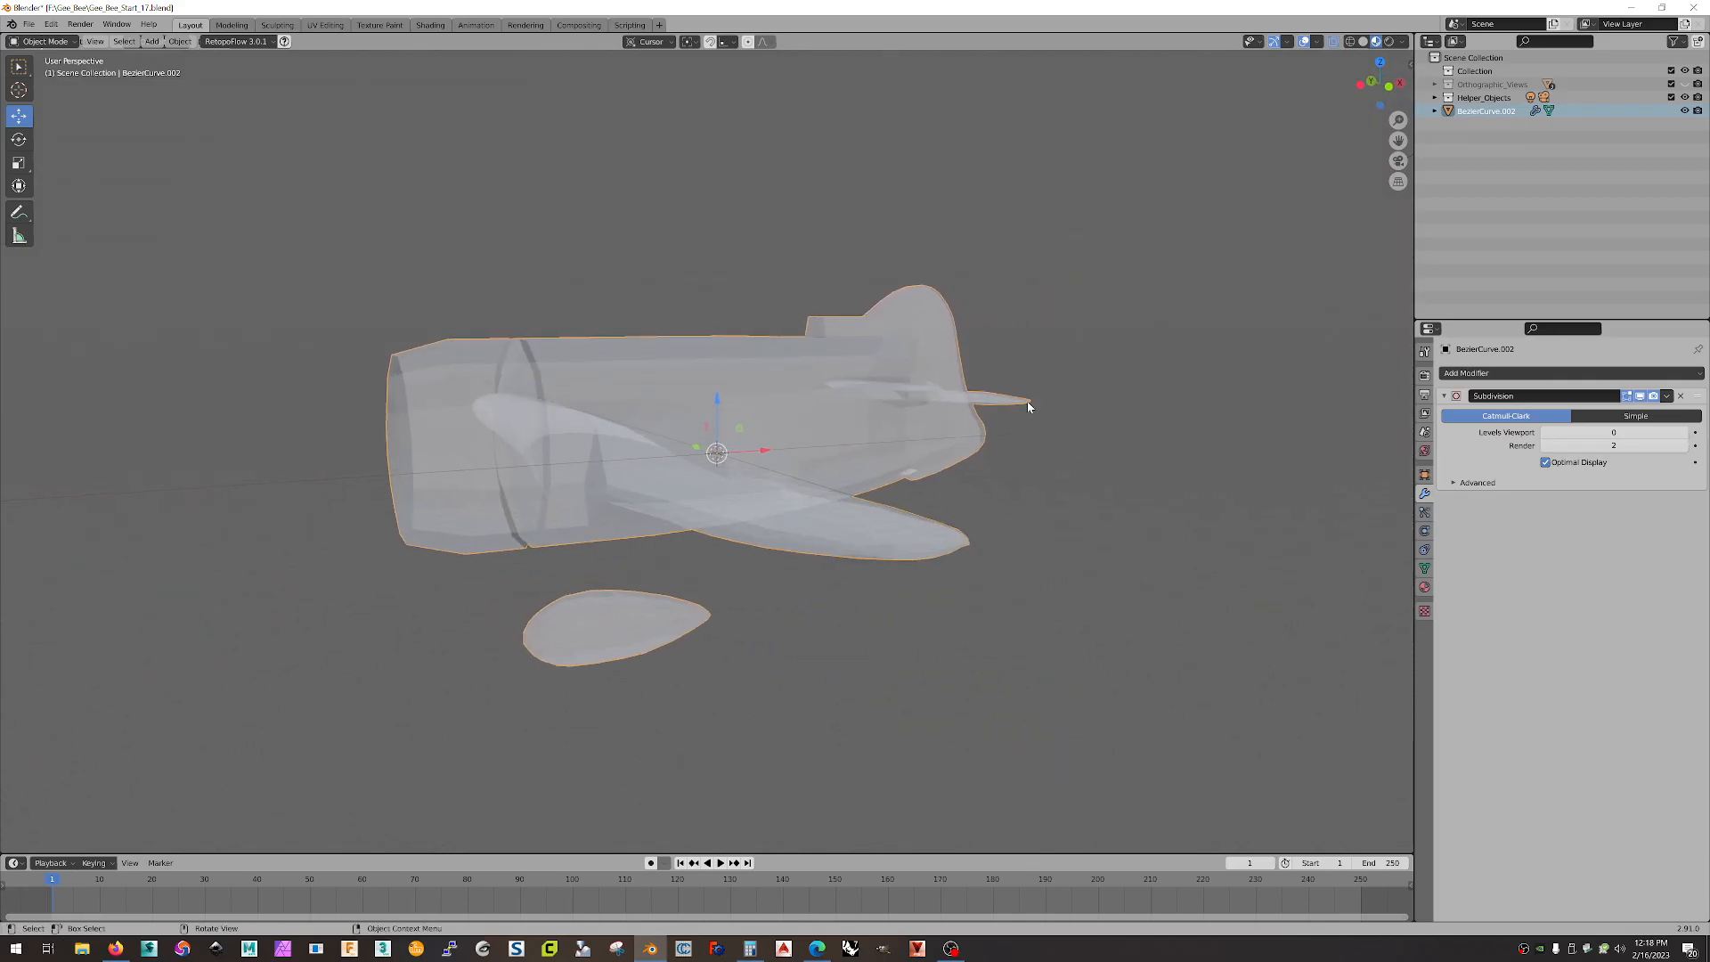
click(1319, 41)
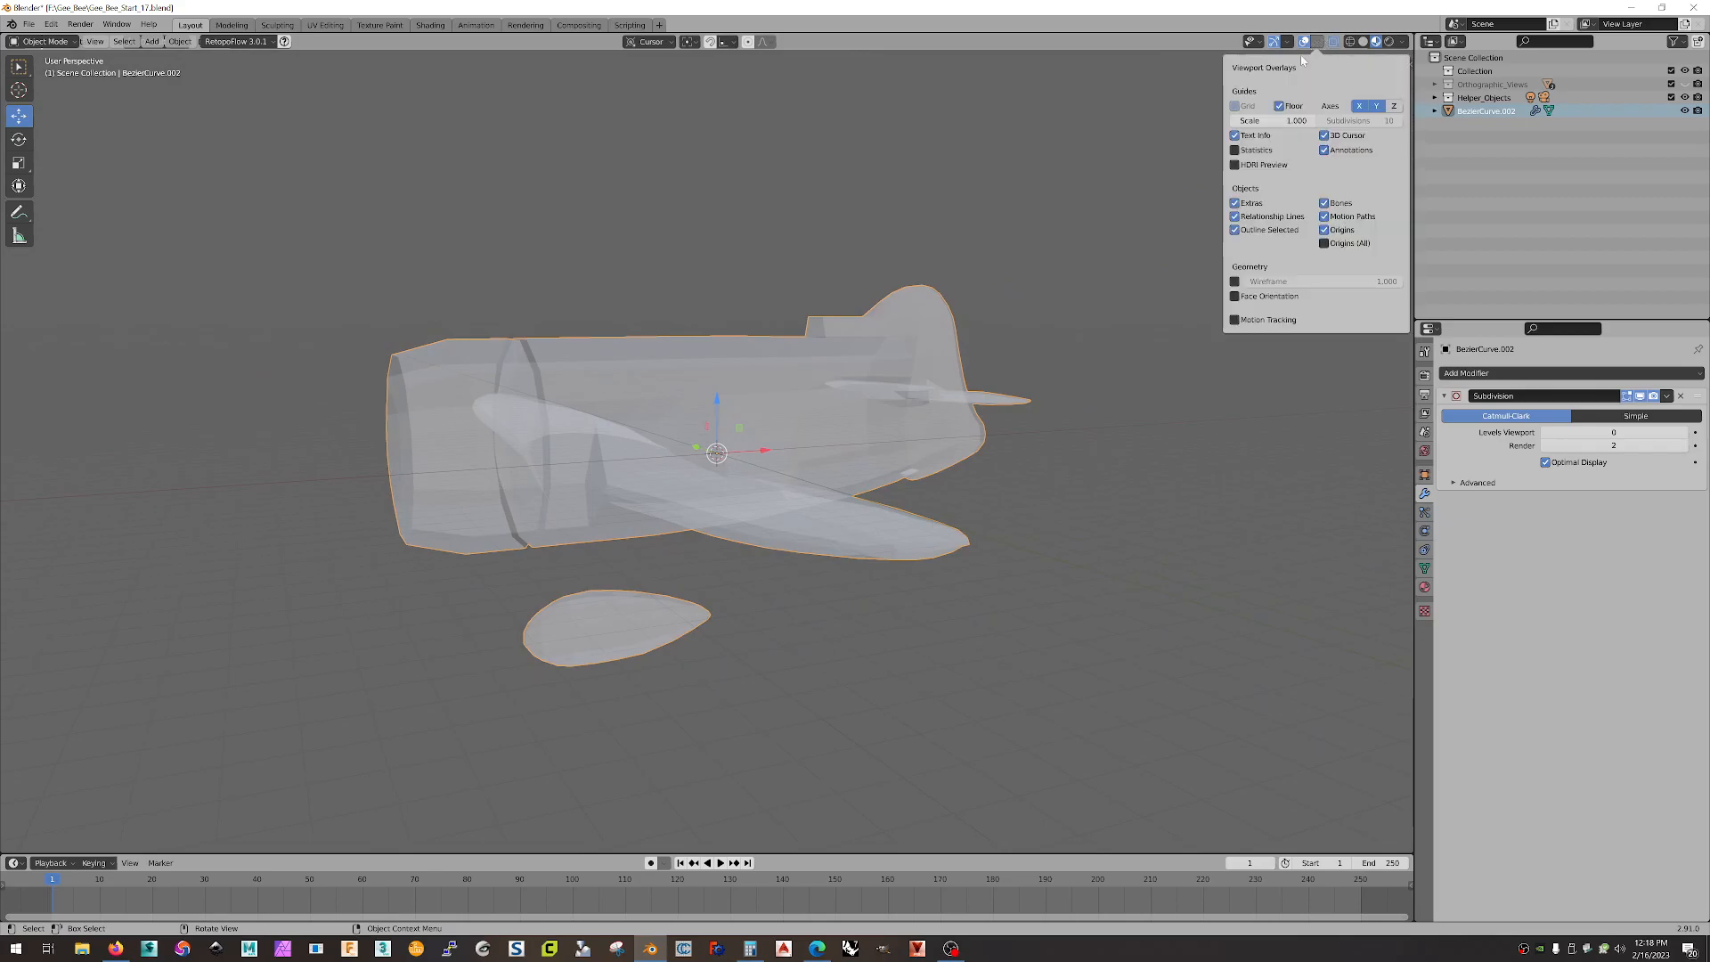
click(1235, 281)
middle_drag(1097, 348, 1024, 428)
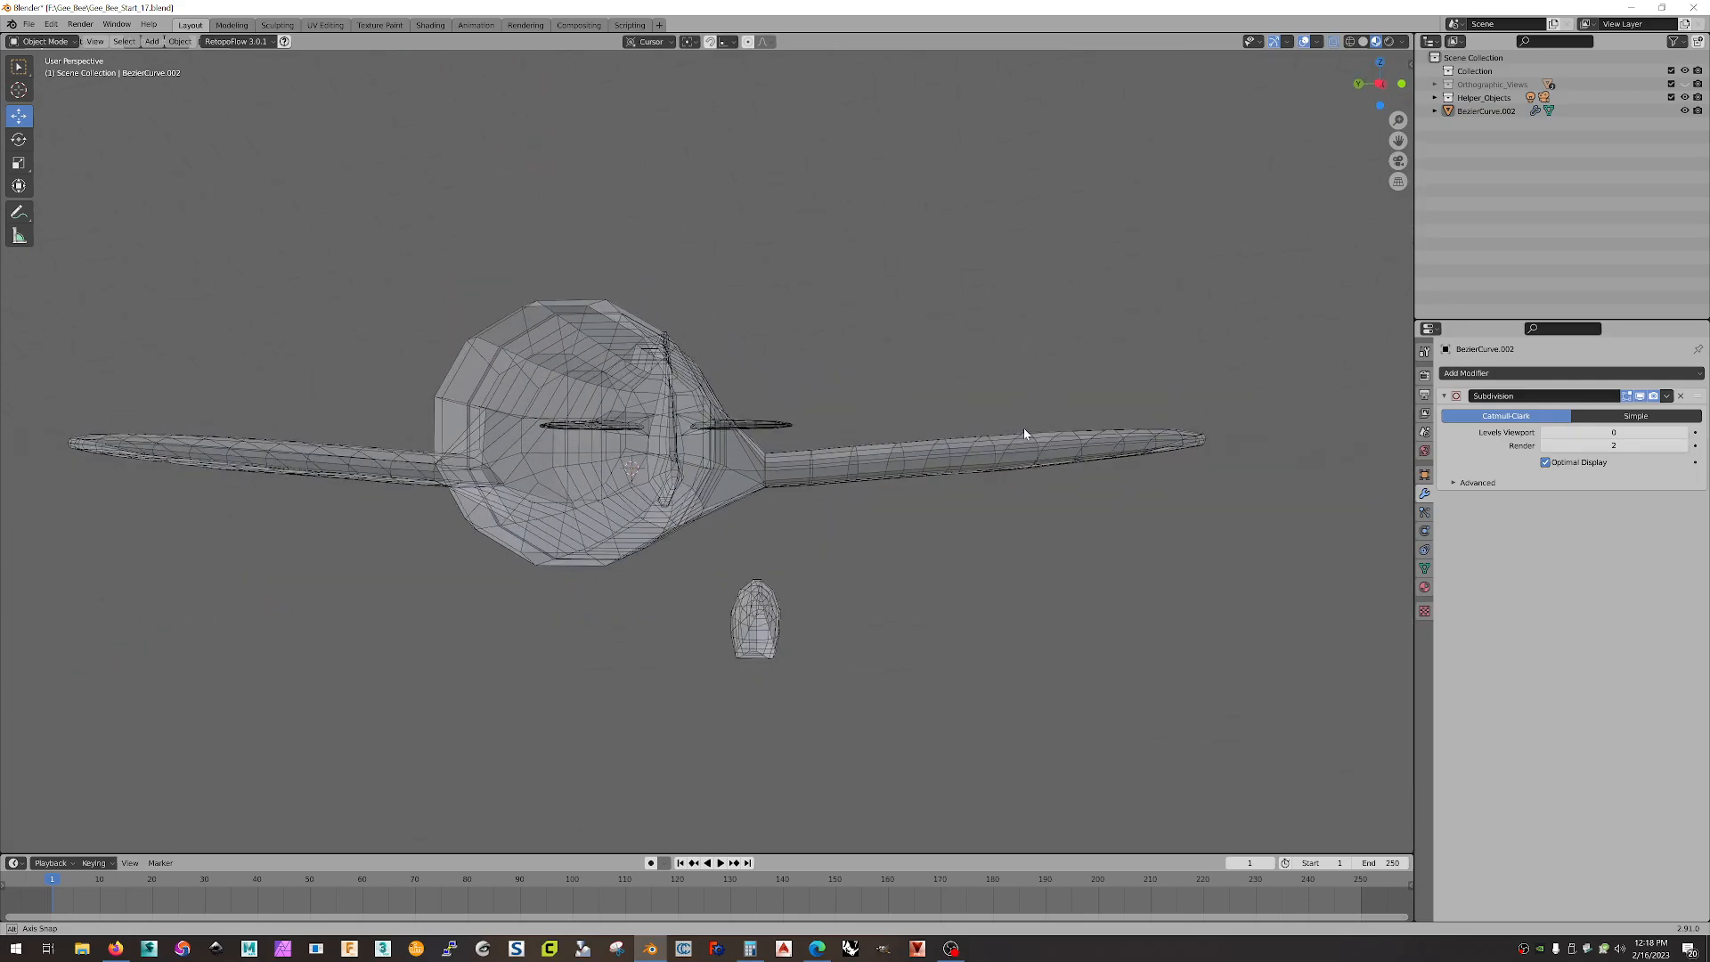
click(1685, 84)
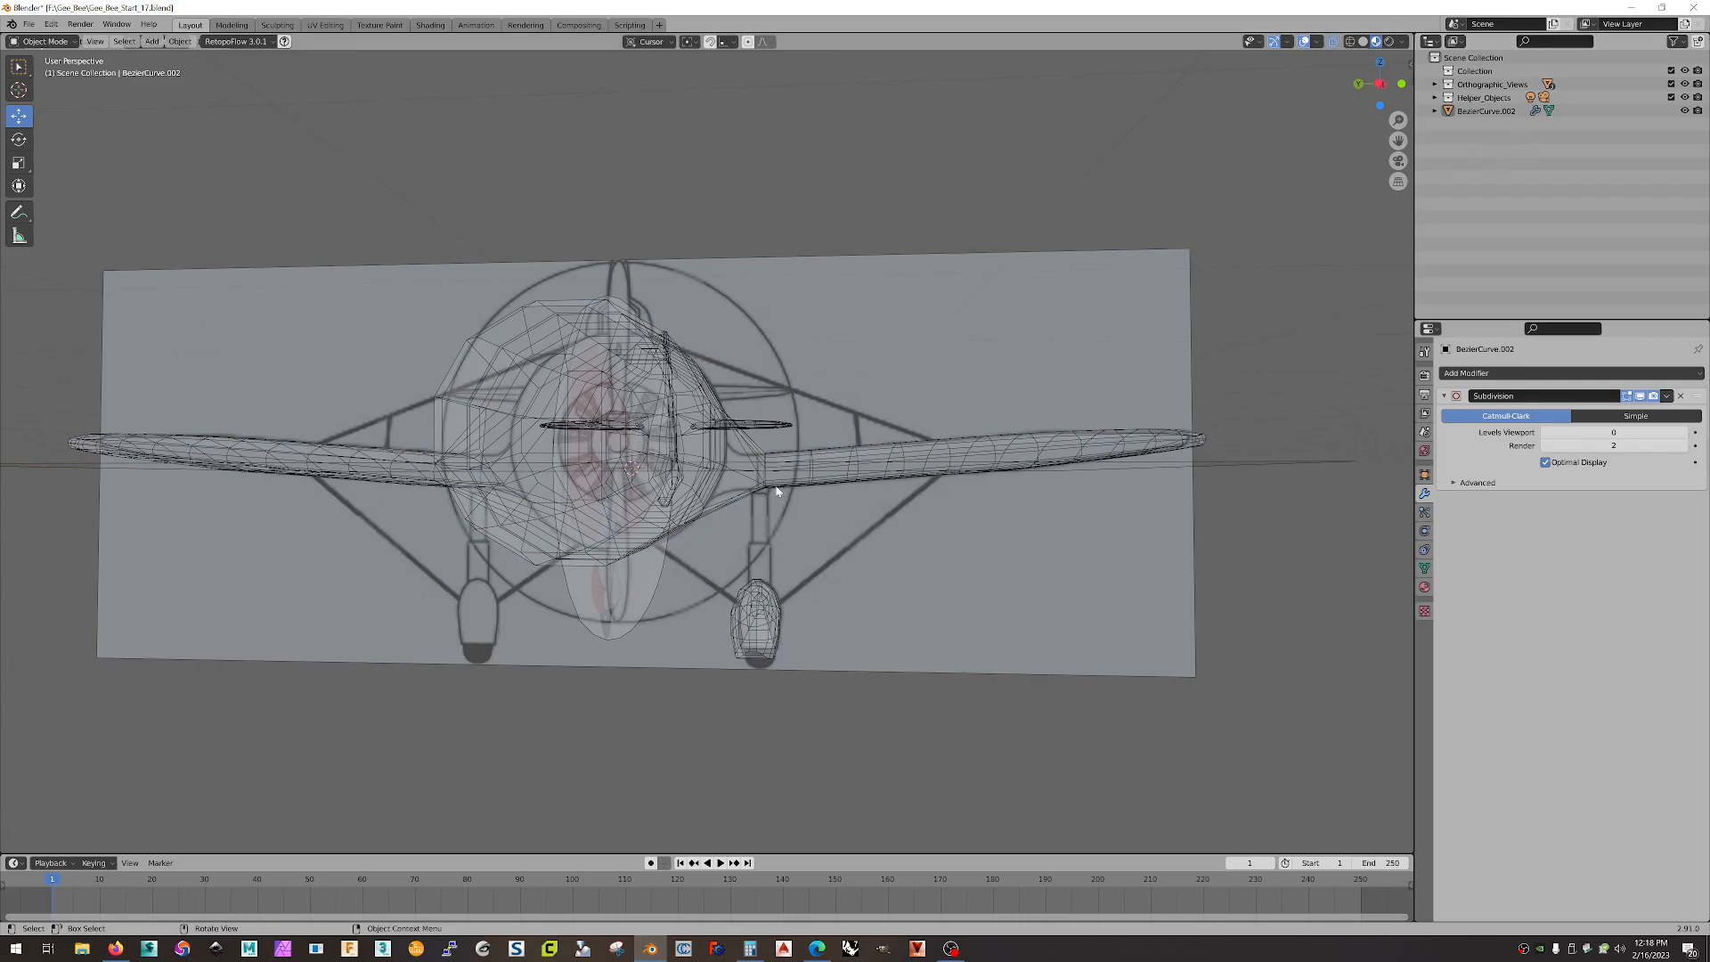
- Select the wheel fairing's faces against the nose-on reference and move them outward along Y, then back inward by about 0.37 m
click(761, 608)
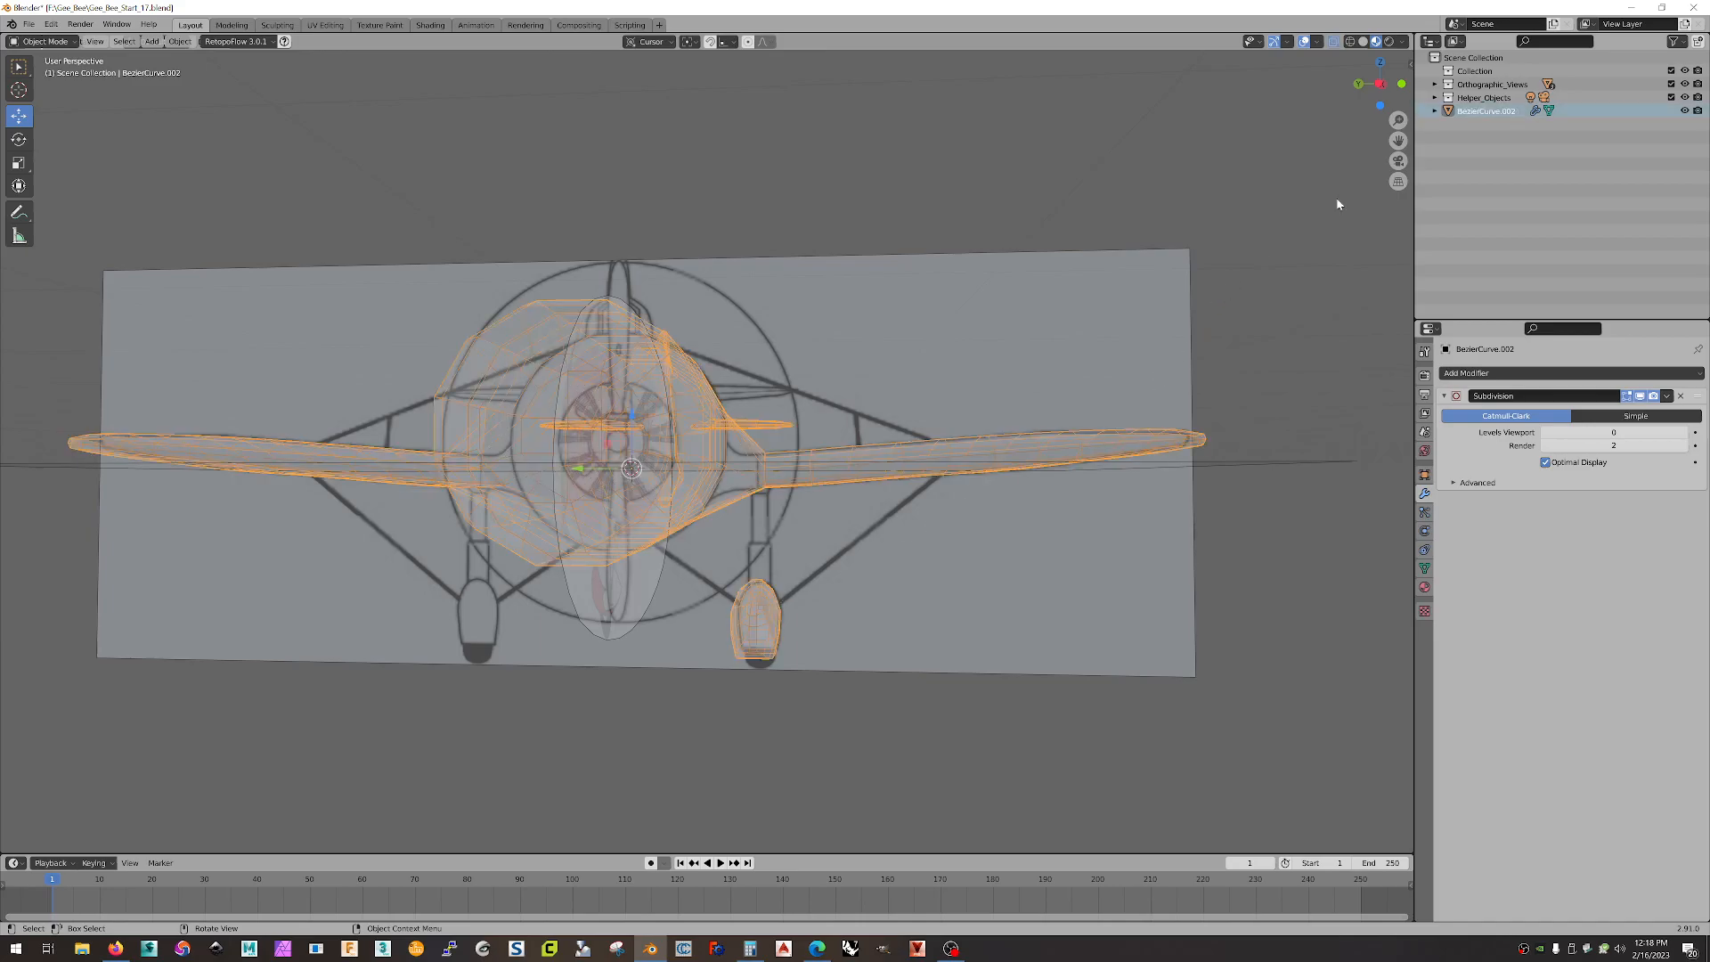
click(1377, 83)
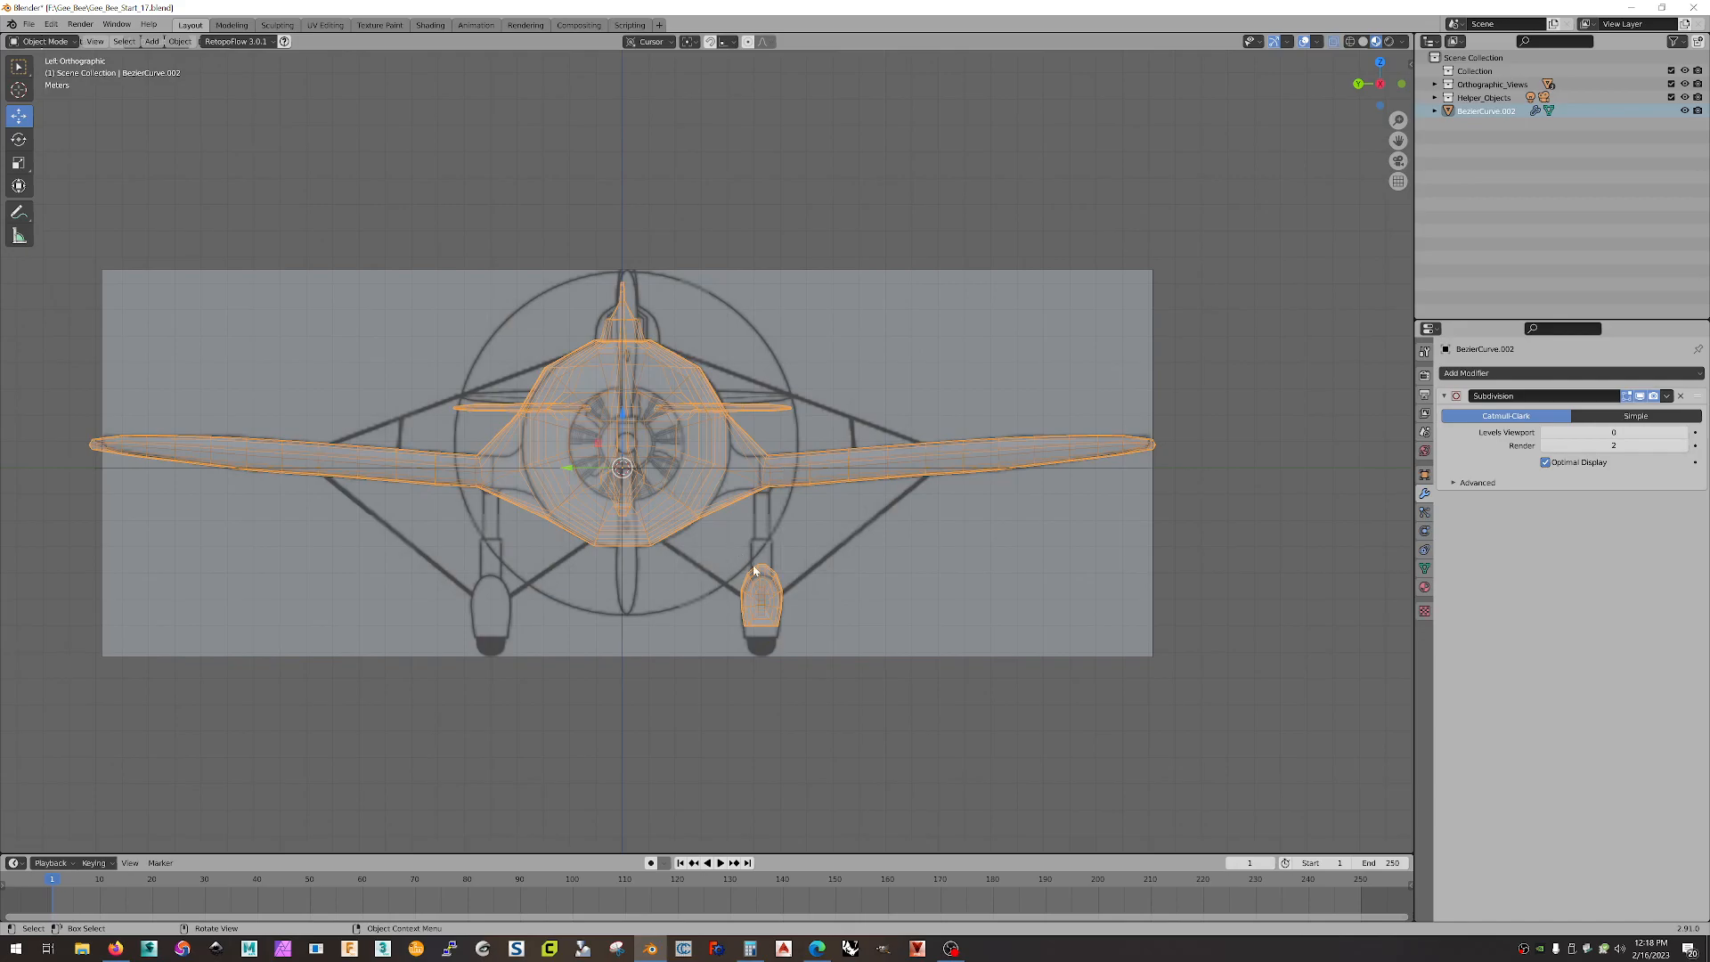
key(Tab)
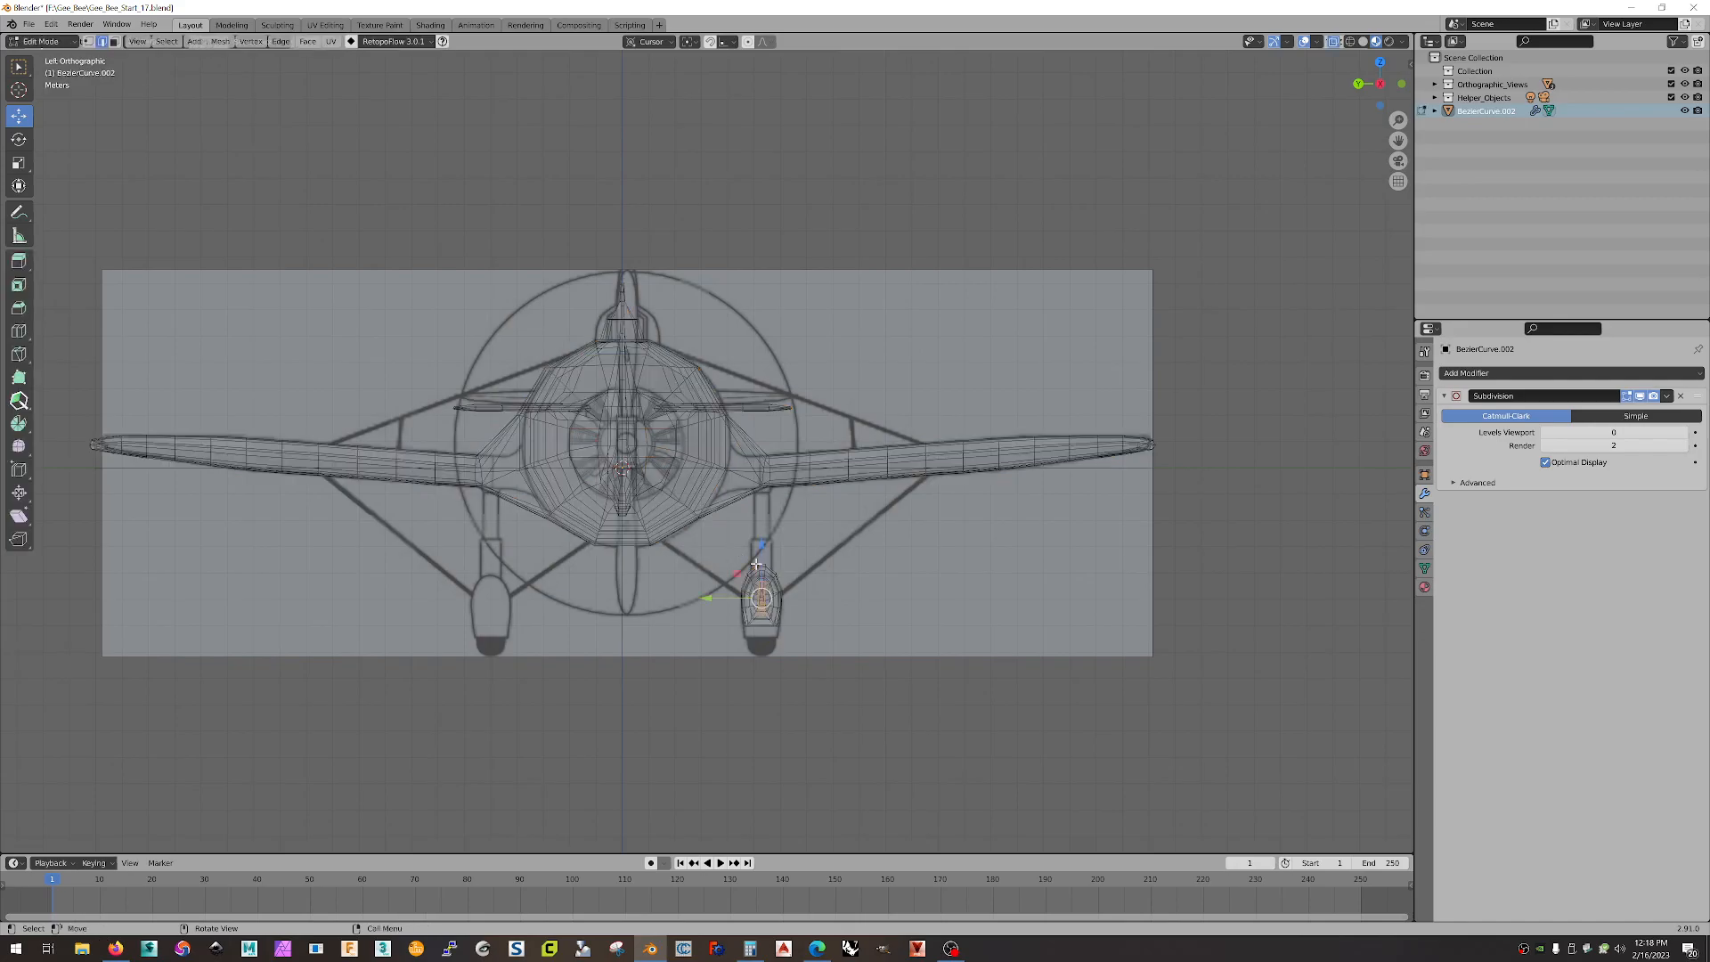
key(3)
drag(718, 542, 853, 687)
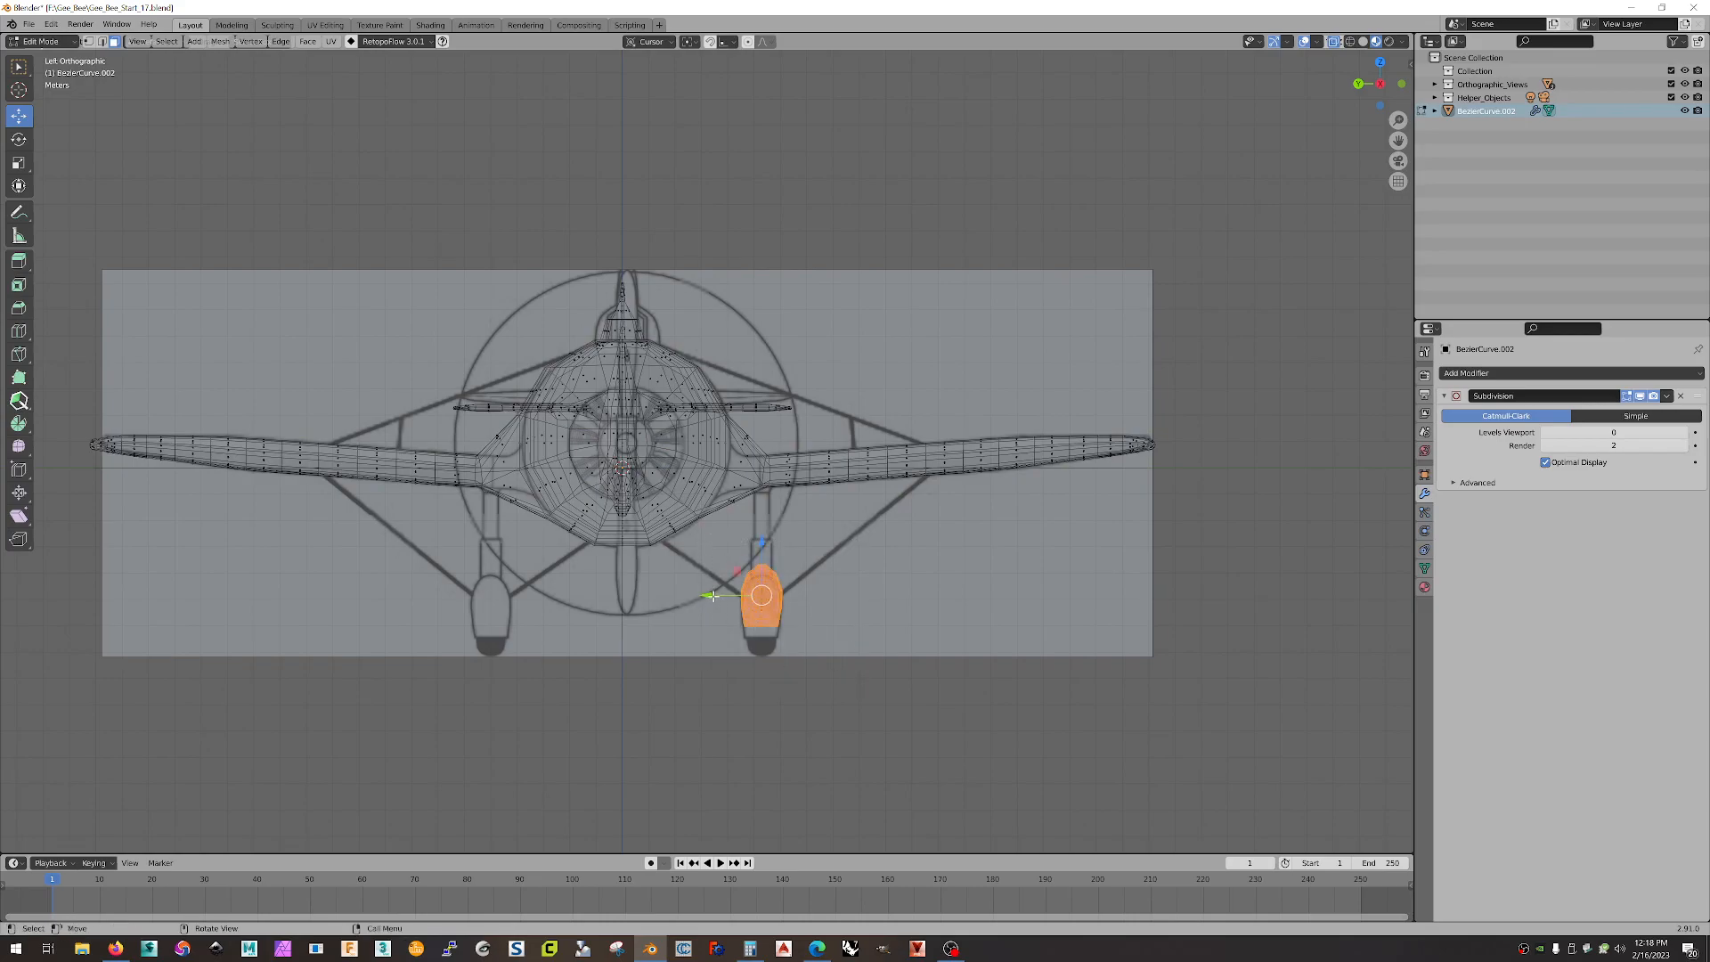
drag(713, 597, 738, 595)
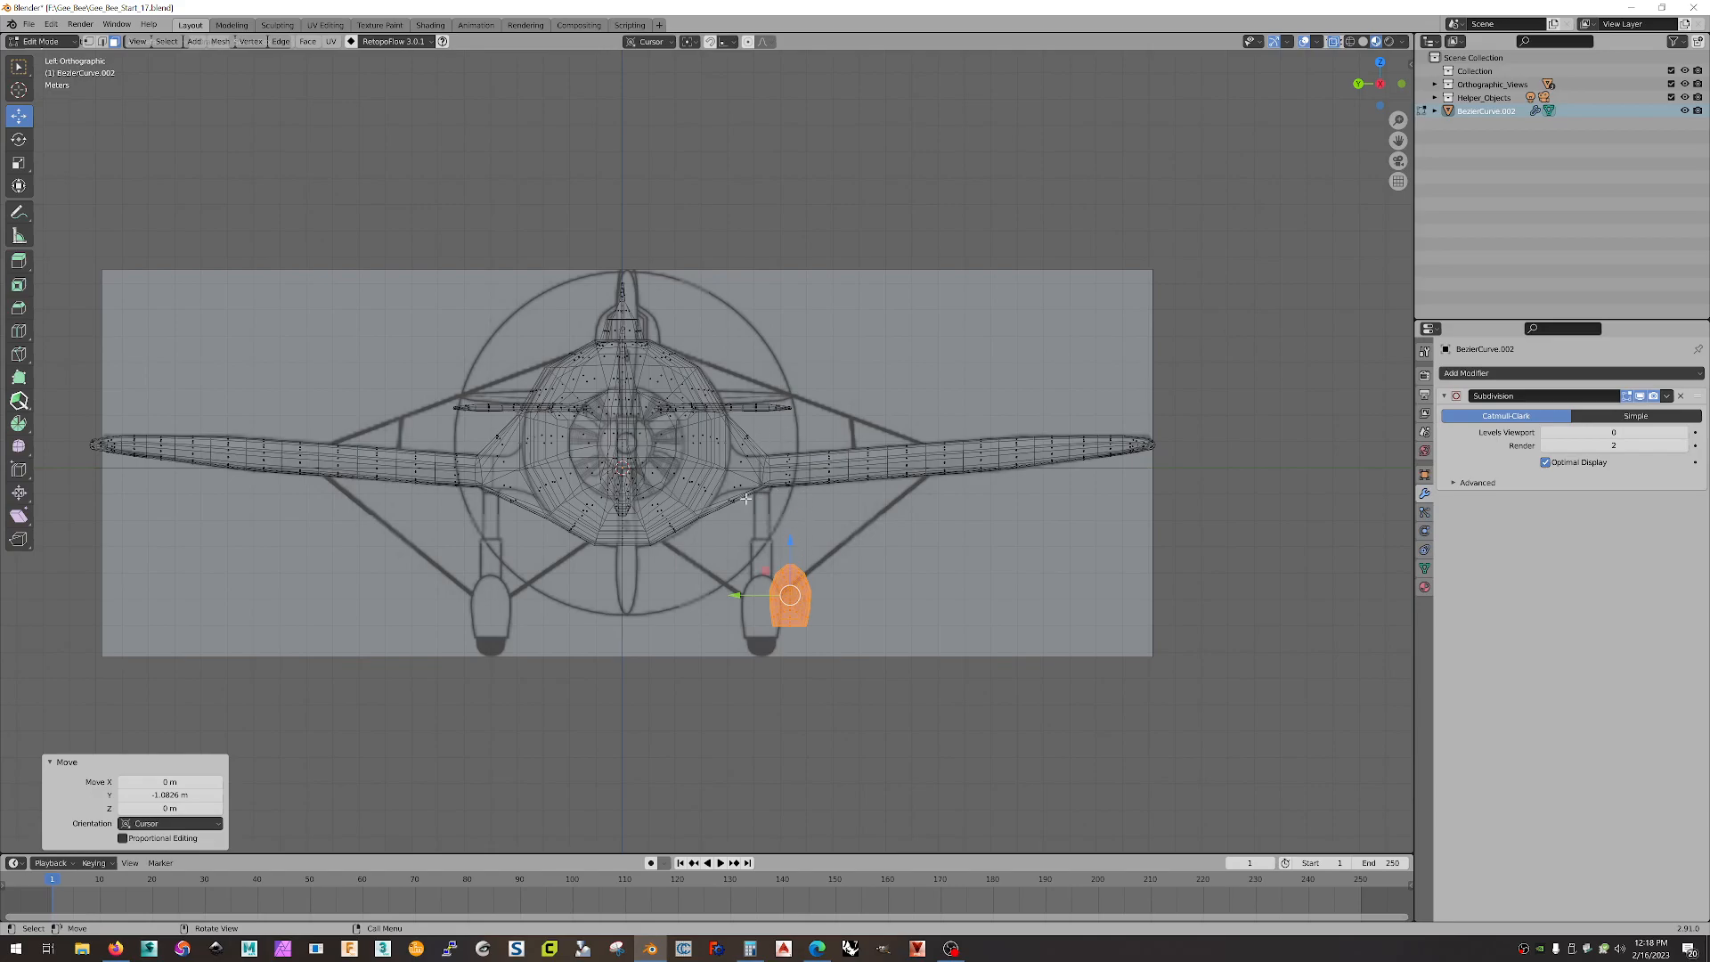
drag(732, 596, 722, 594)
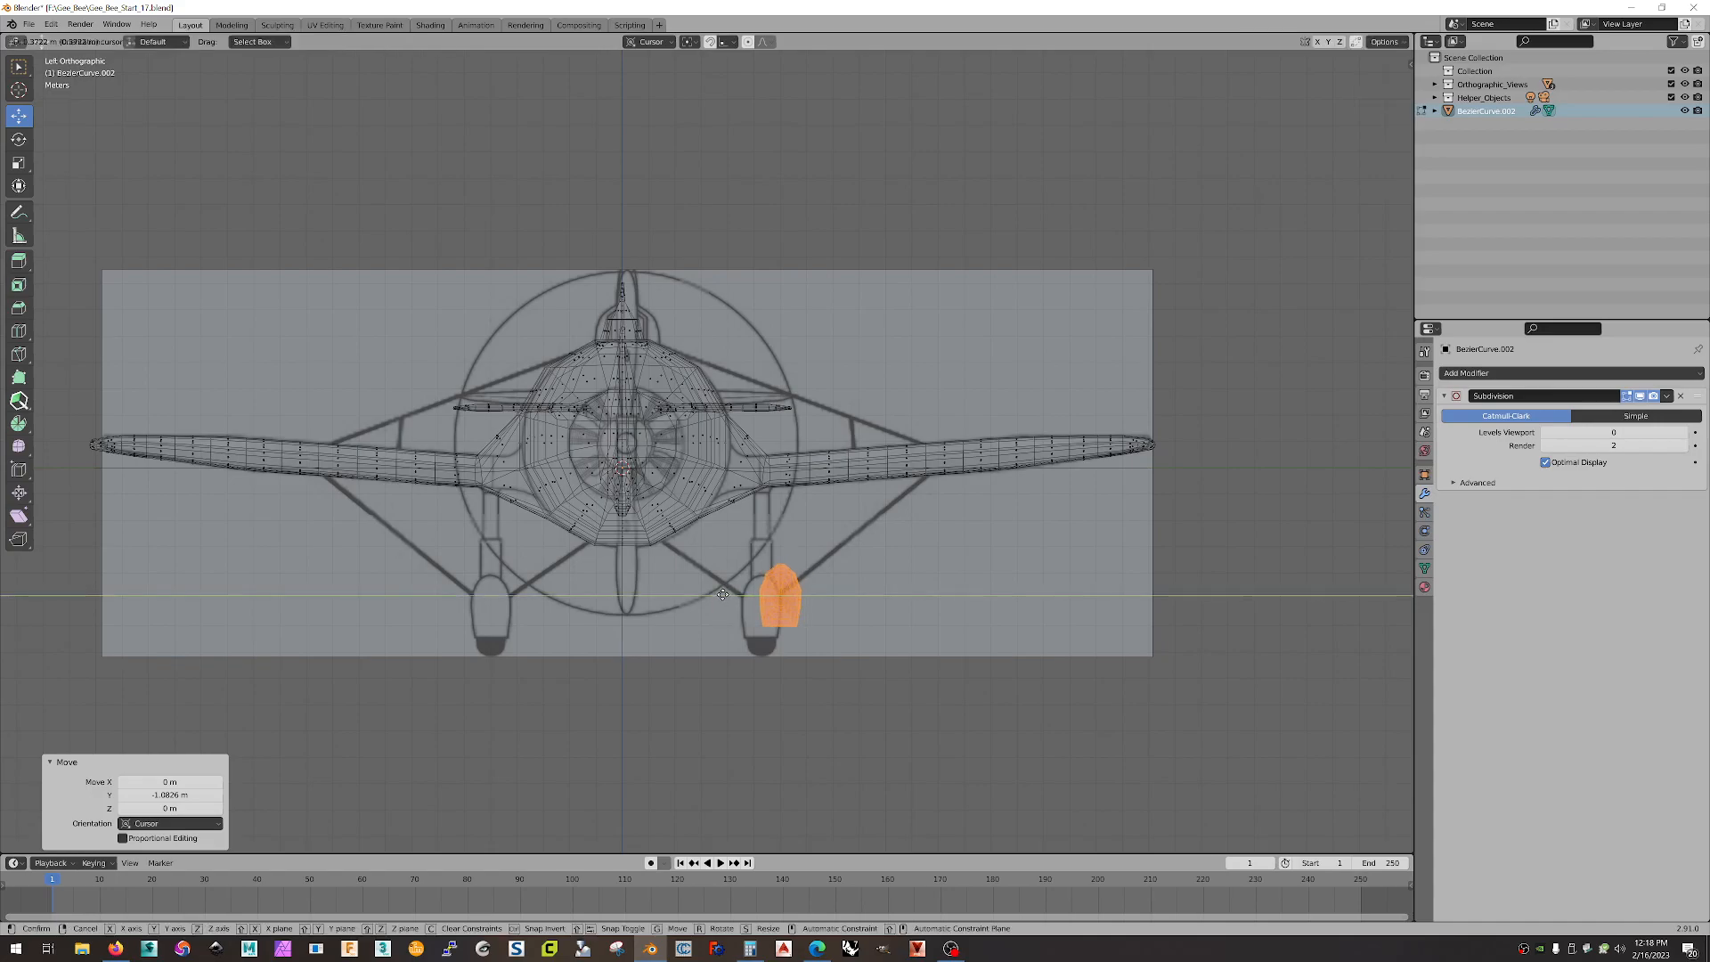
click(722, 594)
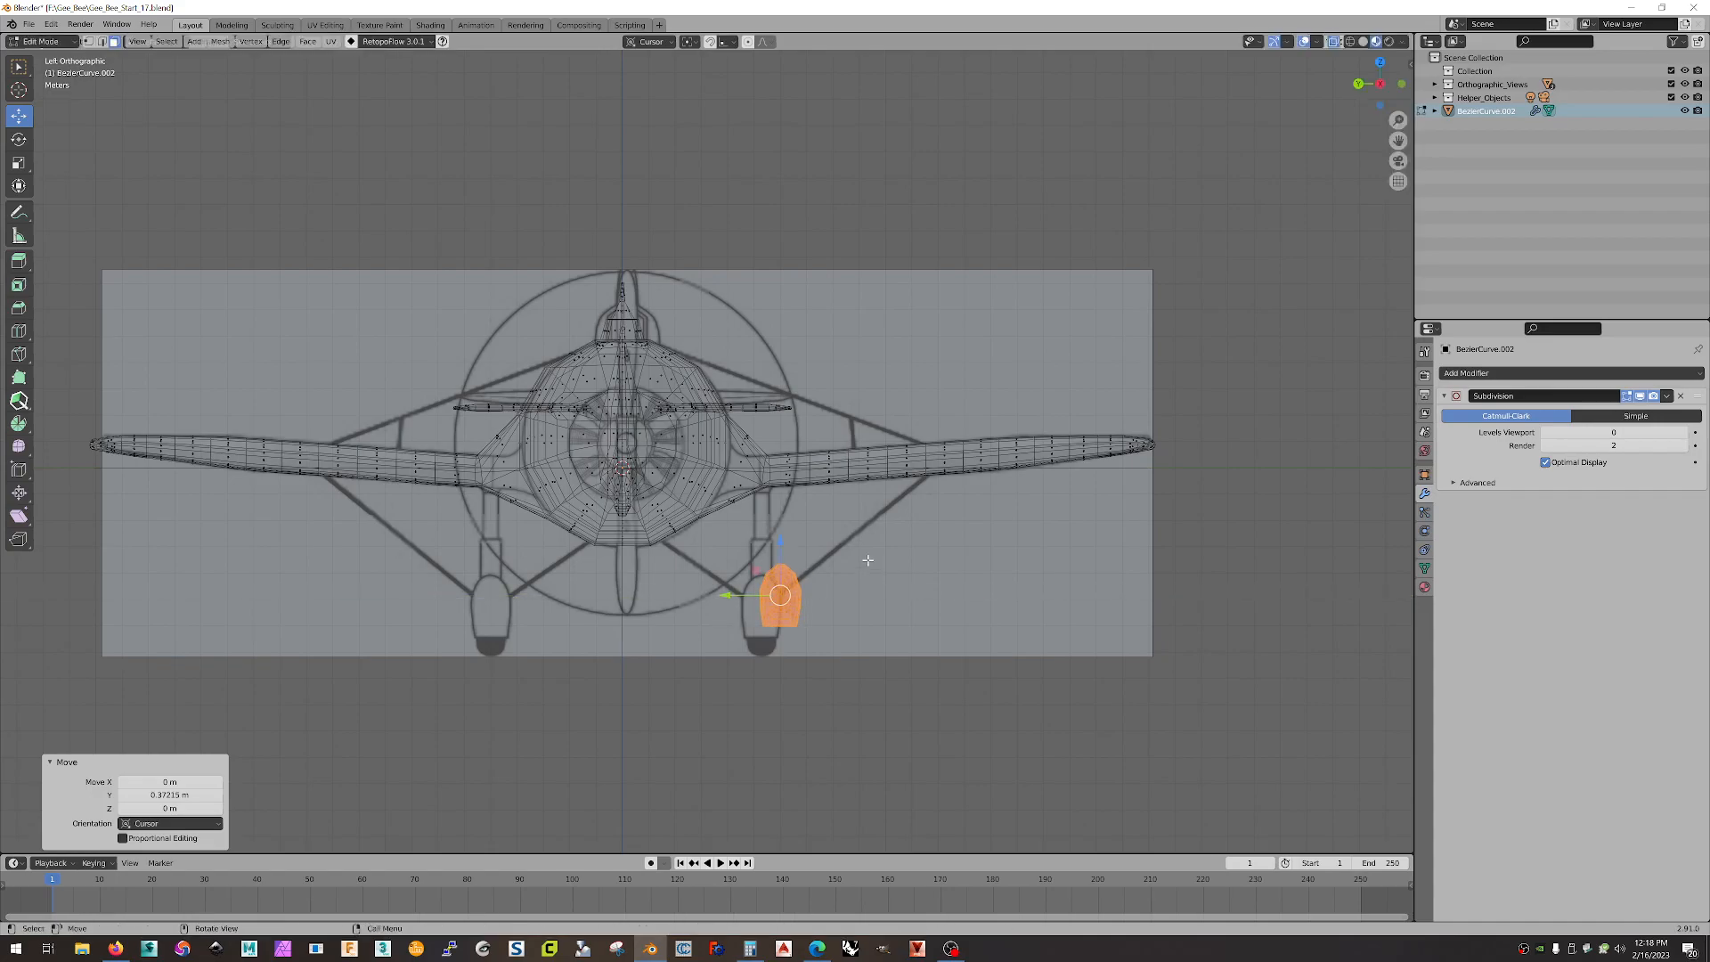
- Set the viewport subdivision level of the Side_View reference plane to 0
middle_drag(863, 554, 733, 550)
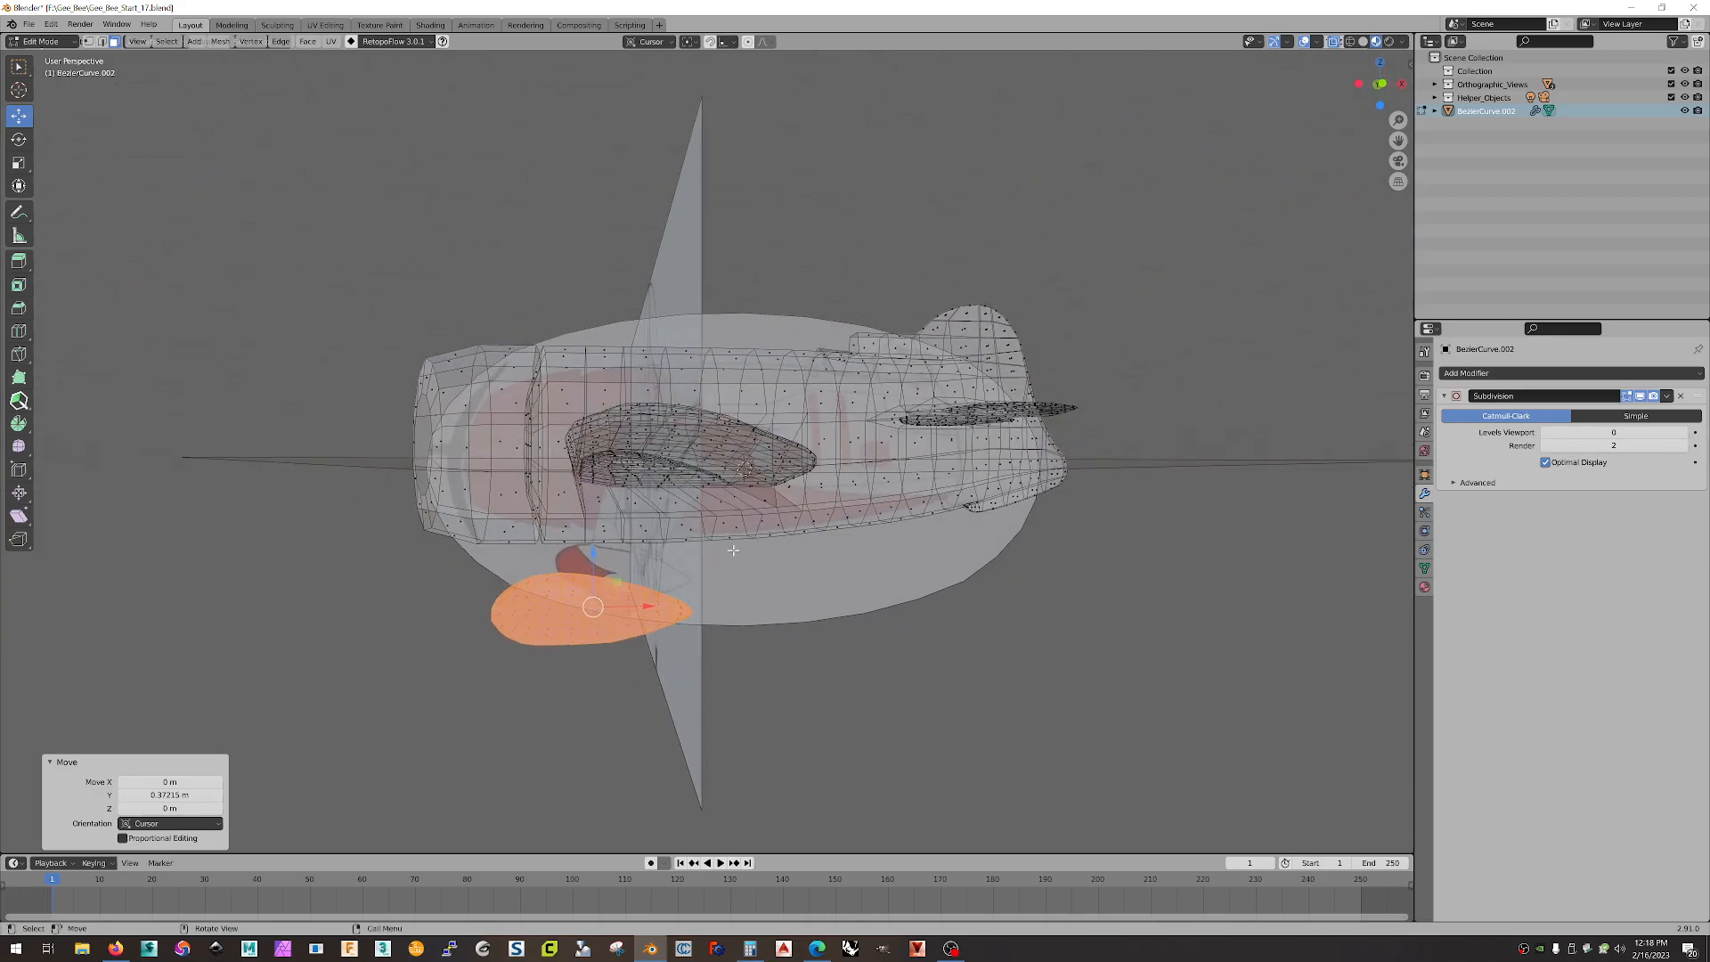
click(1381, 85)
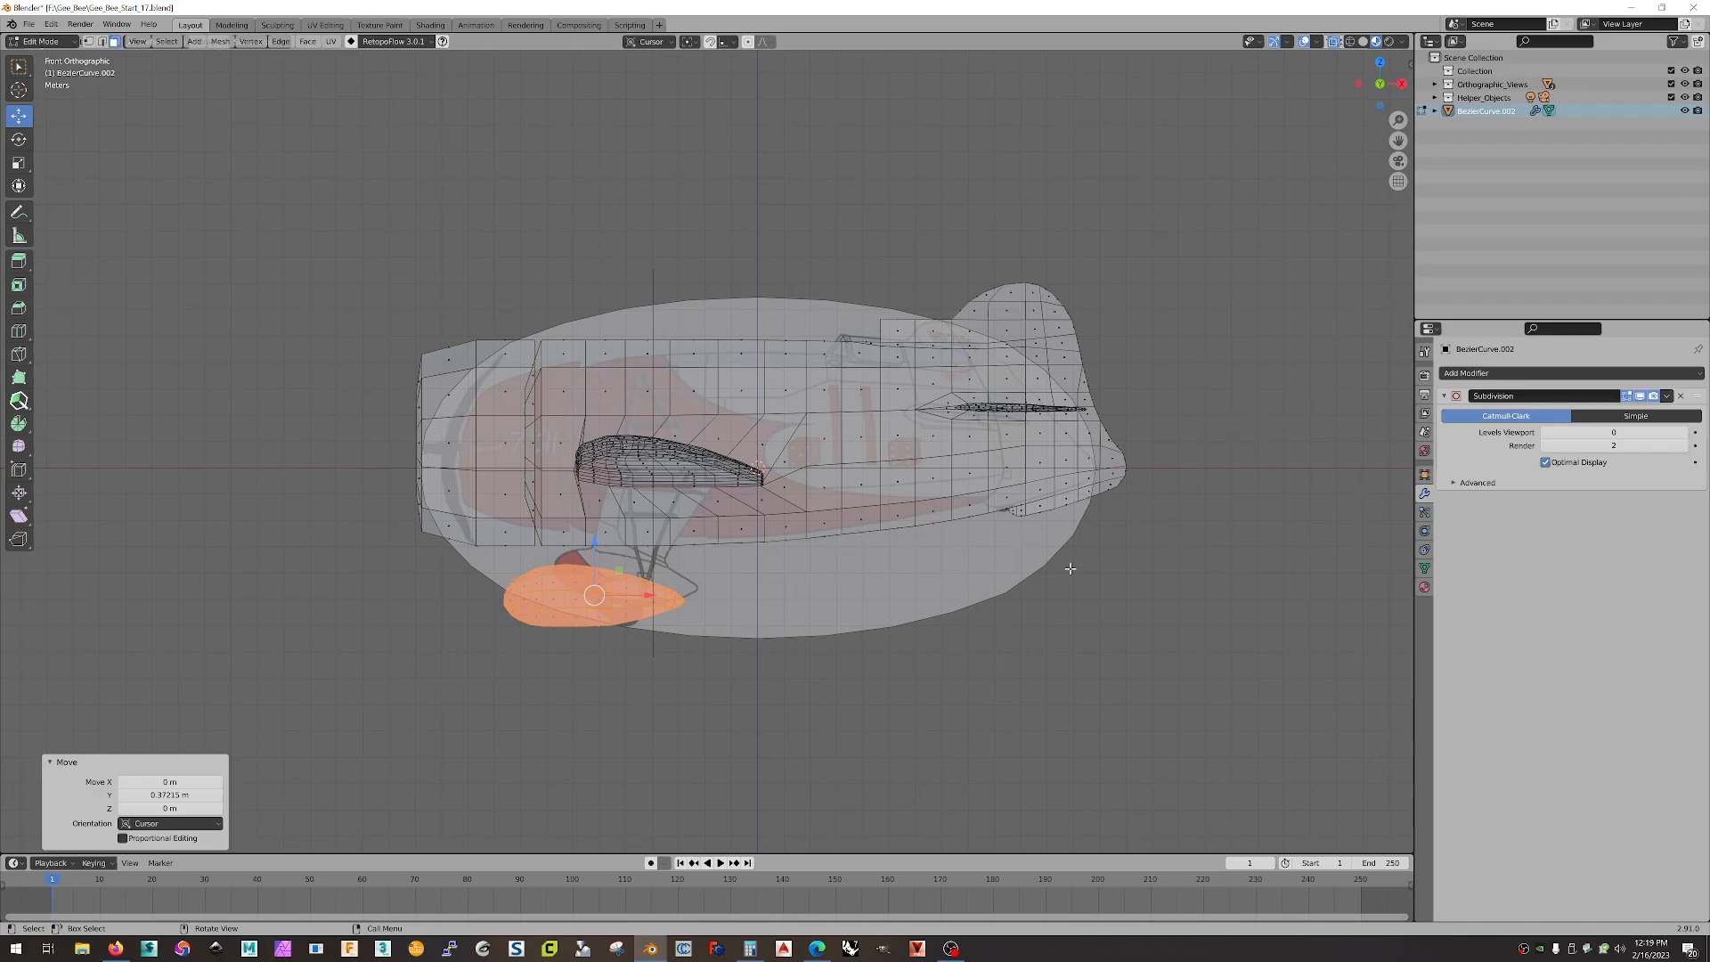
click(977, 544)
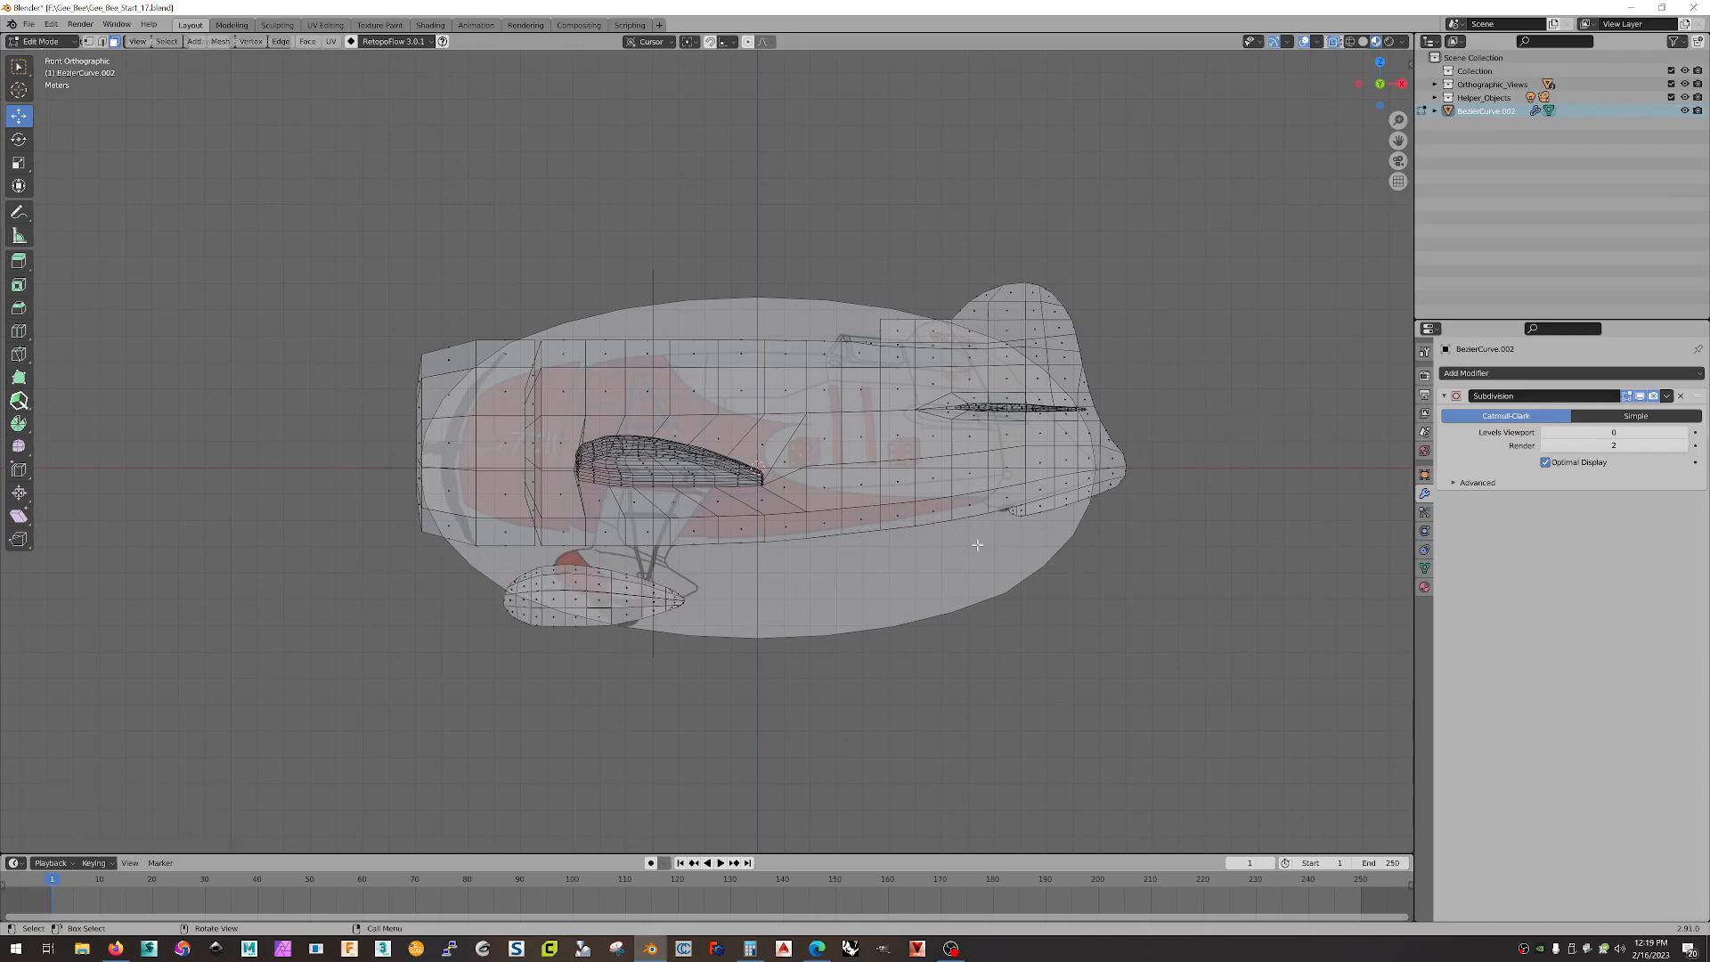
click(1684, 84)
click(1685, 84)
middle_drag(802, 383, 842, 446)
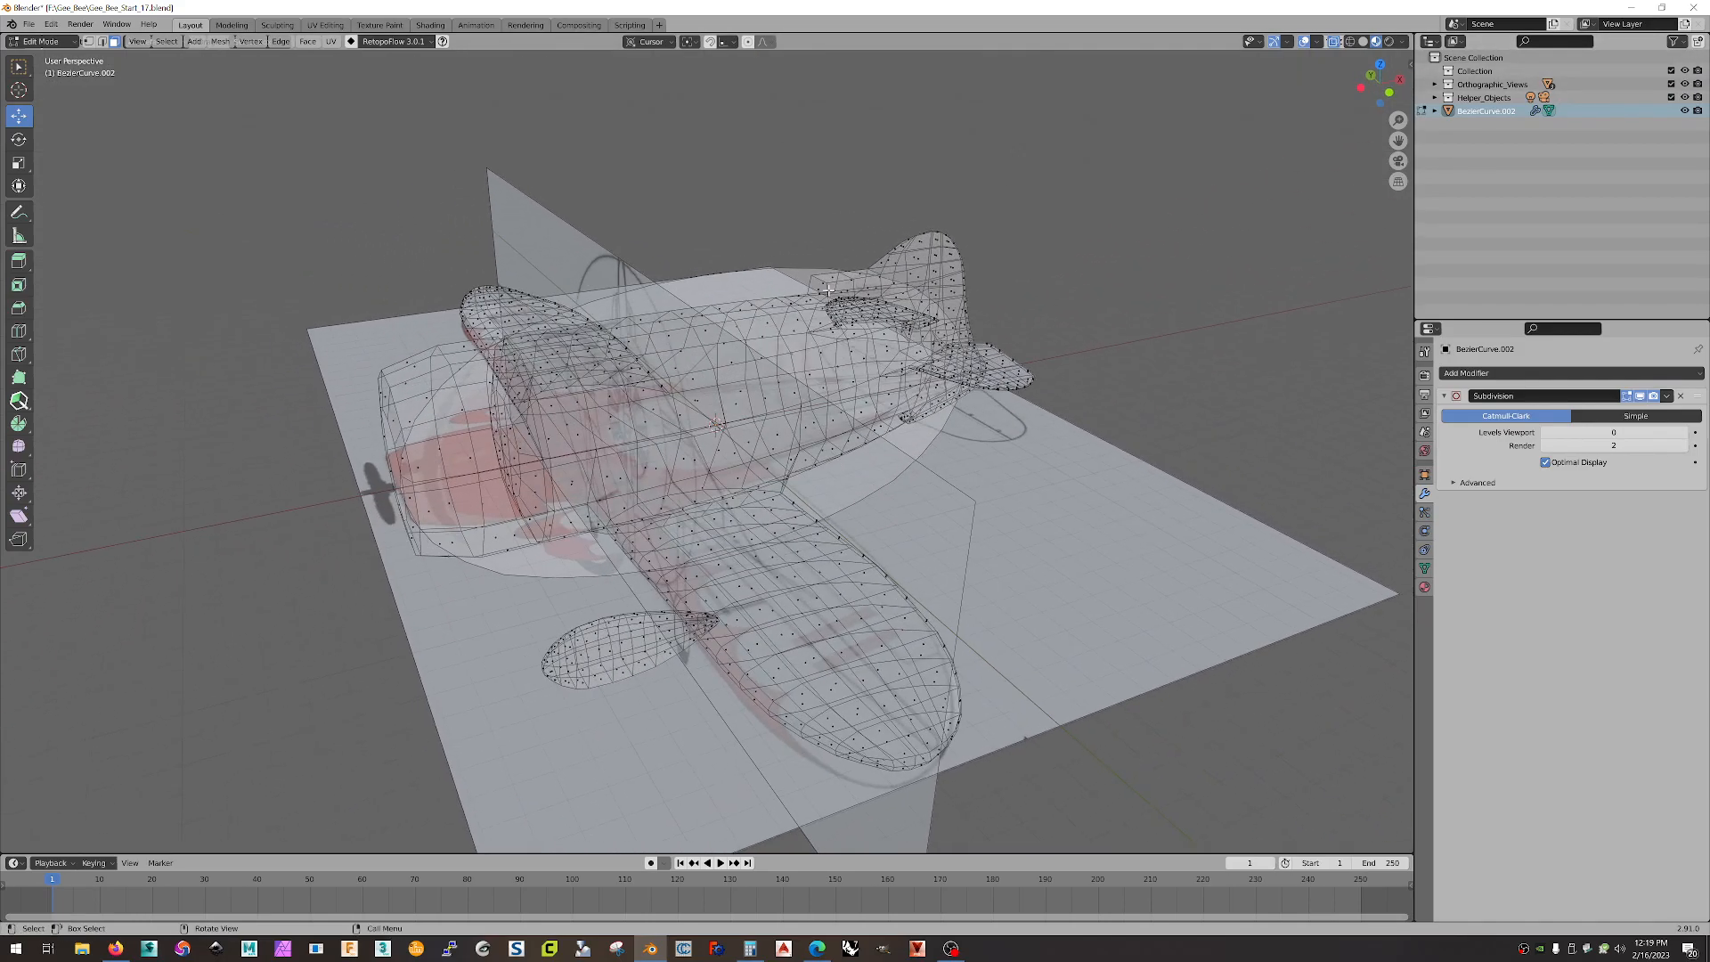
key(Tab)
click(802, 276)
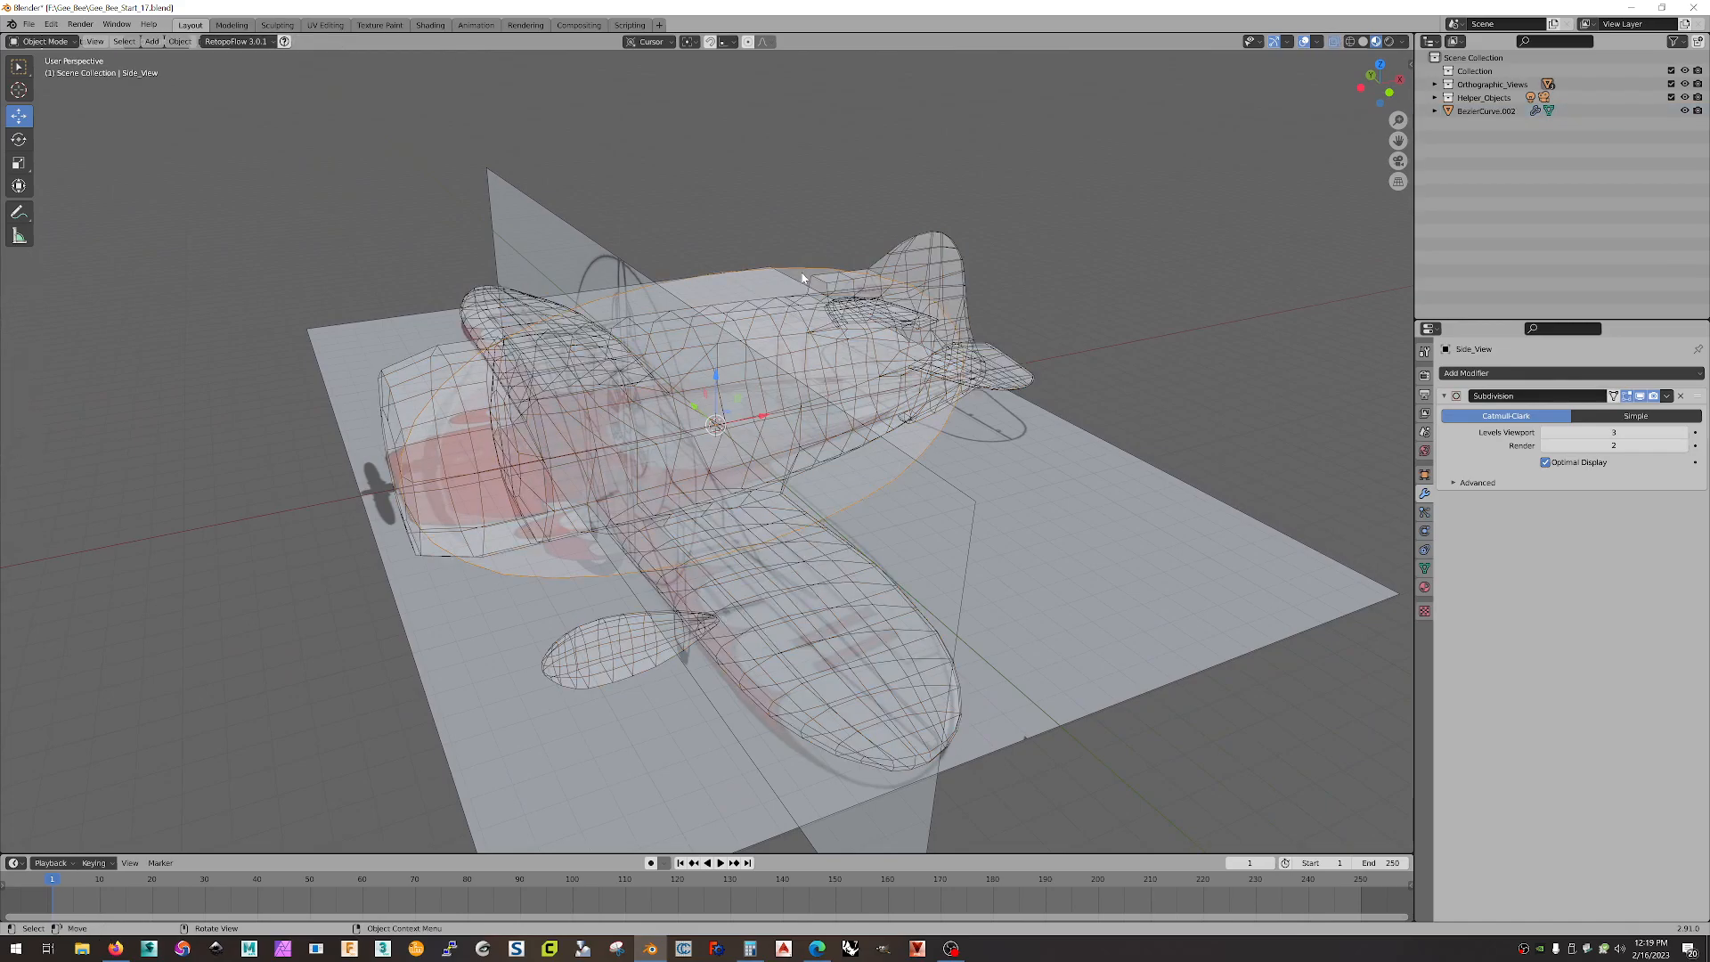
click(1546, 433)
click(1546, 433)
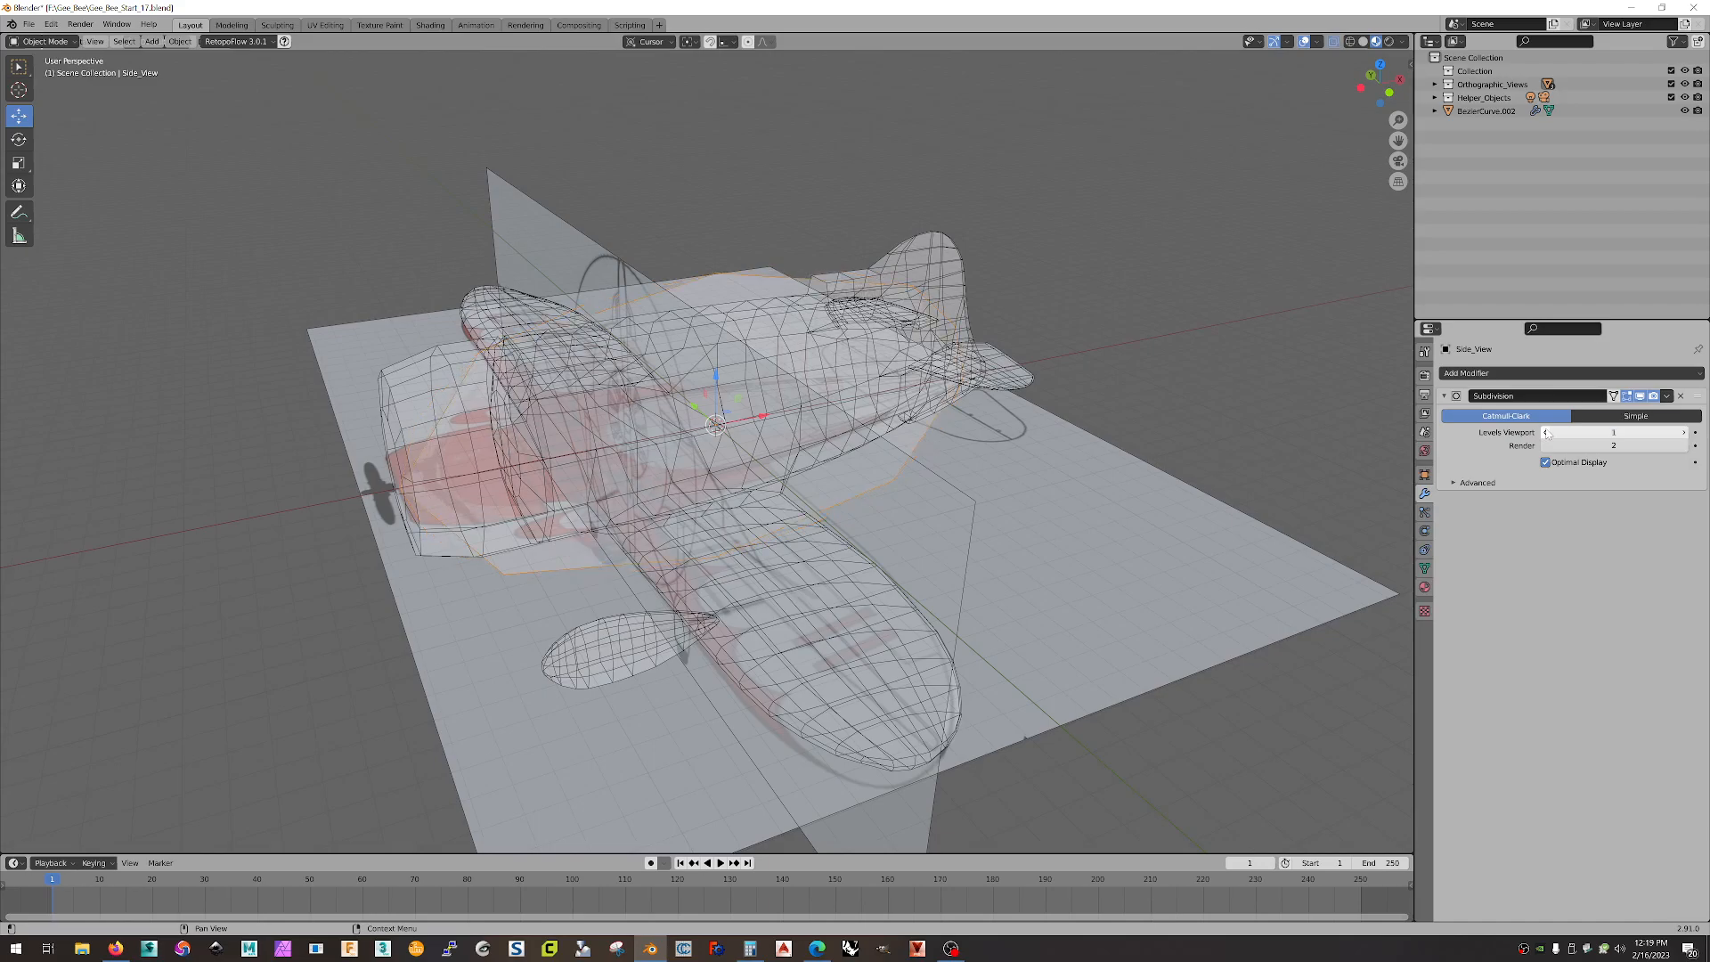
click(1546, 432)
middle_drag(1108, 401, 1257, 343)
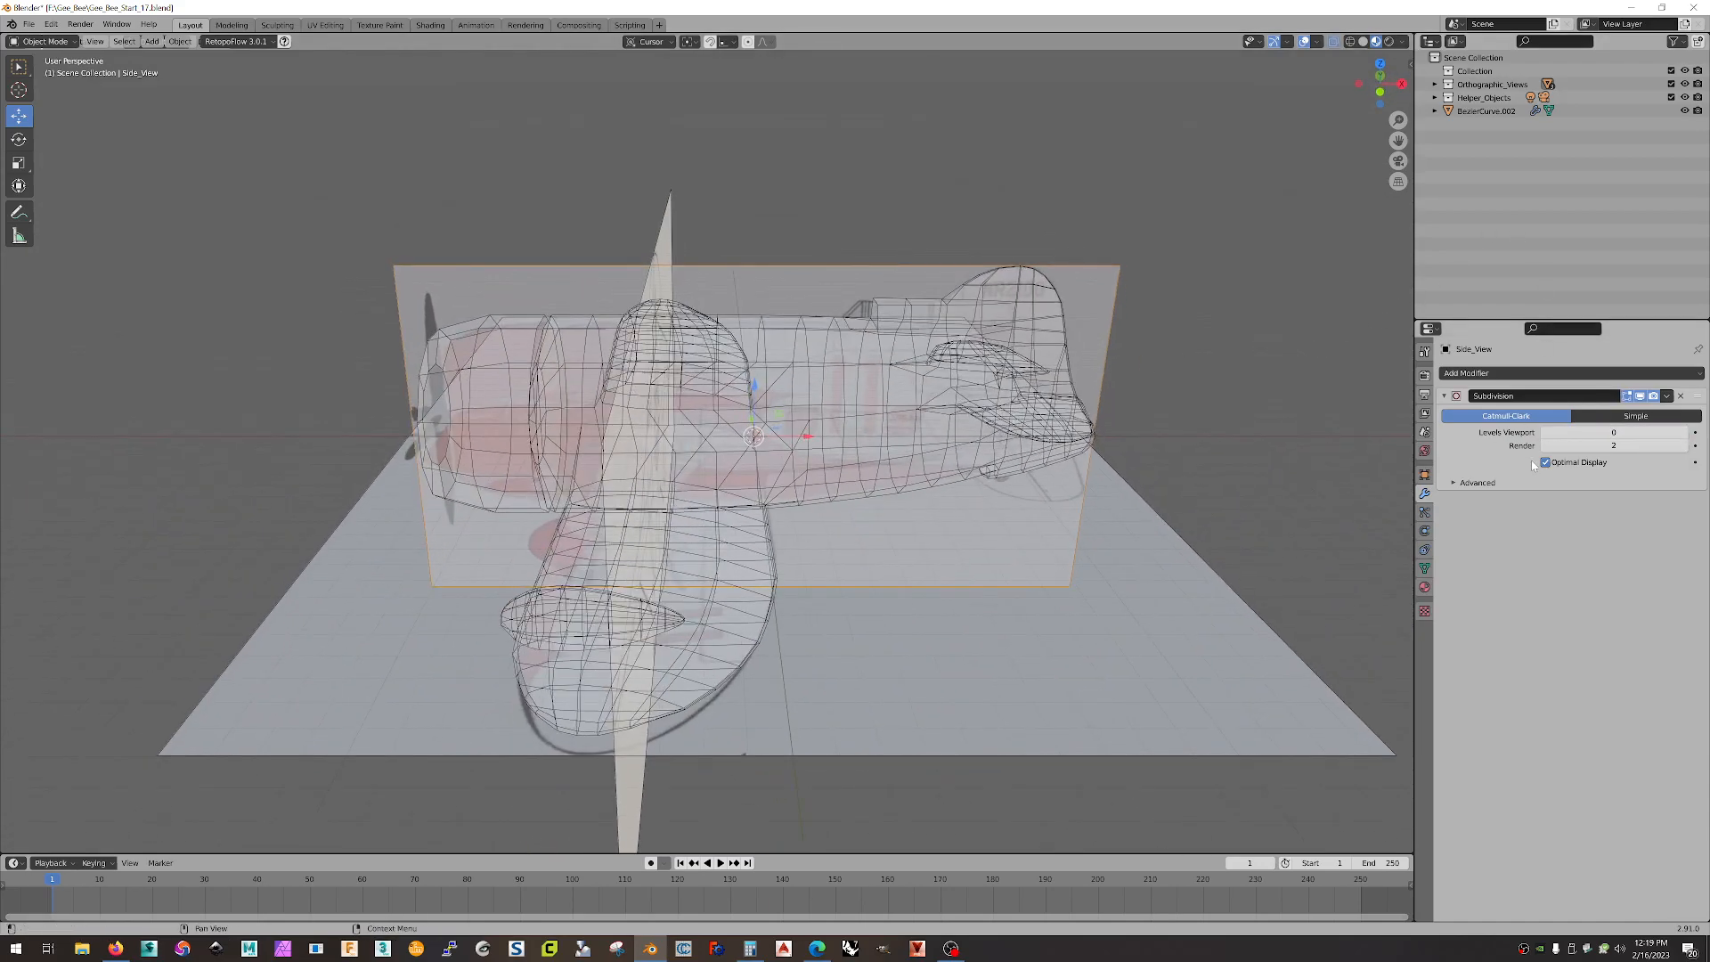
- Open the Side_View plane's material settings and examine the airplane mesh against the side reference in orthographic view
click(1425, 587)
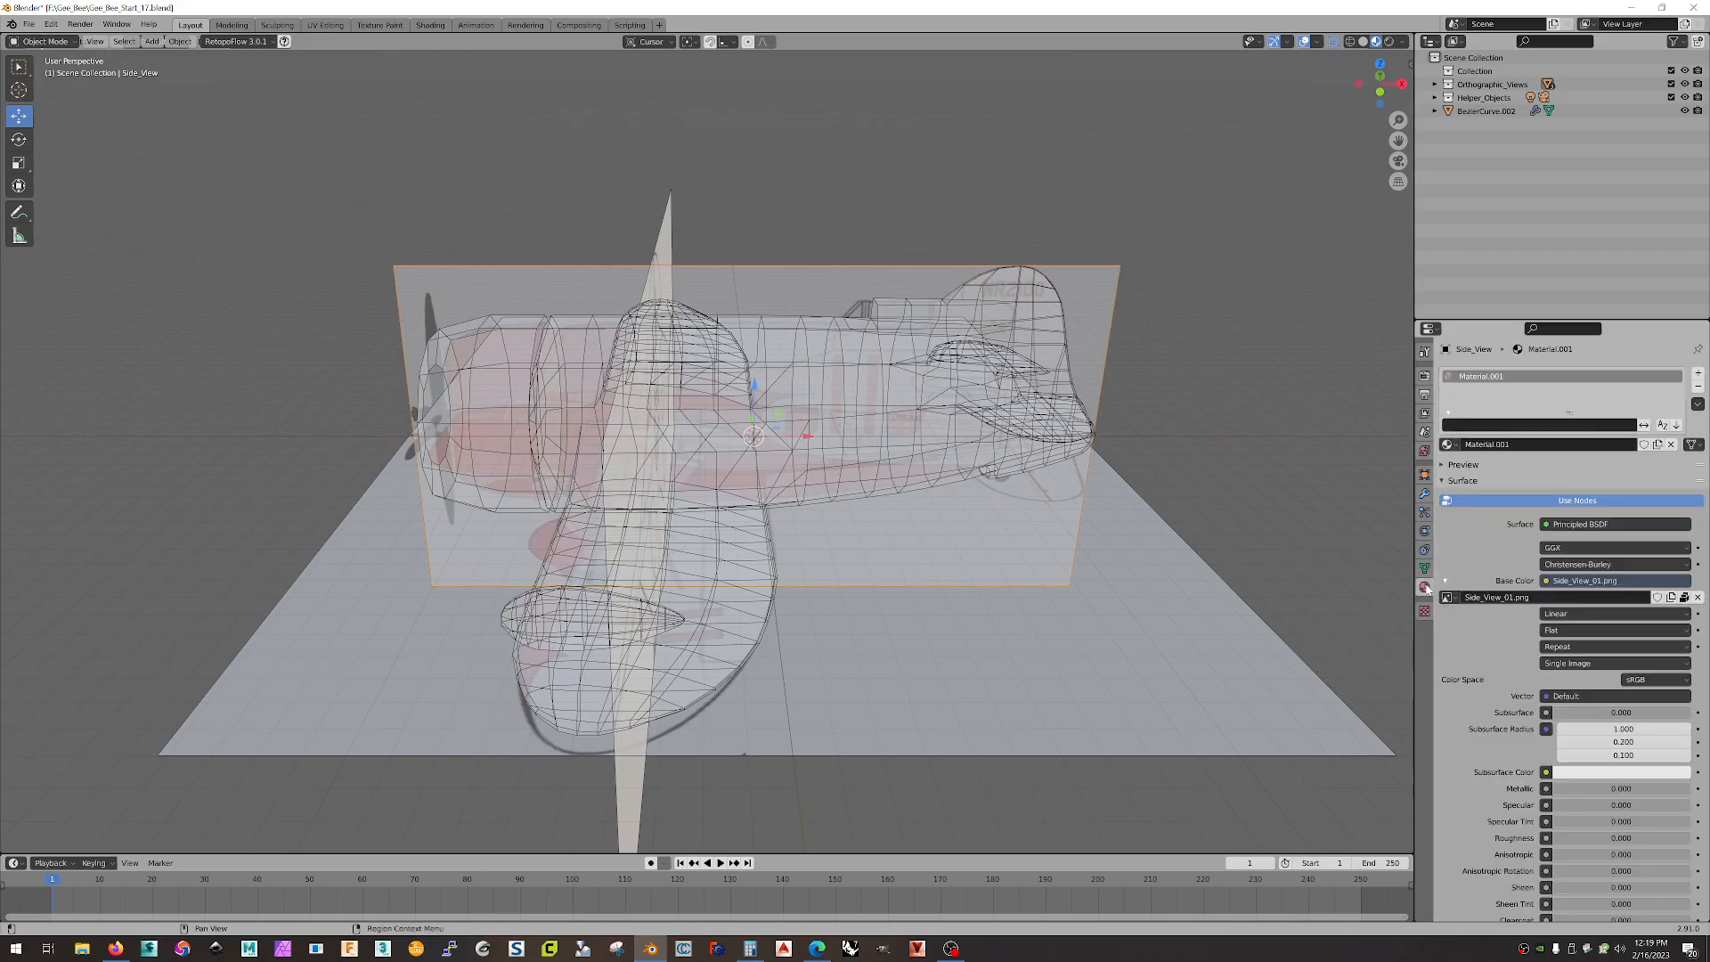
middle_drag(1239, 432, 1251, 382)
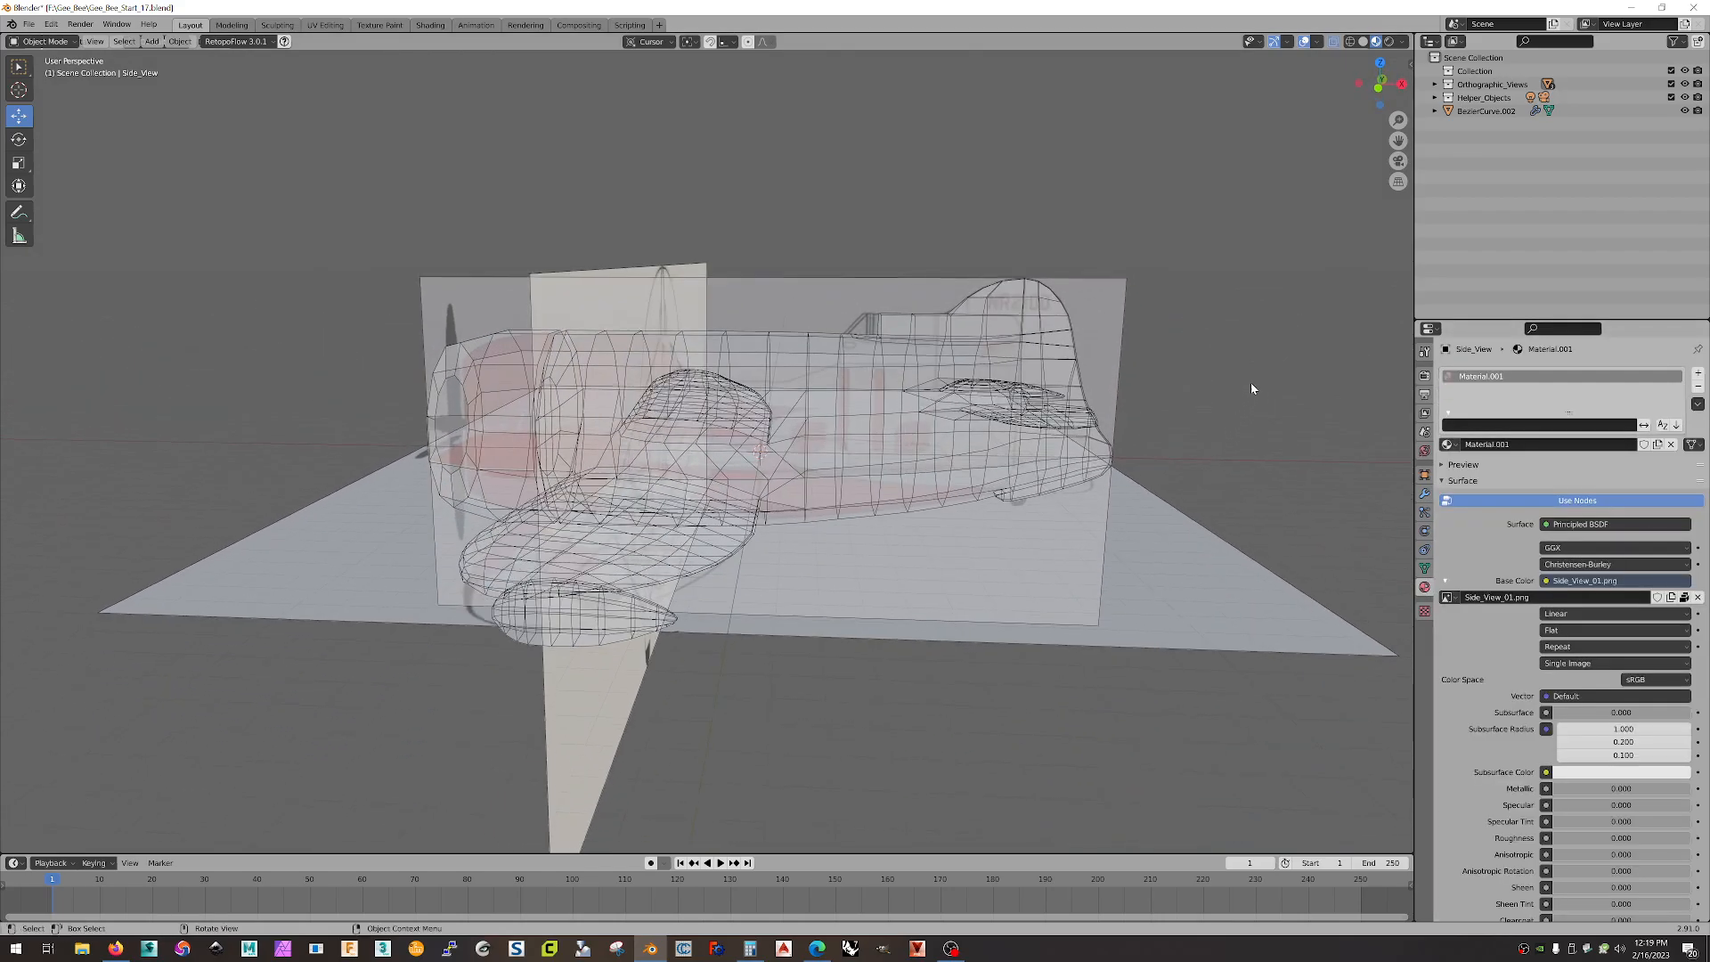
click(1379, 86)
scroll(990, 382, up, 2)
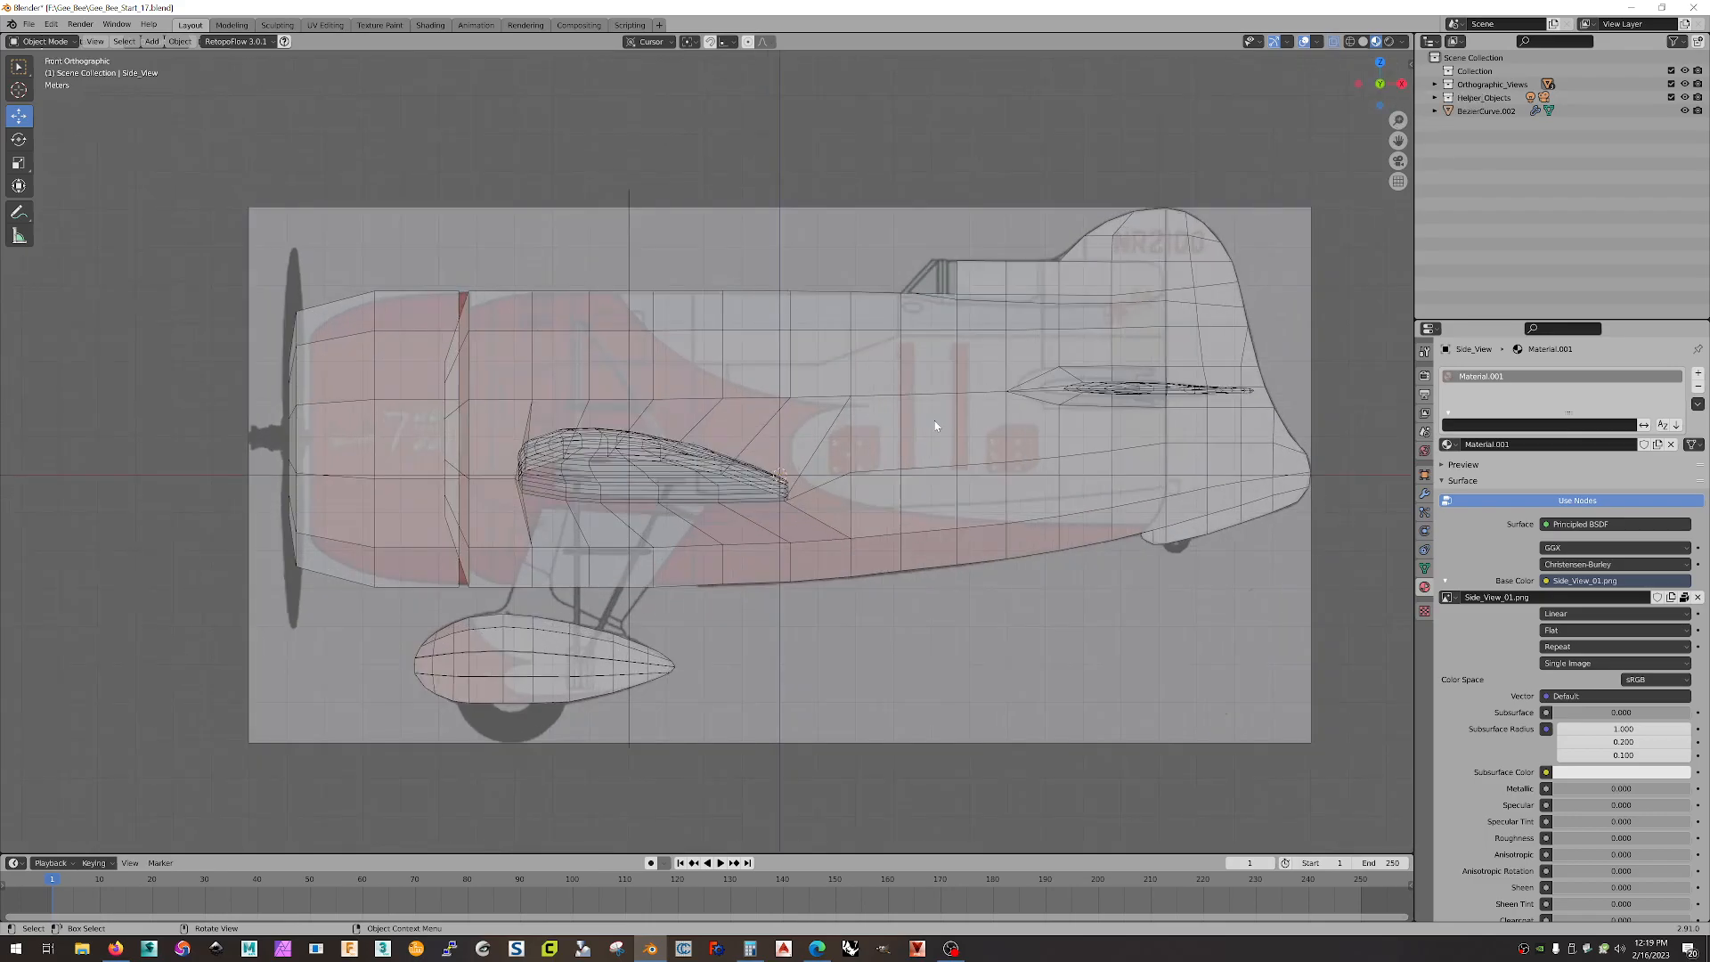
scroll(897, 435, down, 1)
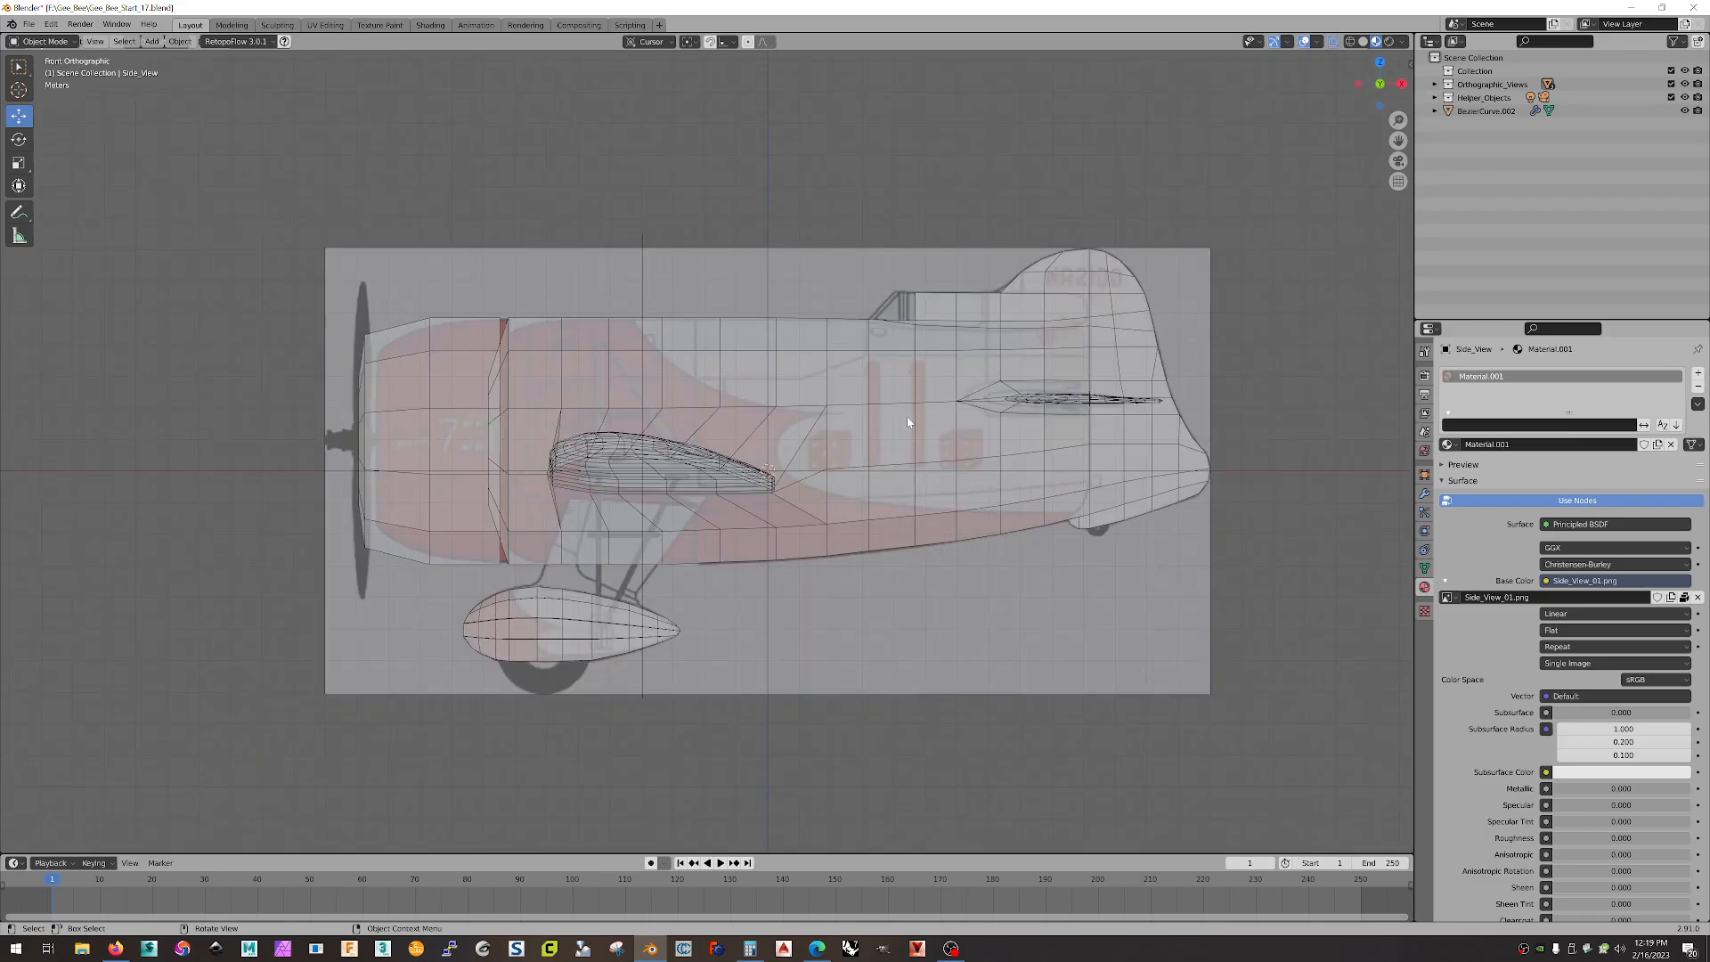
- Hide the Orthographic_Views collection and select the airplane mesh
middle_drag(674, 632, 869, 508)
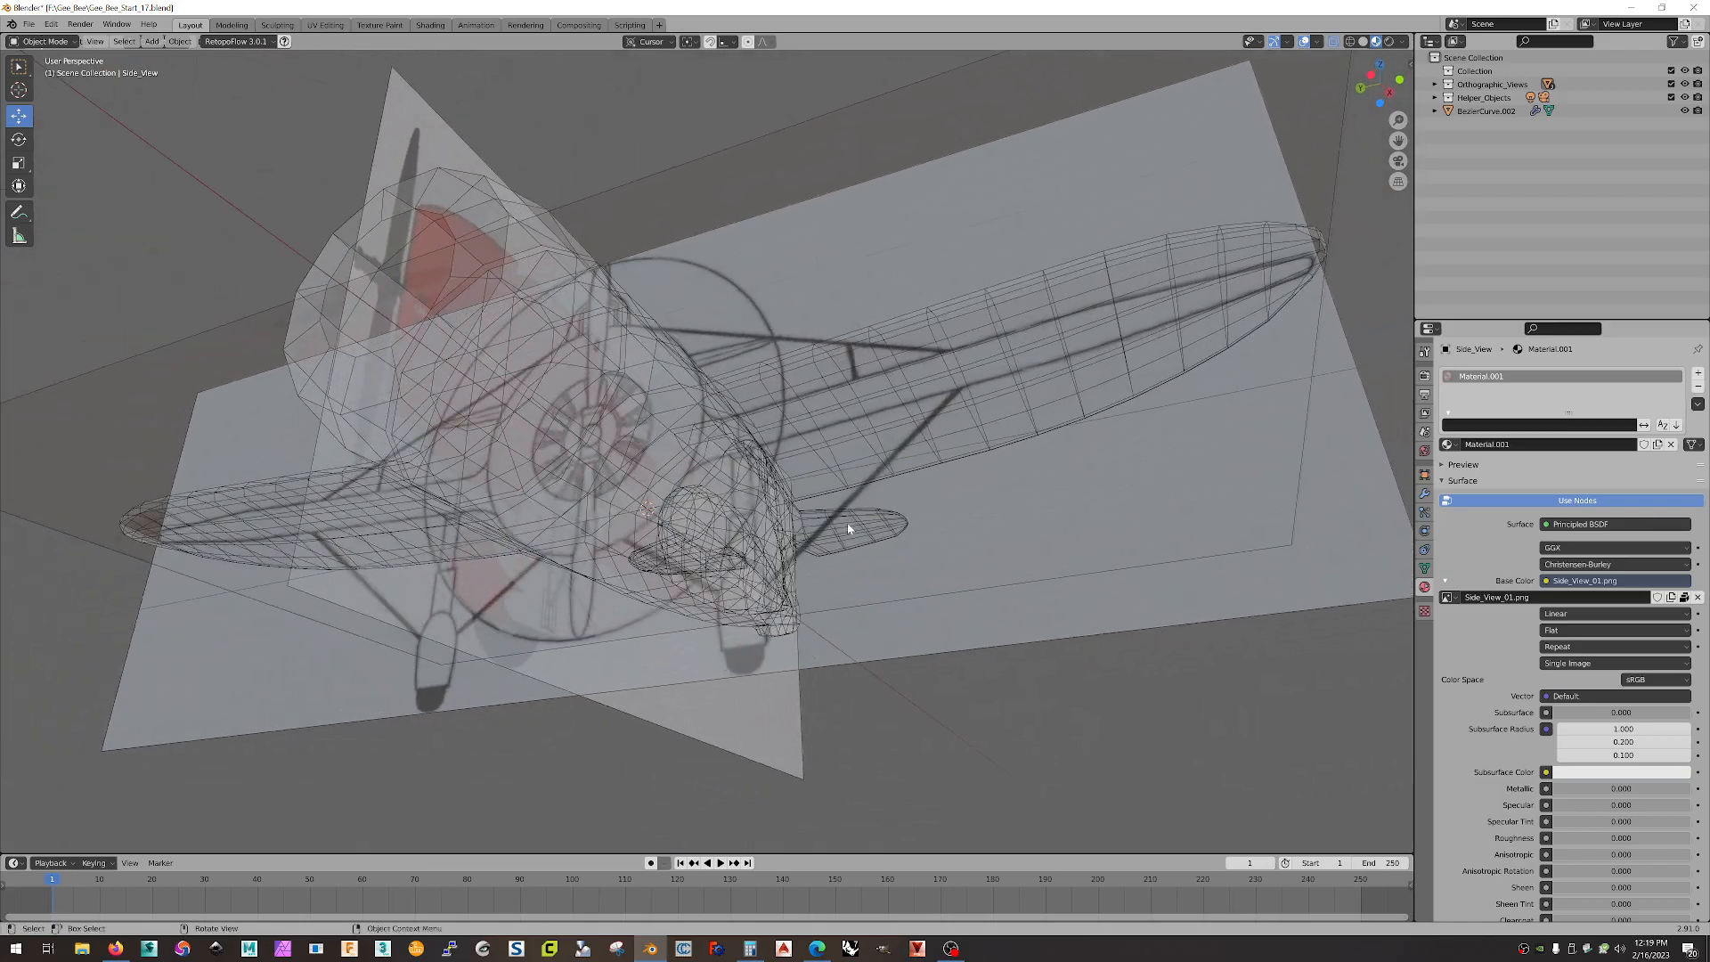
click(1685, 84)
middle_drag(1157, 312, 580, 508)
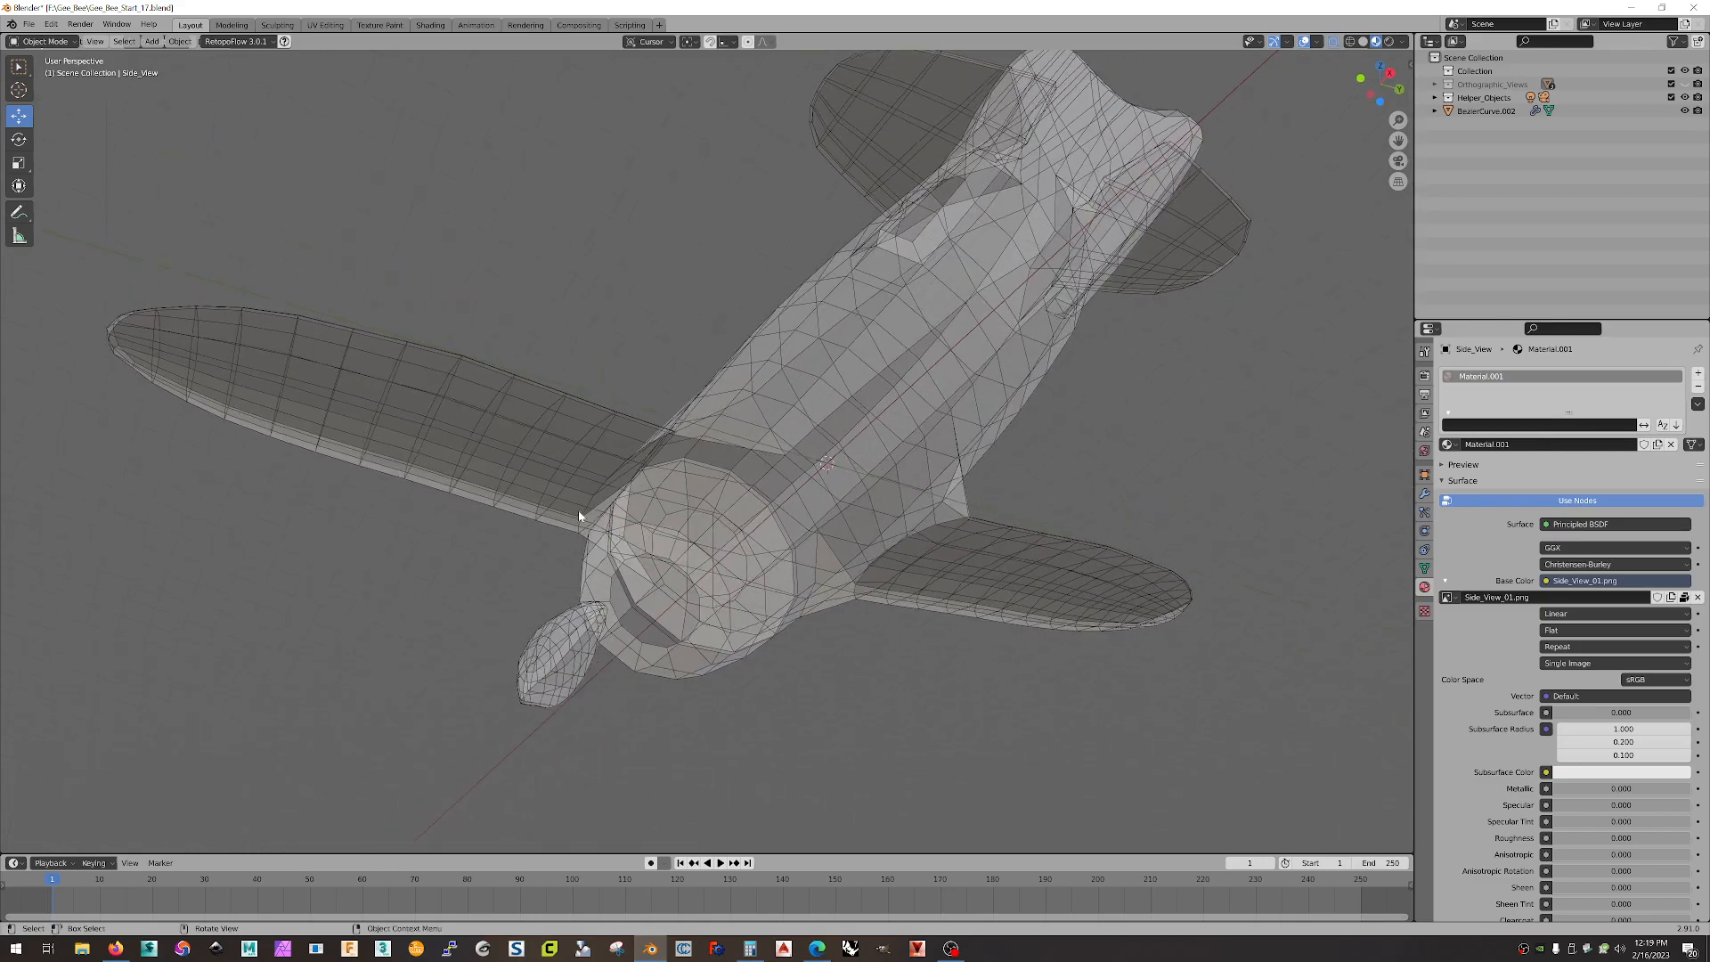
click(577, 510)
- Delete one face on the wing's underside and the opposing face on top of the wheel fairing
scroll(591, 529, up, 8)
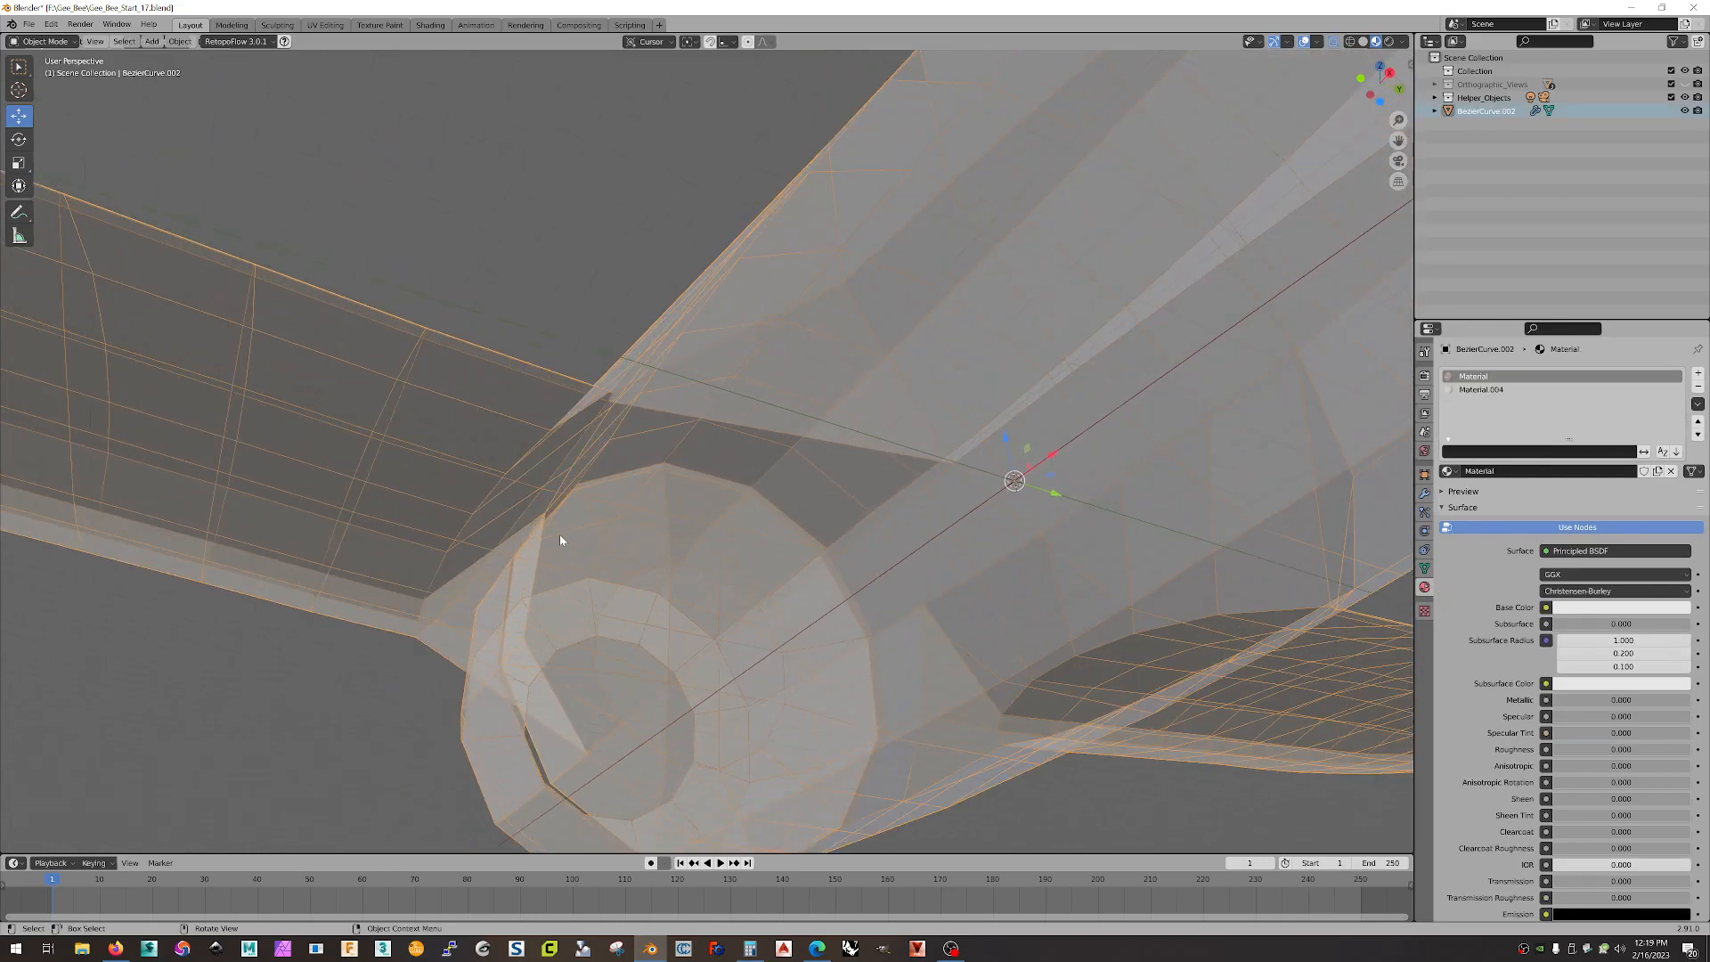
middle_drag(814, 501, 954, 600)
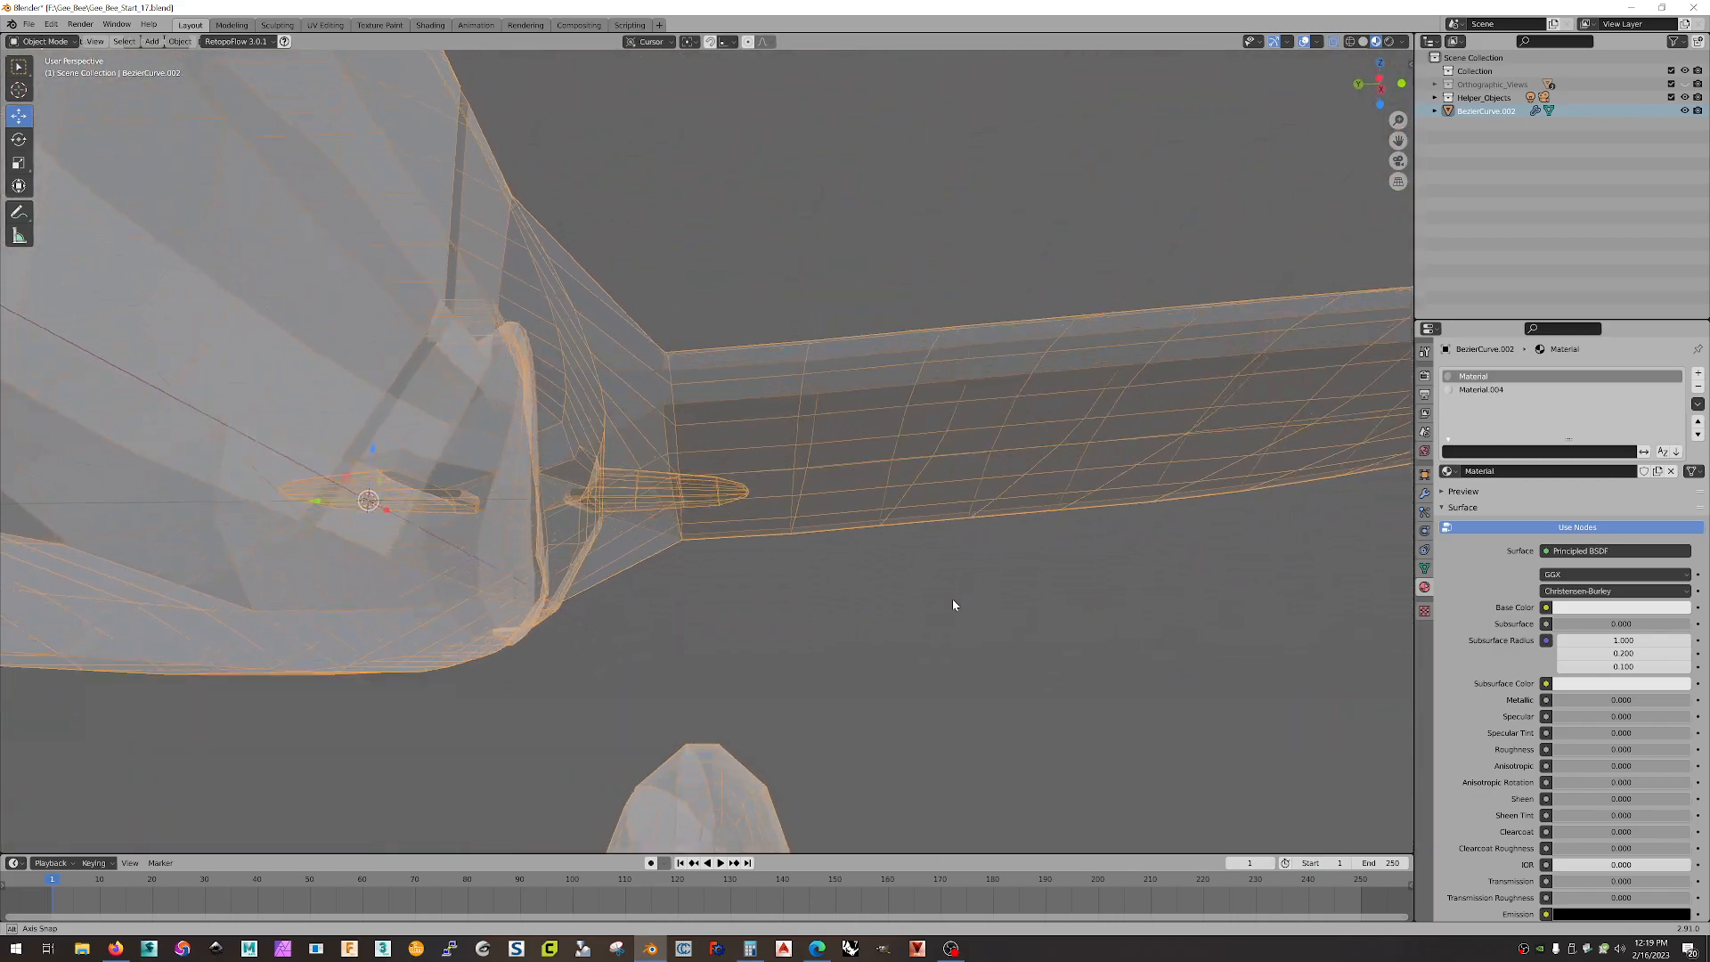
middle_drag(810, 714, 775, 686)
middle_drag(761, 488, 649, 441)
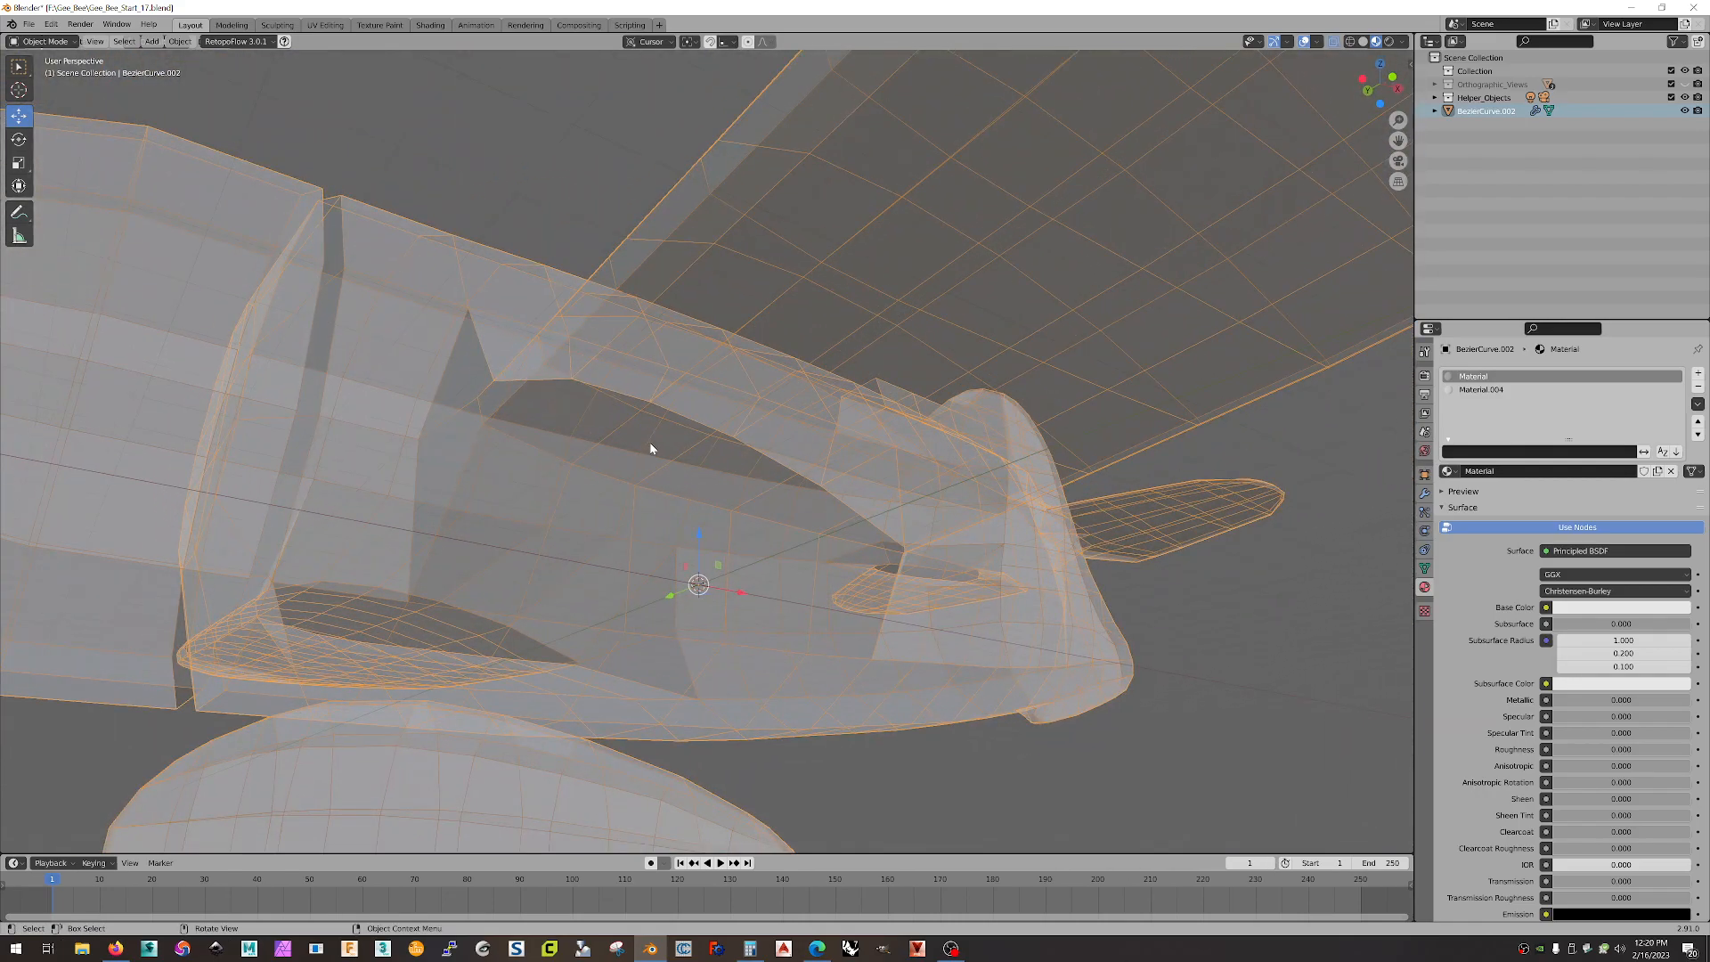
key(Tab)
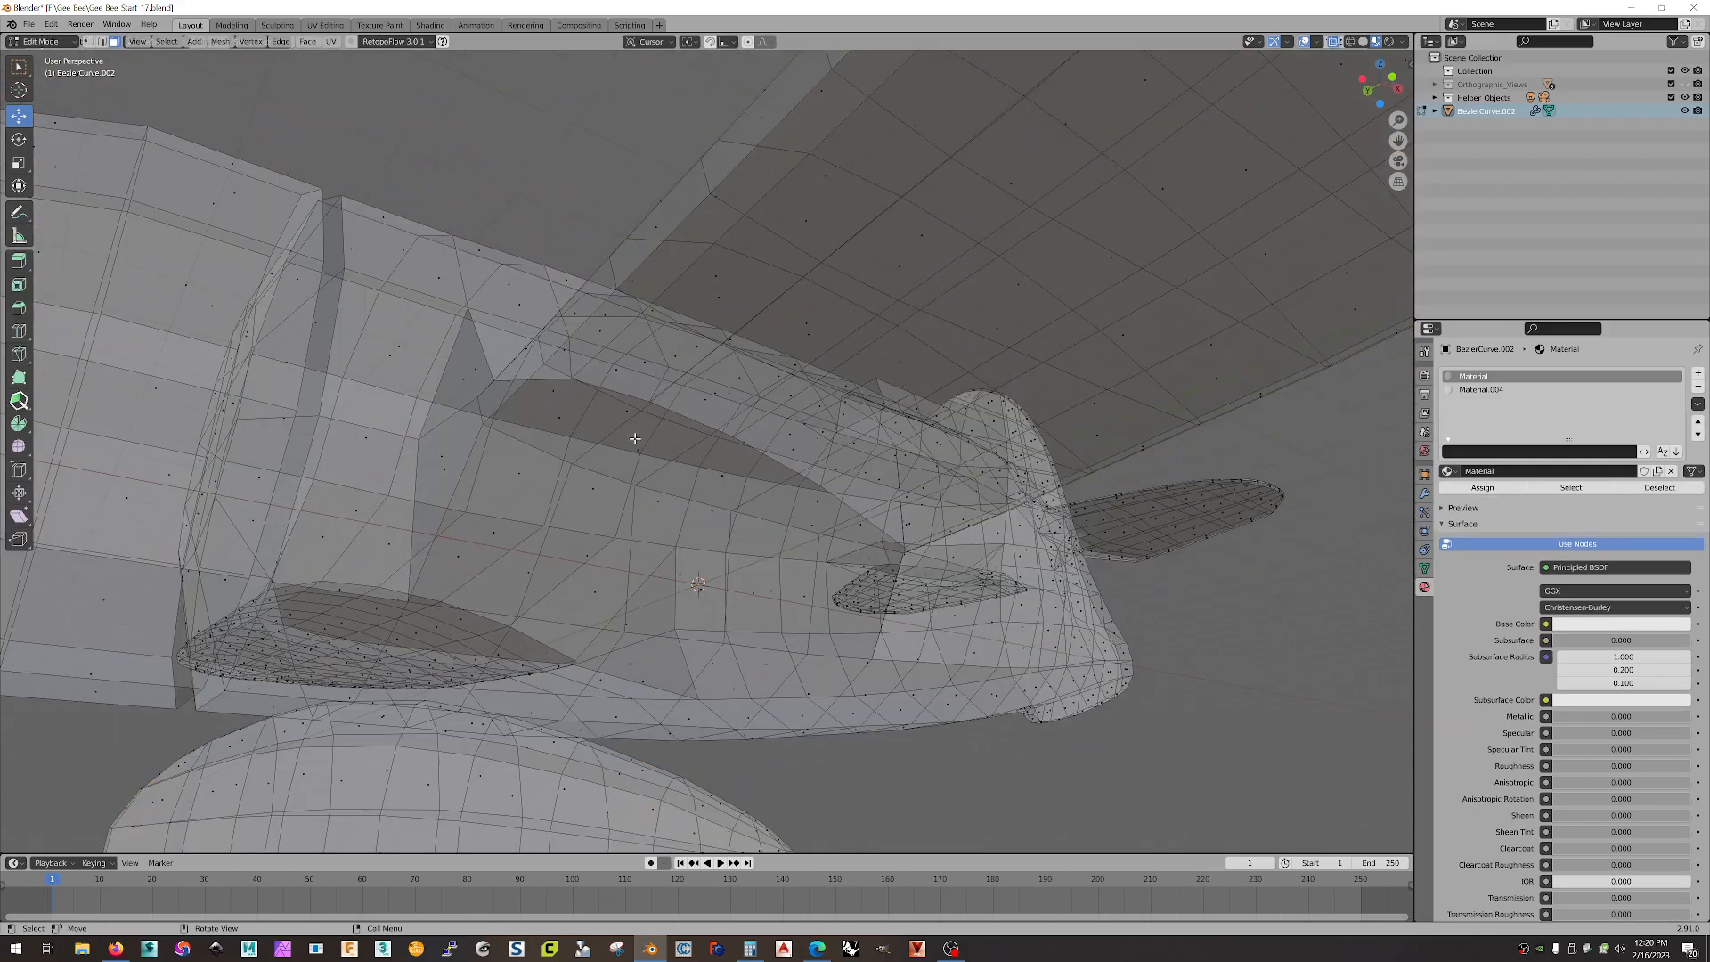
click(634, 439)
middle_drag(636, 445, 580, 703)
shift+click(485, 754)
key(ctrl+z)
shift+click(583, 815)
middle_drag(583, 815, 628, 670)
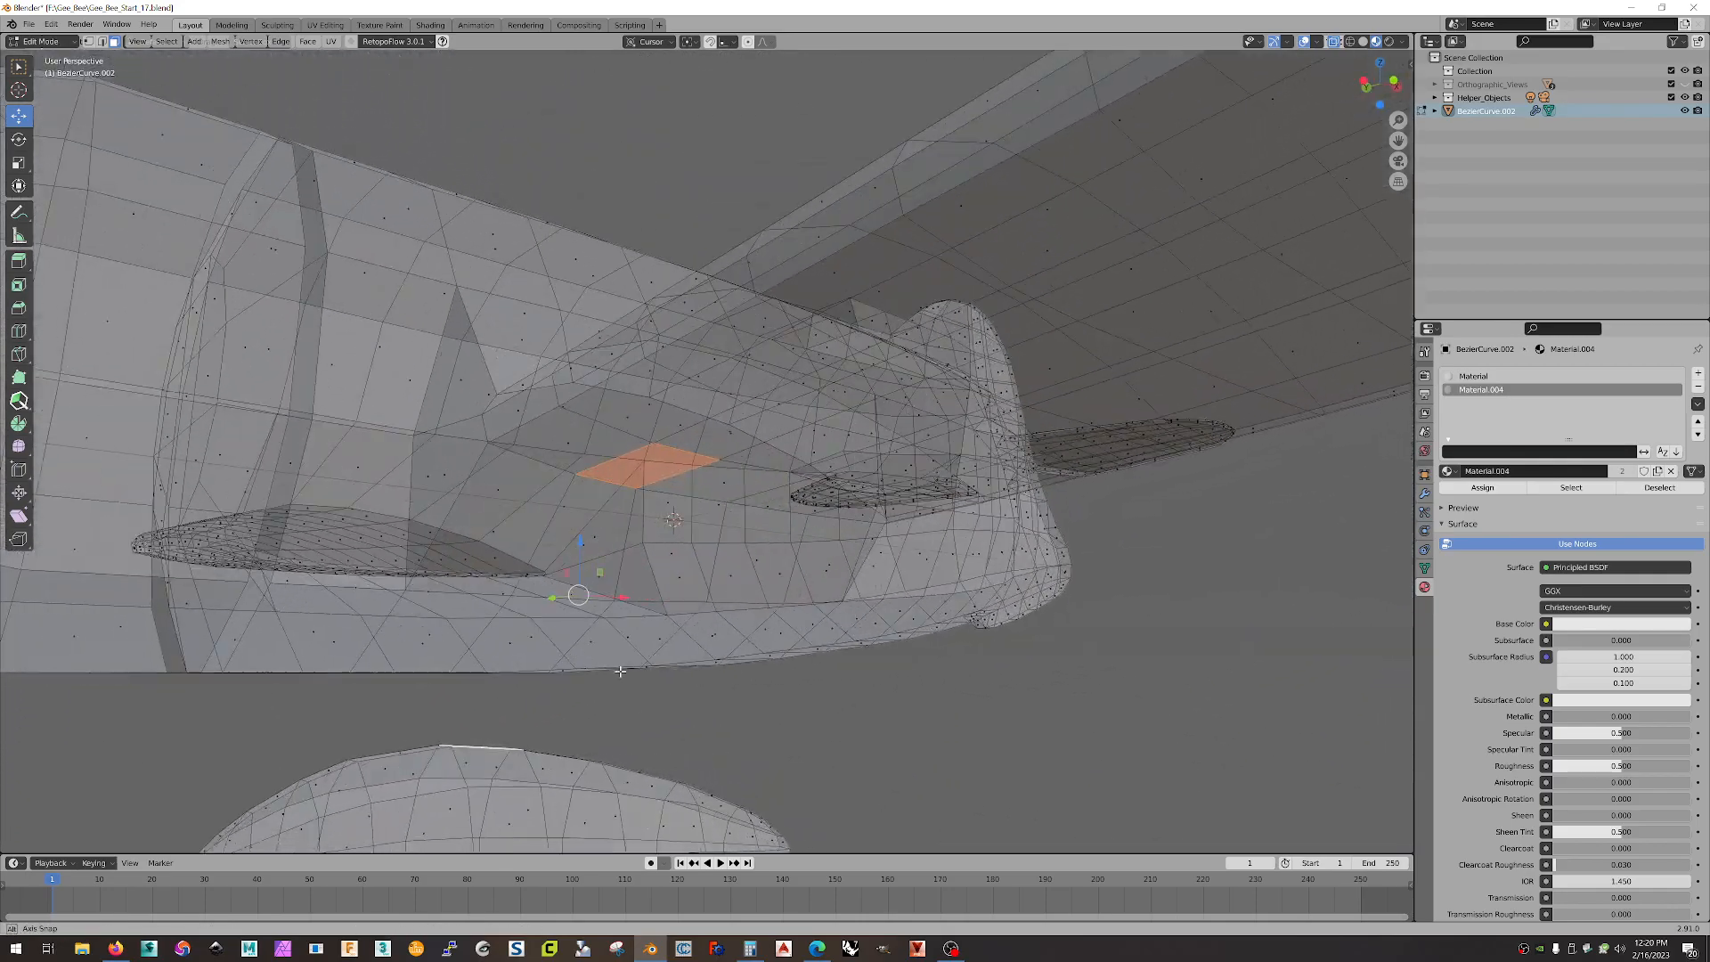
key(x)
click(666, 676)
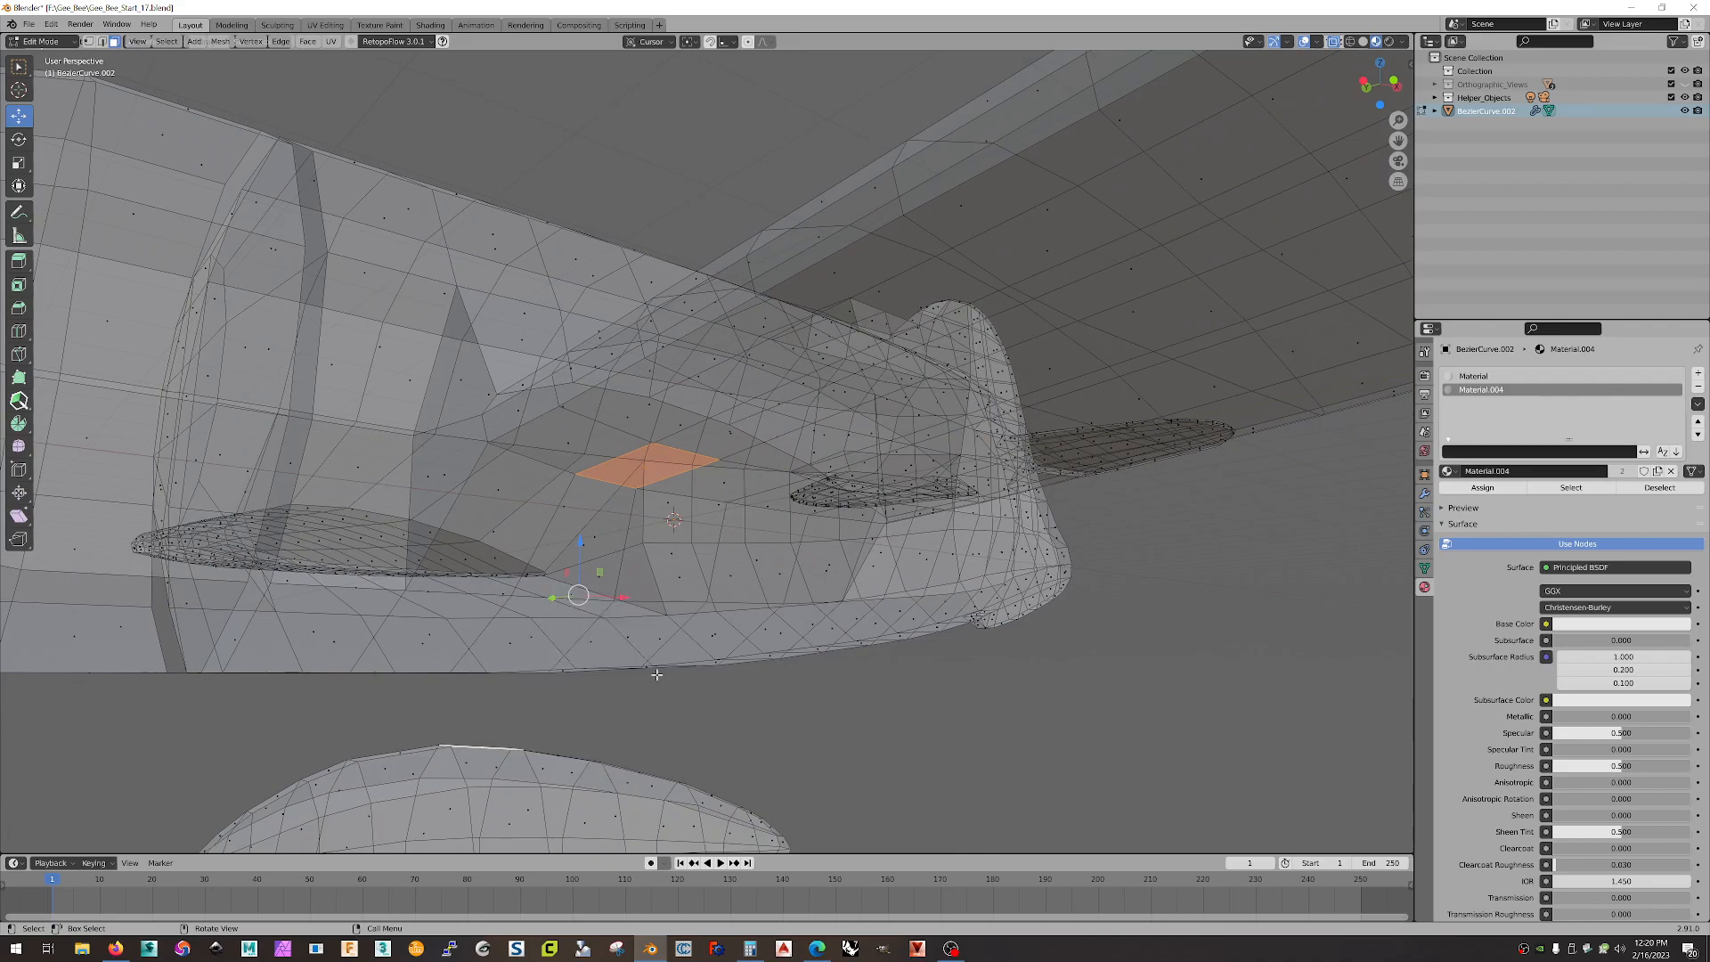
key(x)
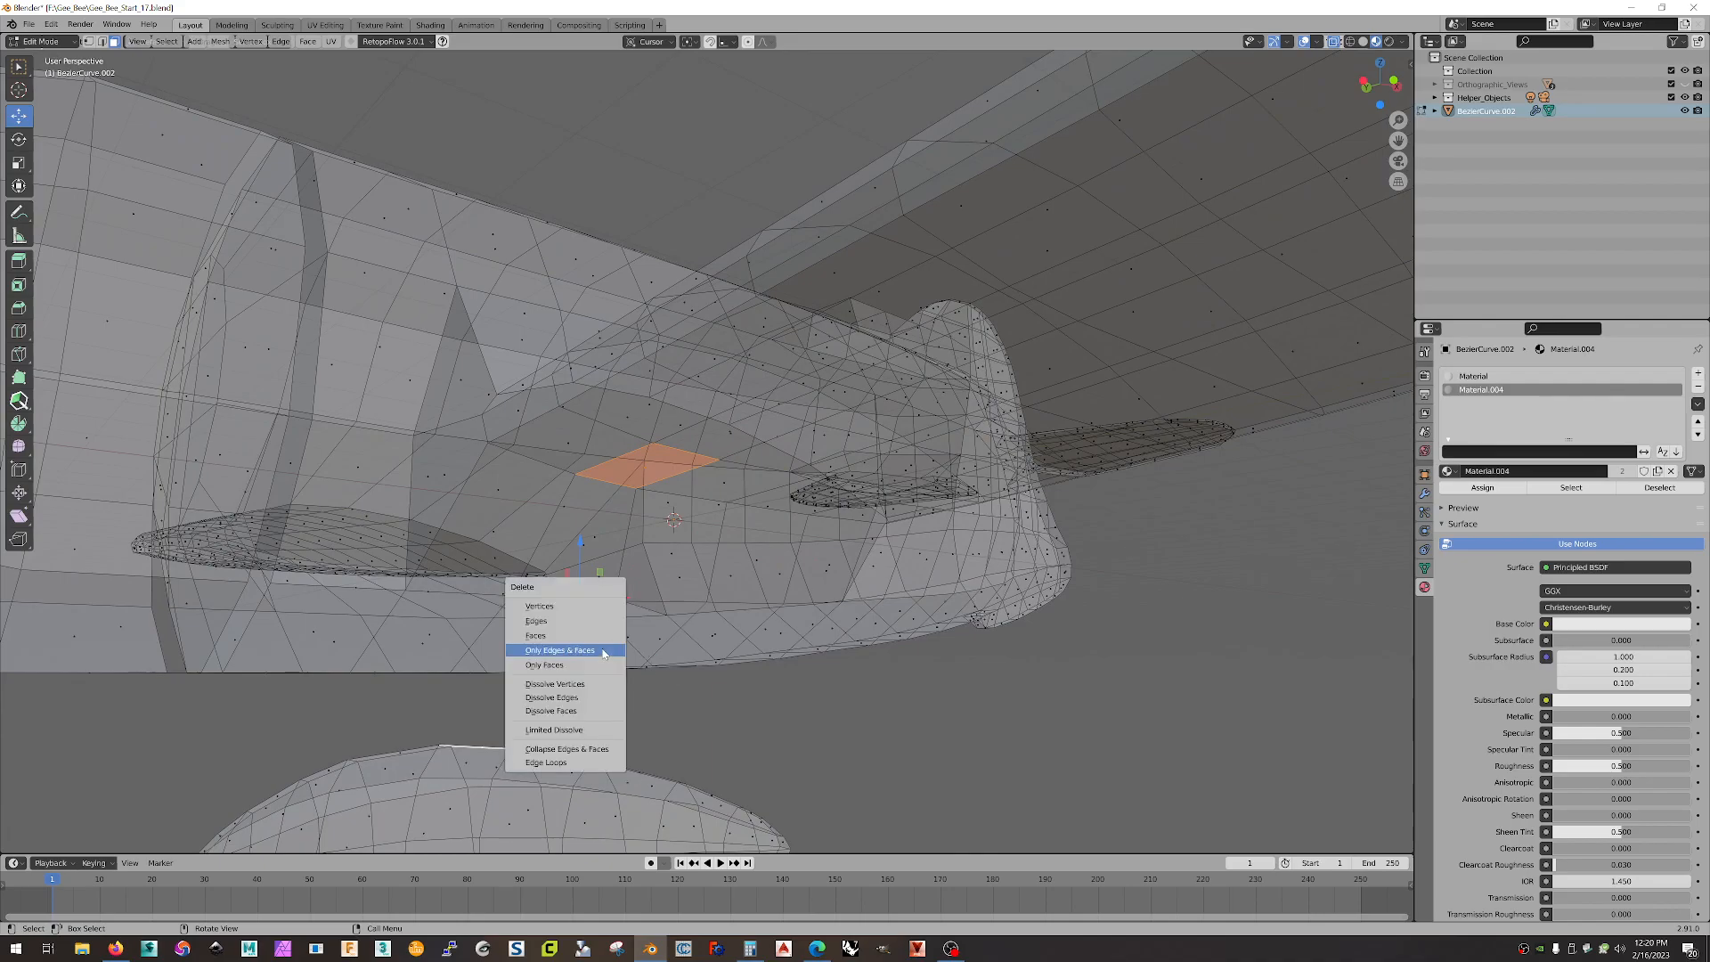
click(579, 632)
- Try to bridge the edge loops around the wing underside hole and the wheel fairing hole
middle_drag(623, 668, 716, 714)
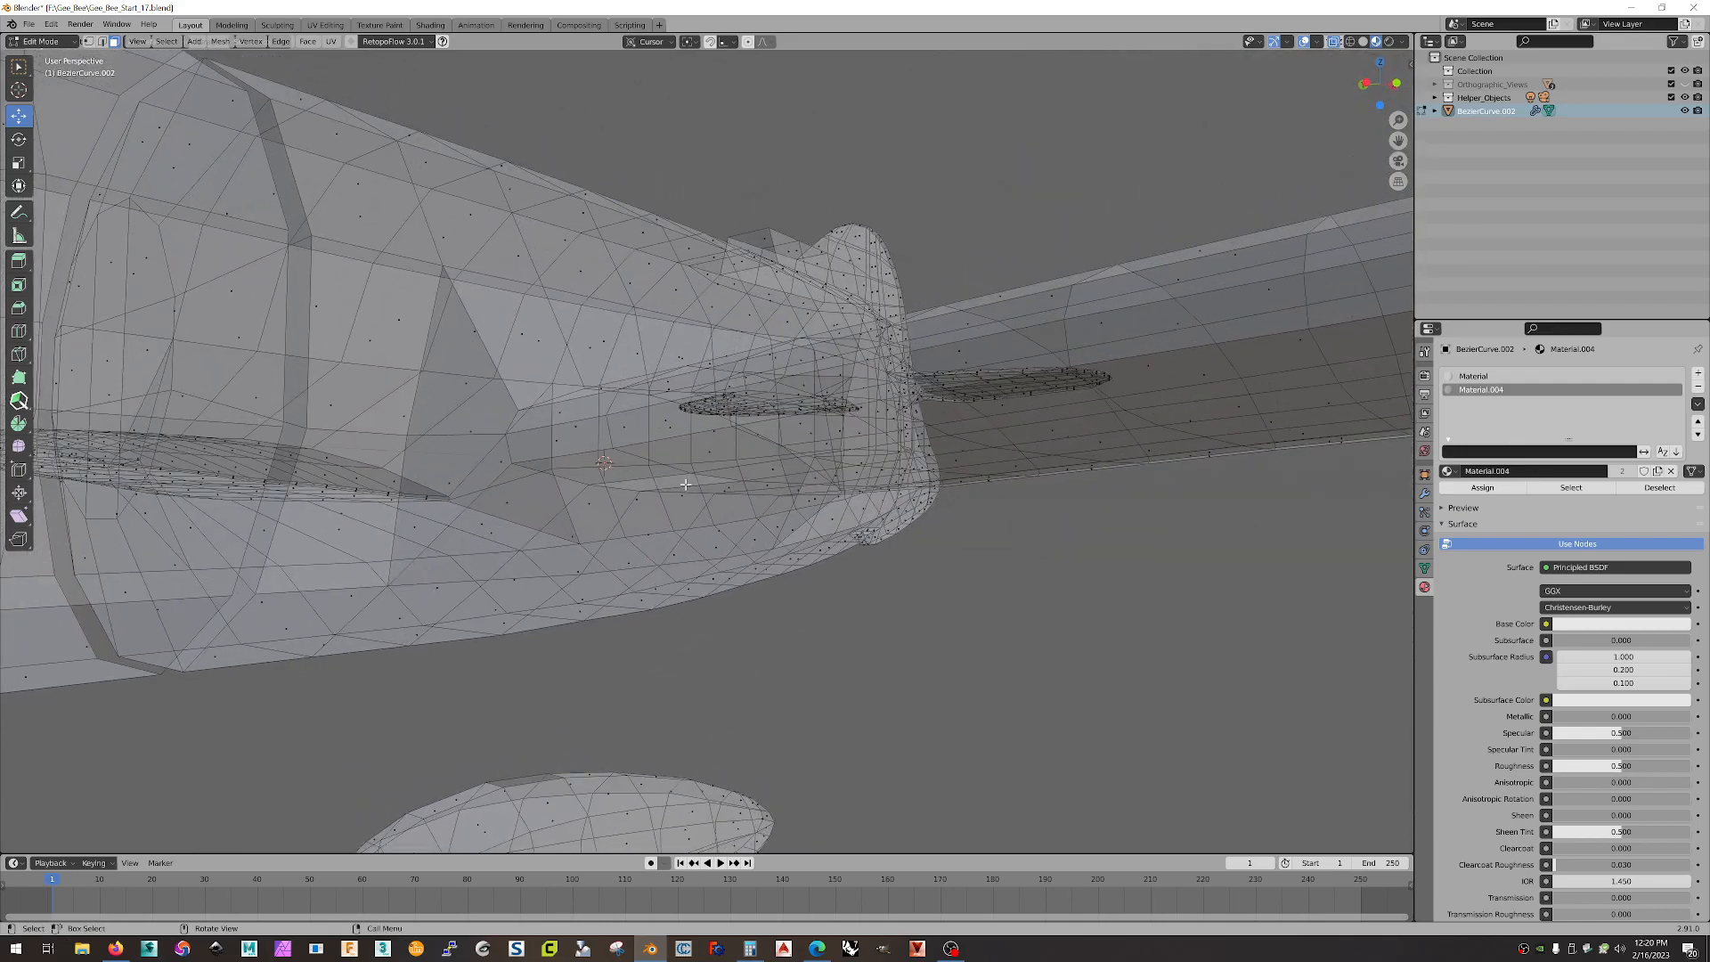
key(2)
alt+click(714, 482)
middle_drag(597, 732, 592, 750)
alt+click(578, 789)
key(ctrl+e)
click(540, 613)
middle_drag(706, 618, 694, 625)
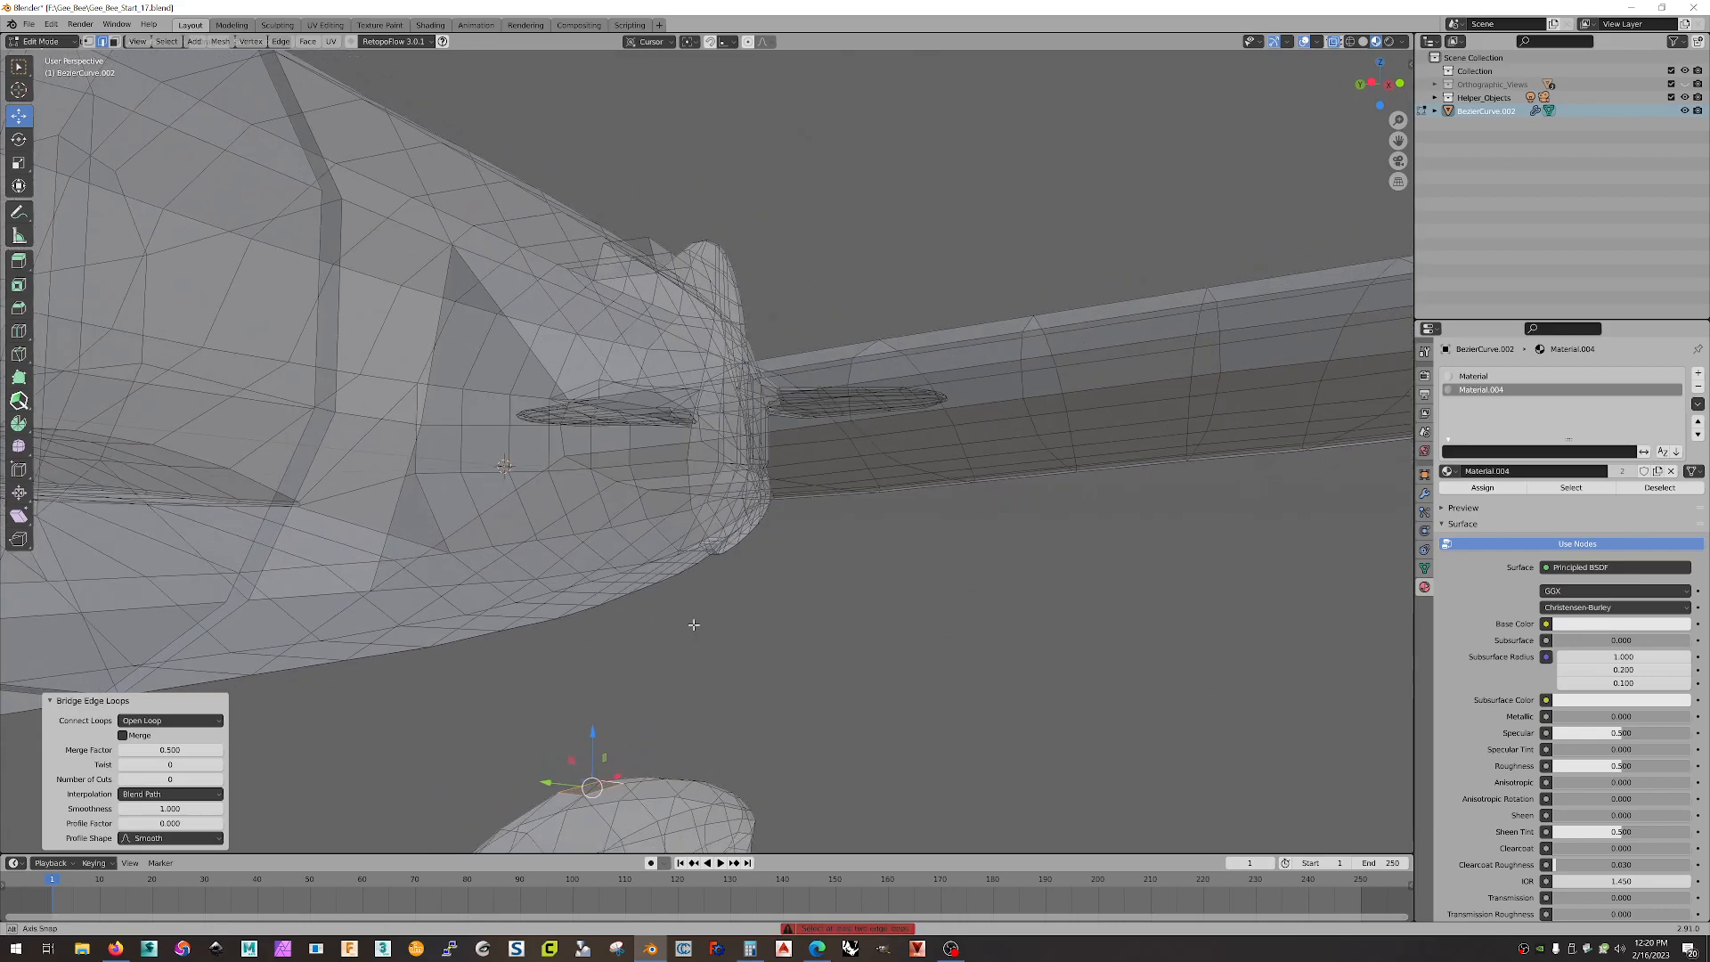
alt+shift+click(739, 481)
right_click(739, 481)
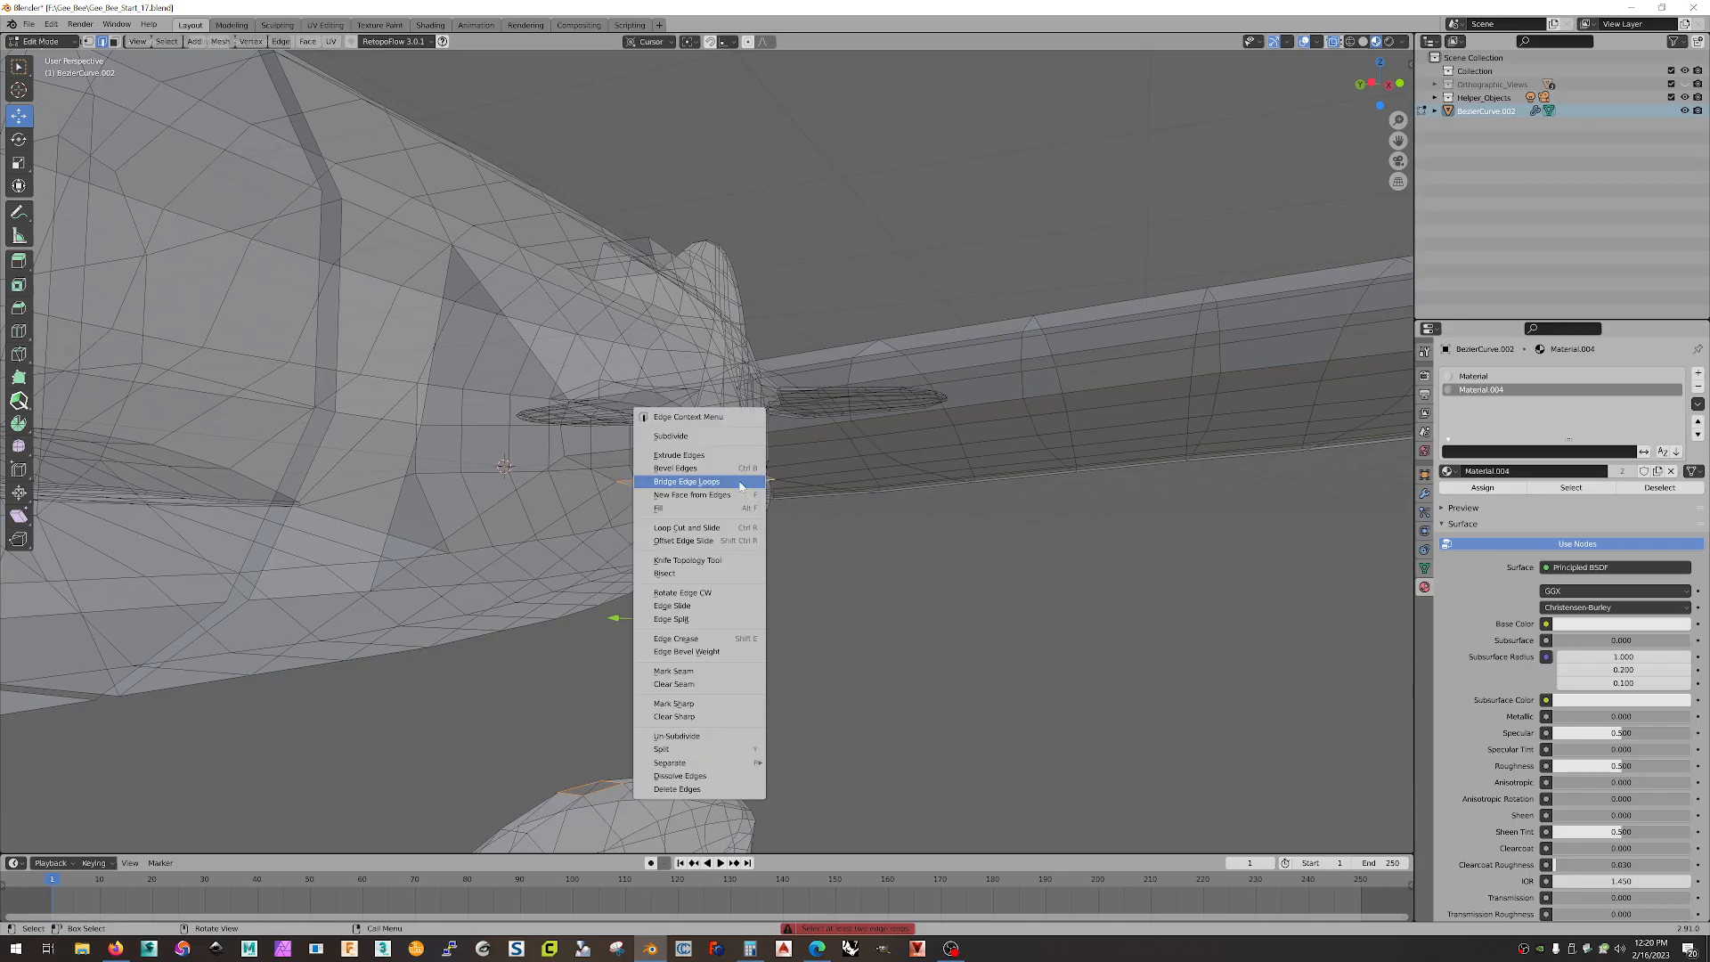
click(740, 482)
- Undo the edge loop bridging and the deletion of the wing and fairing faces
mouse_move(842, 613)
middle_down()
mouse_move(878, 599)
mouse_move(832, 581)
mouse_move(891, 595)
mouse_move(876, 605)
mouse_move(867, 534)
mouse_move(866, 598)
mouse_move(890, 535)
mouse_move(859, 515)
mouse_move(878, 573)
mouse_move(864, 597)
middle_up()
key(ctrl+z)
key(ctrl+z)
key(ctrl+z)
key(ctrl+z)
middle_drag(868, 592, 924, 646)
key(ctrl+z)
key(ctrl+z)
- Select the wing underside face above the wheel fairing and extrude it in place with no offset
click(853, 631)
scroll(770, 403, up, 4)
middle_drag(768, 400, 849, 452)
click(764, 431)
key(e)
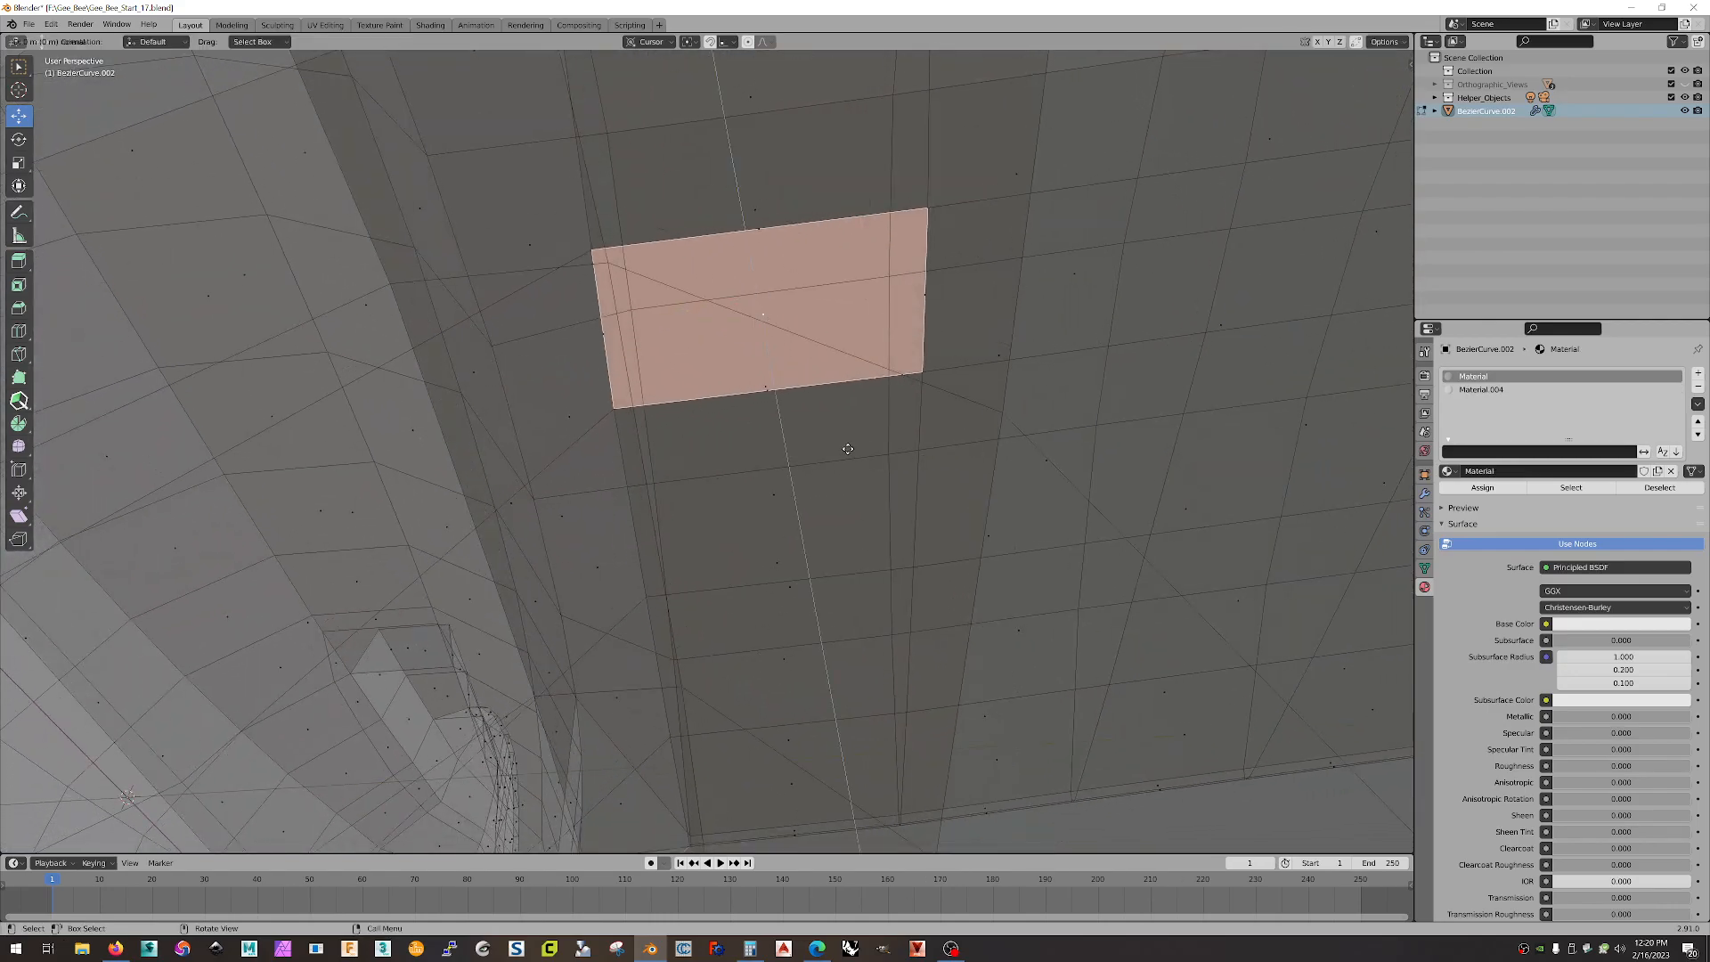
click(849, 449)
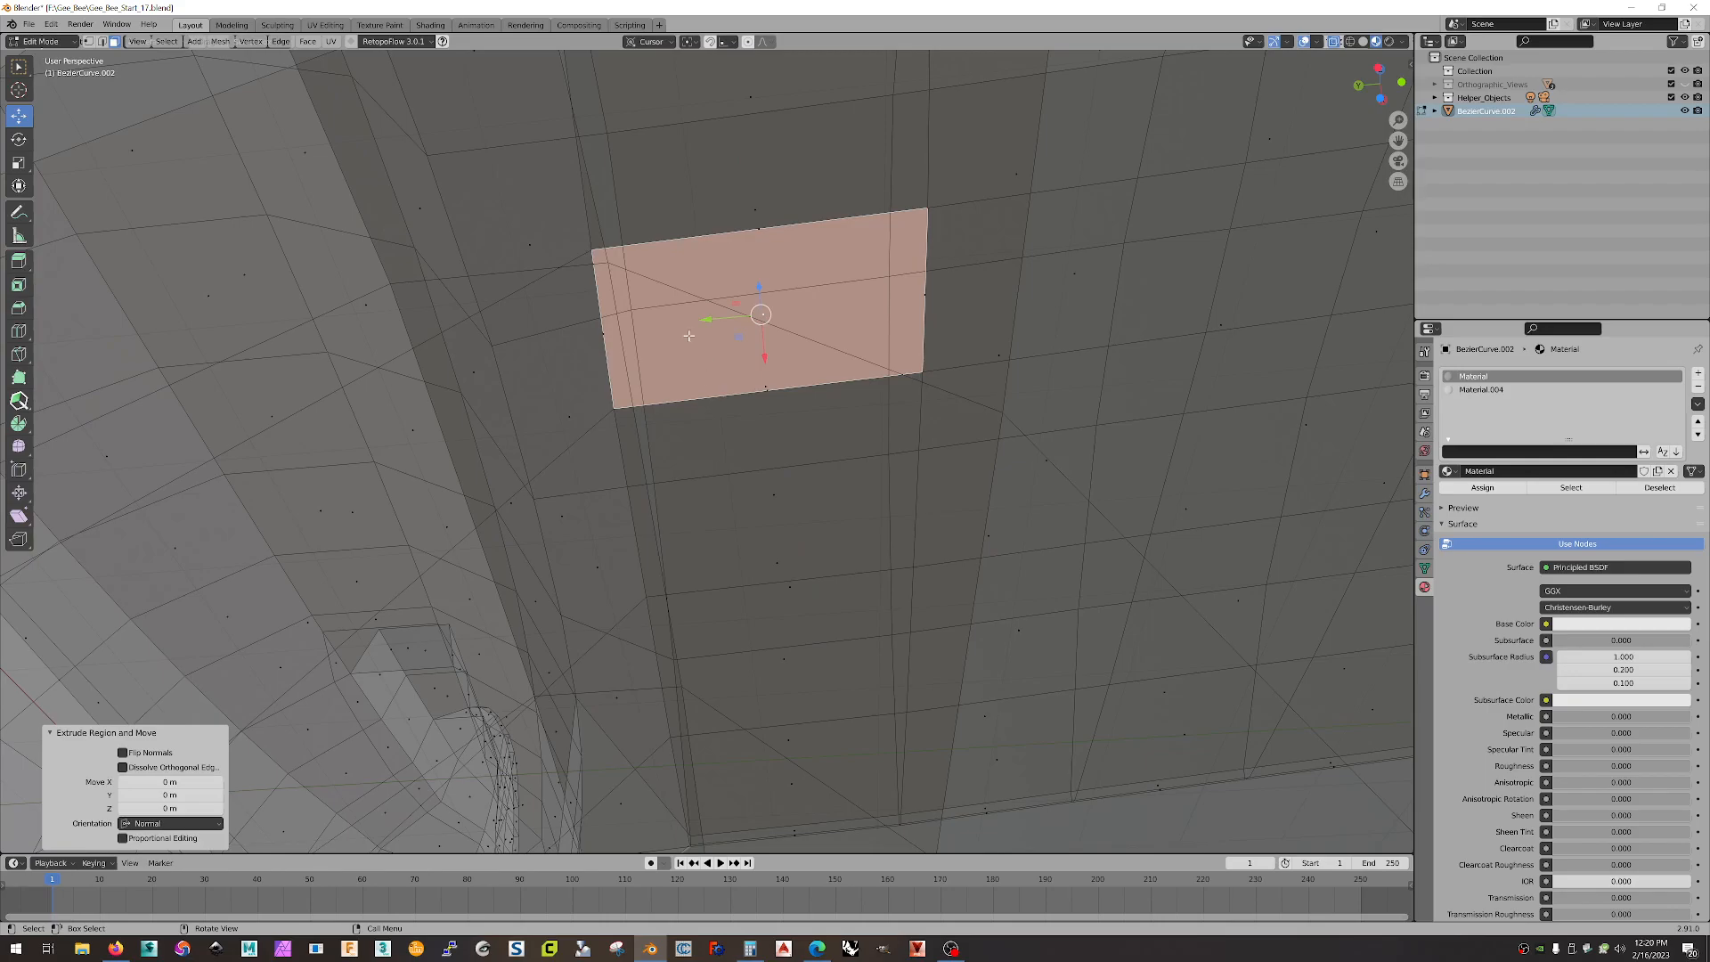
- Try to rotate the extruded face about the Y axis, and undo the rotation
key(r)
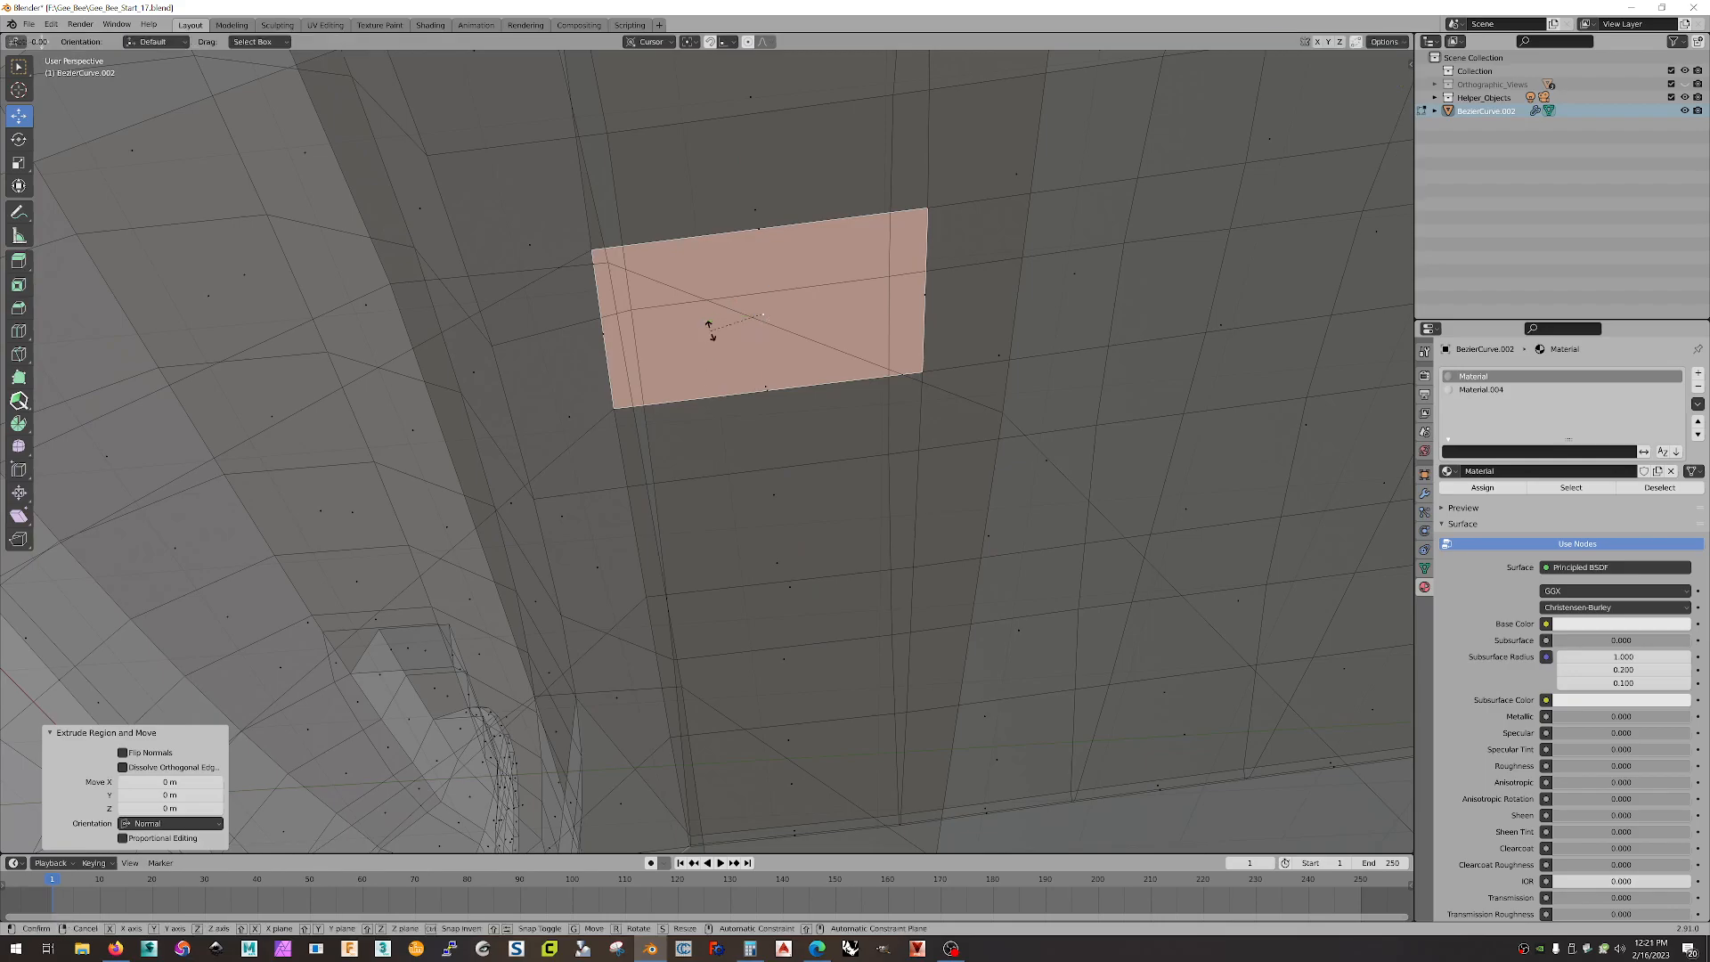
key(y)
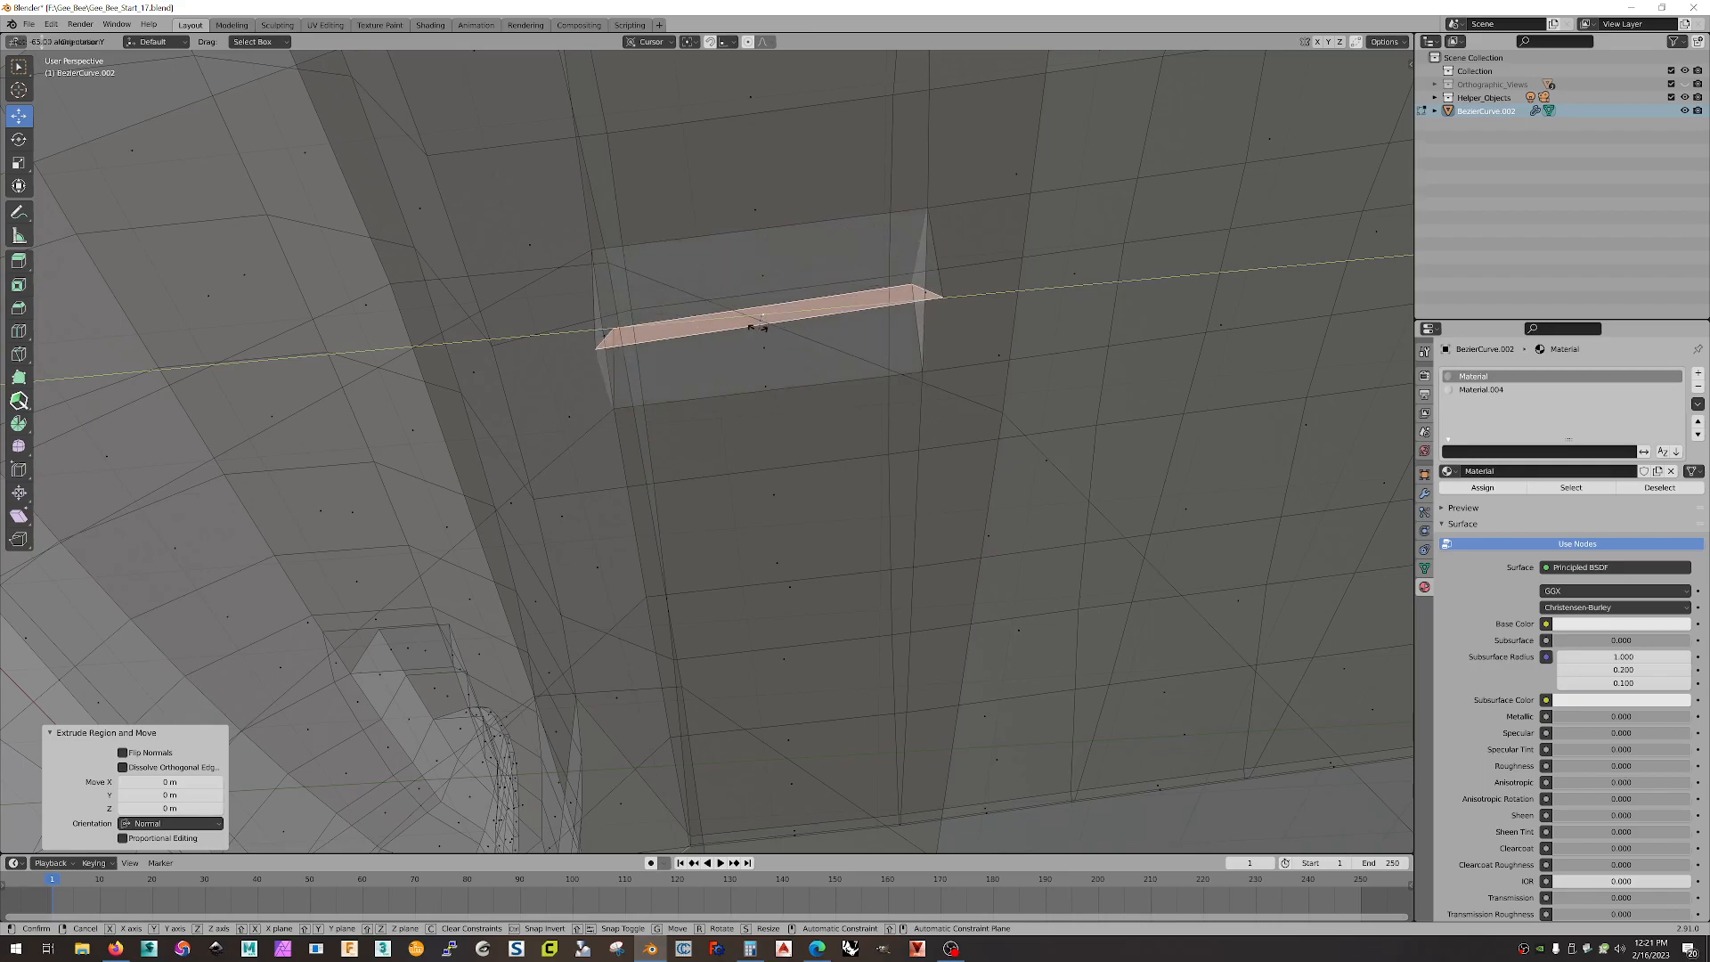
click(842, 351)
middle_drag(1025, 343, 1058, 501)
key(ctrl+z)
- In the top orthographic view, scale the extruded wing face to 0.271 along the Y axis
middle_drag(945, 525, 968, 624)
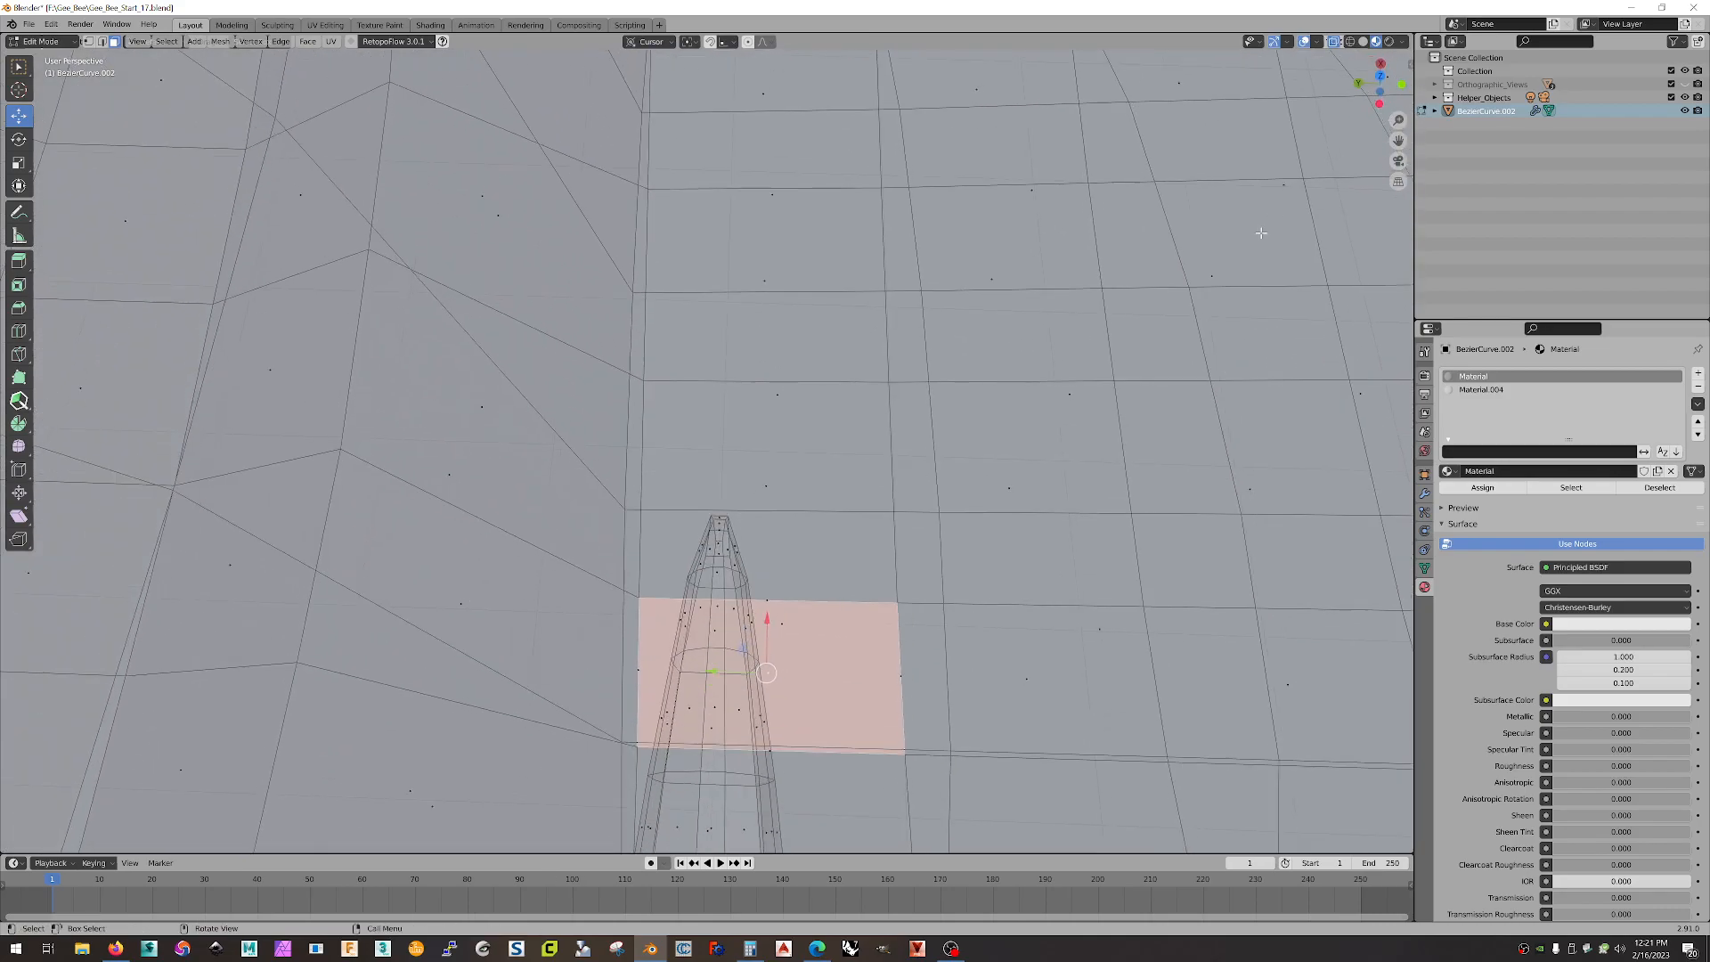
click(1380, 78)
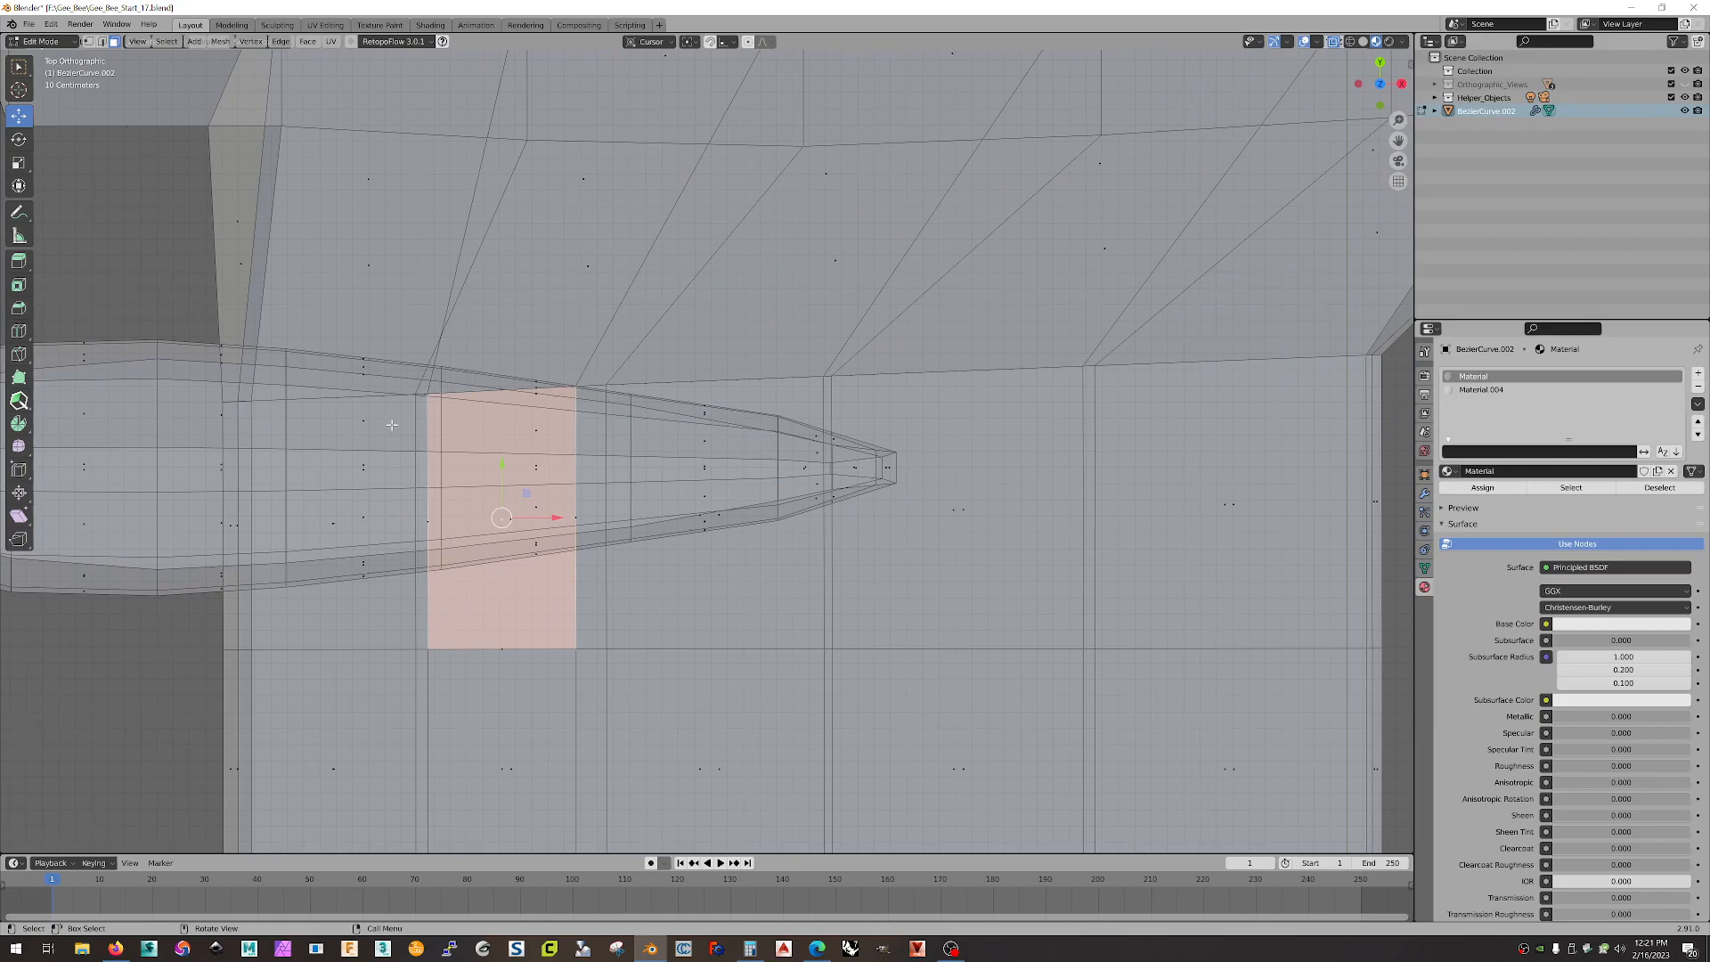
key(s)
key(y)
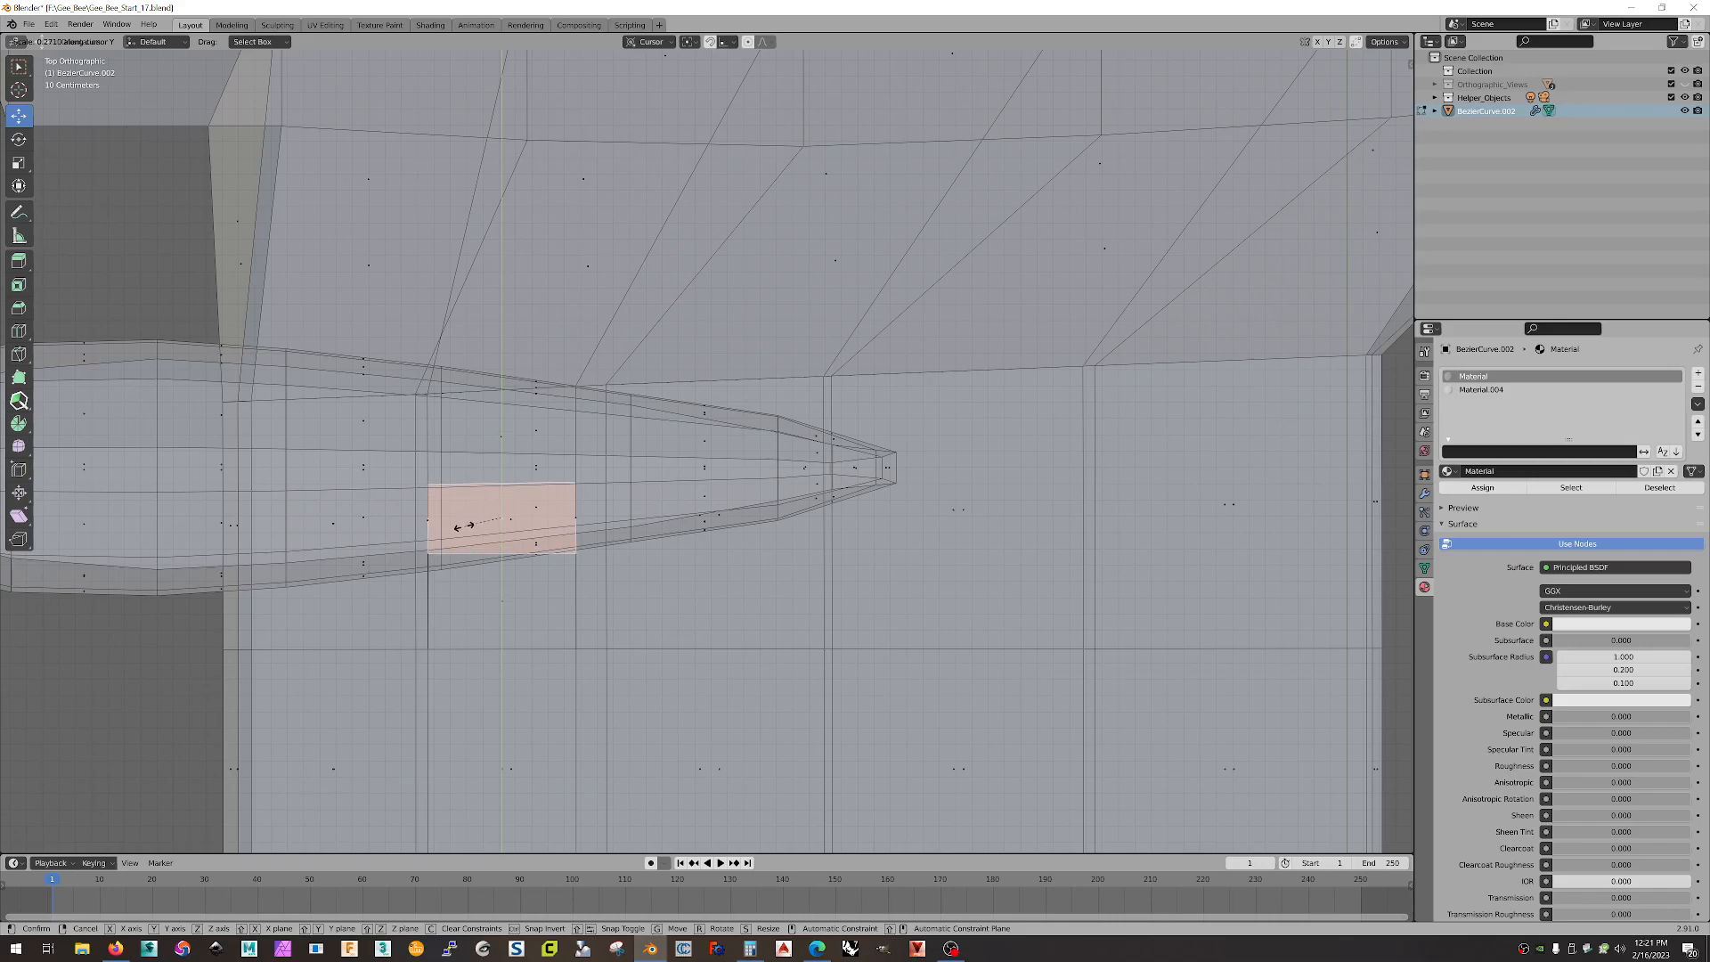
click(464, 526)
- Try to extrude the narrowed face about 0.034 m down from the wing, and undo the extrusion
middle_drag(463, 526, 607, 524)
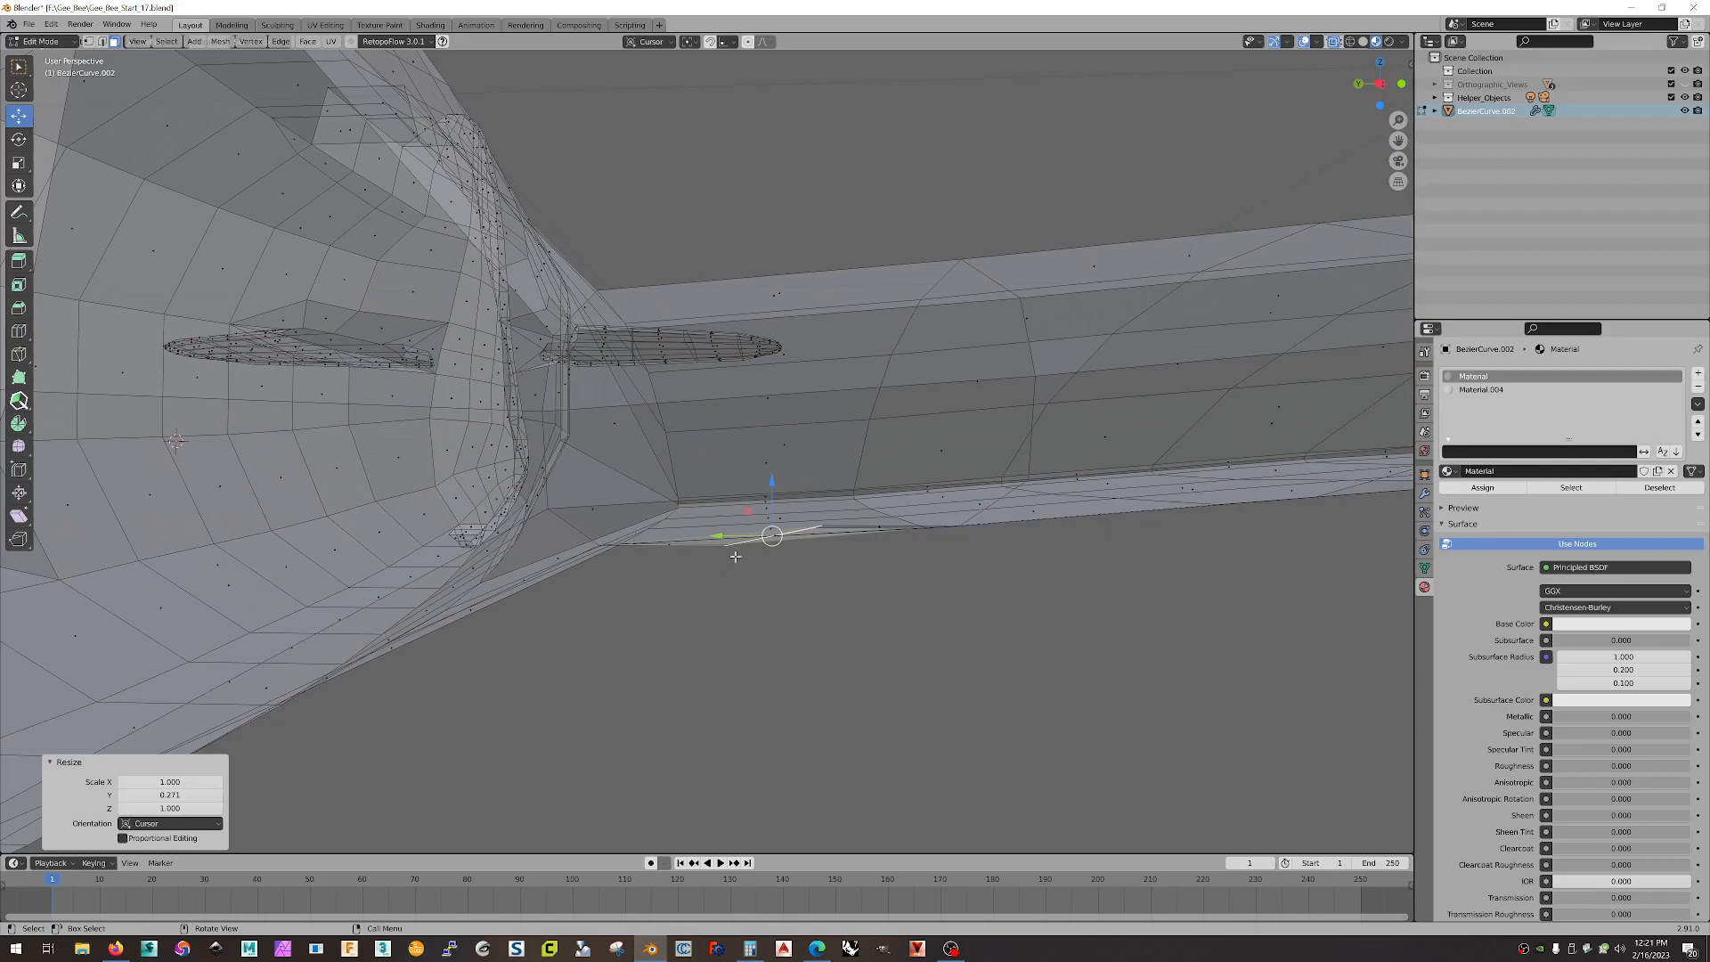
key(g)
key(z)
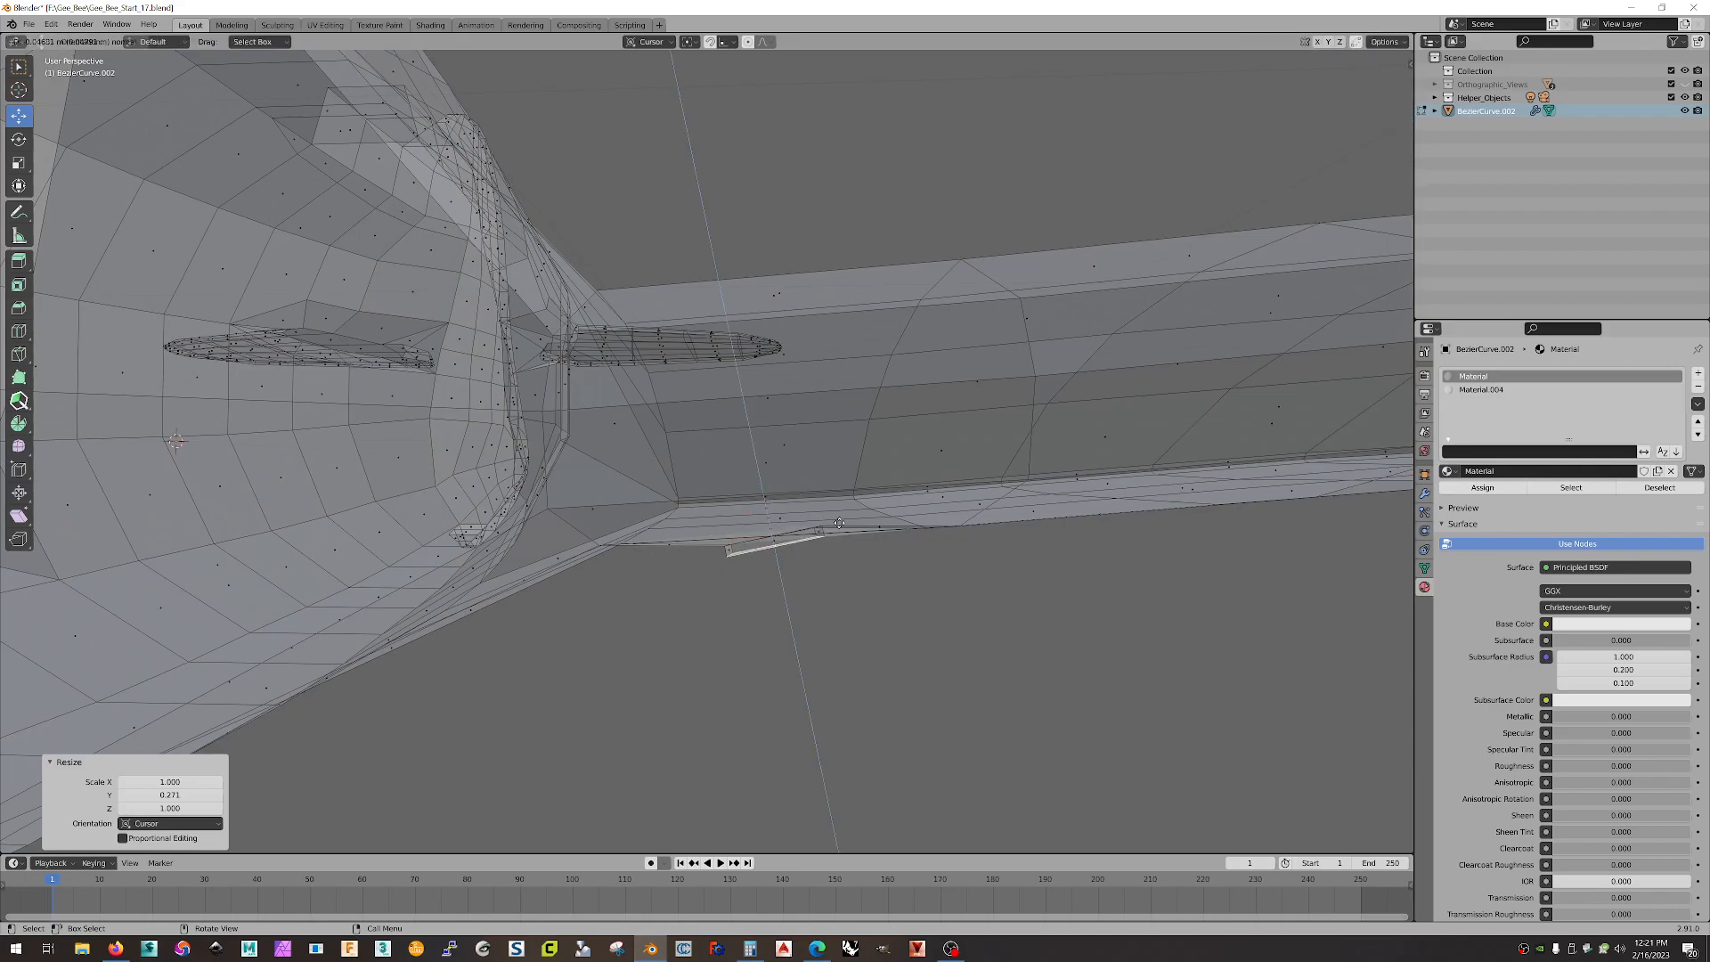
click(831, 517)
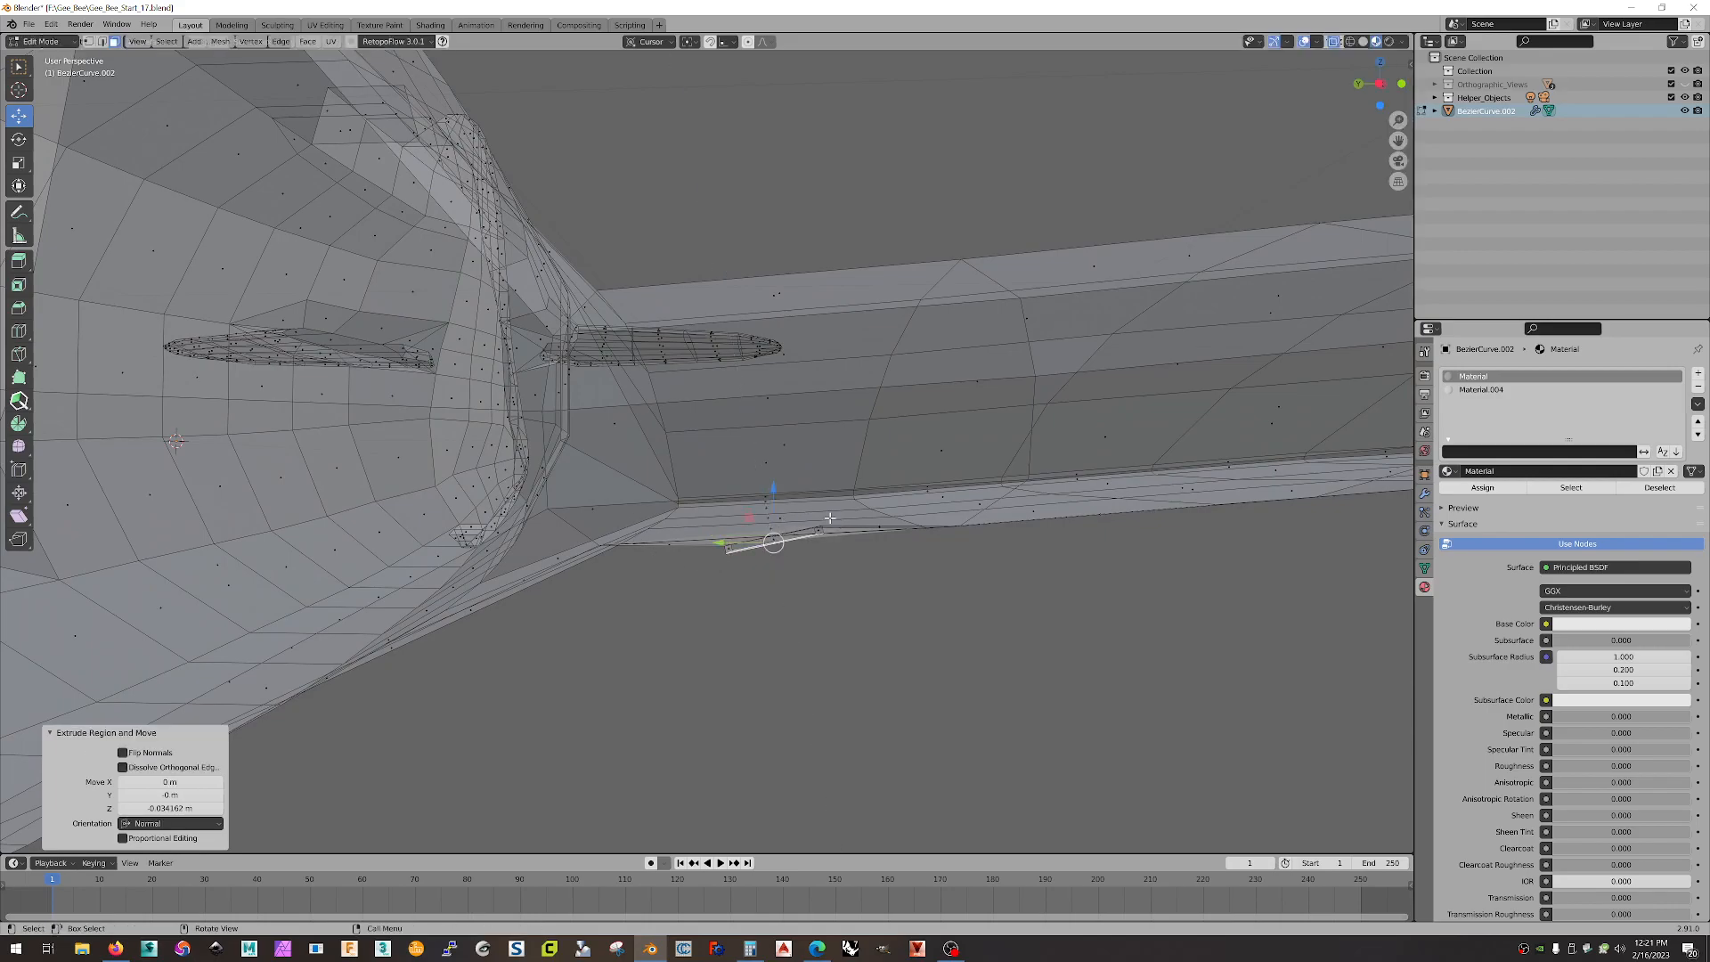
key(ctrl+z)
- Rotate the narrowed face about the X axis to line it up with the slope of the wing's underside
key(r)
key(x)
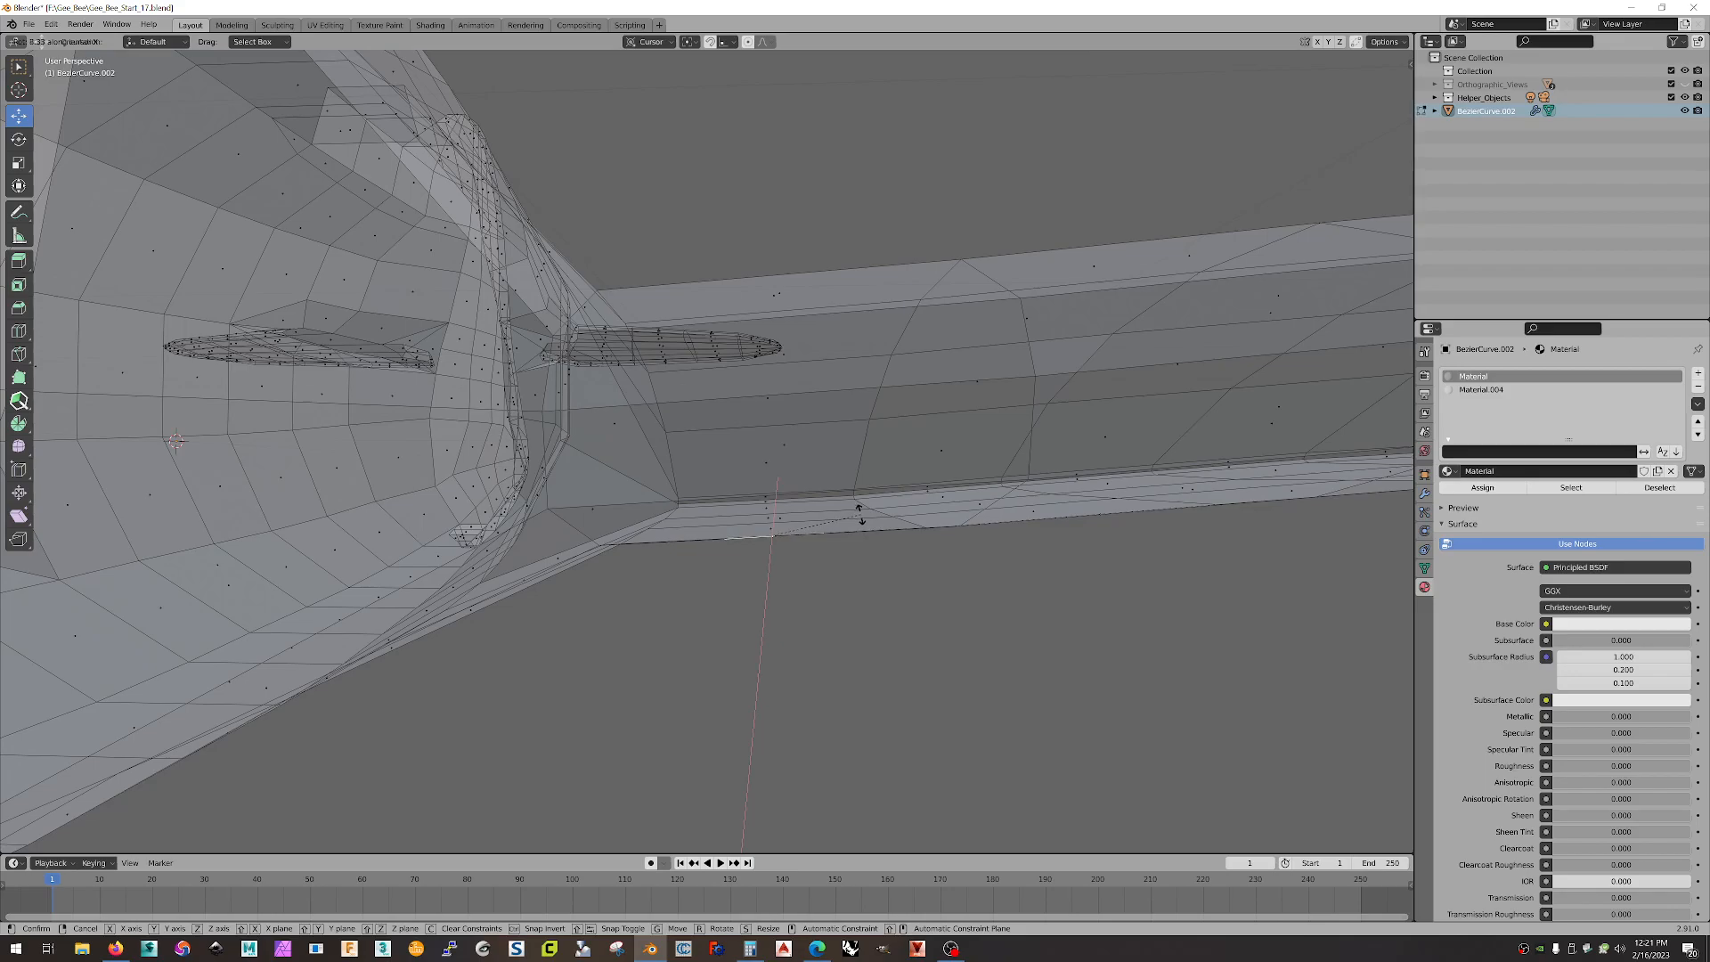
click(863, 515)
- In the top orthographic view, scale the rotated face to 0.825 along X and 0.741 along Y
middle_drag(866, 704, 855, 596)
middle_drag(934, 343, 818, 745)
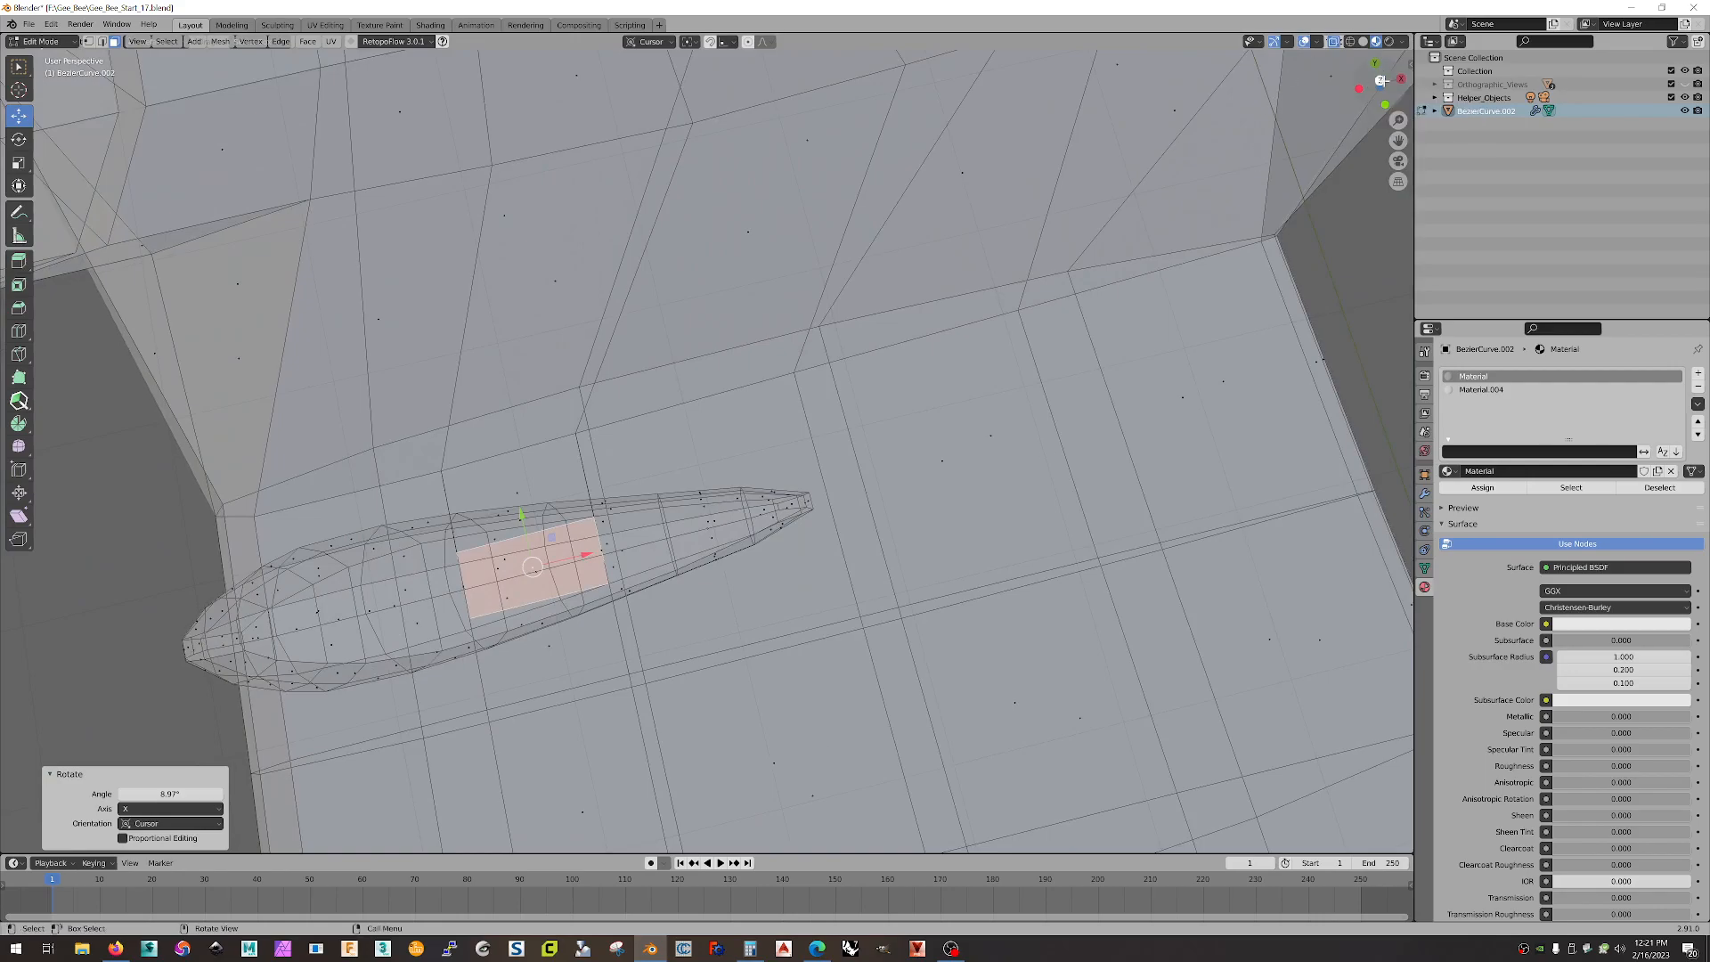
click(1380, 84)
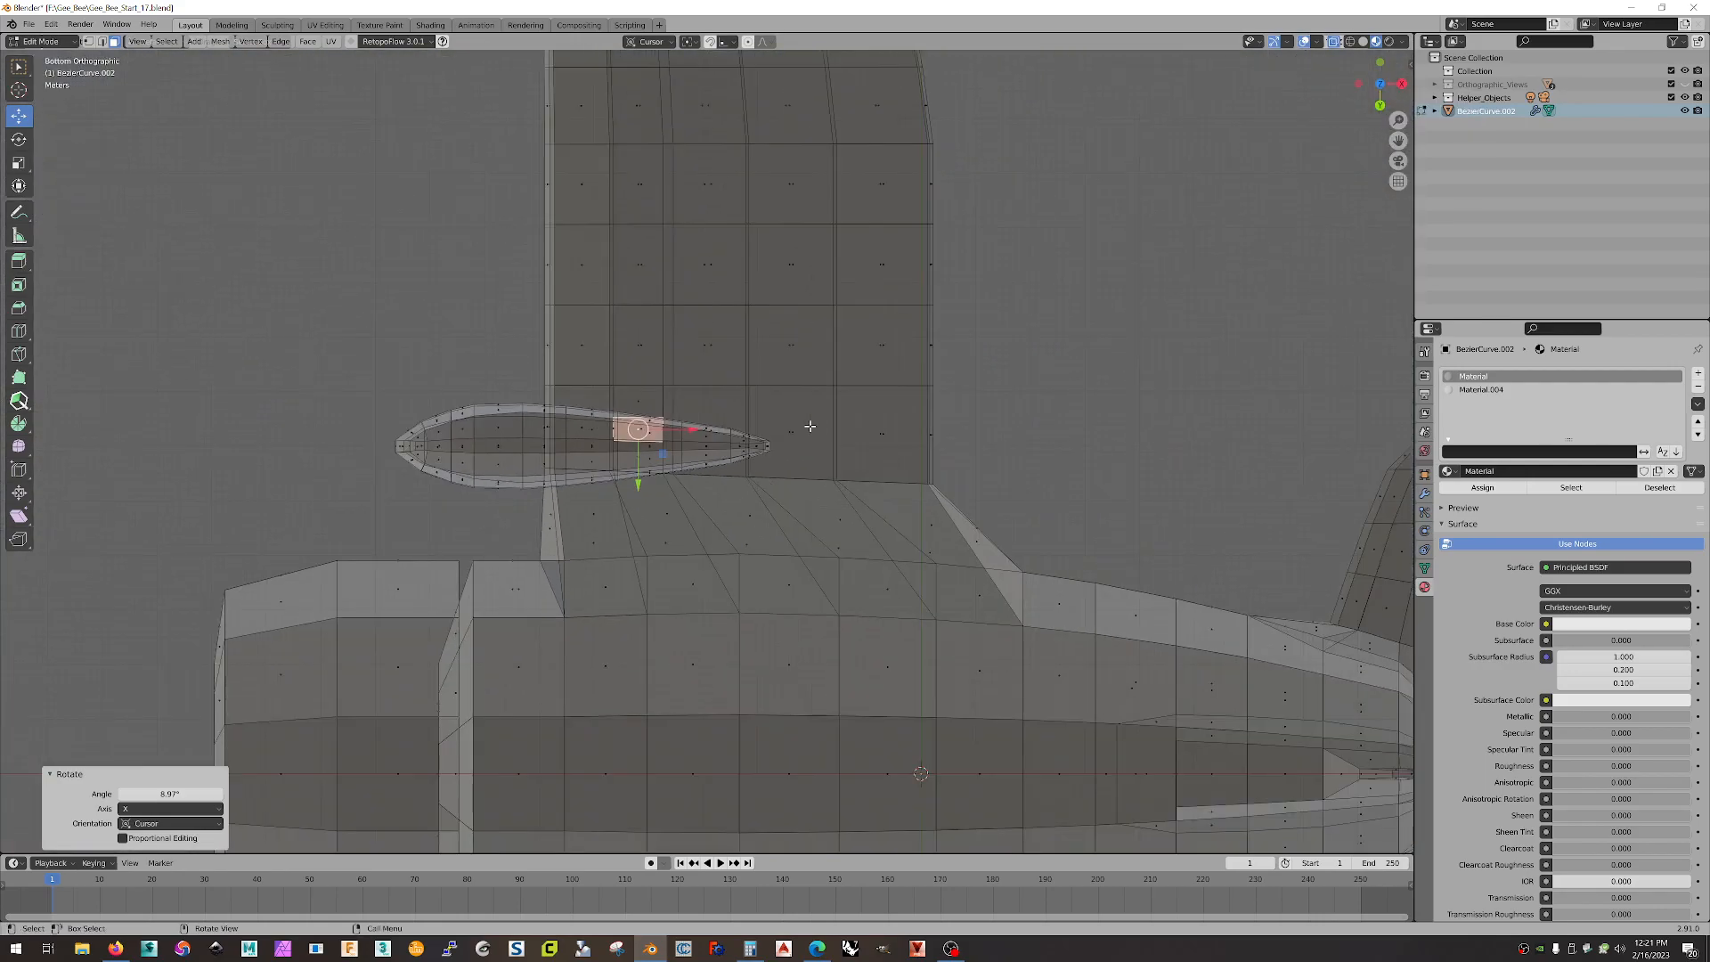
middle_drag(1308, 191, 1237, 473)
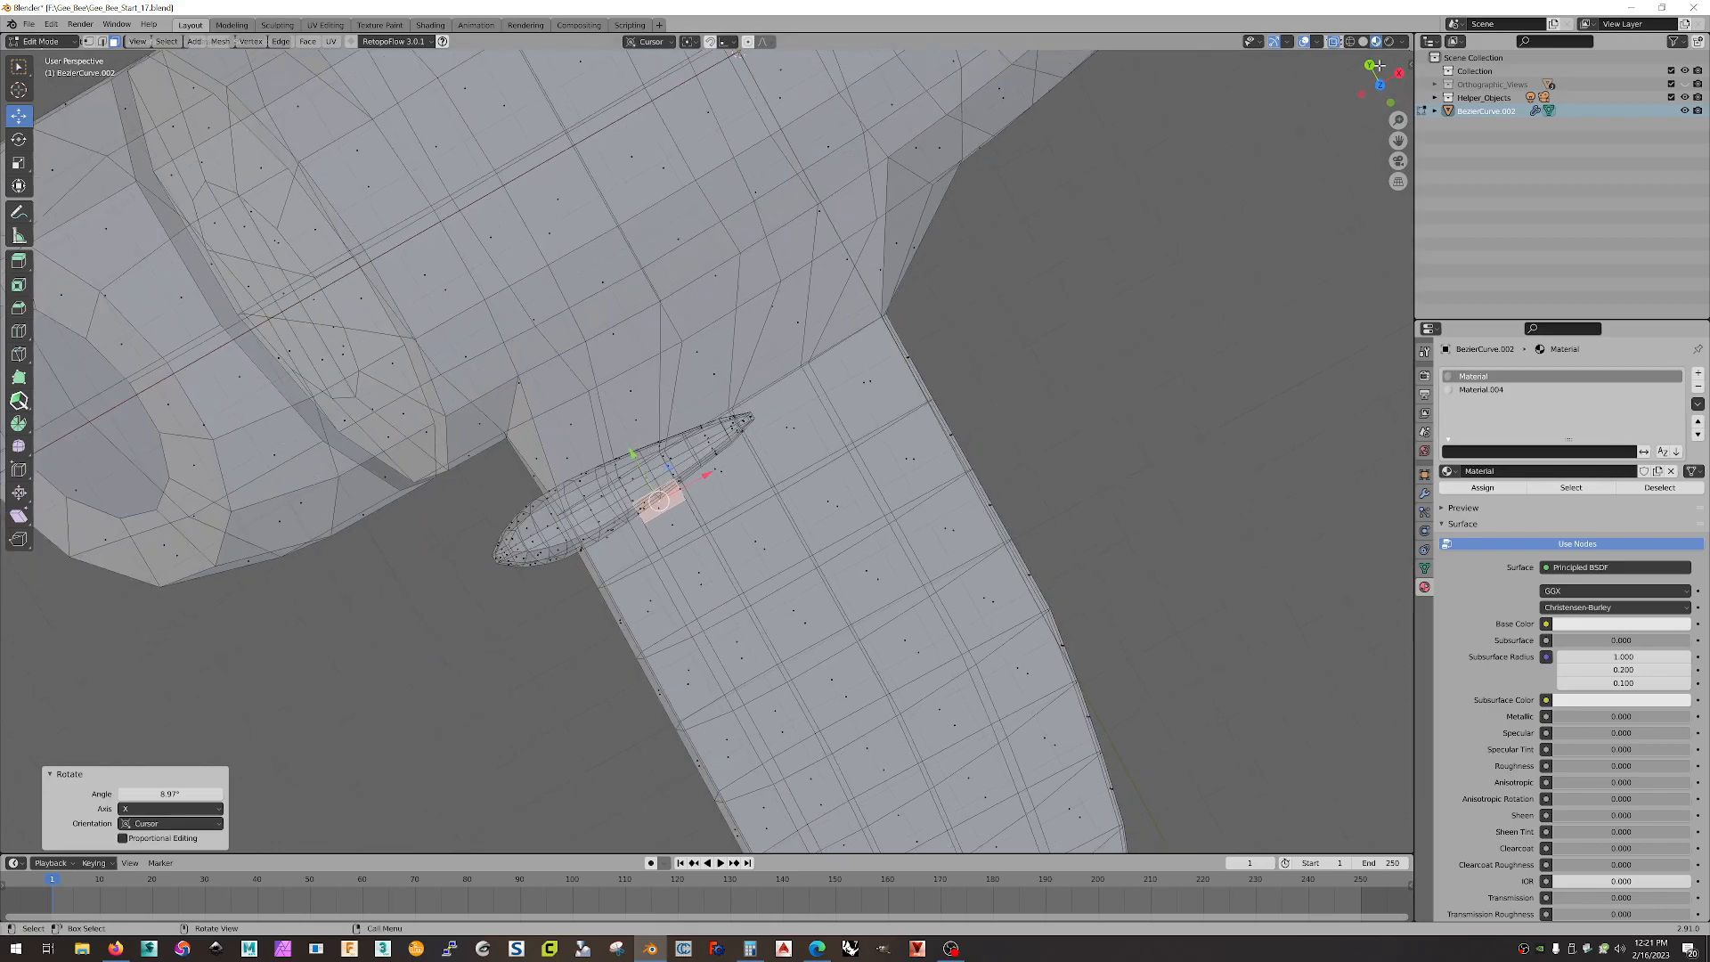
click(1380, 87)
scroll(589, 492, up, 6)
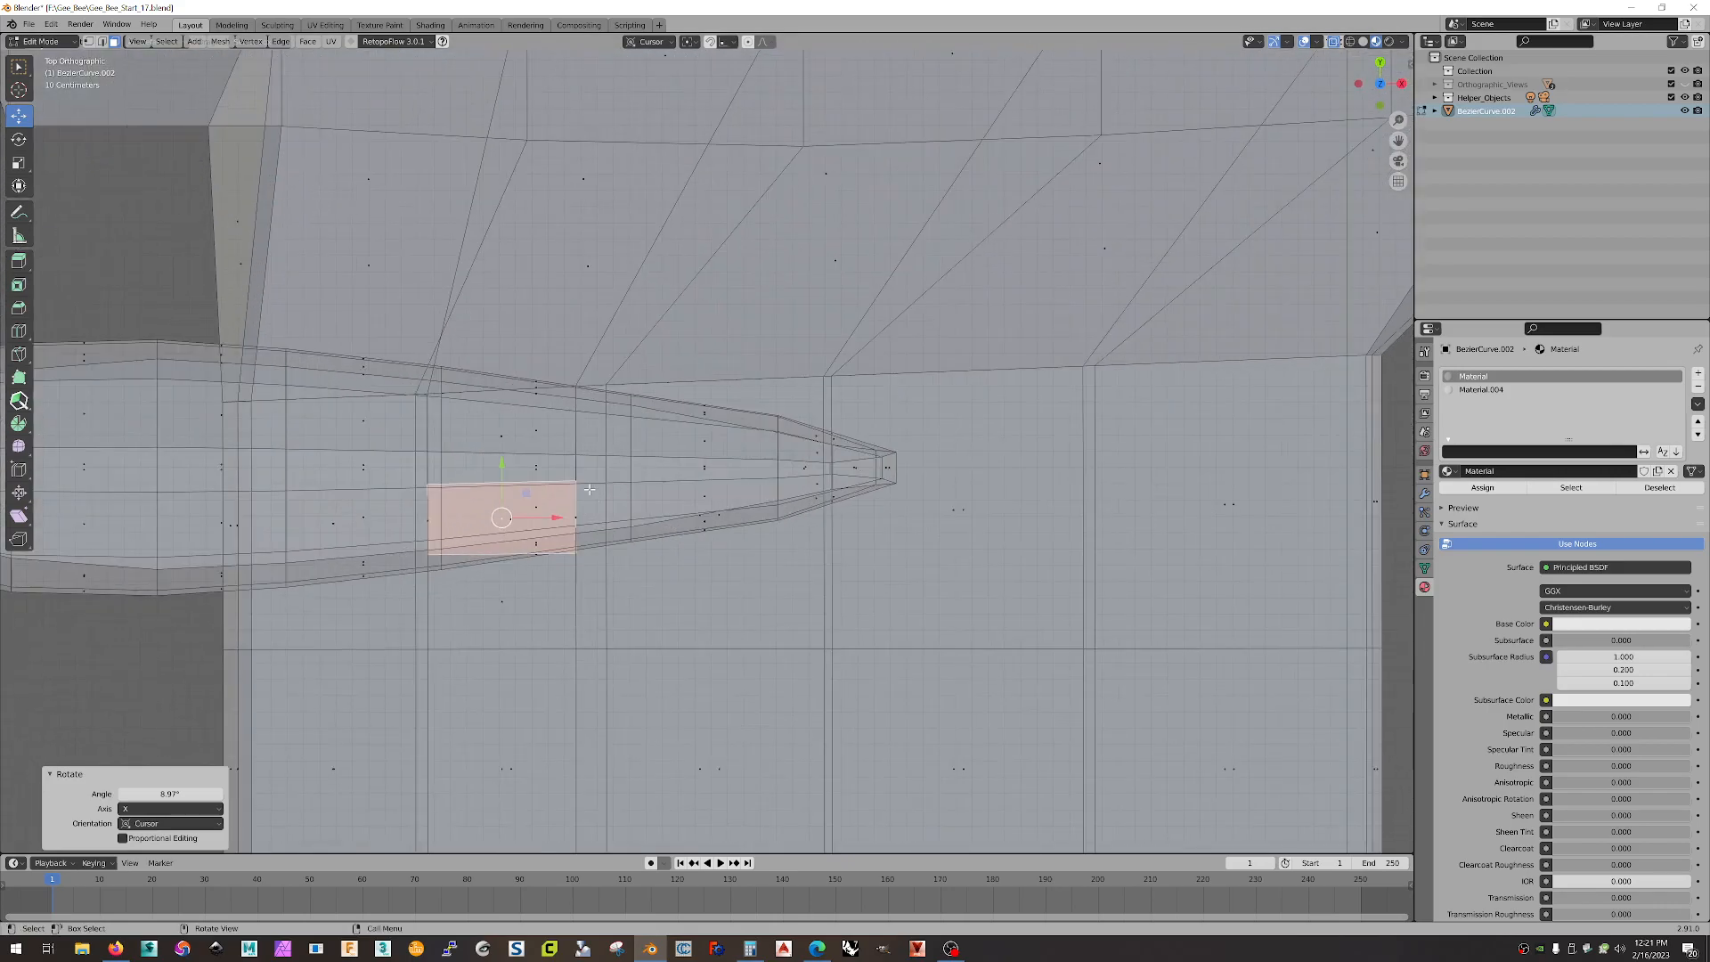
key(s)
key(x)
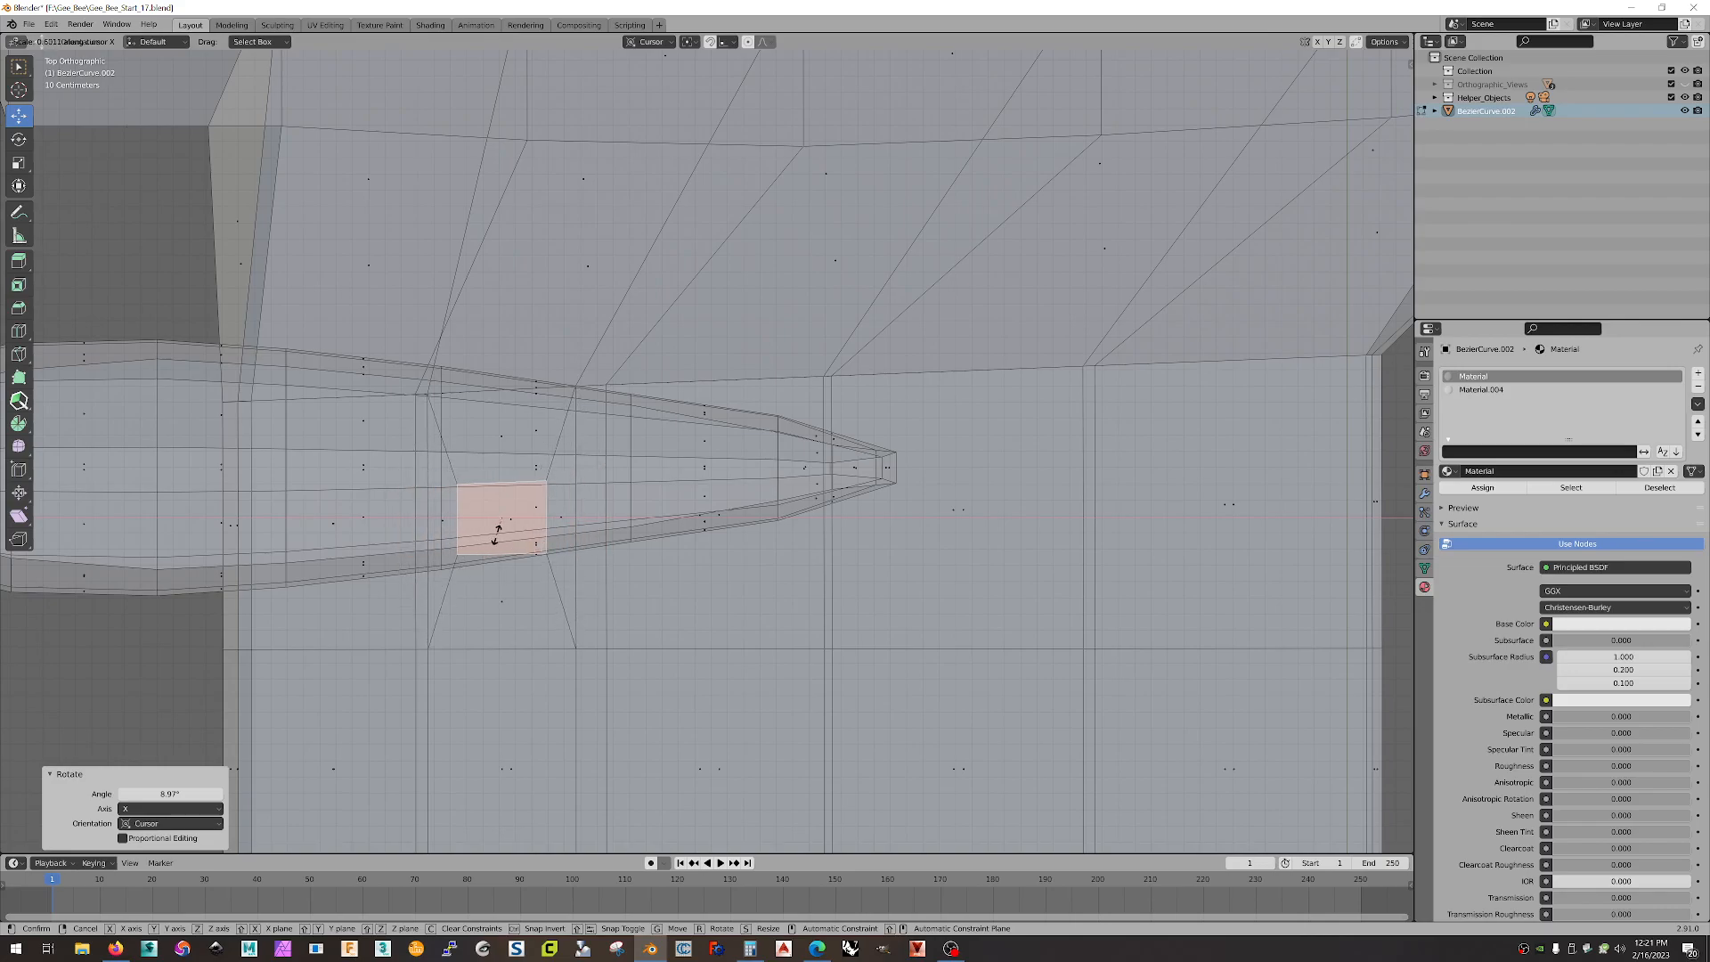
click(496, 541)
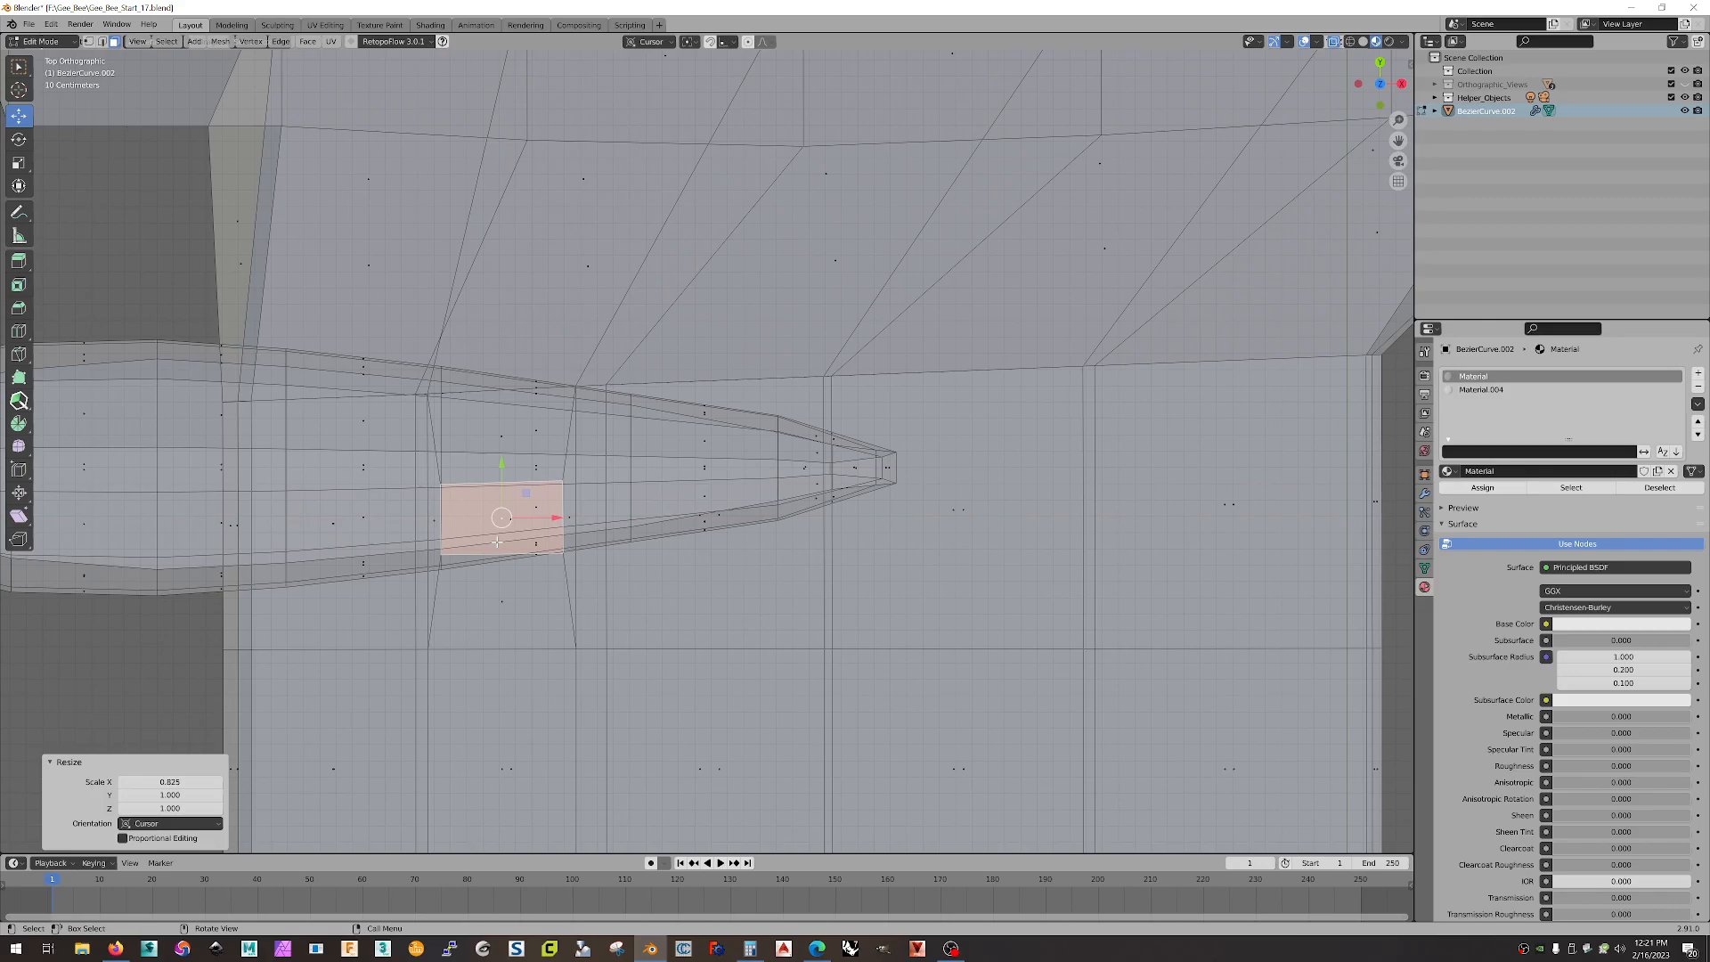
key(s)
key(y)
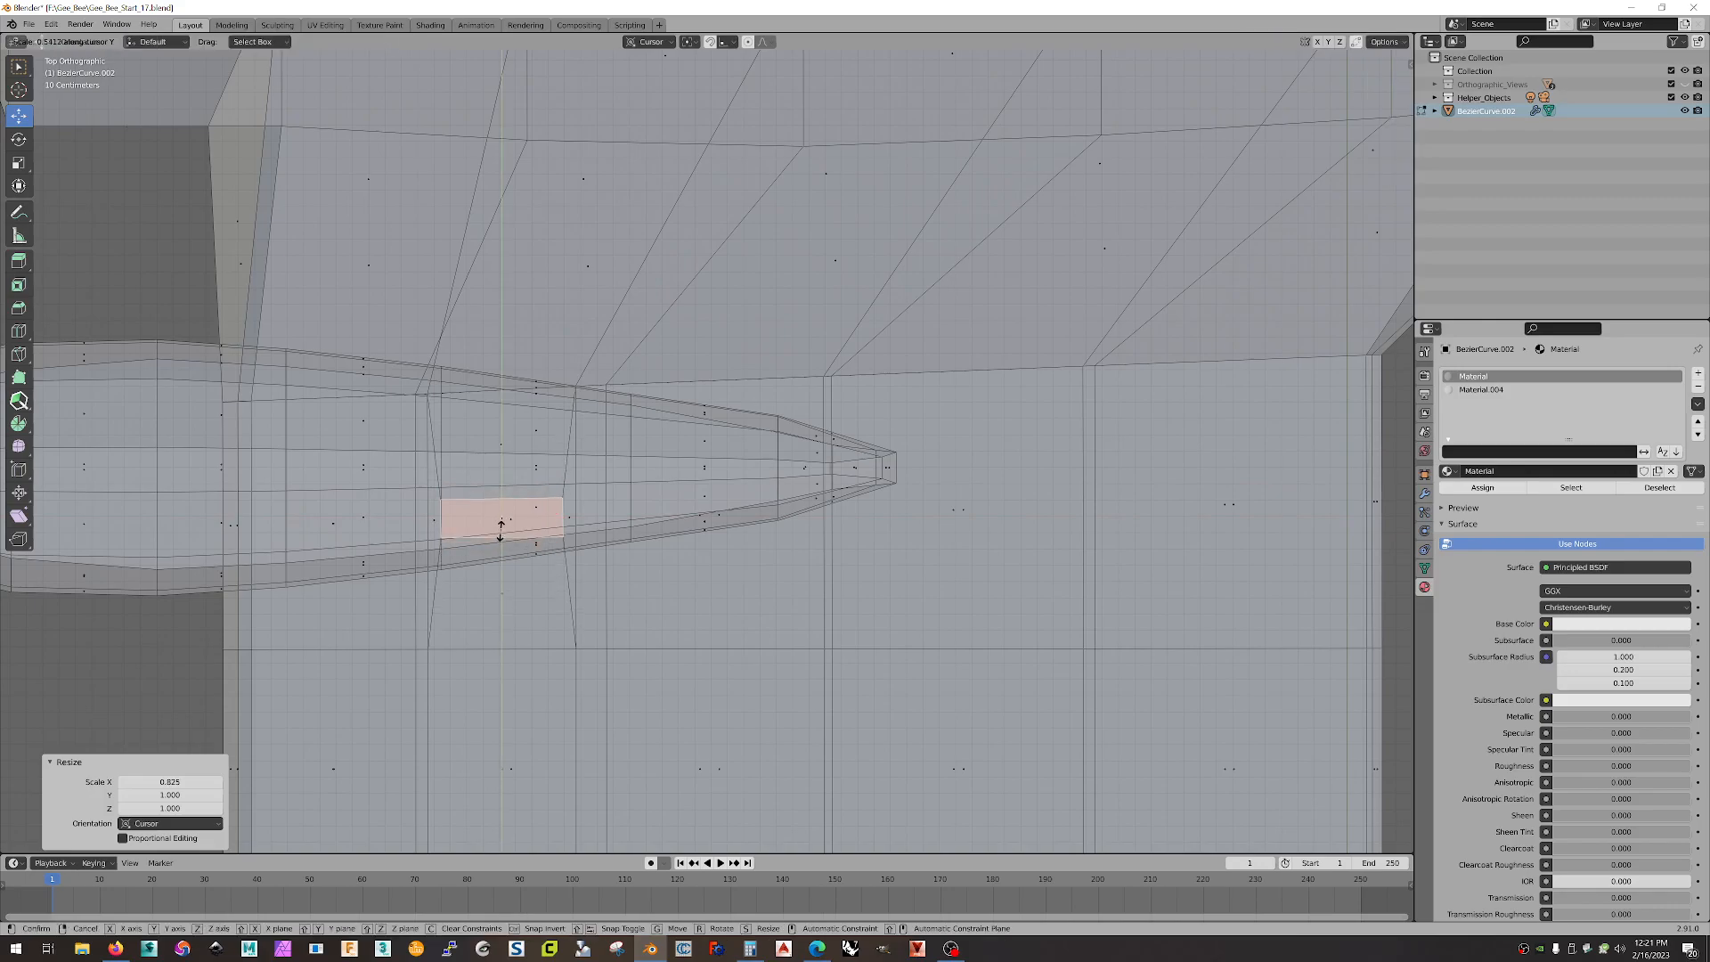
click(499, 527)
- Delete the small scaled face on the wing's underside to open a hole for the strut
middle_drag(499, 528, 757, 427)
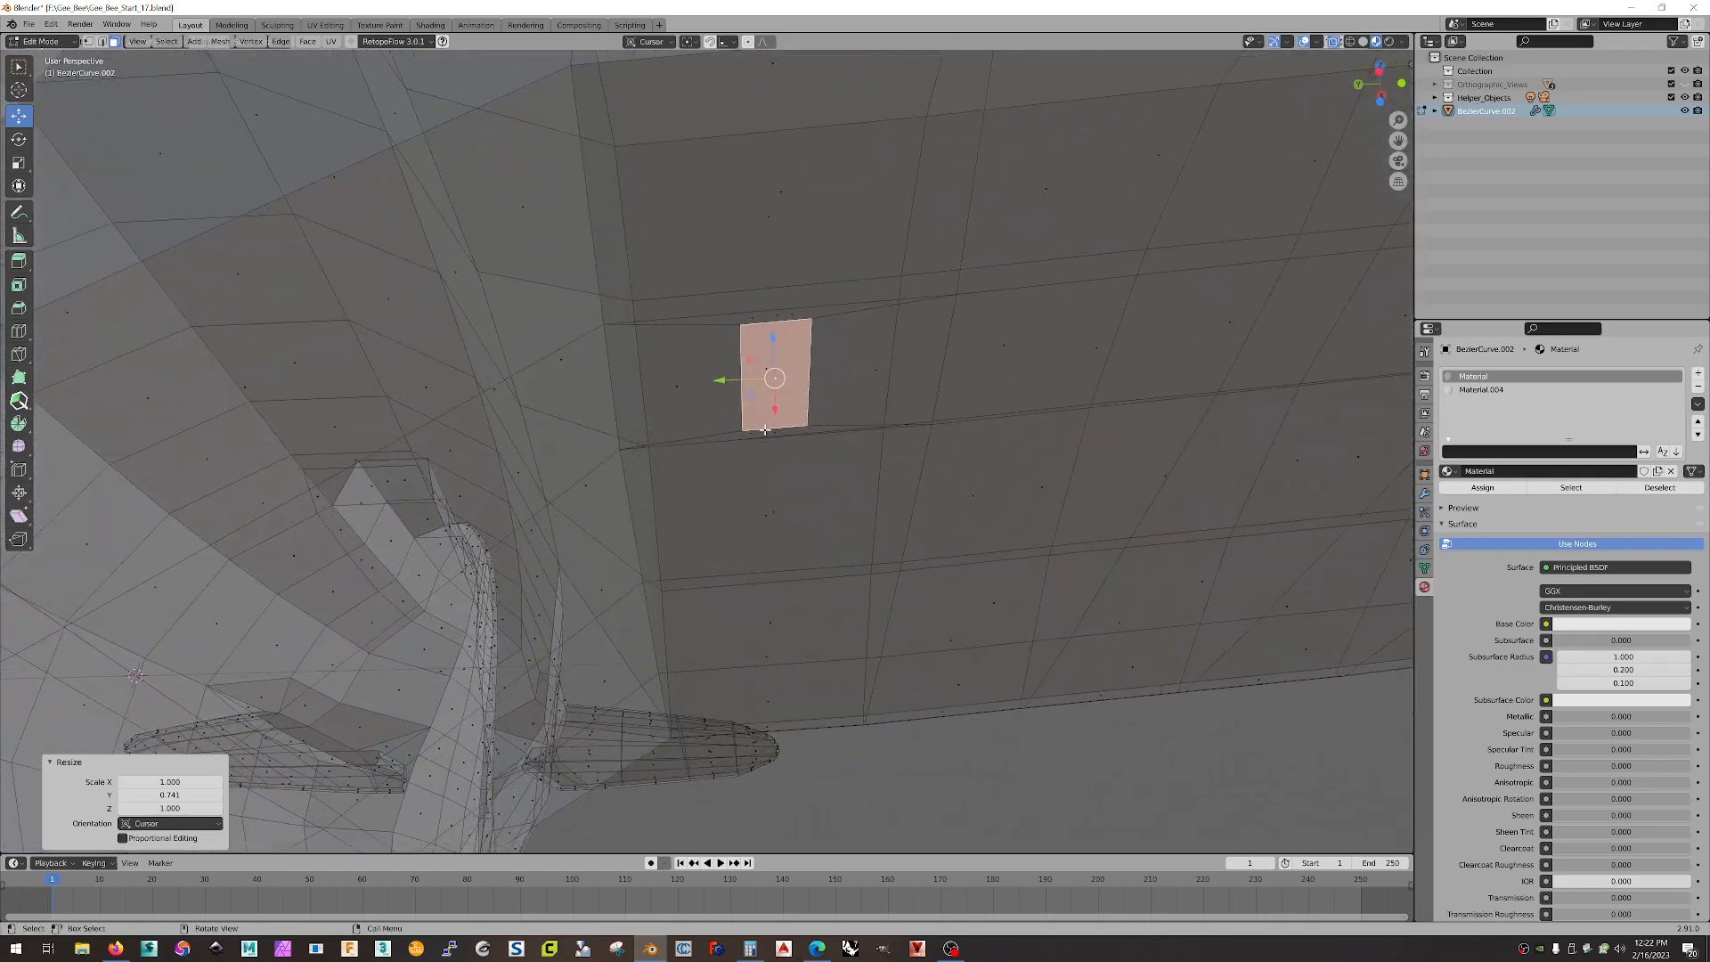
middle_drag(886, 398, 857, 465)
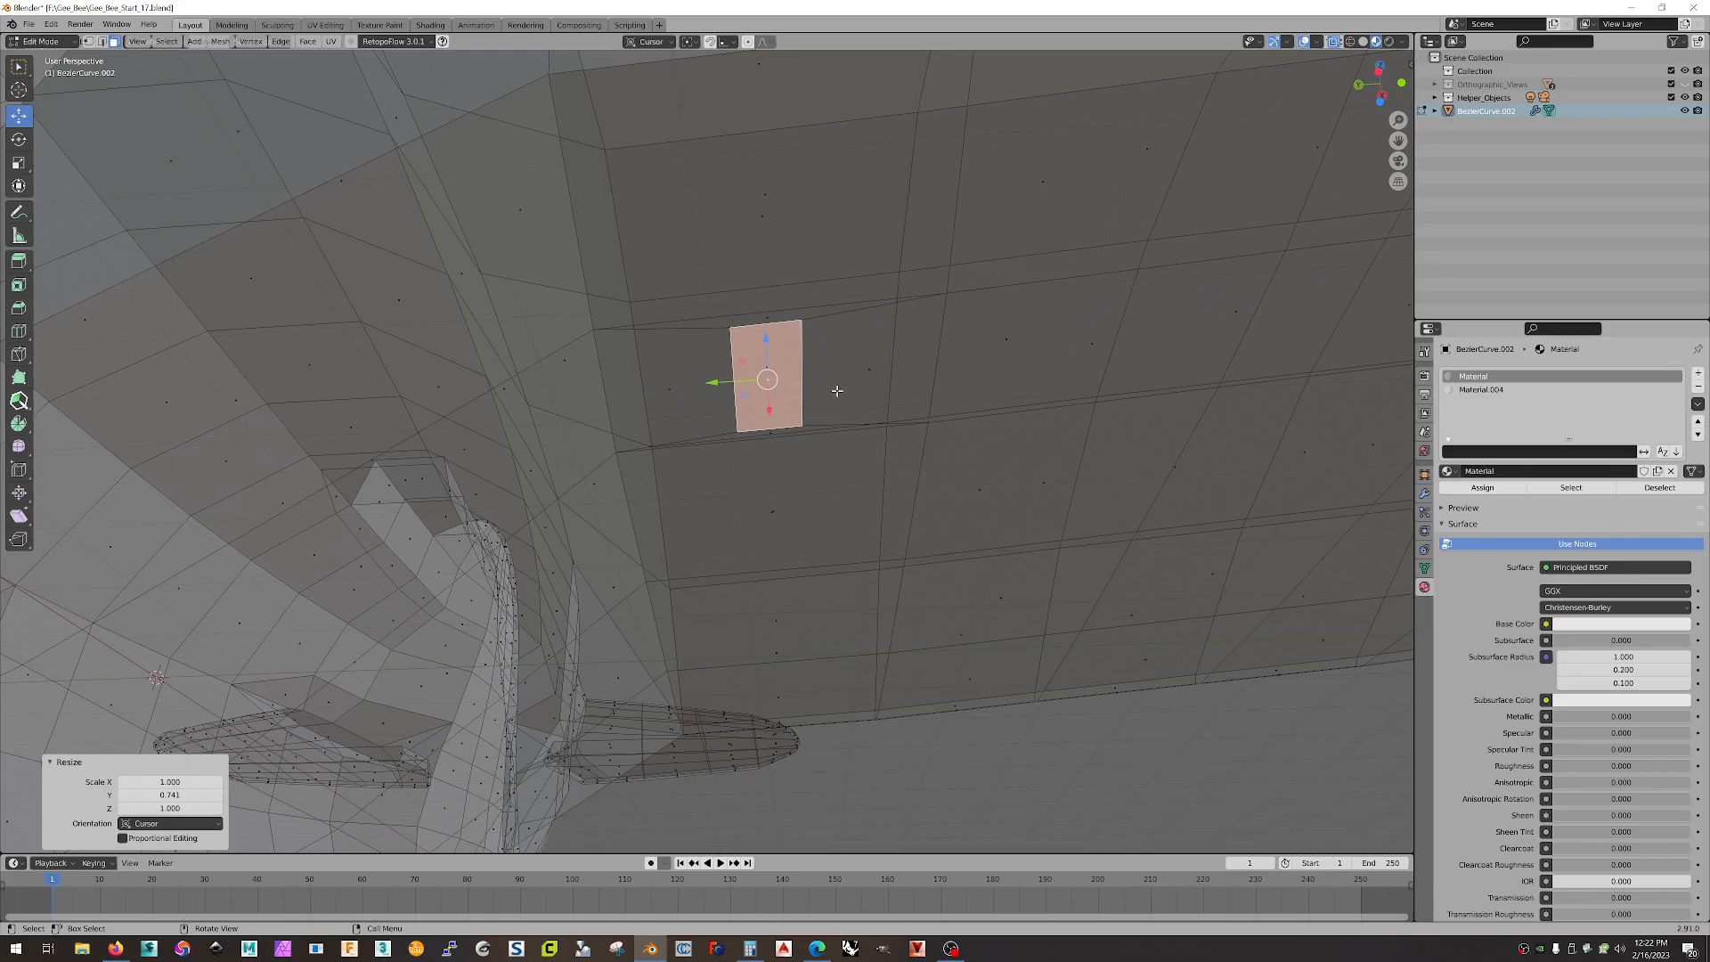
key(x)
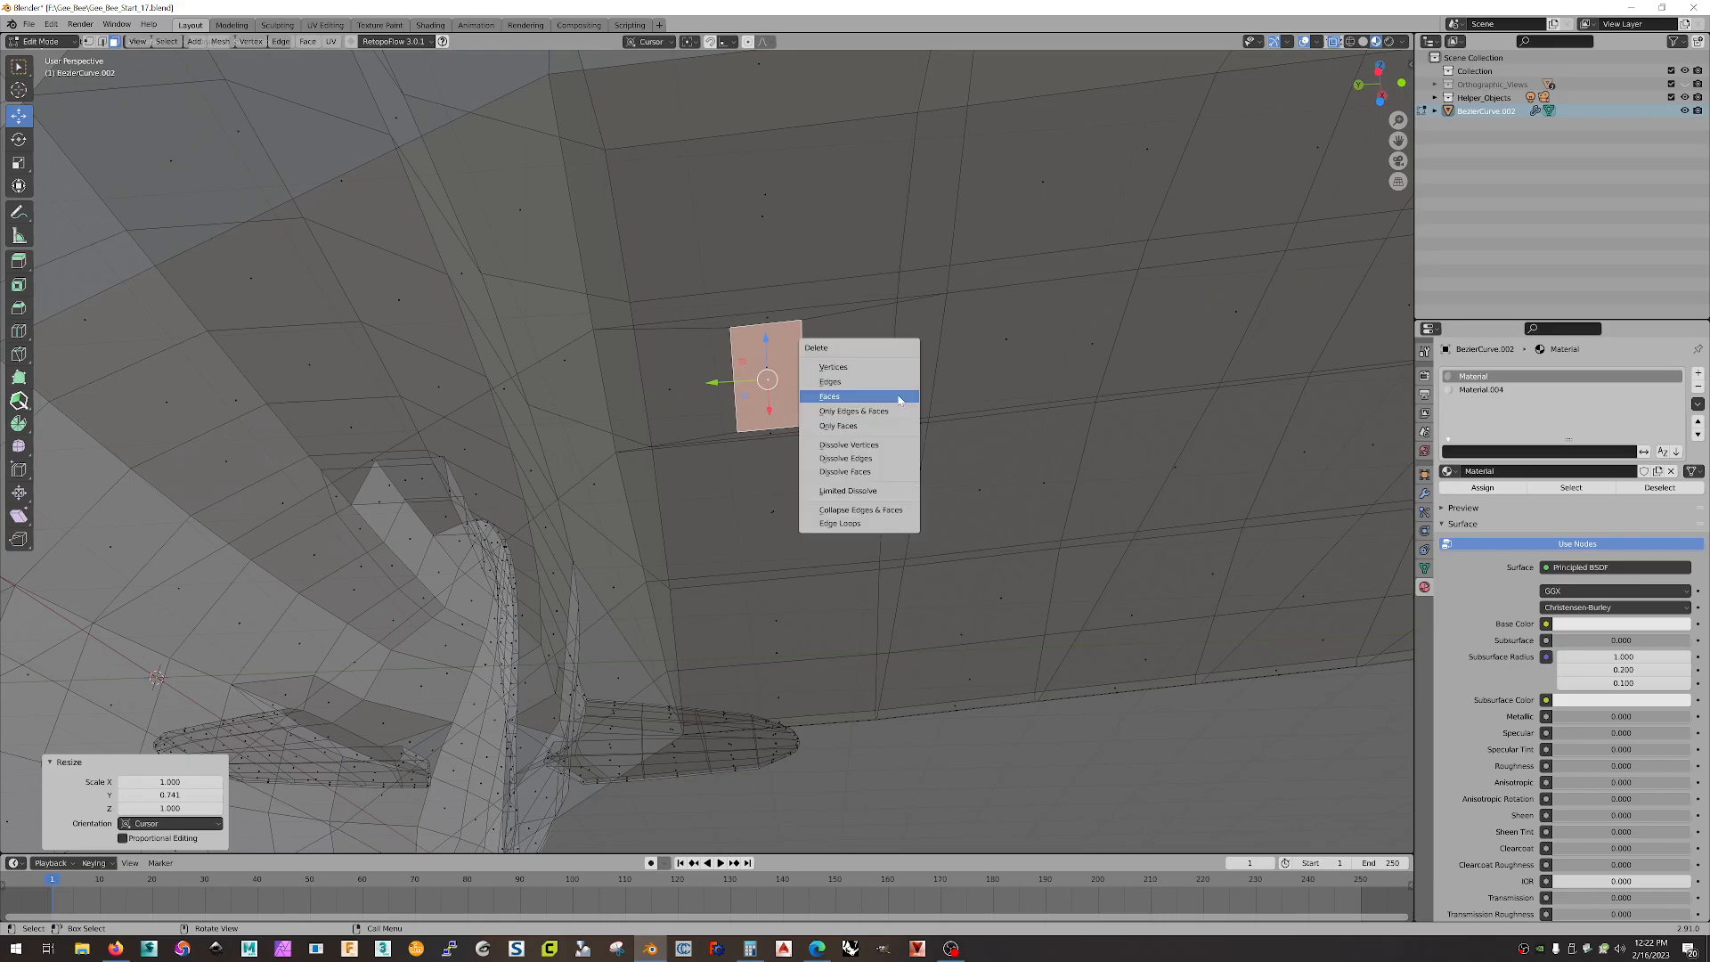
click(896, 396)
- Delete the face on top of the wheel fairing, below the hole in the wing
middle_drag(966, 435, 926, 561)
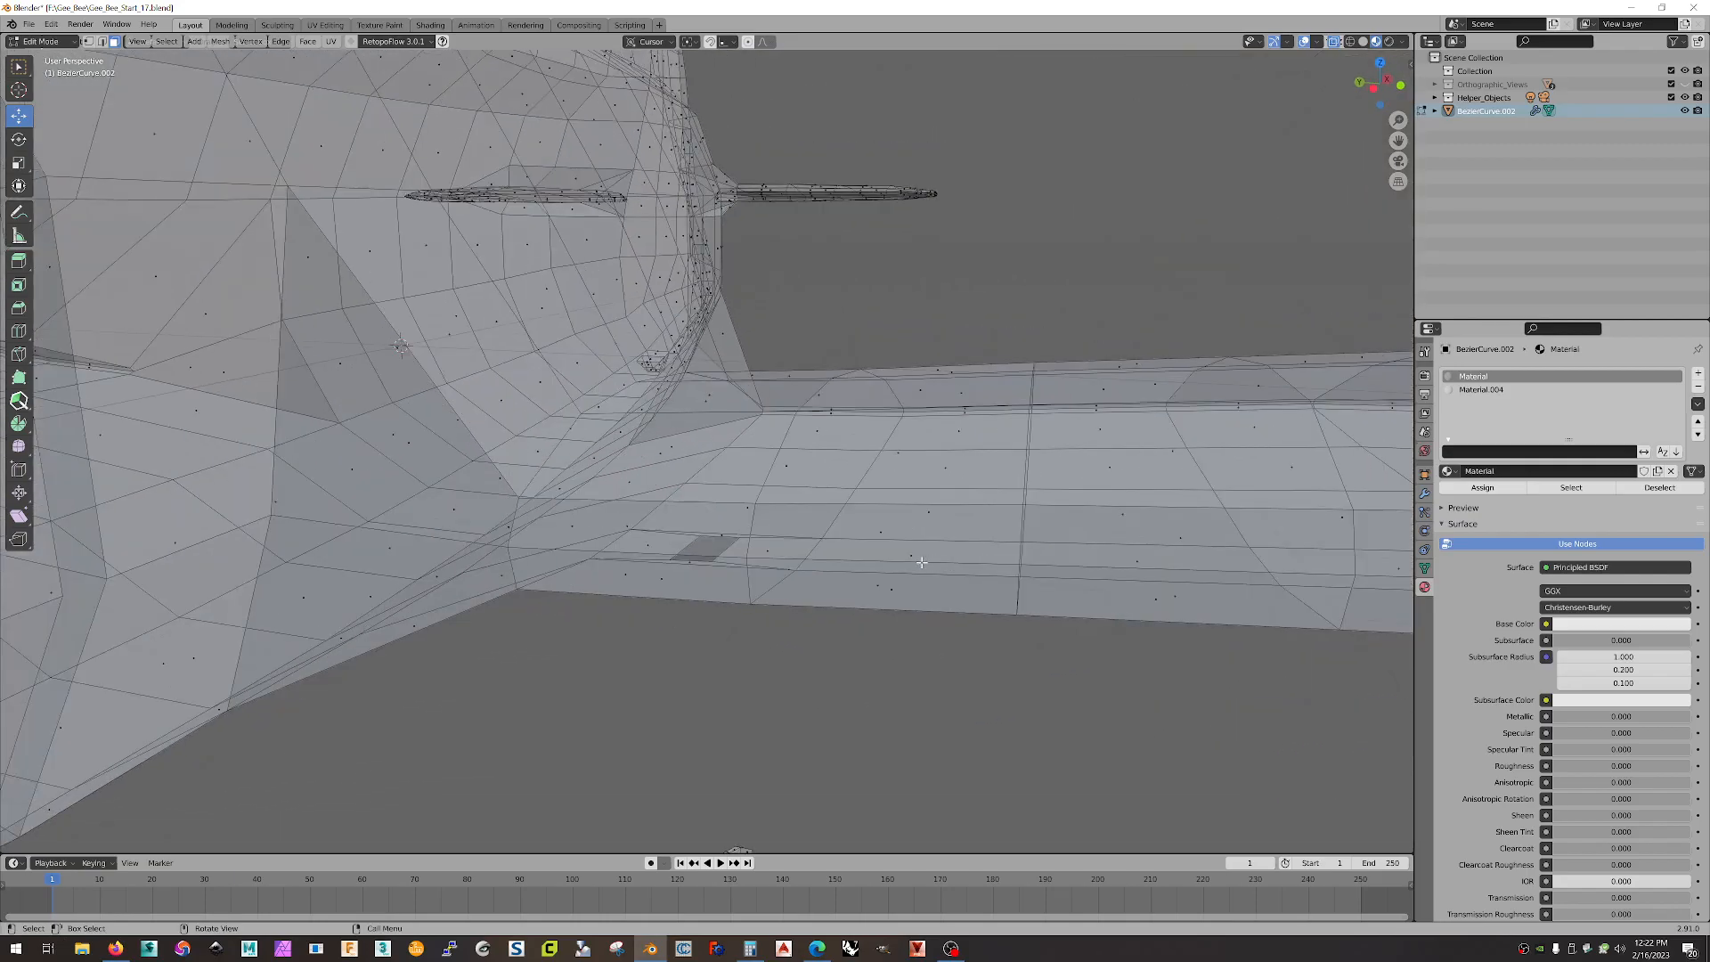
middle_drag(760, 750, 588, 737)
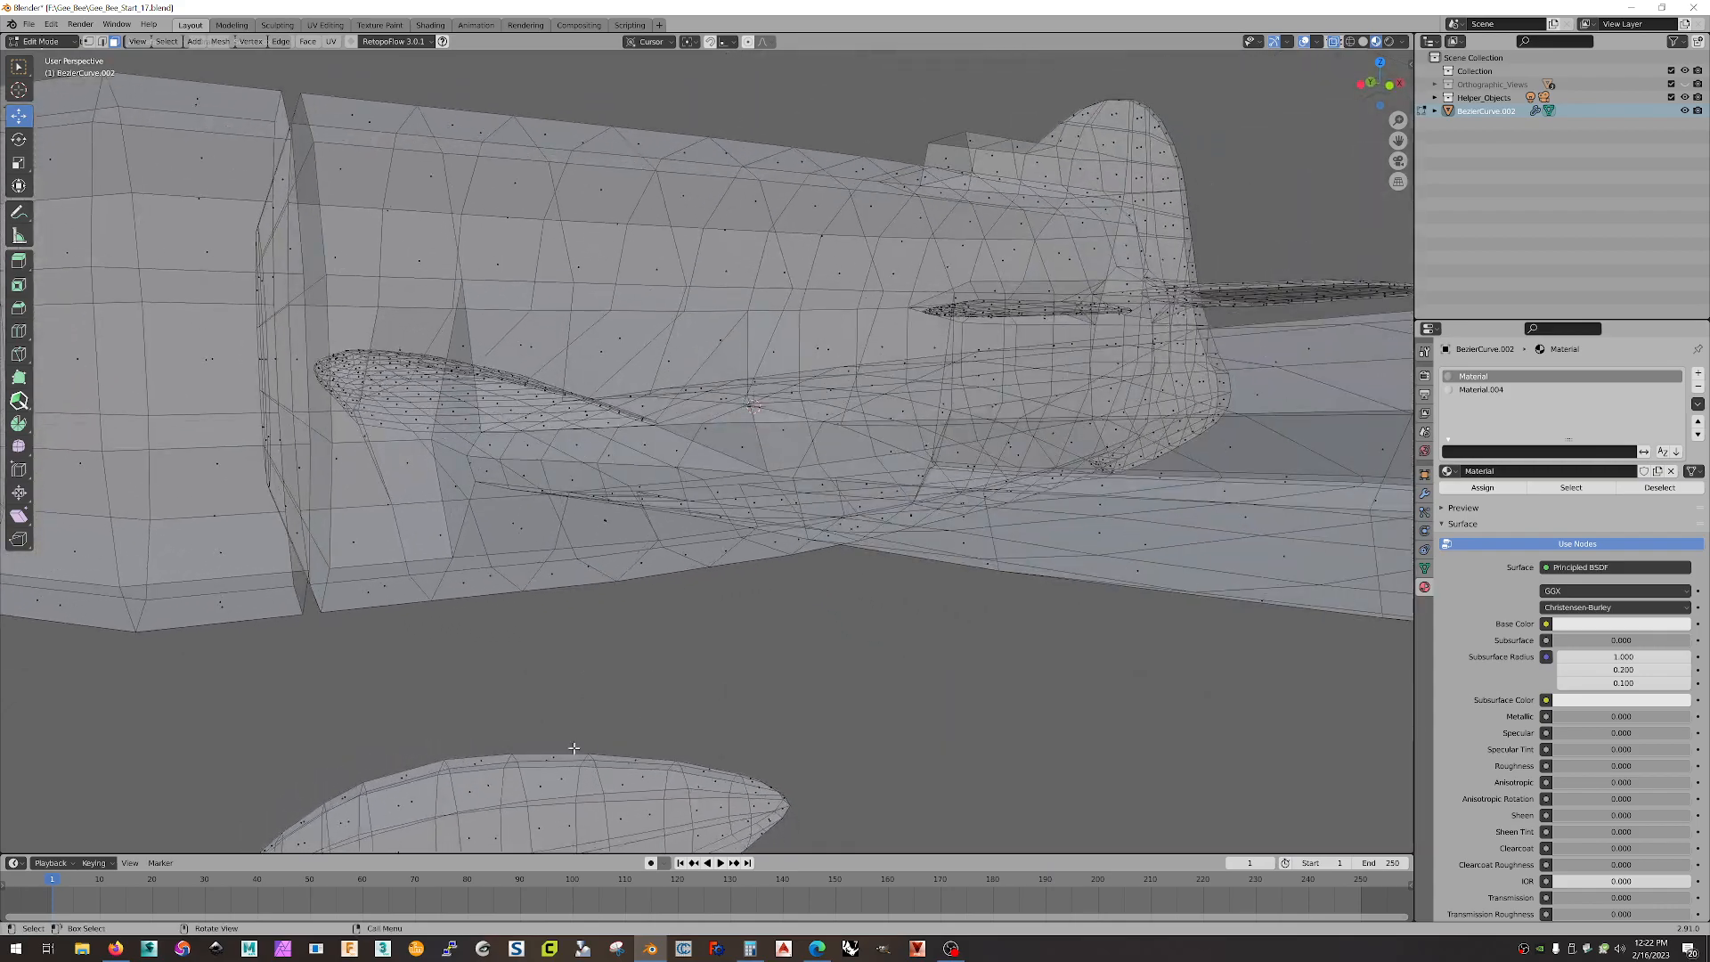
click(483, 758)
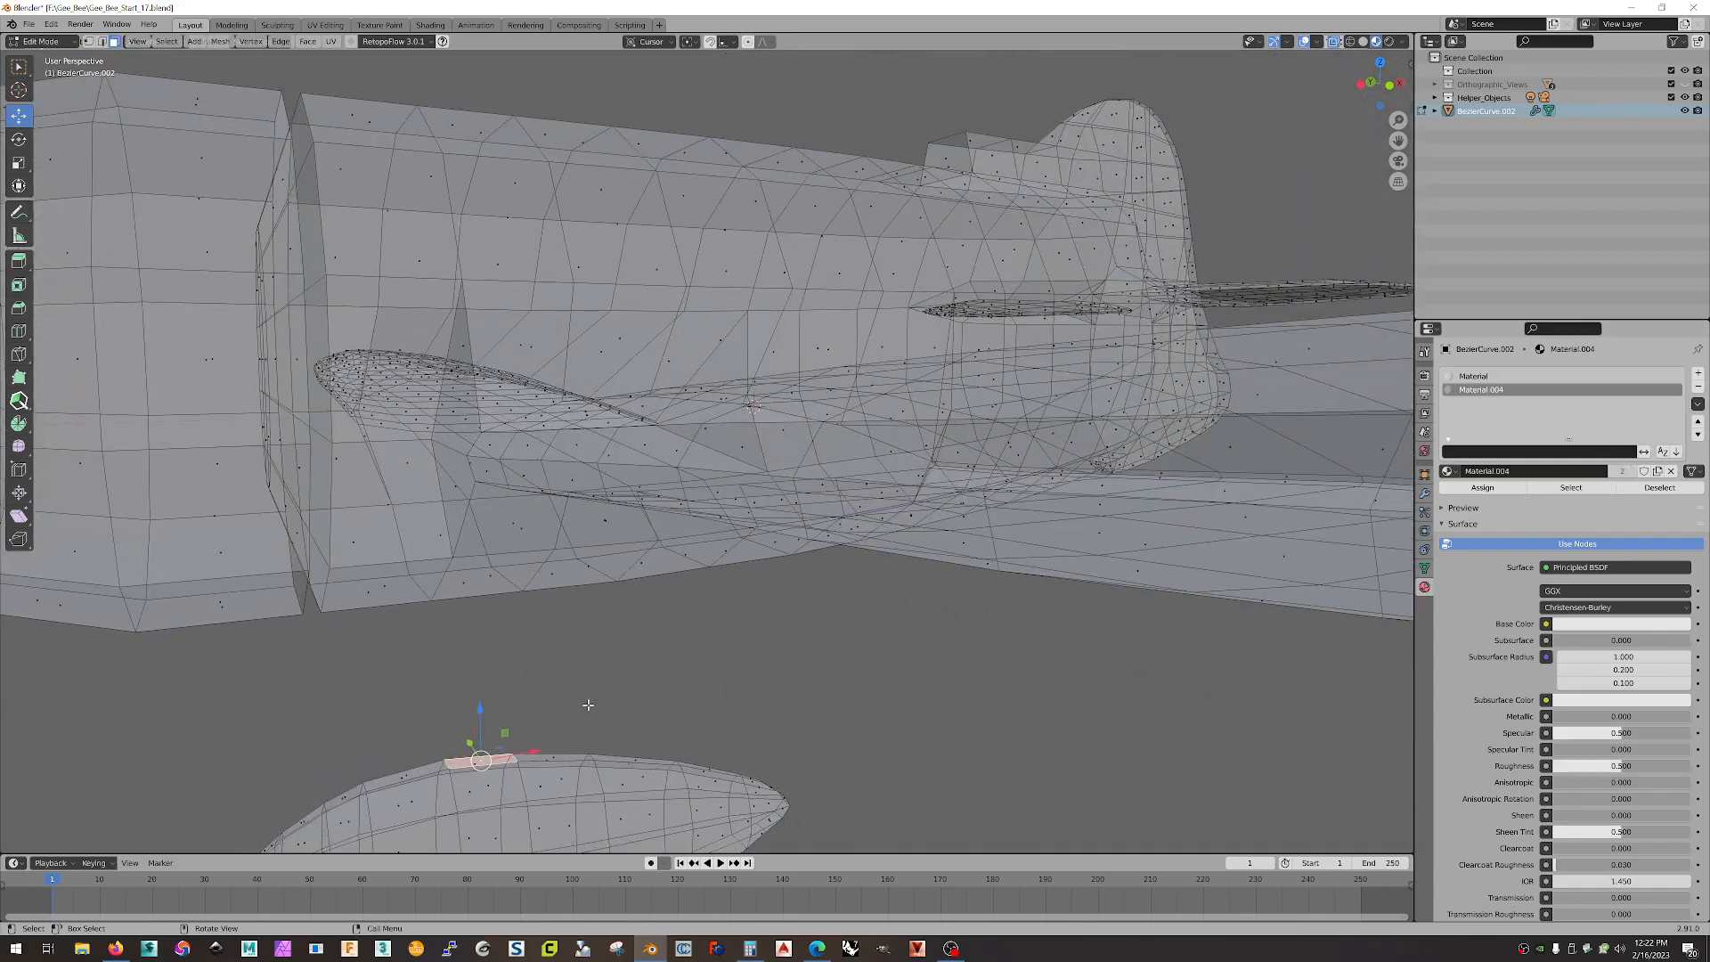
key(x)
click(639, 698)
- Select the edge loops around the fairing hole and the wing hole, and bridge them into a strut
middle_drag(638, 691, 596, 707)
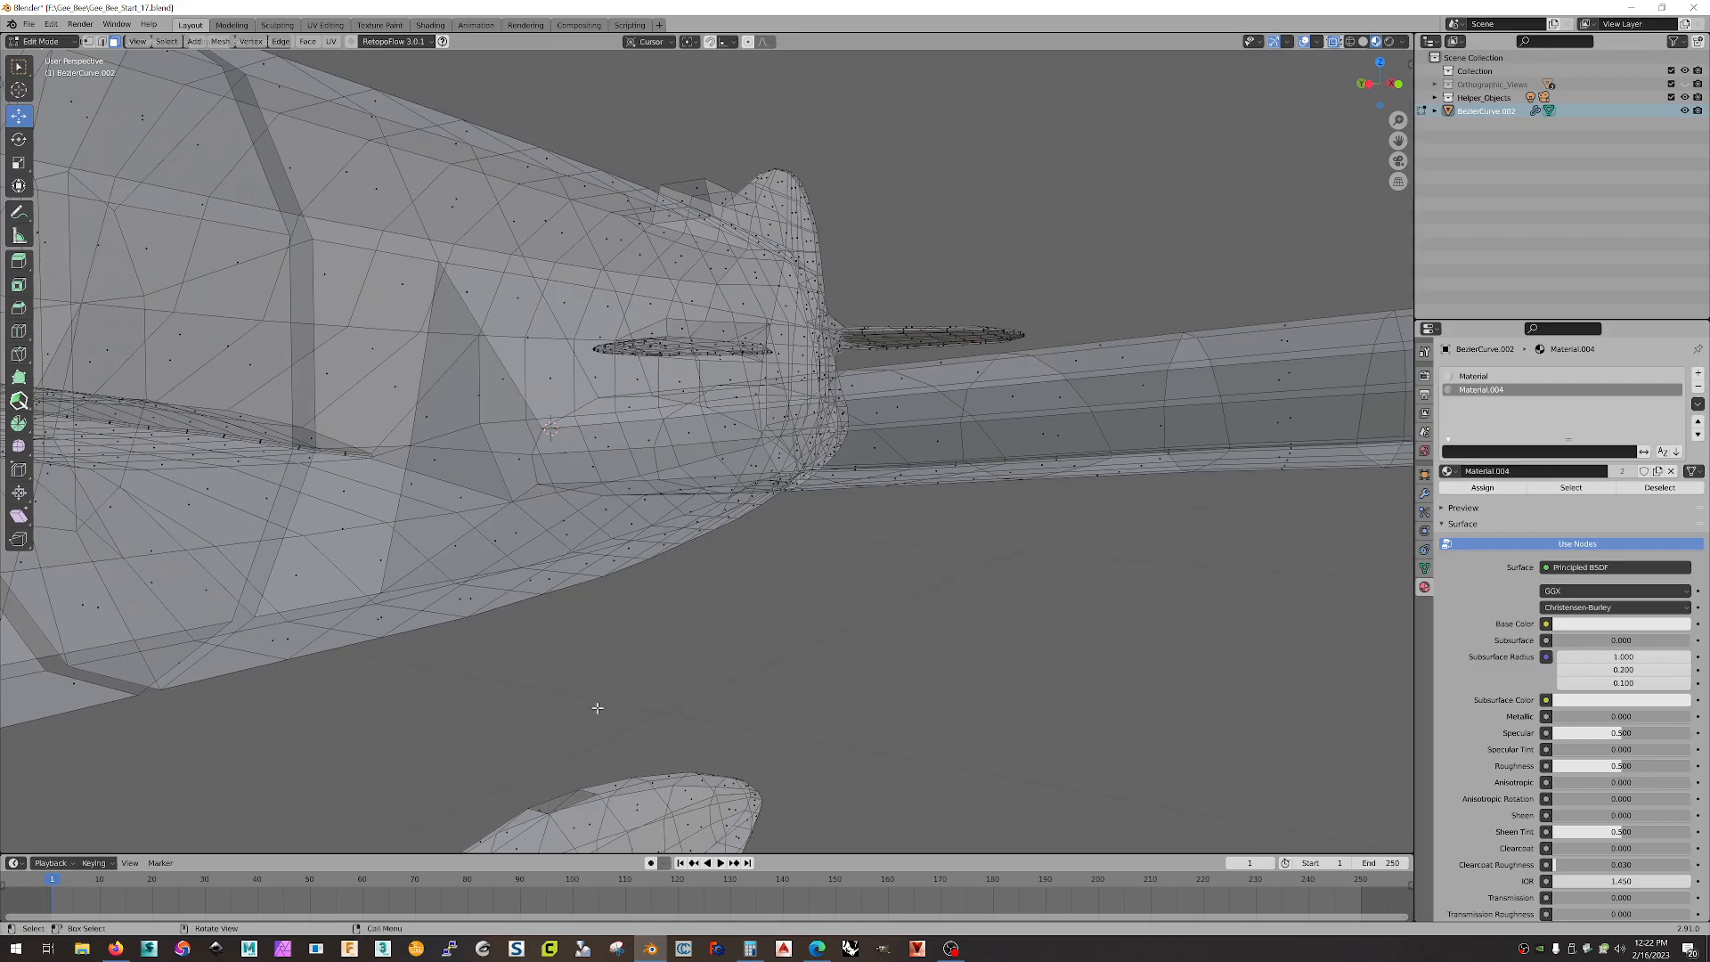
alt+click(588, 791)
middle_drag(587, 791, 718, 474)
alt+shift+click(709, 464)
right_click(709, 464)
click(691, 464)
- Select another wing underside face behind the strut and extrude it in place with no offset
middle_drag(691, 464, 789, 595)
scroll(812, 496, up, 3)
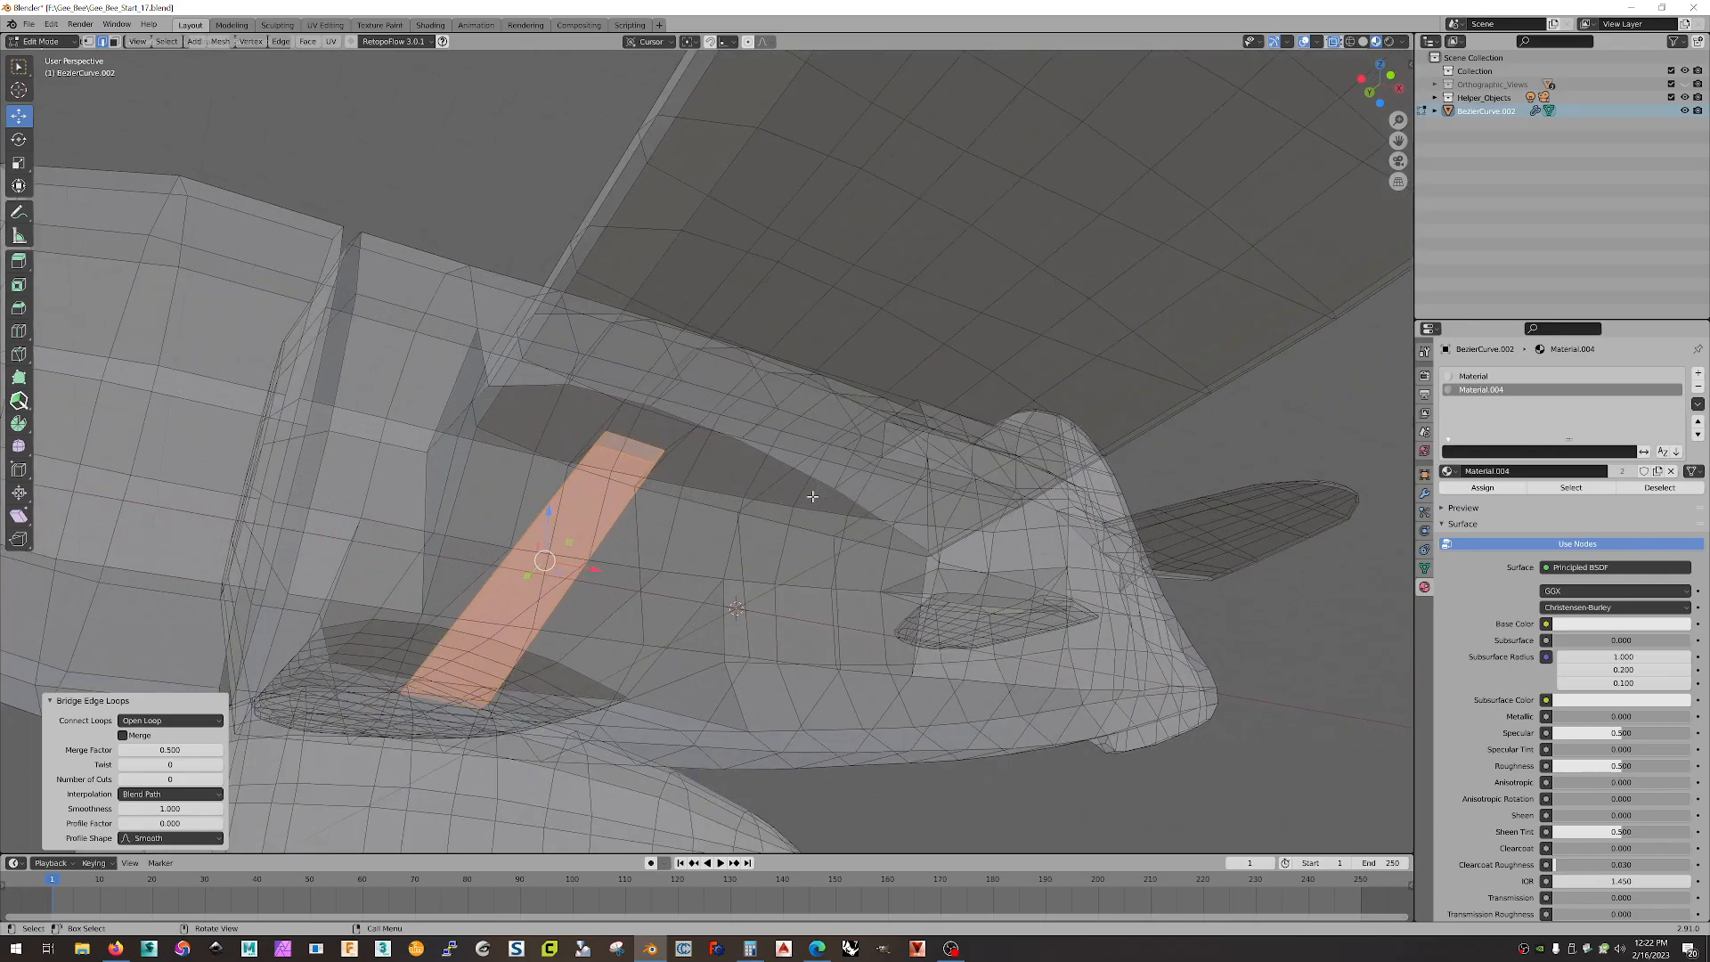
key(3)
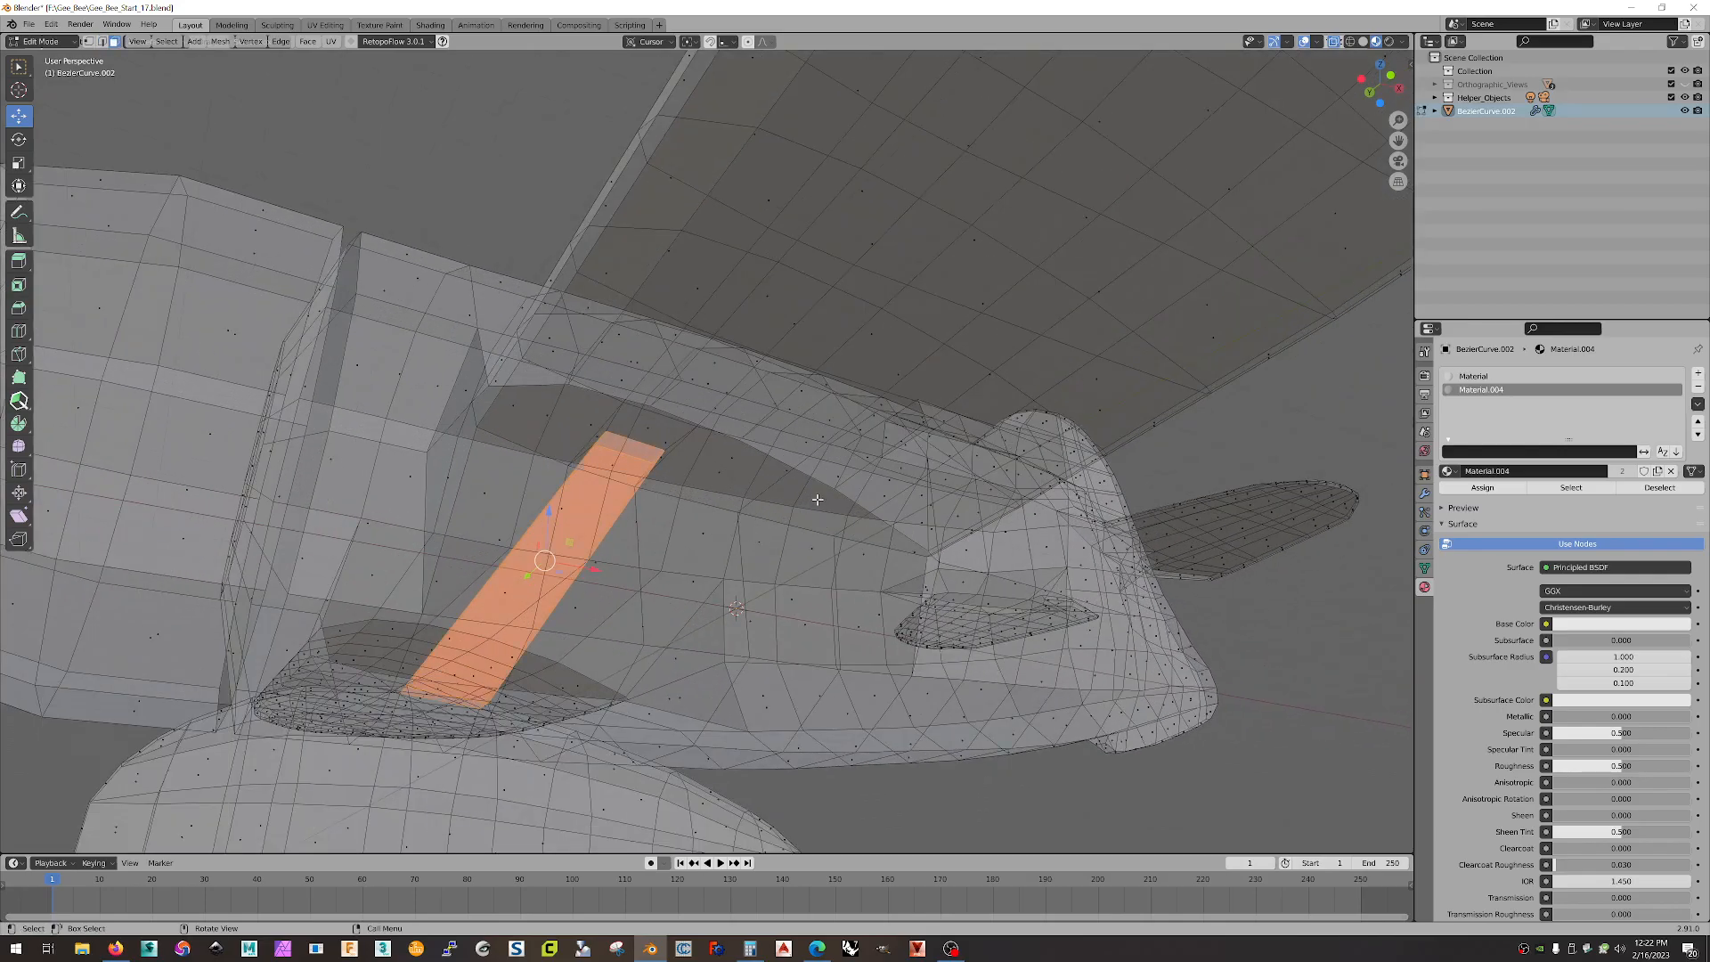
click(824, 501)
middle_drag(824, 501, 960, 550)
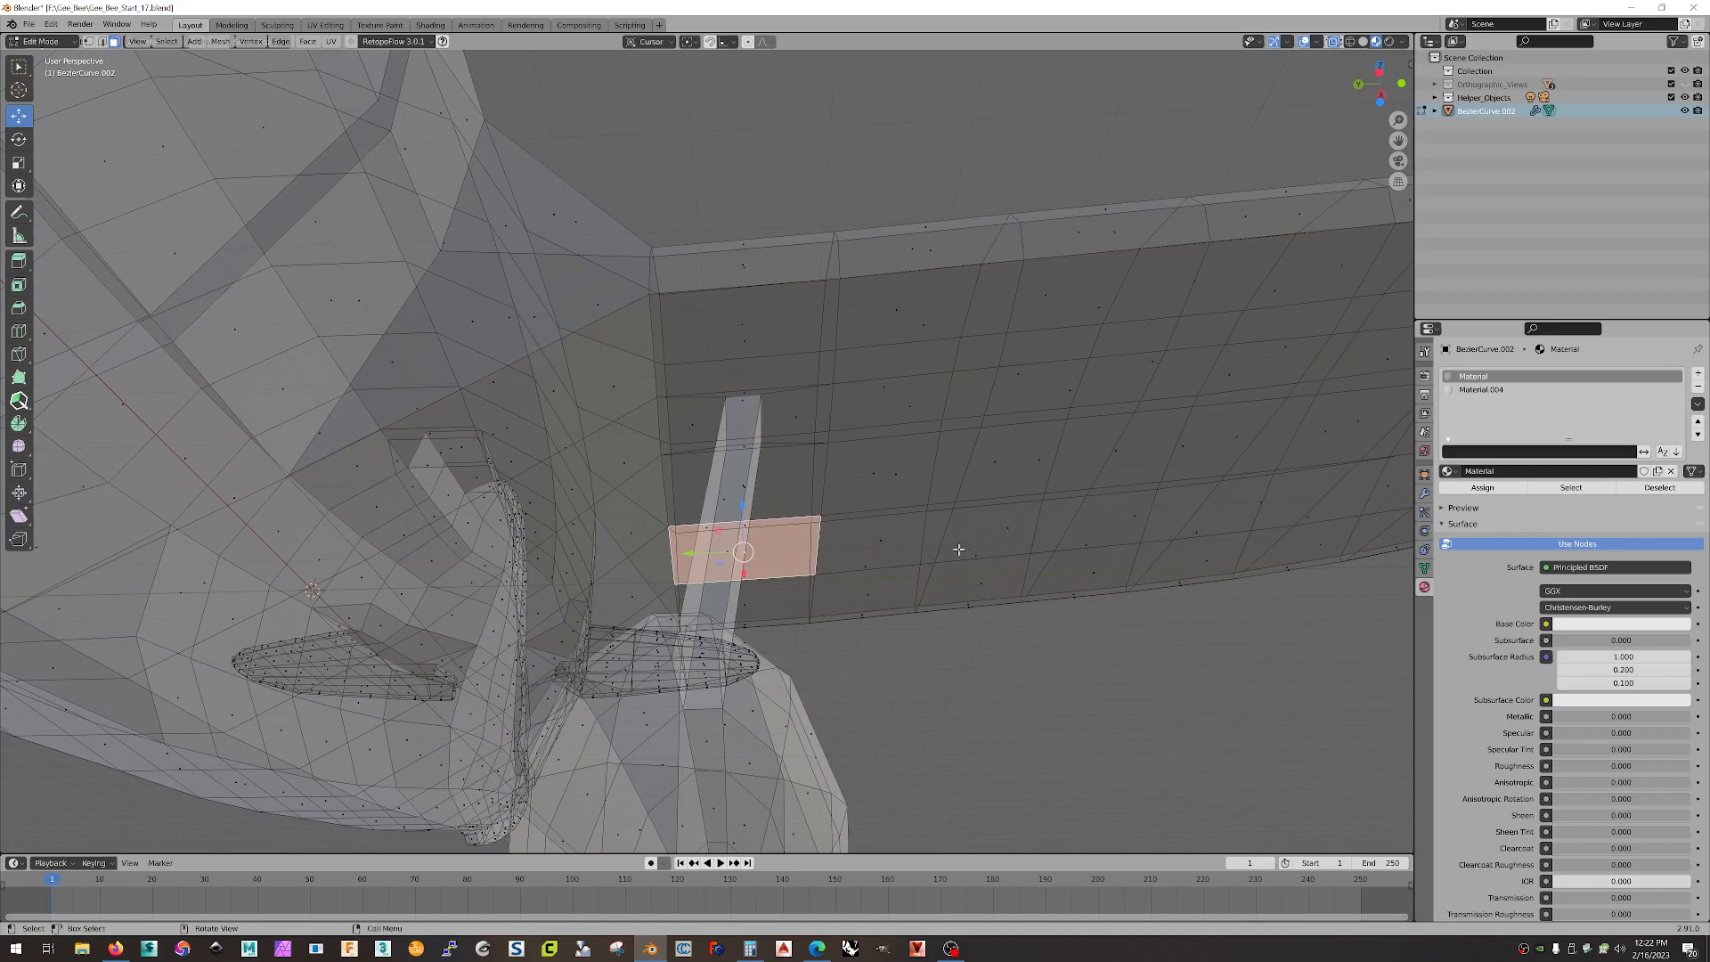
key(g)
key(z)
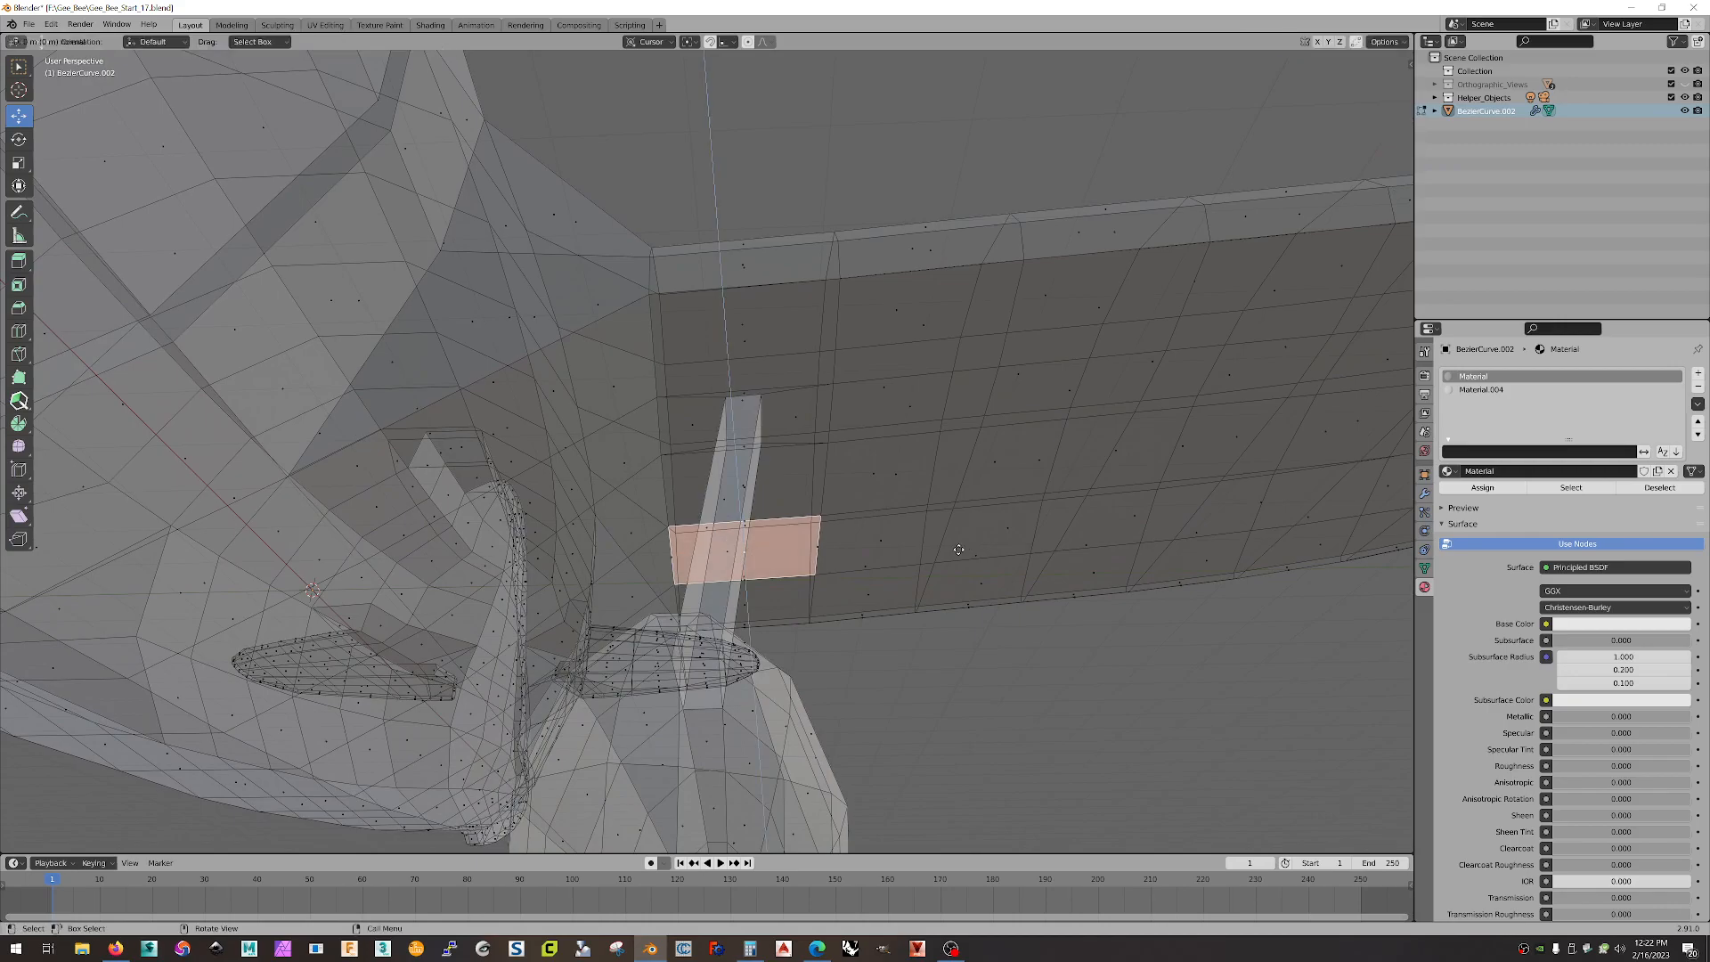
key(Escape)
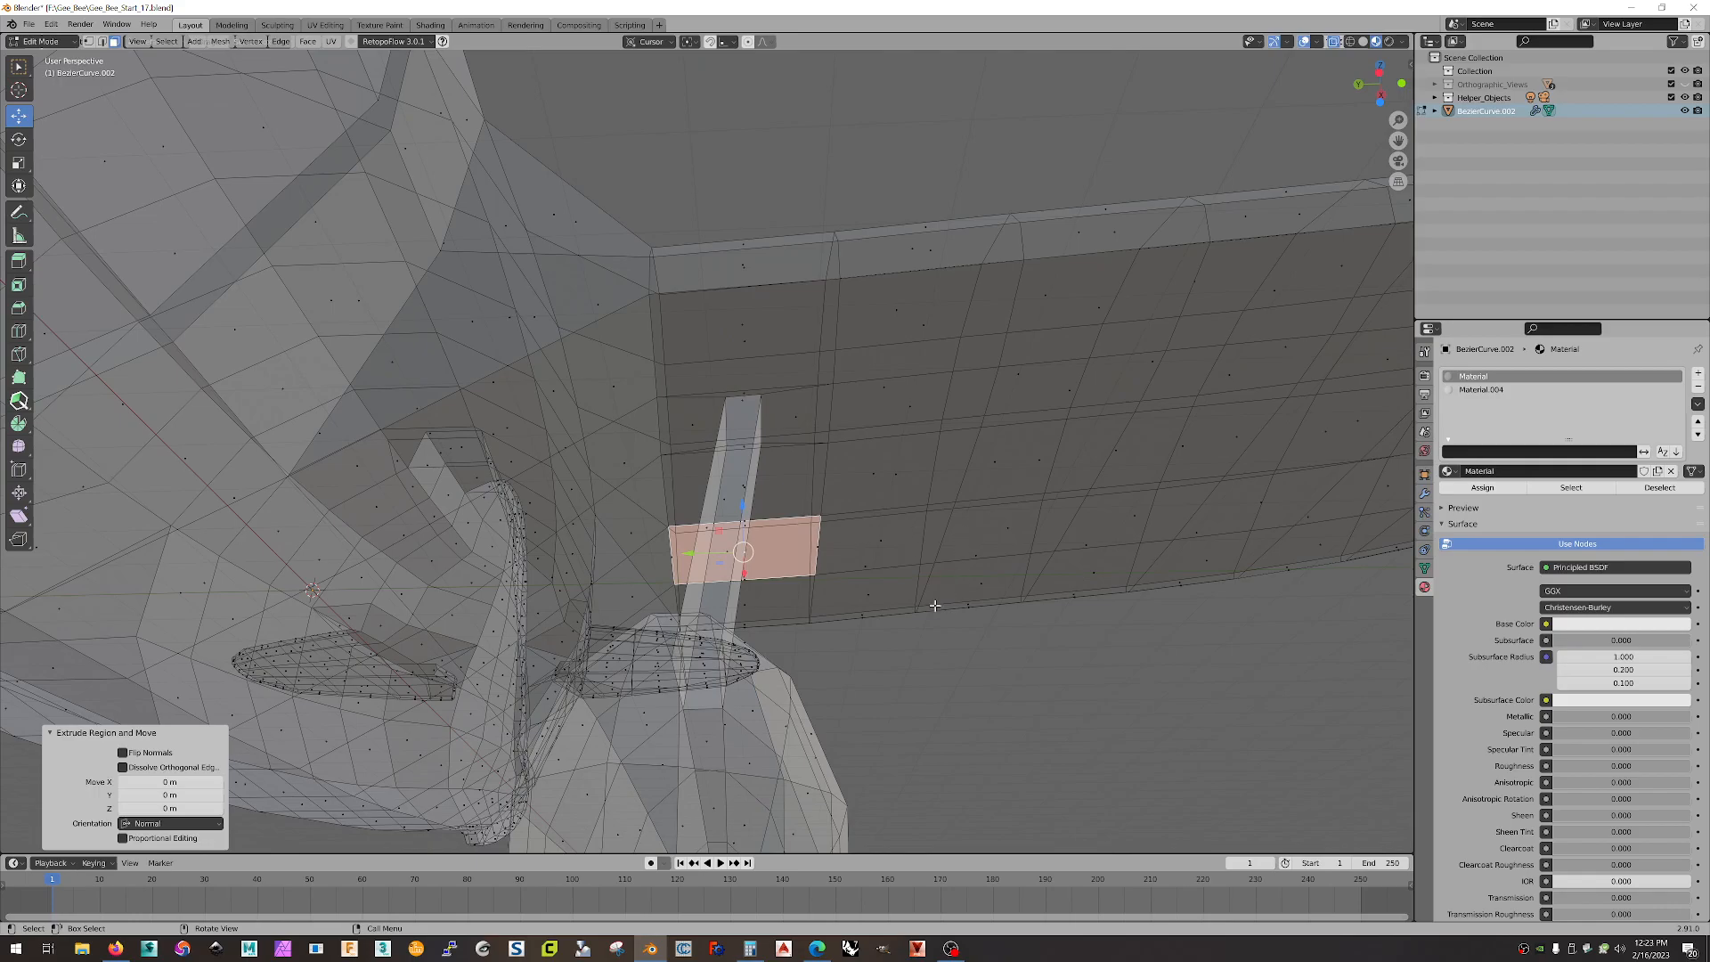
- In the top orthographic view, scale the second extruded wing face to 0.207 along Y and 0.637 along X
middle_drag(947, 594, 1026, 126)
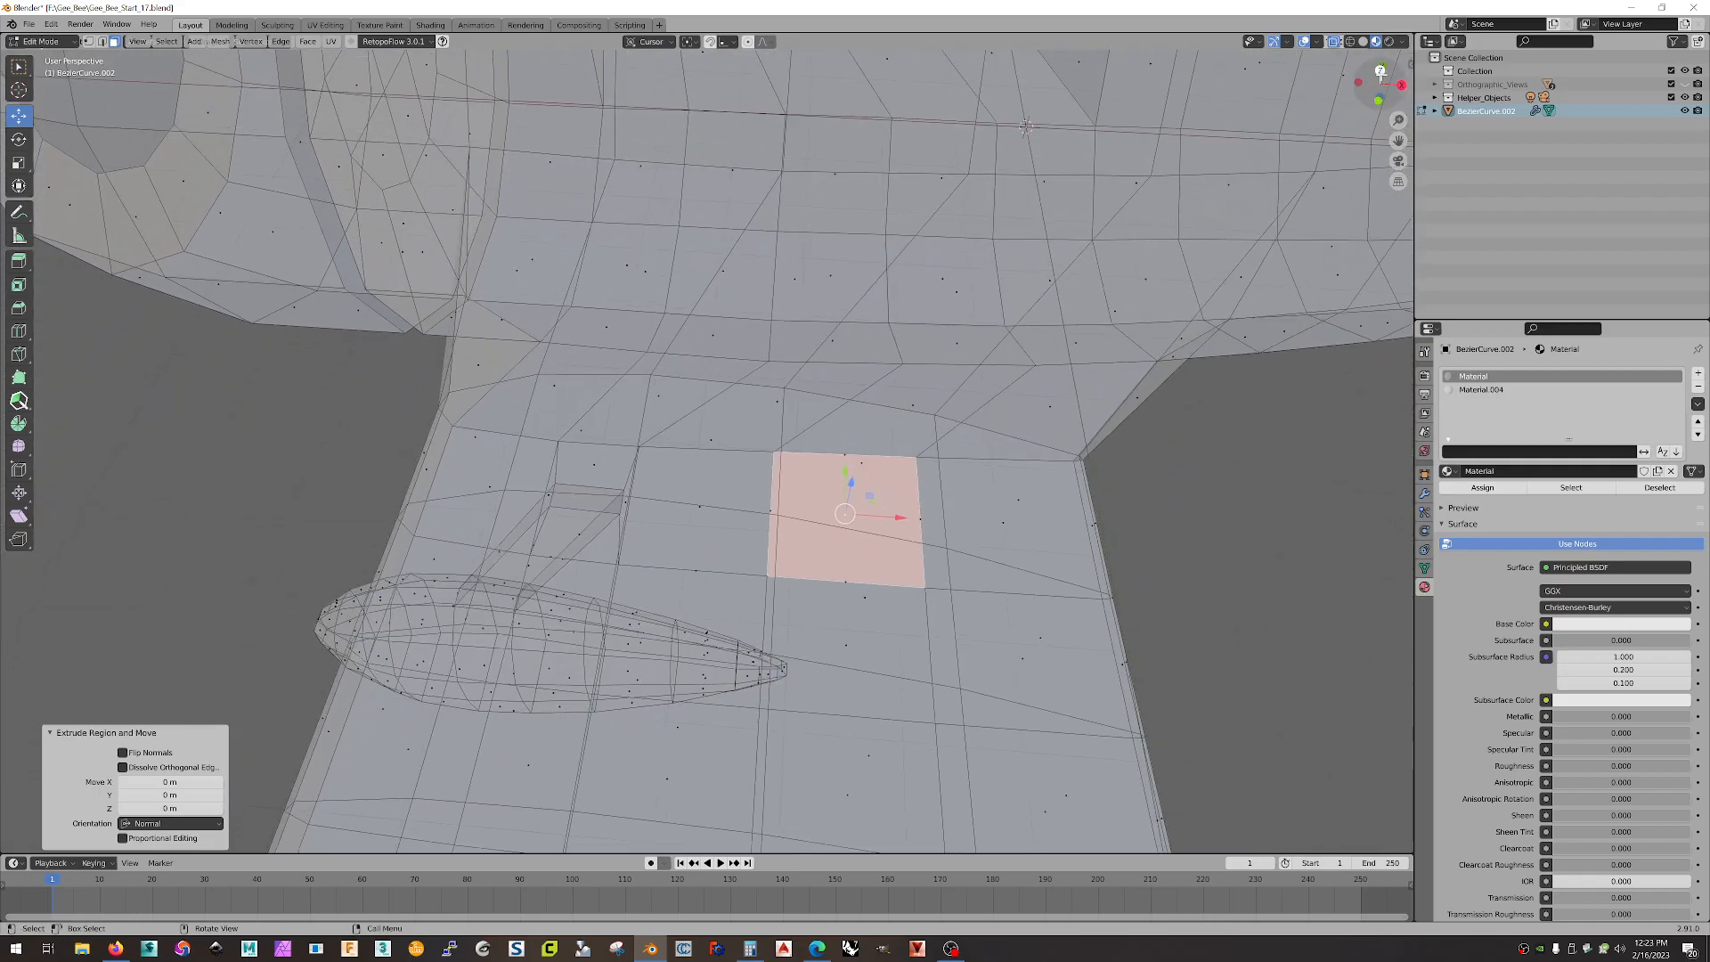
key(KP_7)
key(s)
key(y)
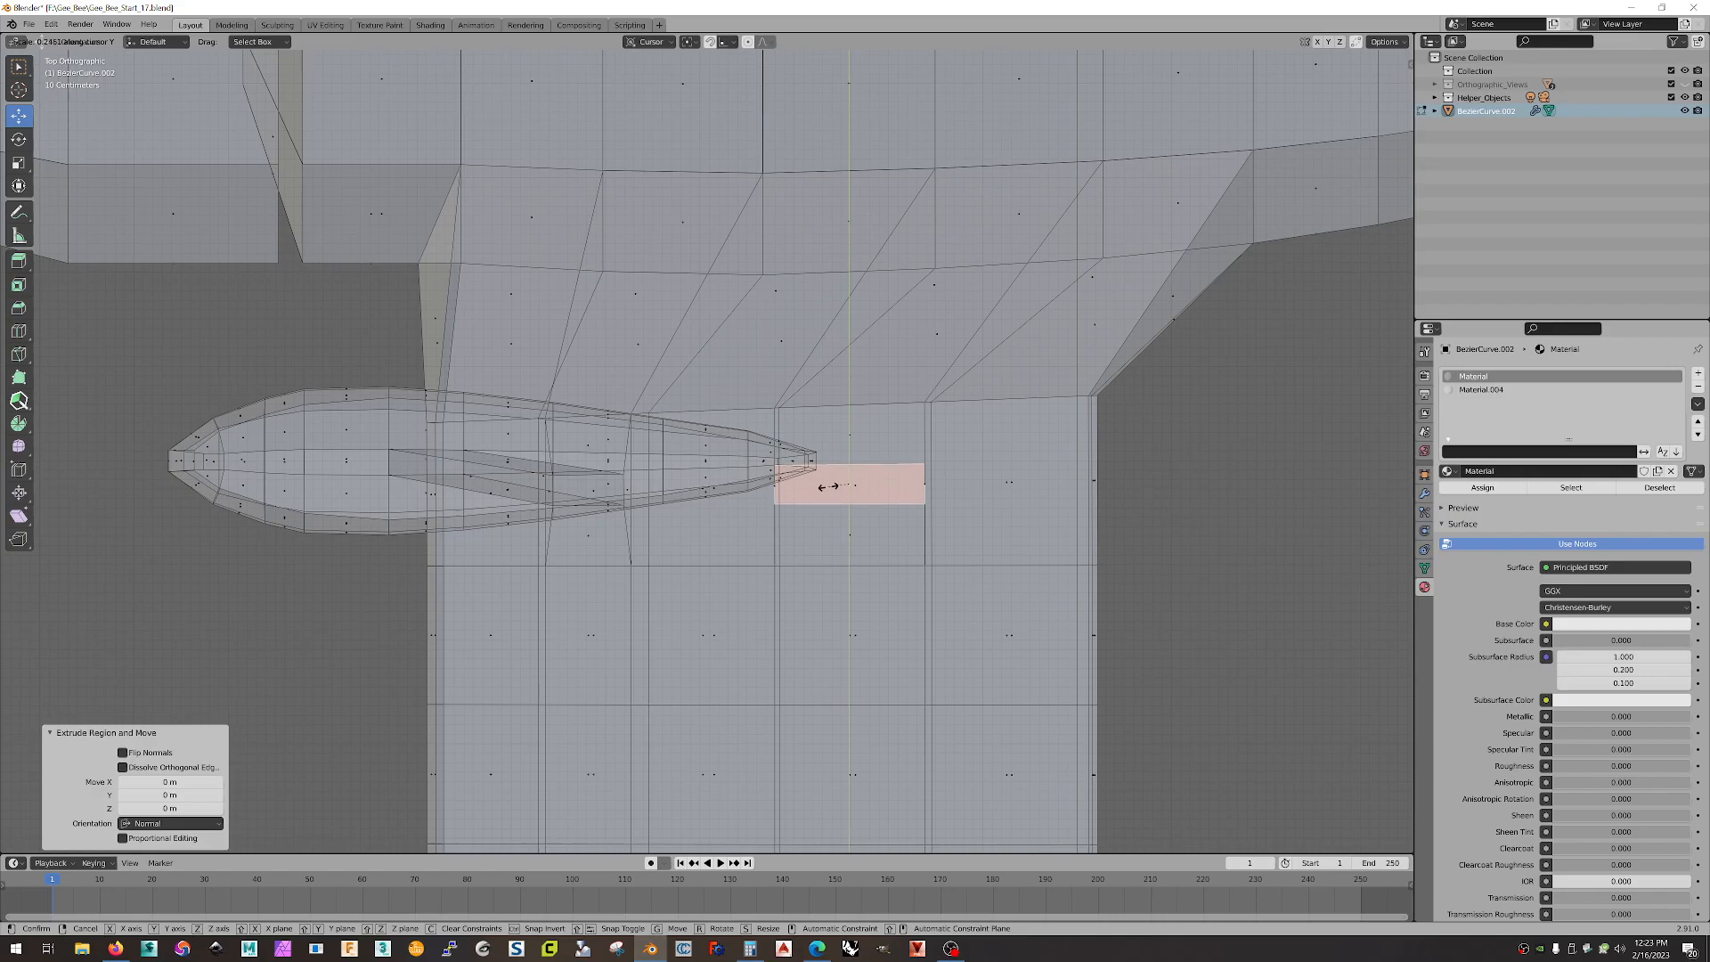
click(831, 487)
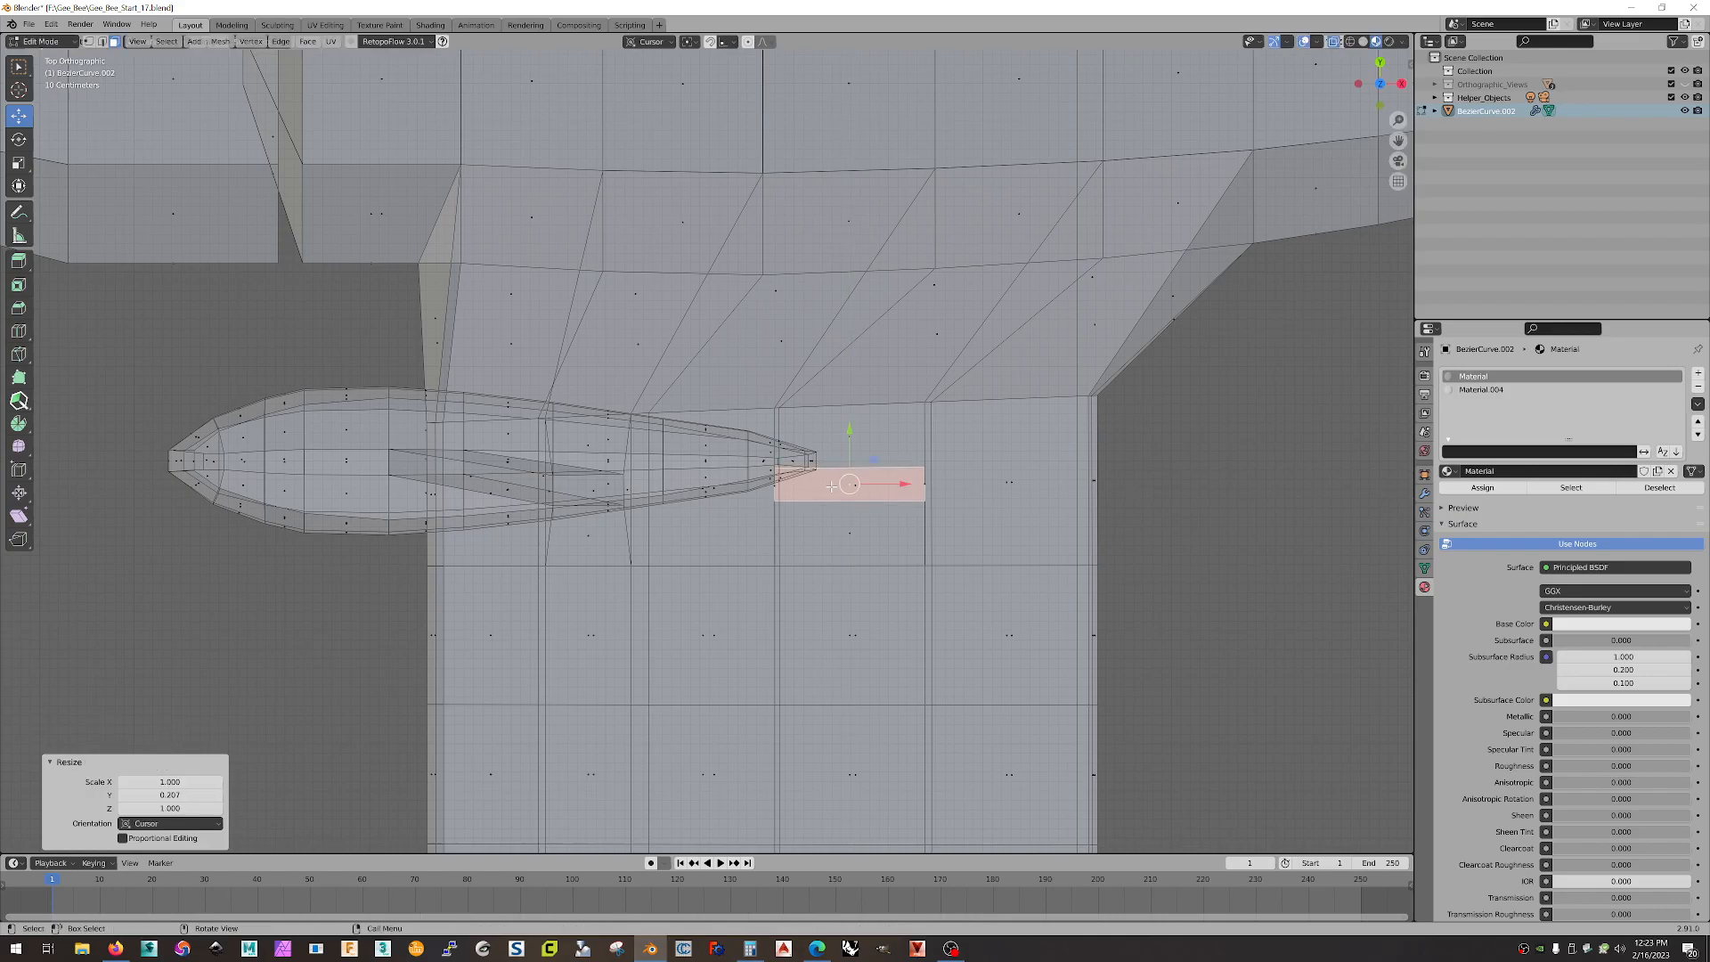
key(s)
key(x)
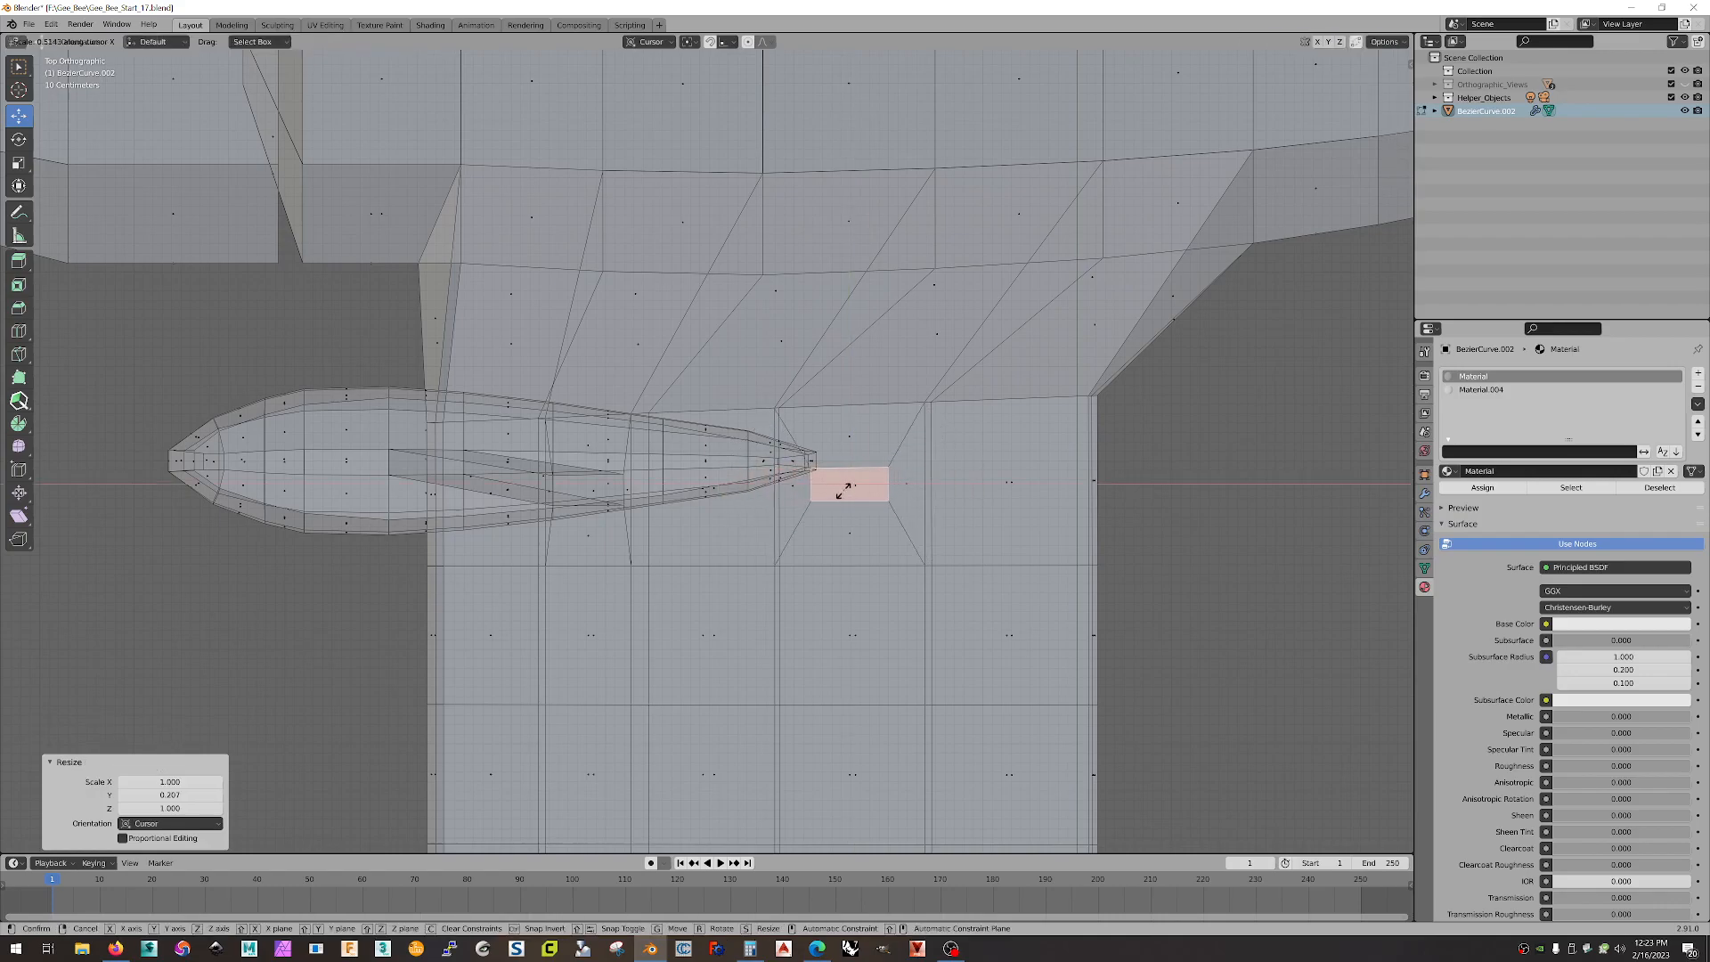
click(841, 491)
middle_drag(772, 662, 914, 550)
scroll(910, 547, up, 4)
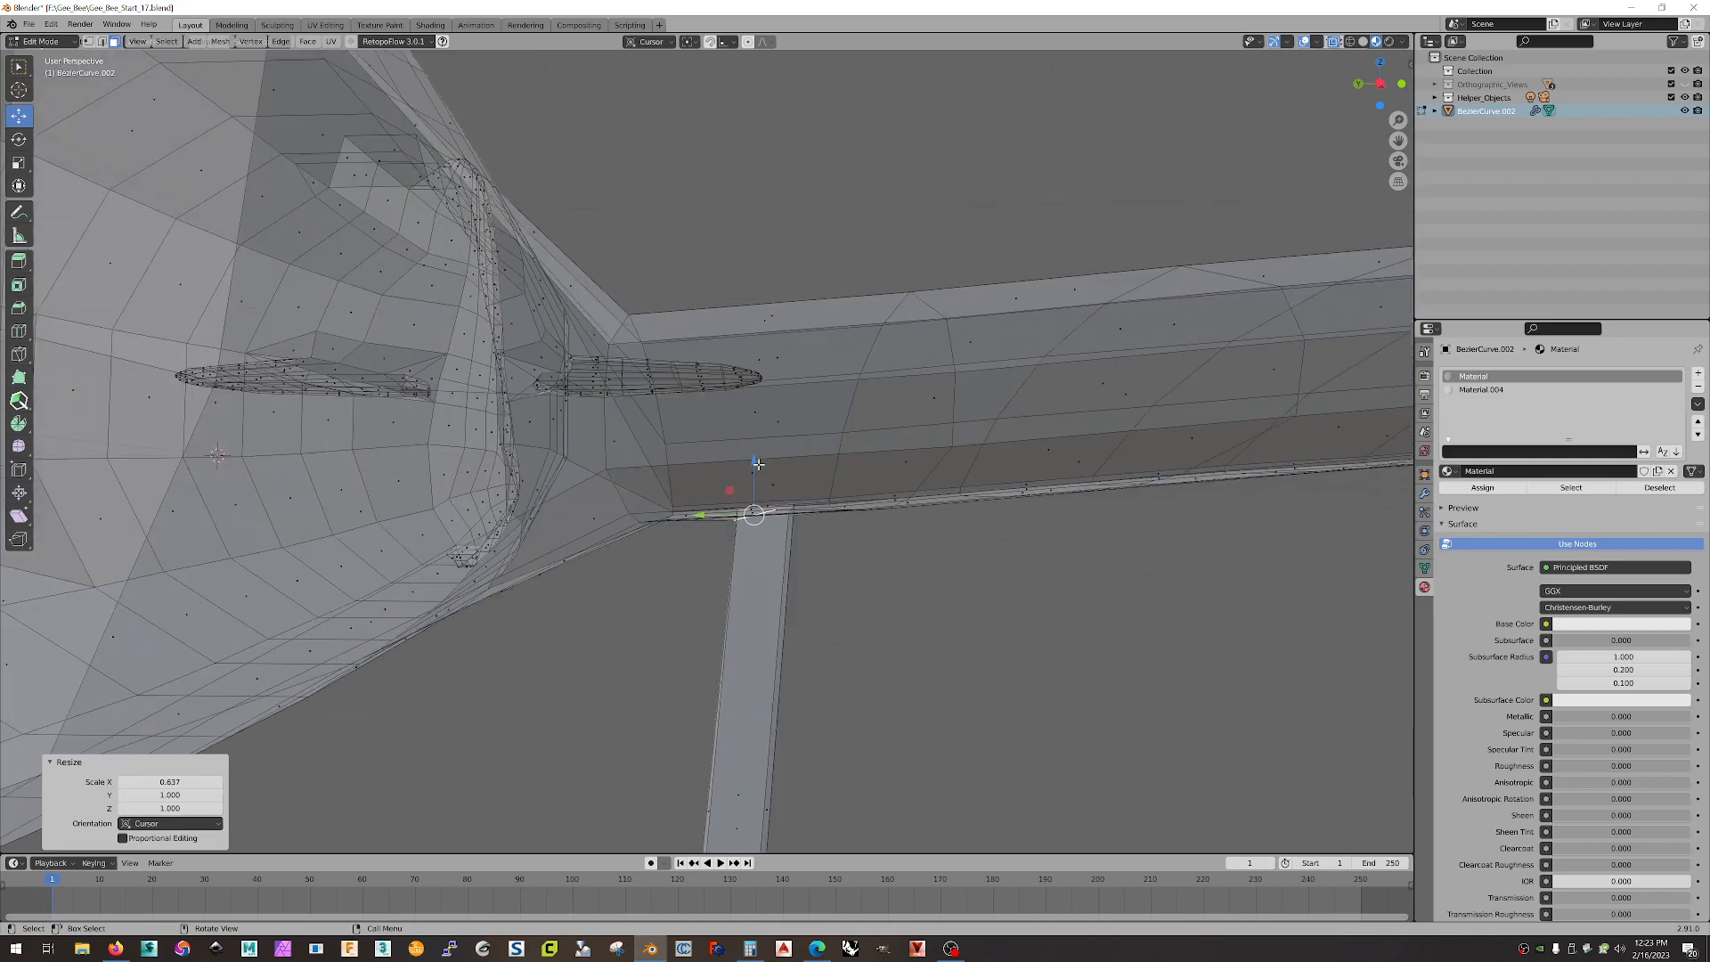
- Scale the second extruded wing underside face along X
middle_drag(778, 461, 770, 457)
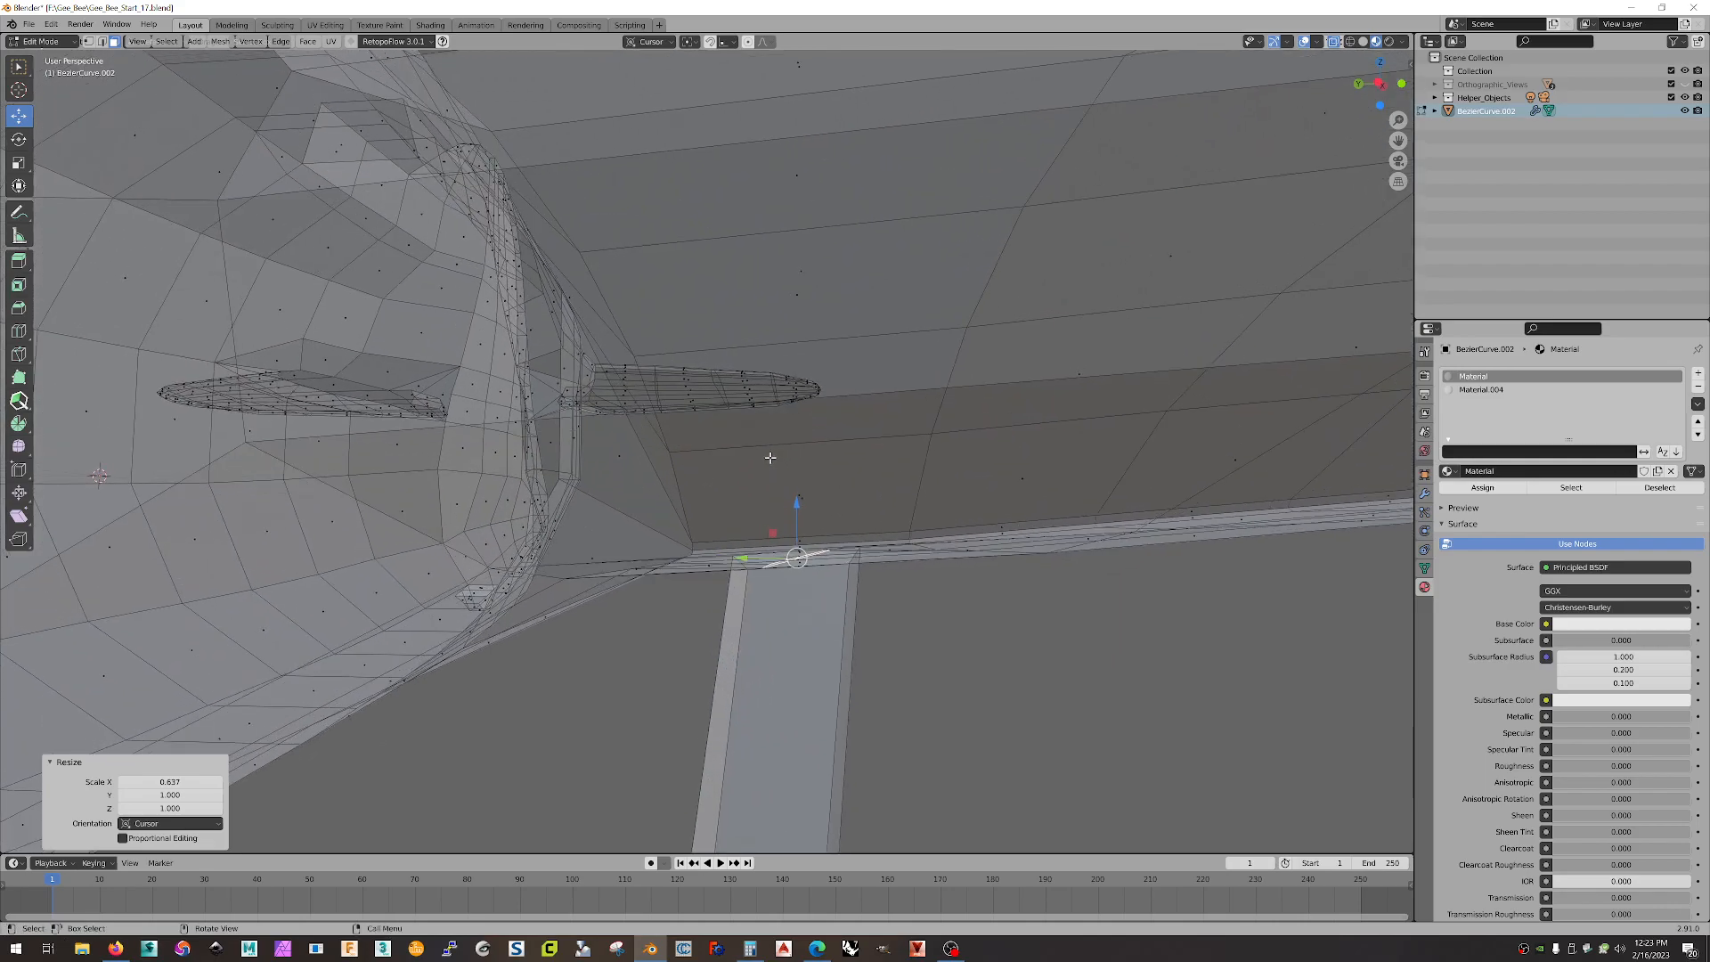
key(s)
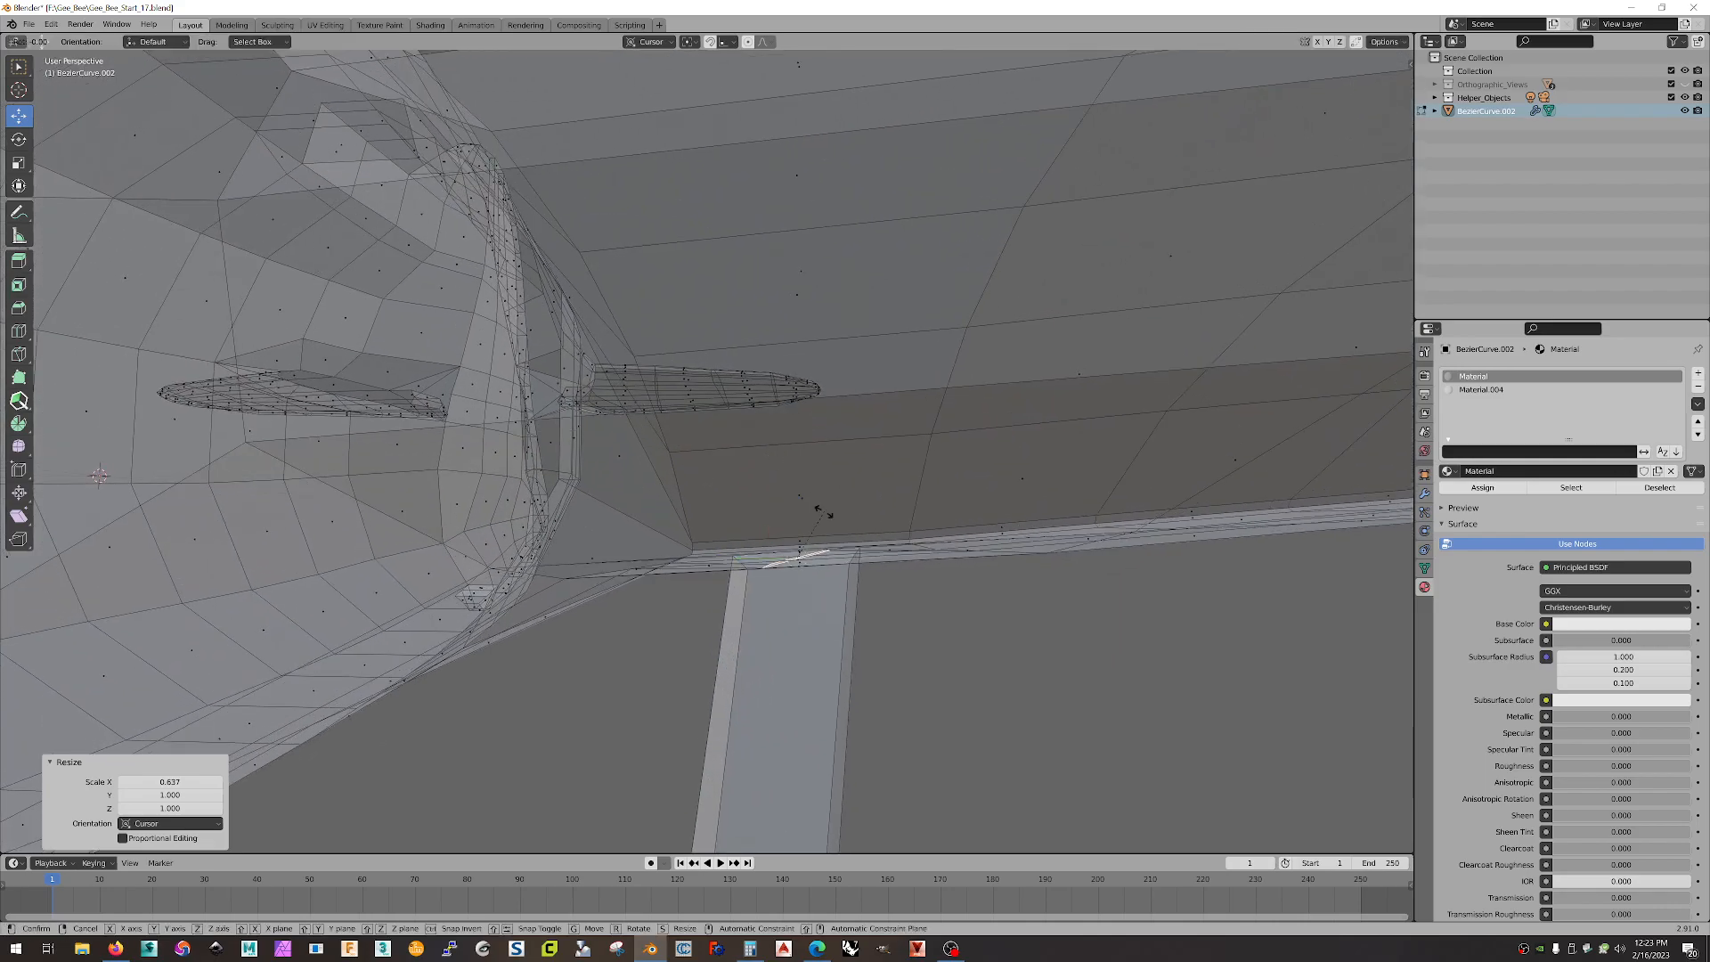
key(x)
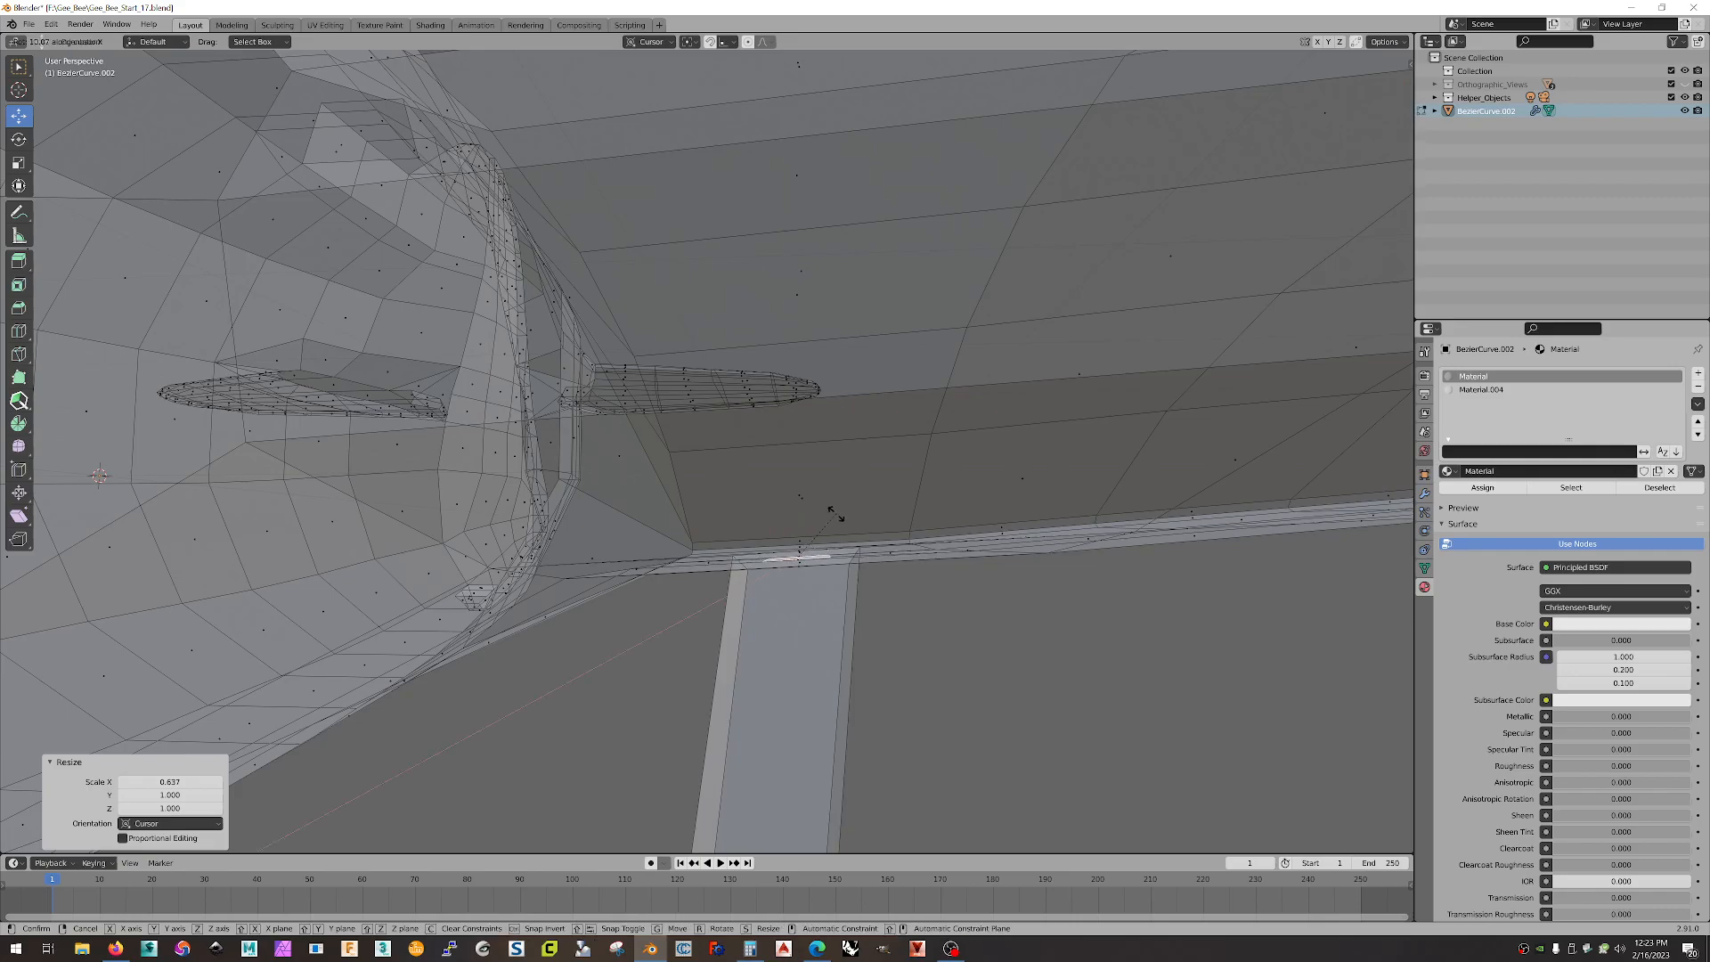
click(836, 514)
- Delete the second extruded wing face and the matching face on top of the wheel fairing behind the first strut
middle_drag(852, 586, 797, 705)
key(x)
click(810, 501)
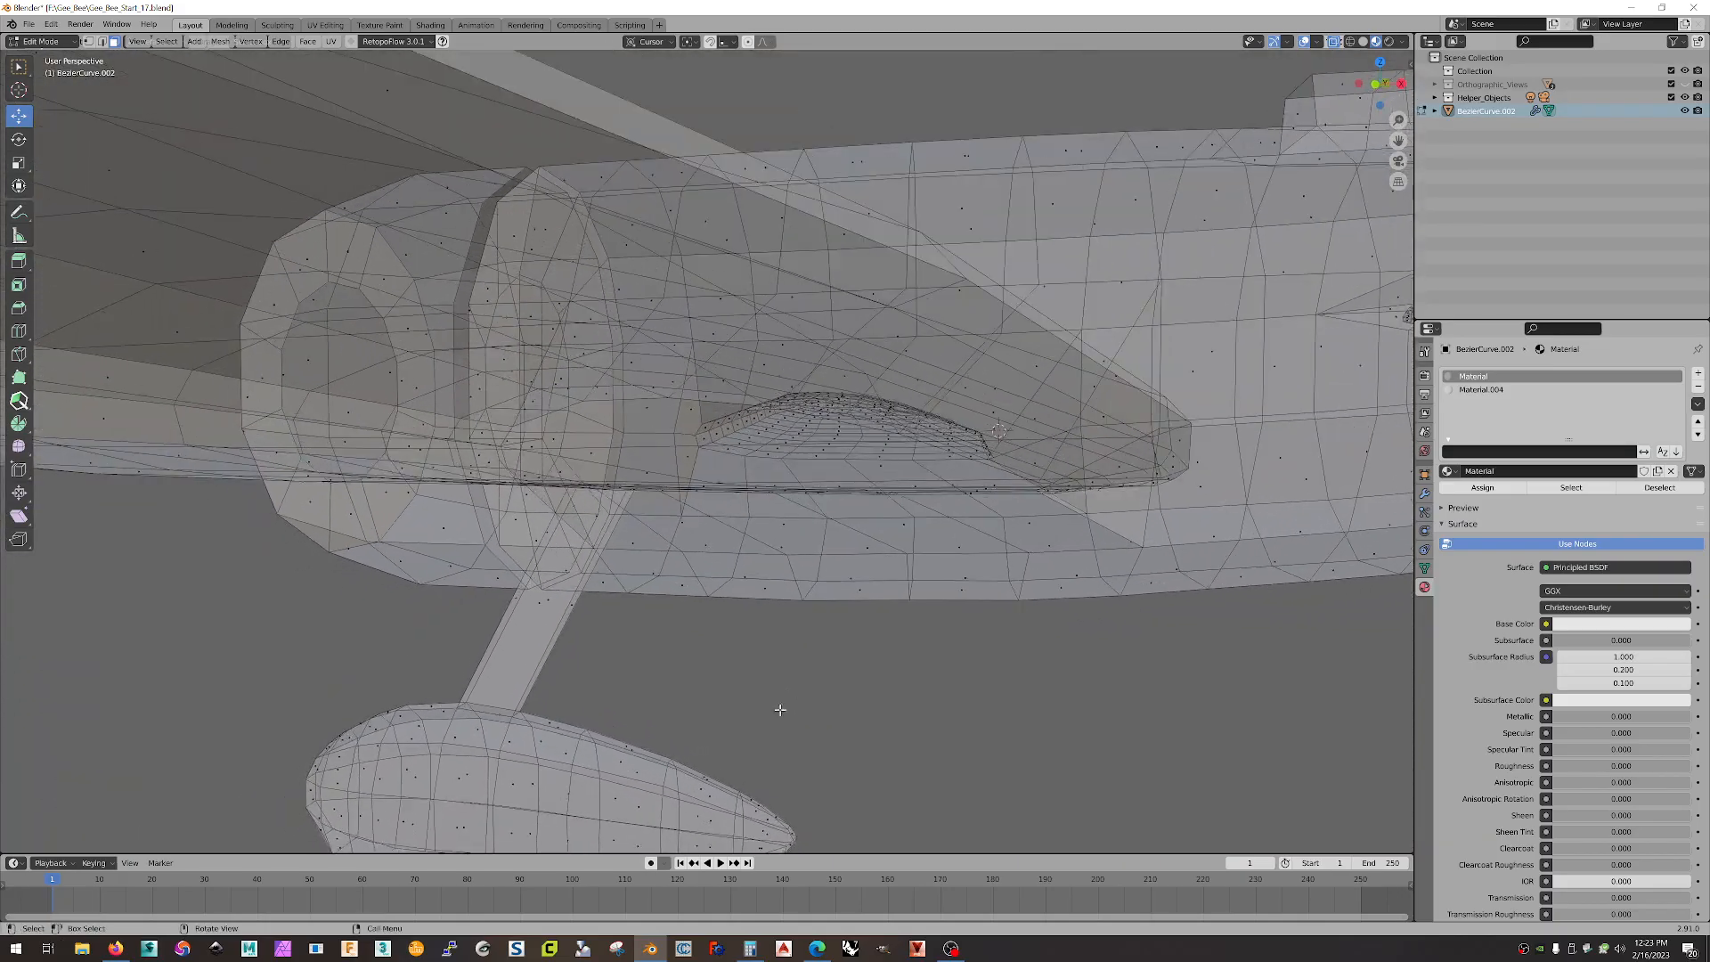
middle_drag(630, 753, 939, 702)
click(670, 725)
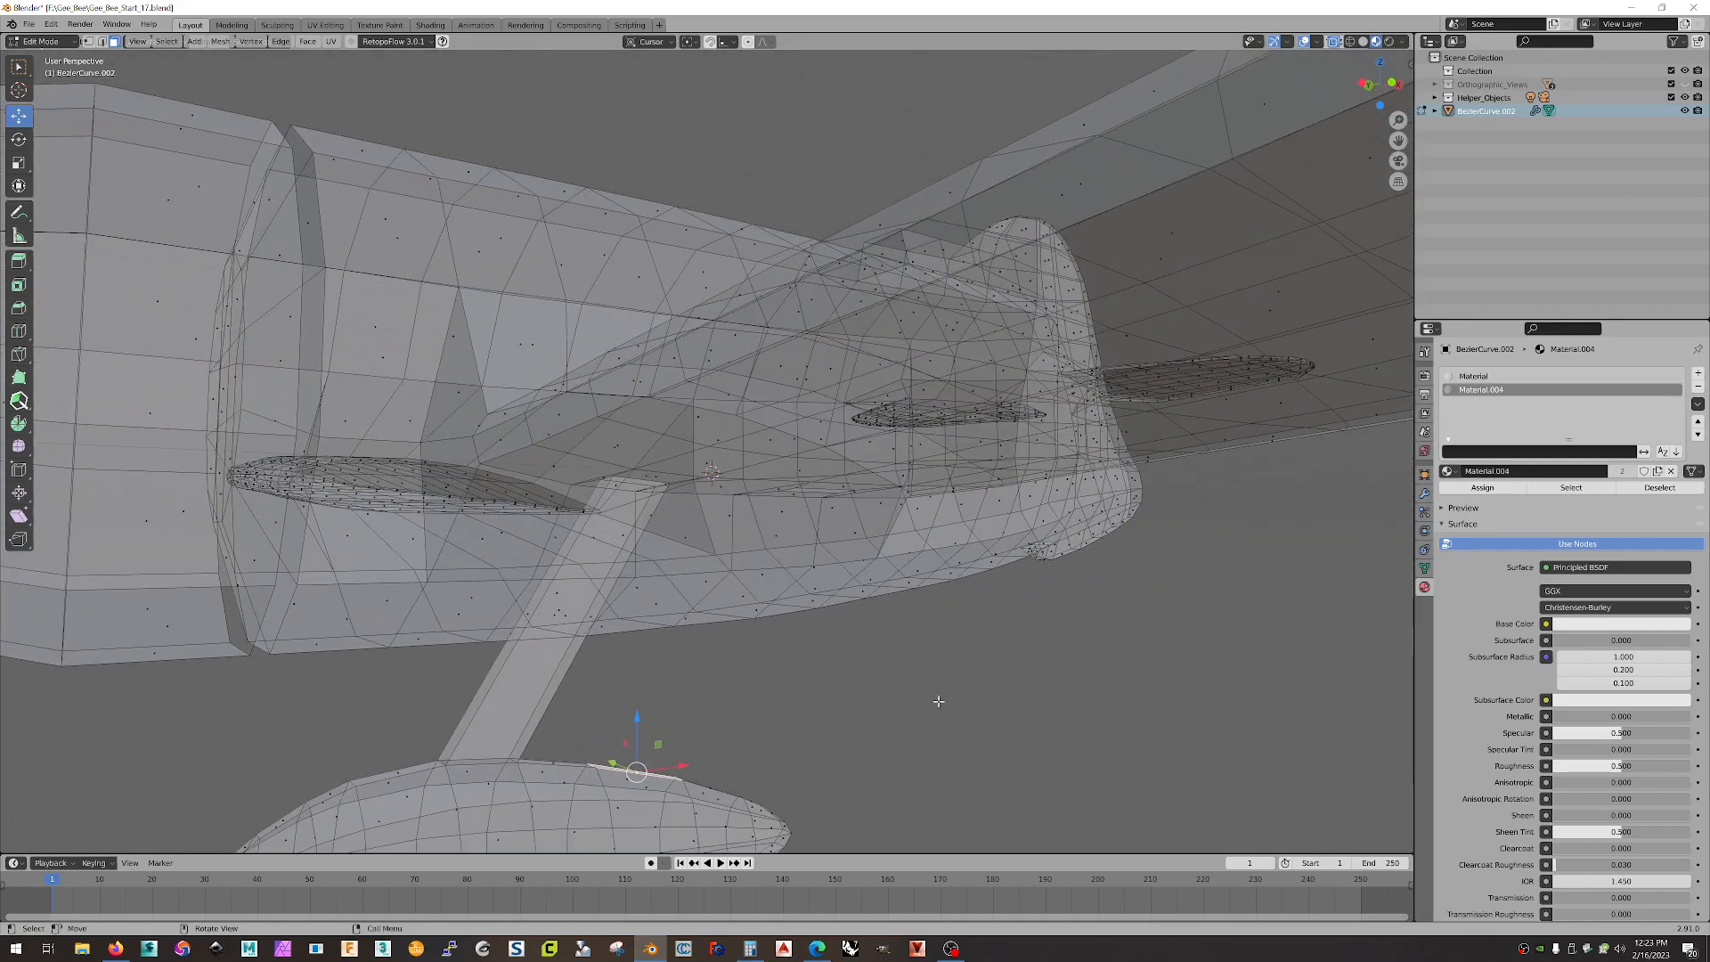
key(x)
click(926, 707)
- Select the edge loops around the rear fairing hole and the rear wing hole, and bridge them into a second strut
mouse_move(749, 725)
middle_down()
mouse_move(757, 710)
mouse_move(760, 748)
mouse_move(784, 746)
mouse_move(743, 750)
mouse_move(756, 708)
middle_up()
key(2)
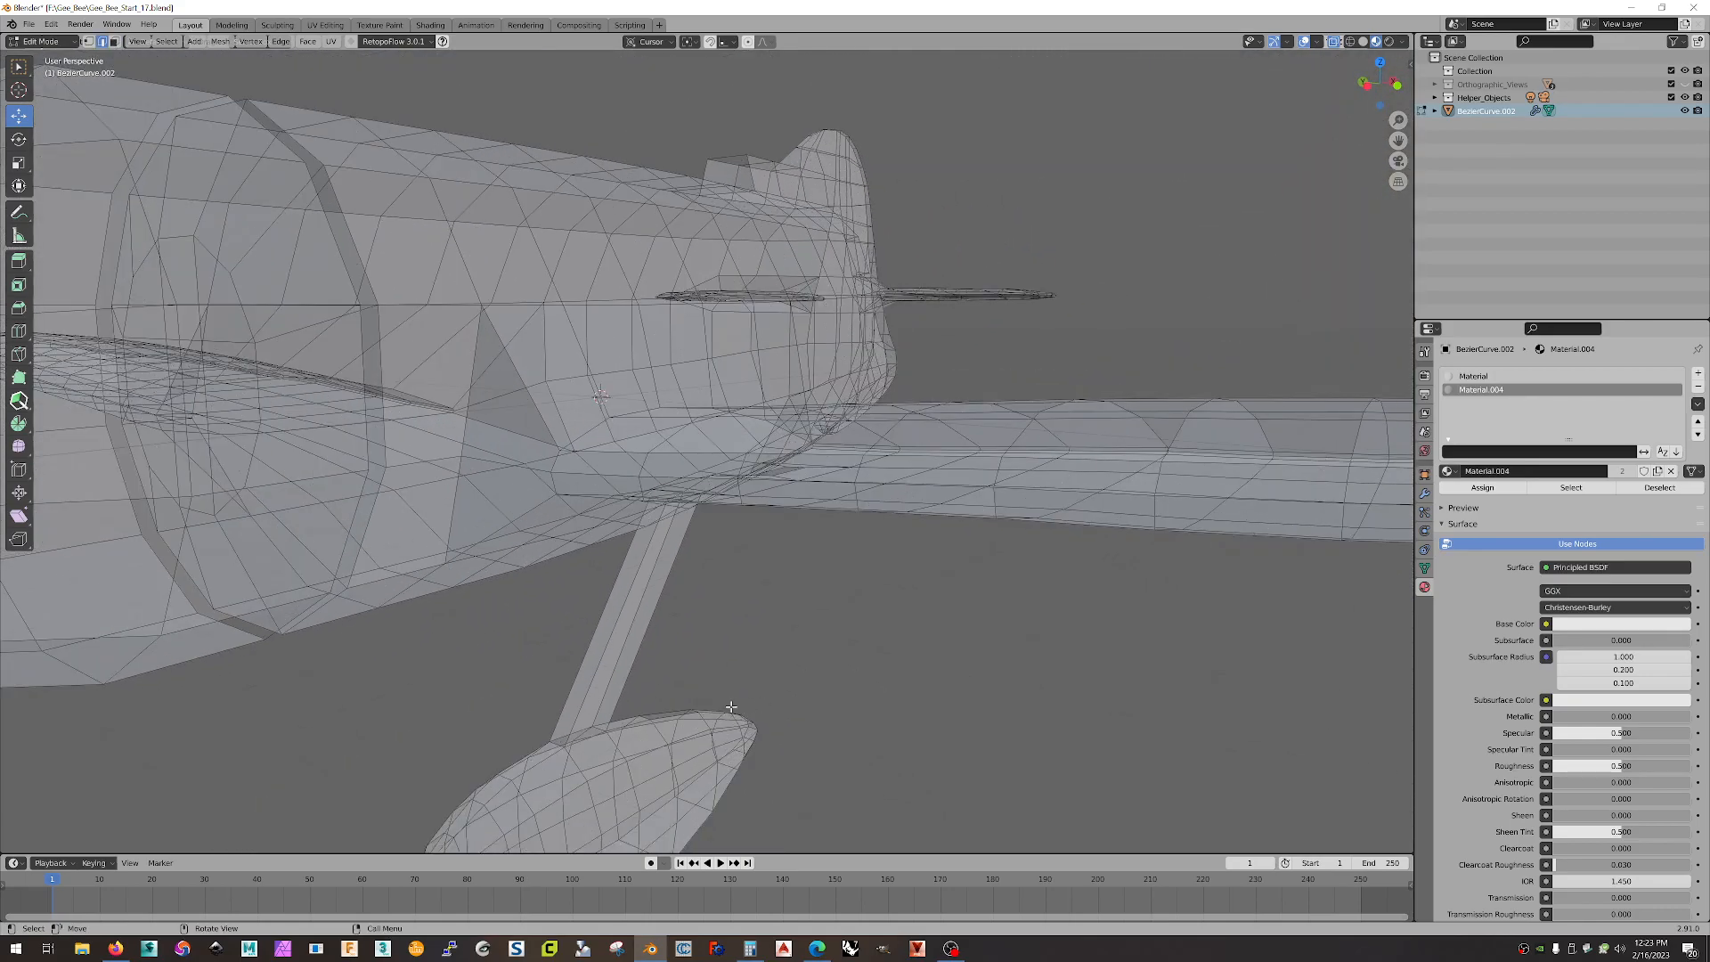
scroll(687, 737, up, 4)
middle_drag(706, 760, 787, 561)
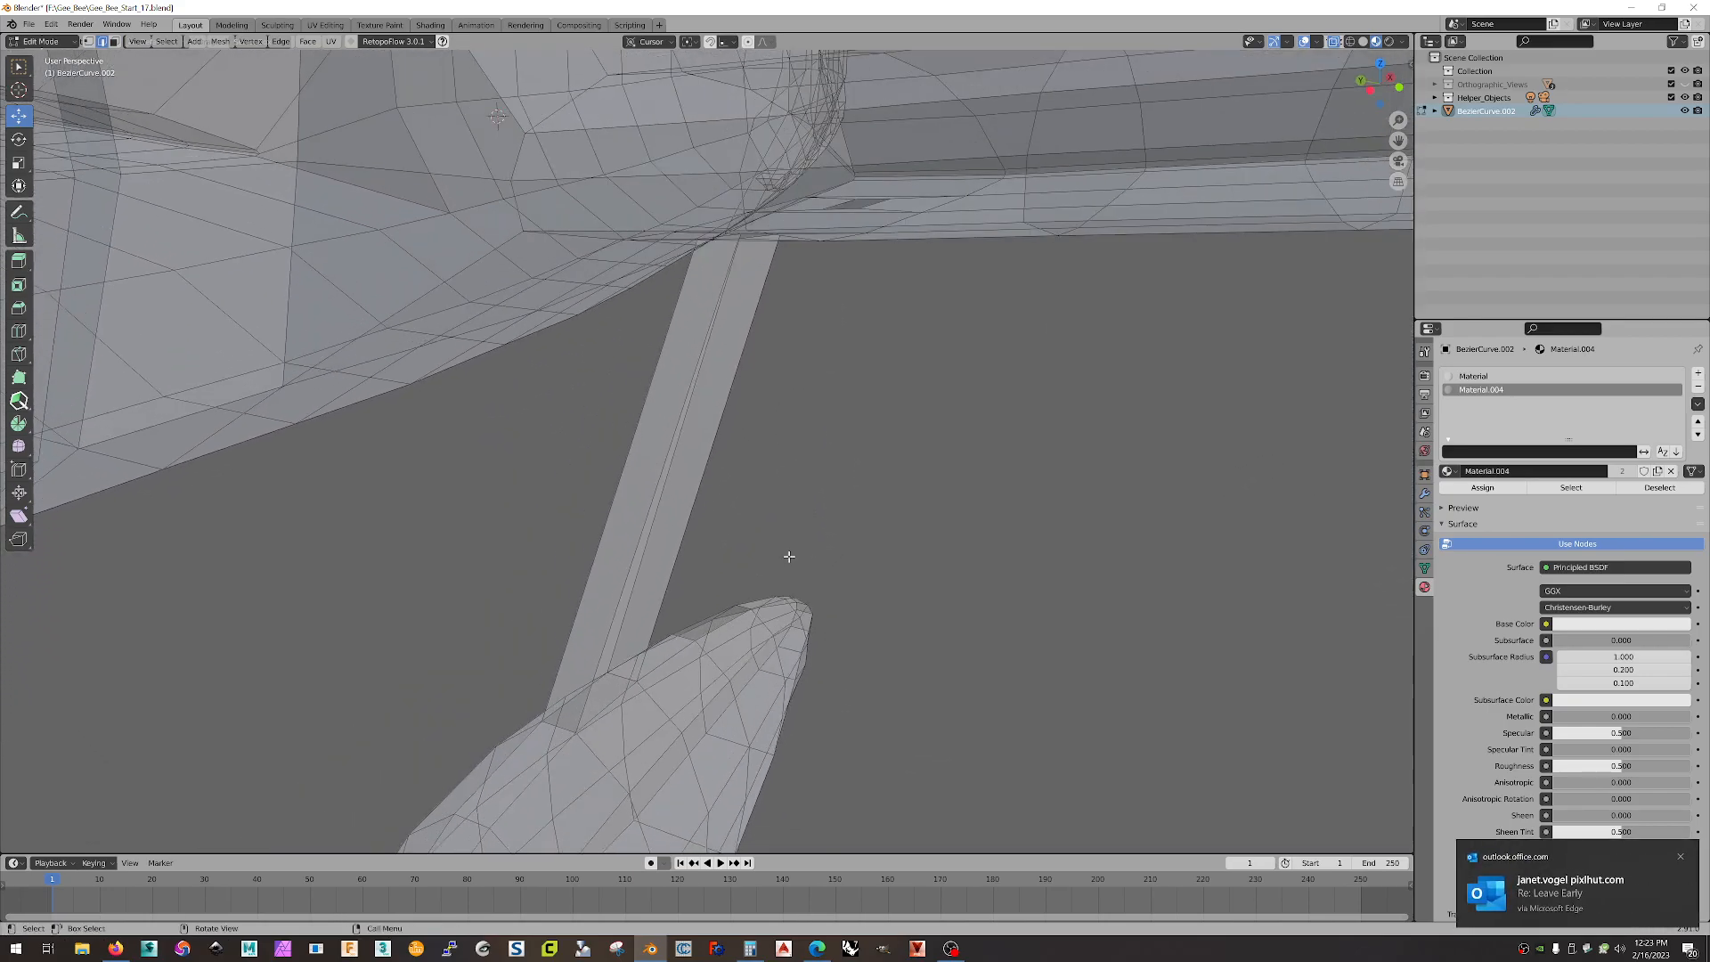
alt+click(743, 606)
middle_drag(743, 607, 862, 481)
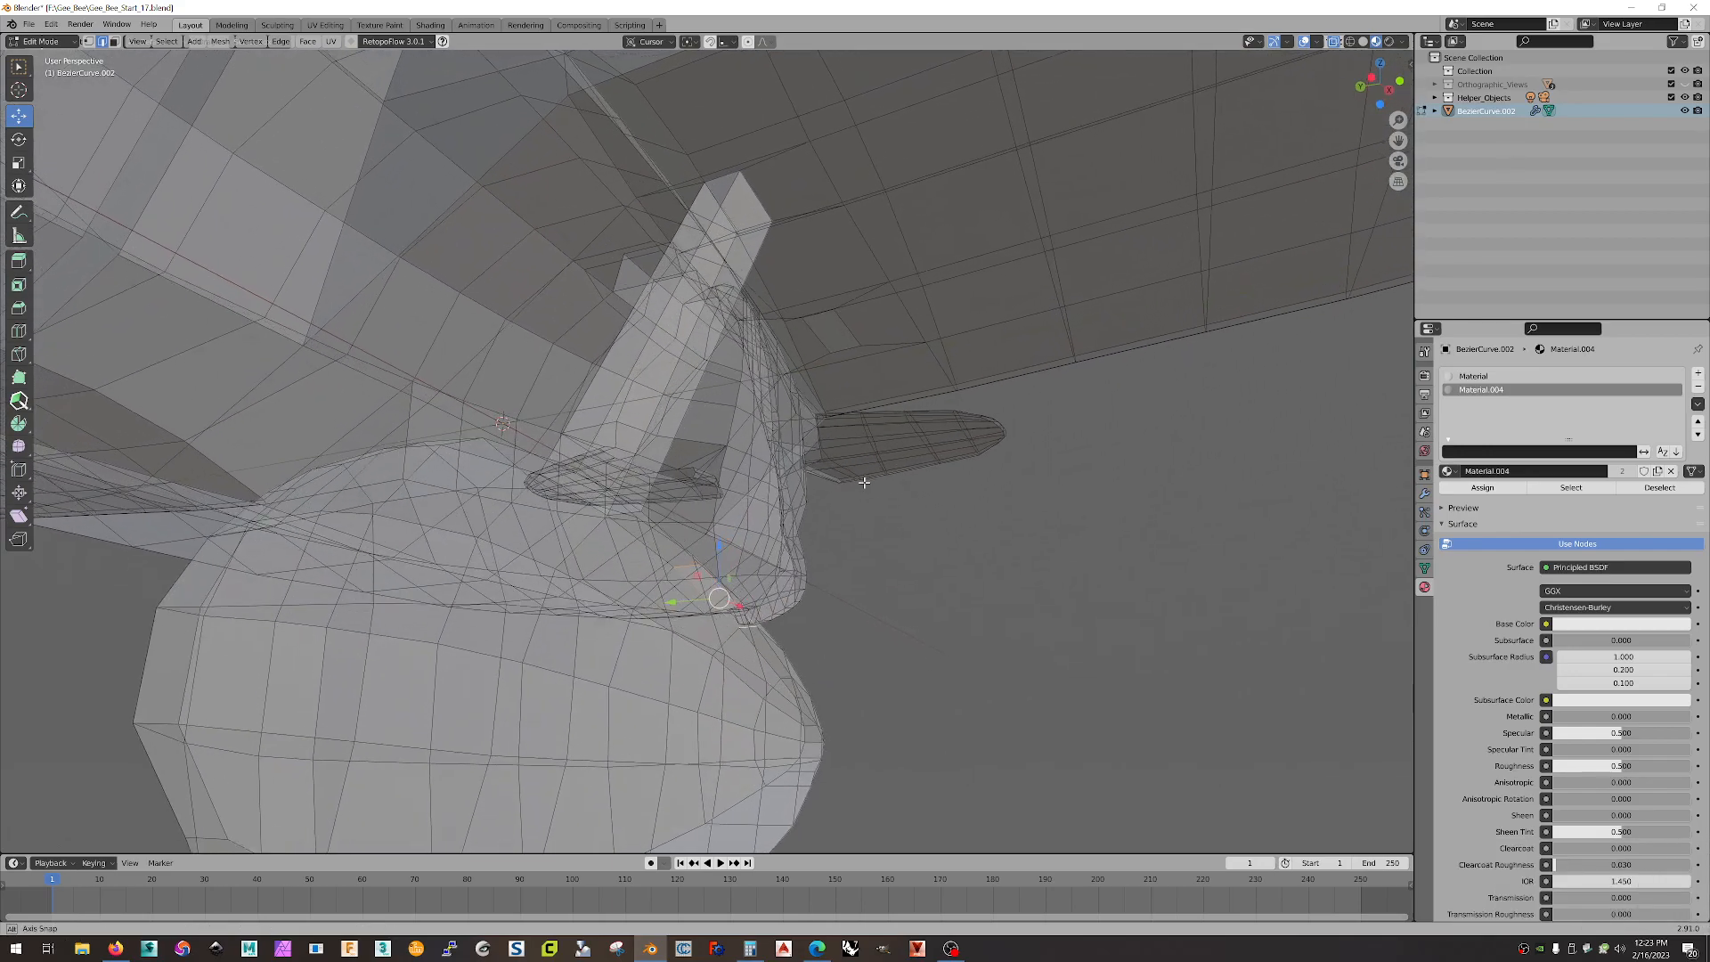
alt+shift+click(844, 349)
right_click(844, 350)
click(843, 354)
middle_drag(843, 354, 969, 552)
scroll(877, 504, down, 5)
scroll(763, 555, up, 5)
middle_drag(752, 560, 570, 501)
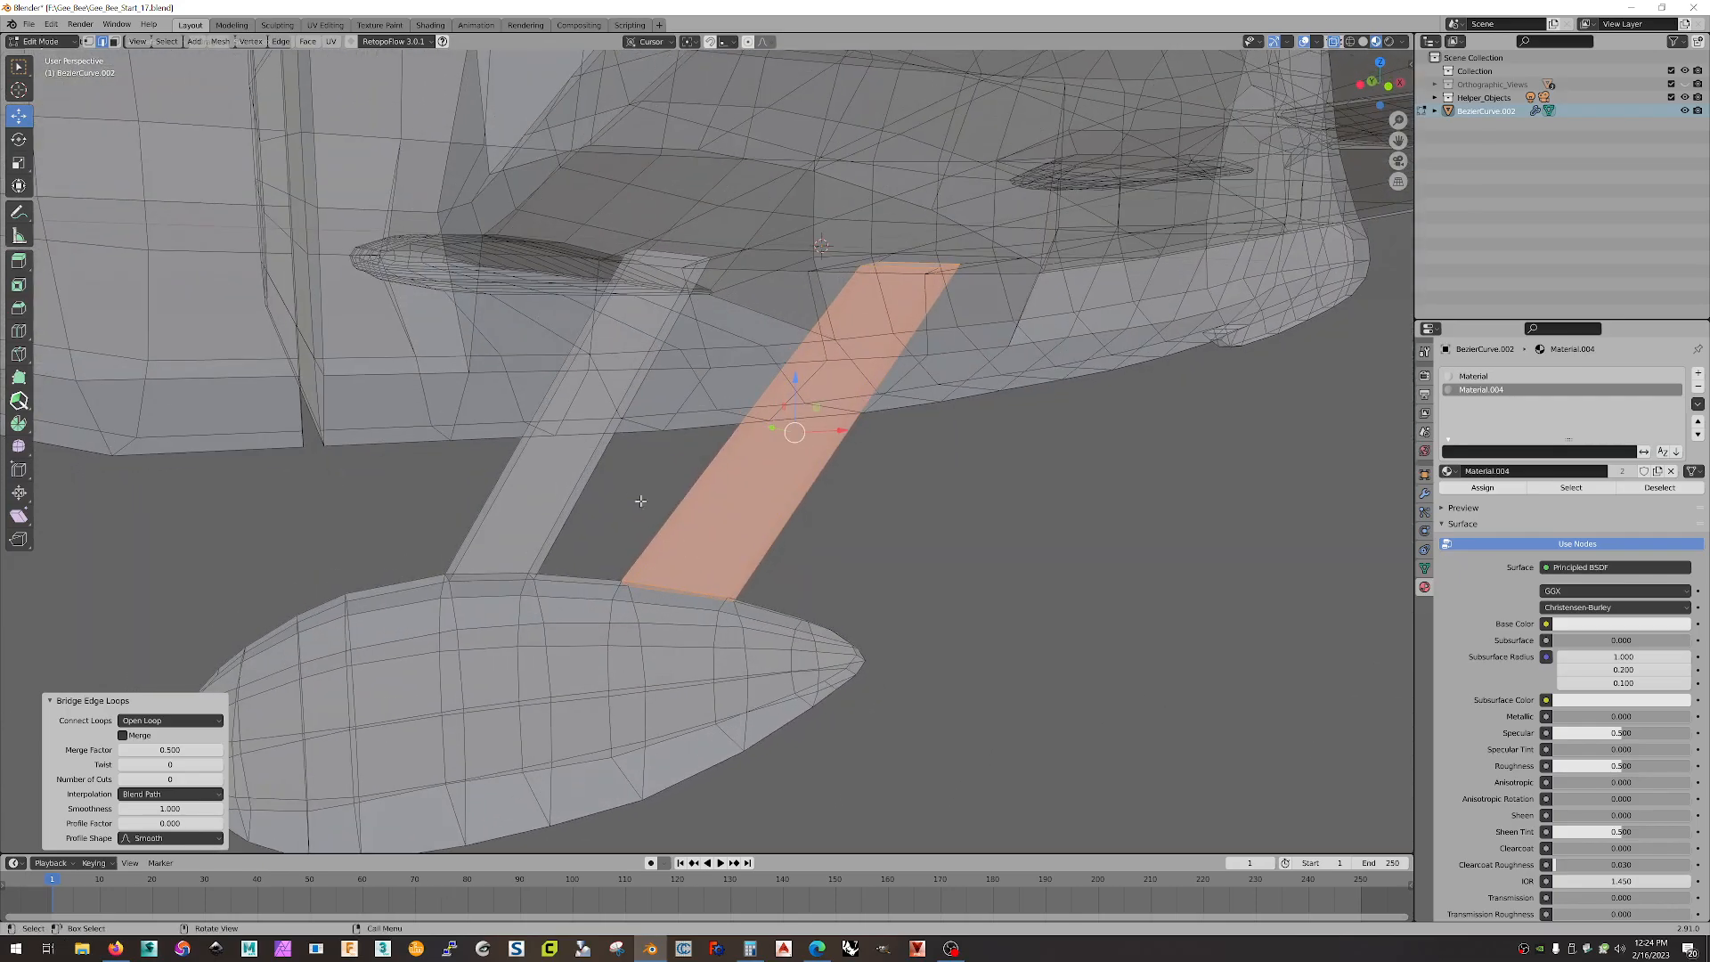
mouse_move(726, 551)
middle_down()
mouse_move(764, 580)
mouse_move(737, 565)
middle_up()
mouse_move(1069, 421)
middle_down()
mouse_move(1000, 428)
mouse_move(1088, 424)
middle_up()
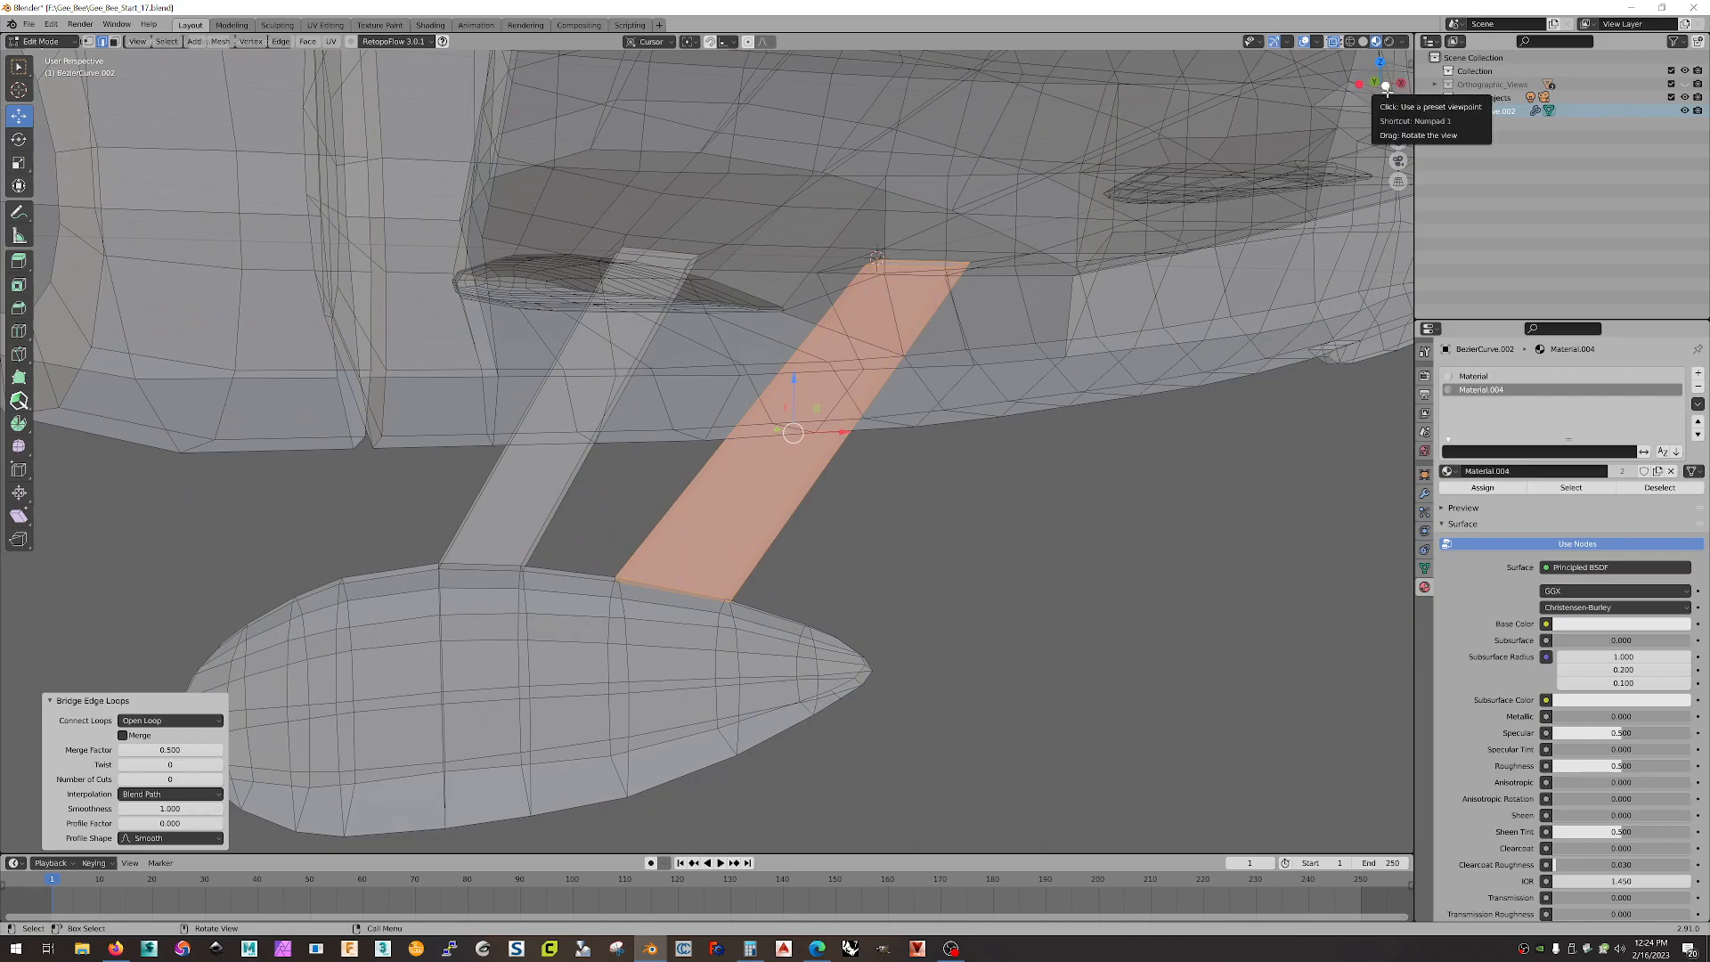
- In the front orthographic view, add one loop cut around the rear strut and slide it down near the wheel fairing
click(1356, 91)
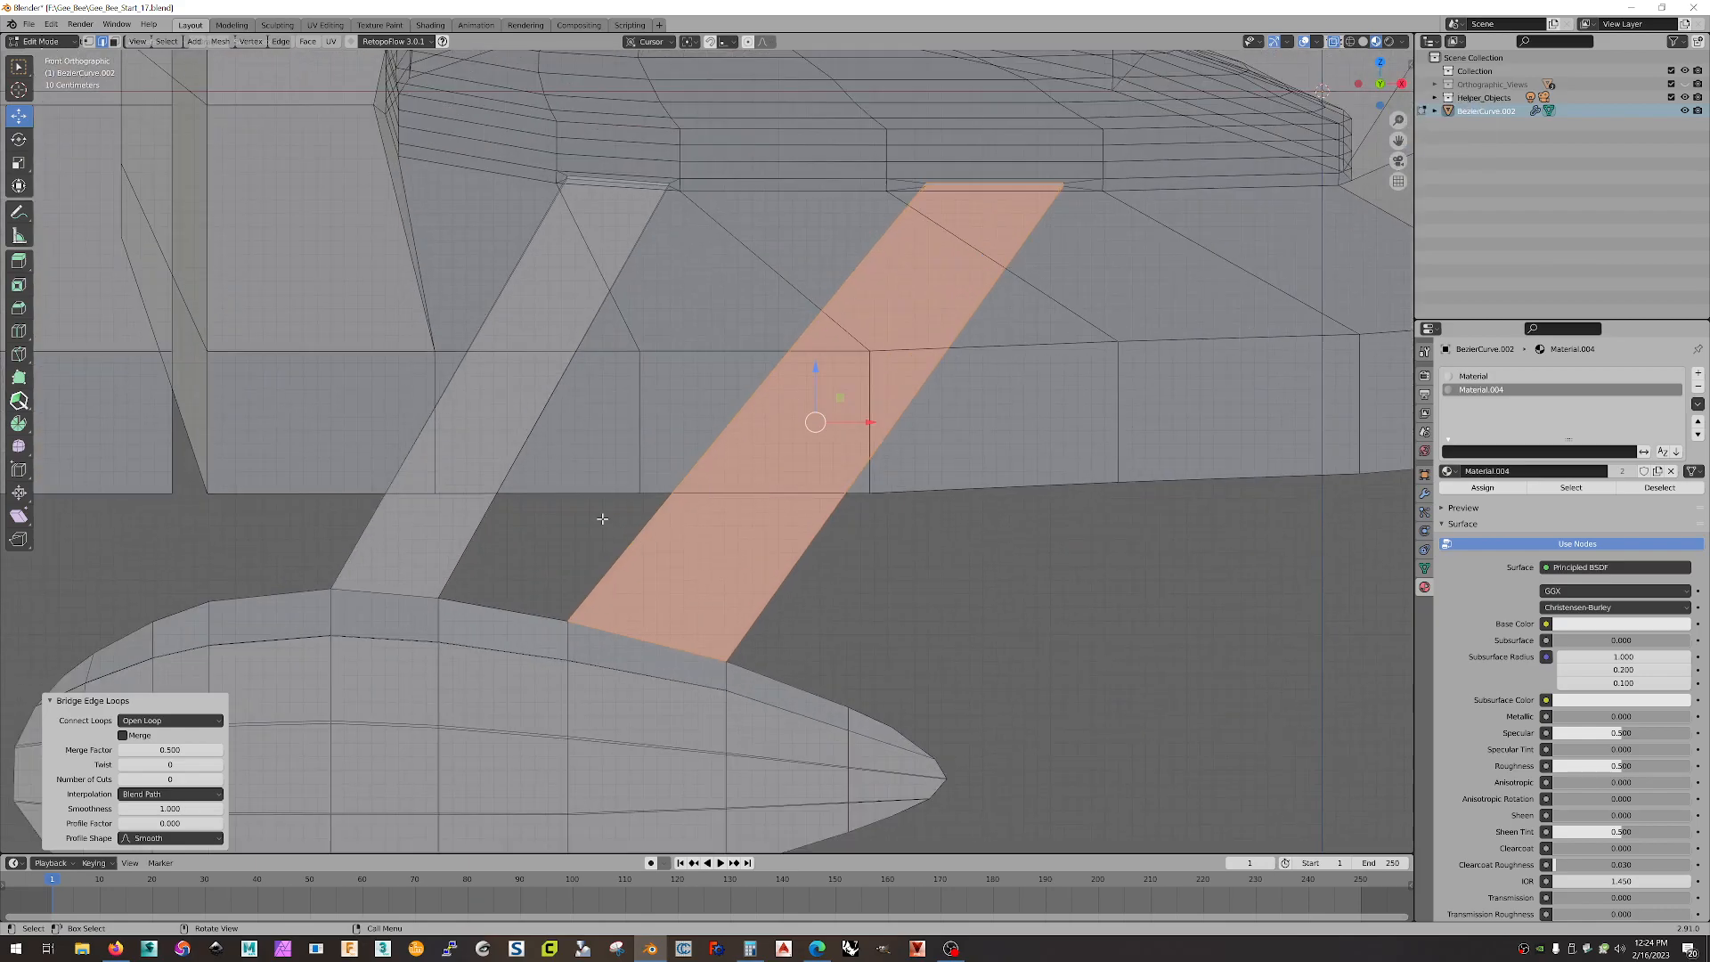
right_click(658, 546)
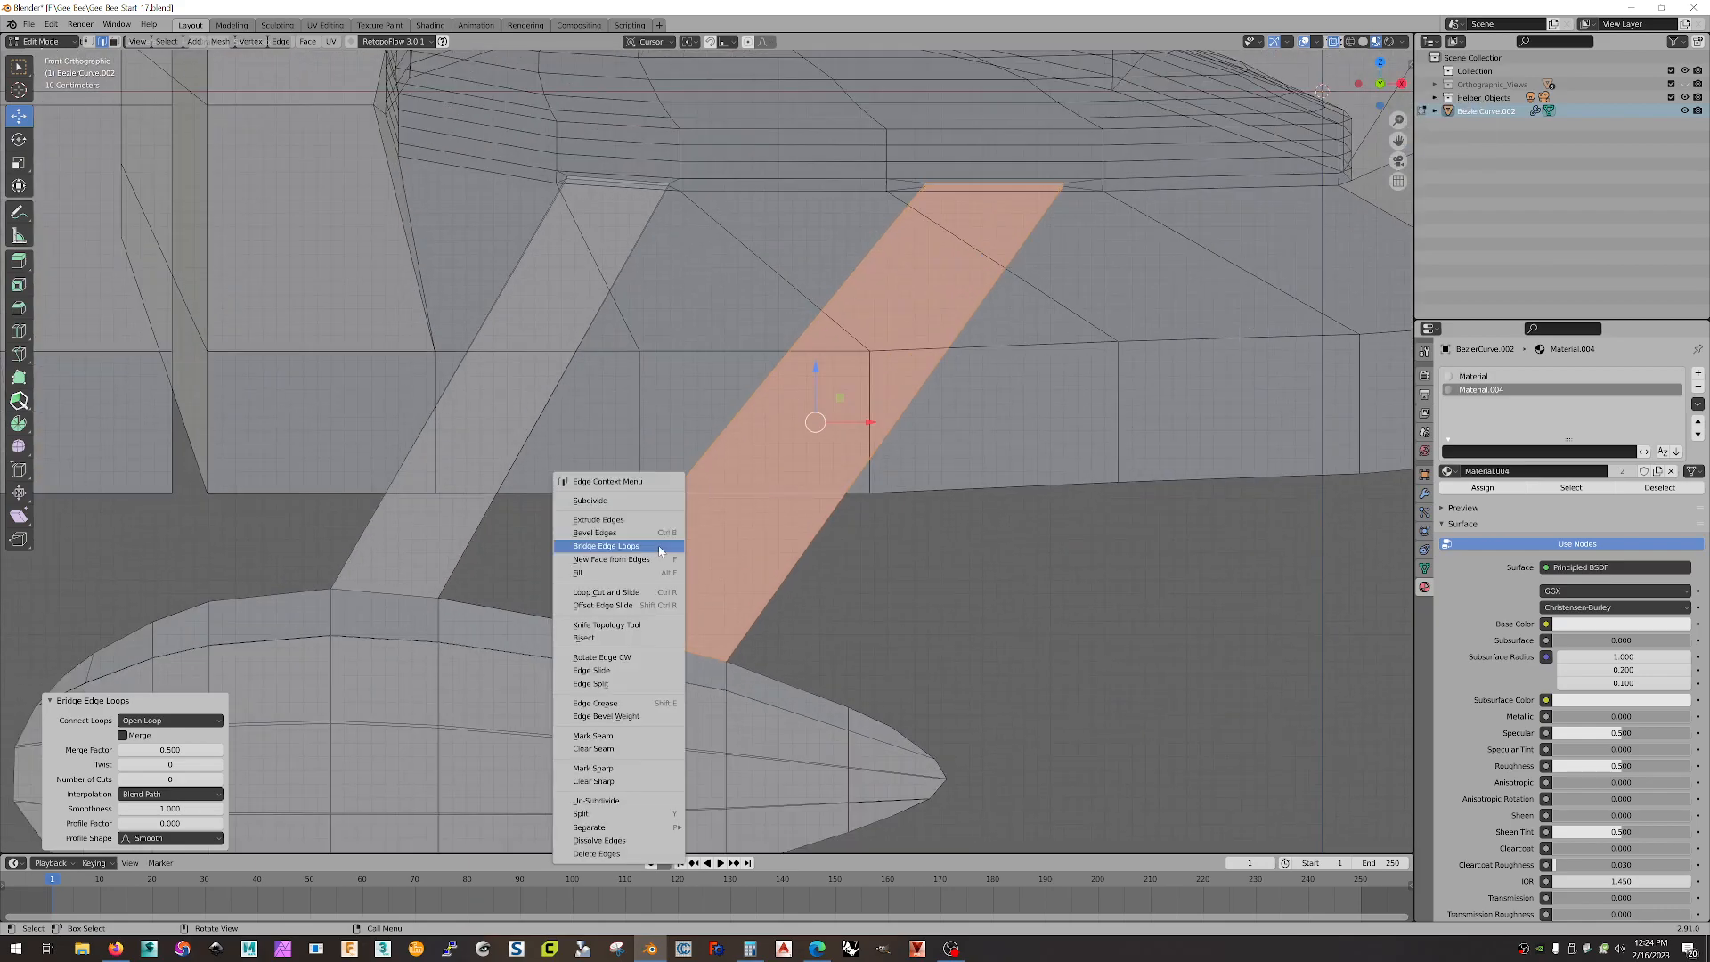
click(615, 599)
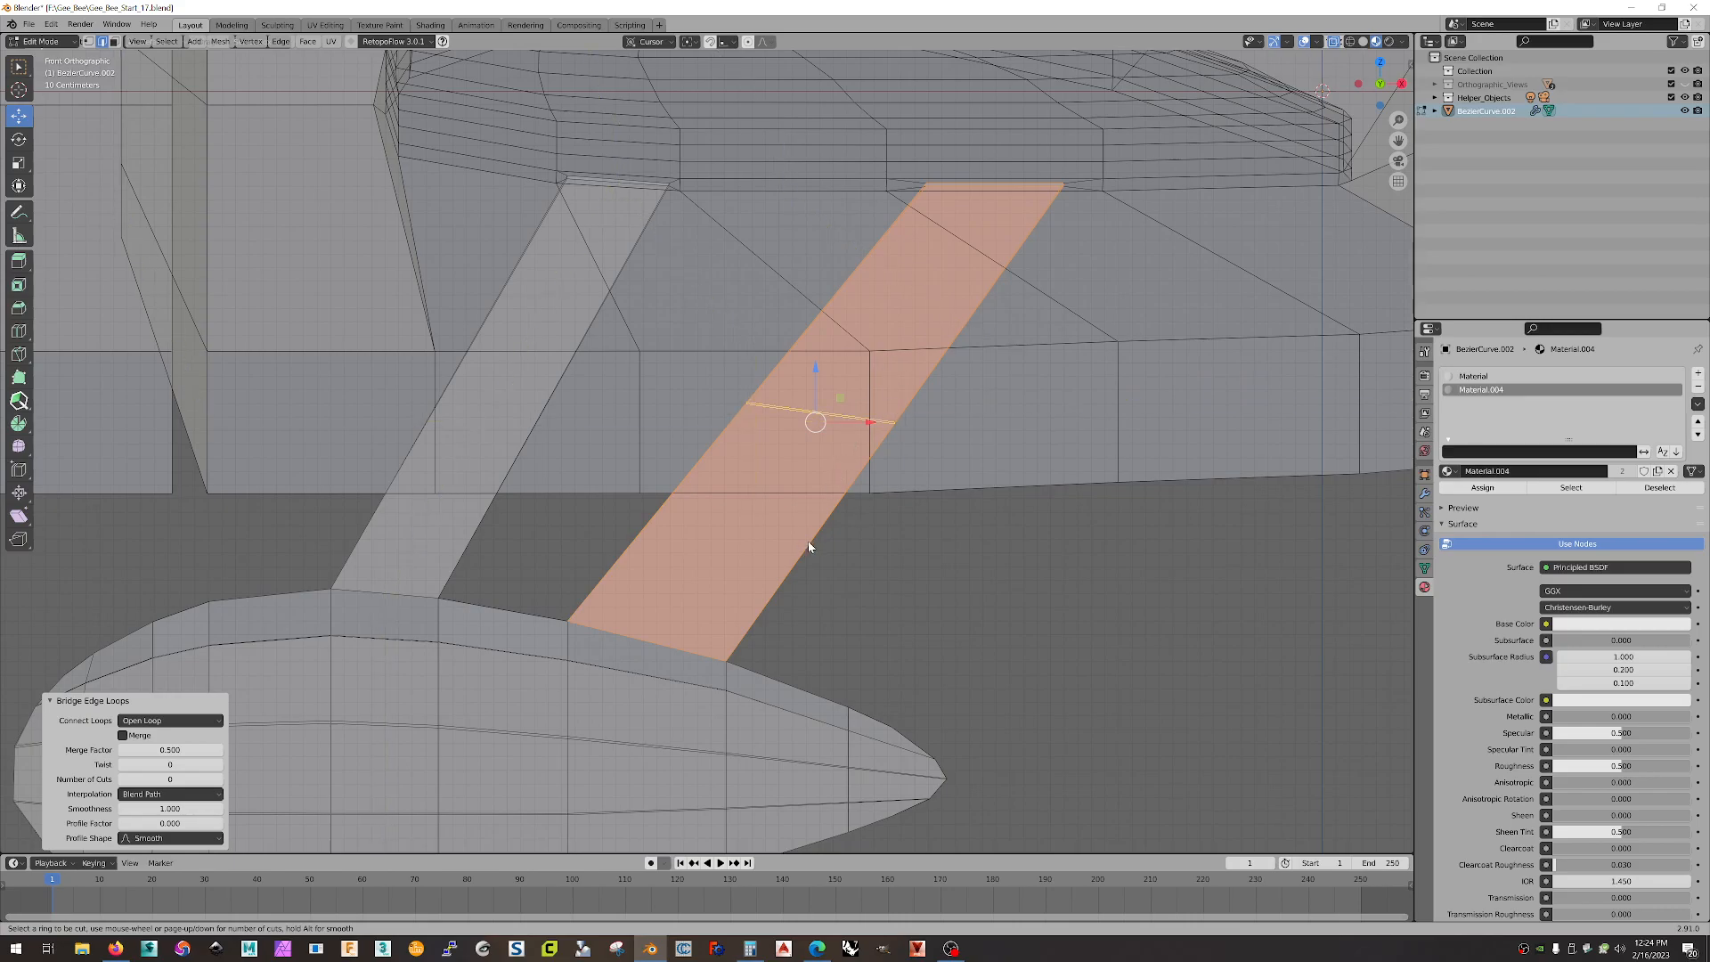
click(806, 548)
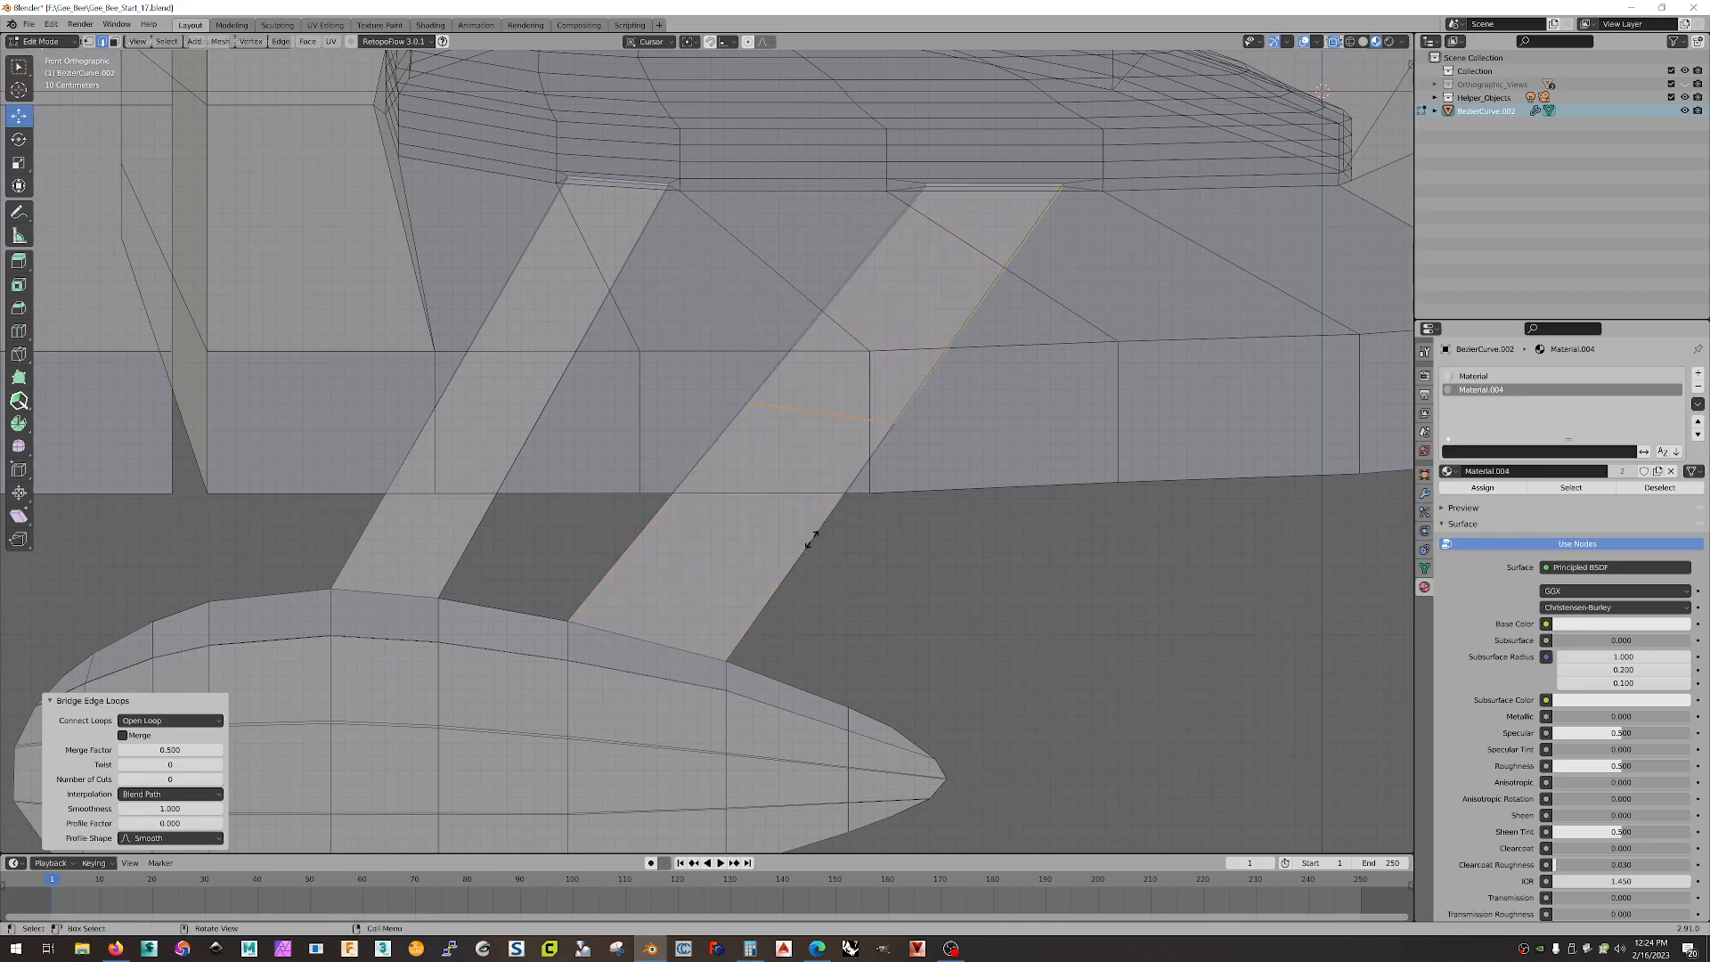
click(655, 657)
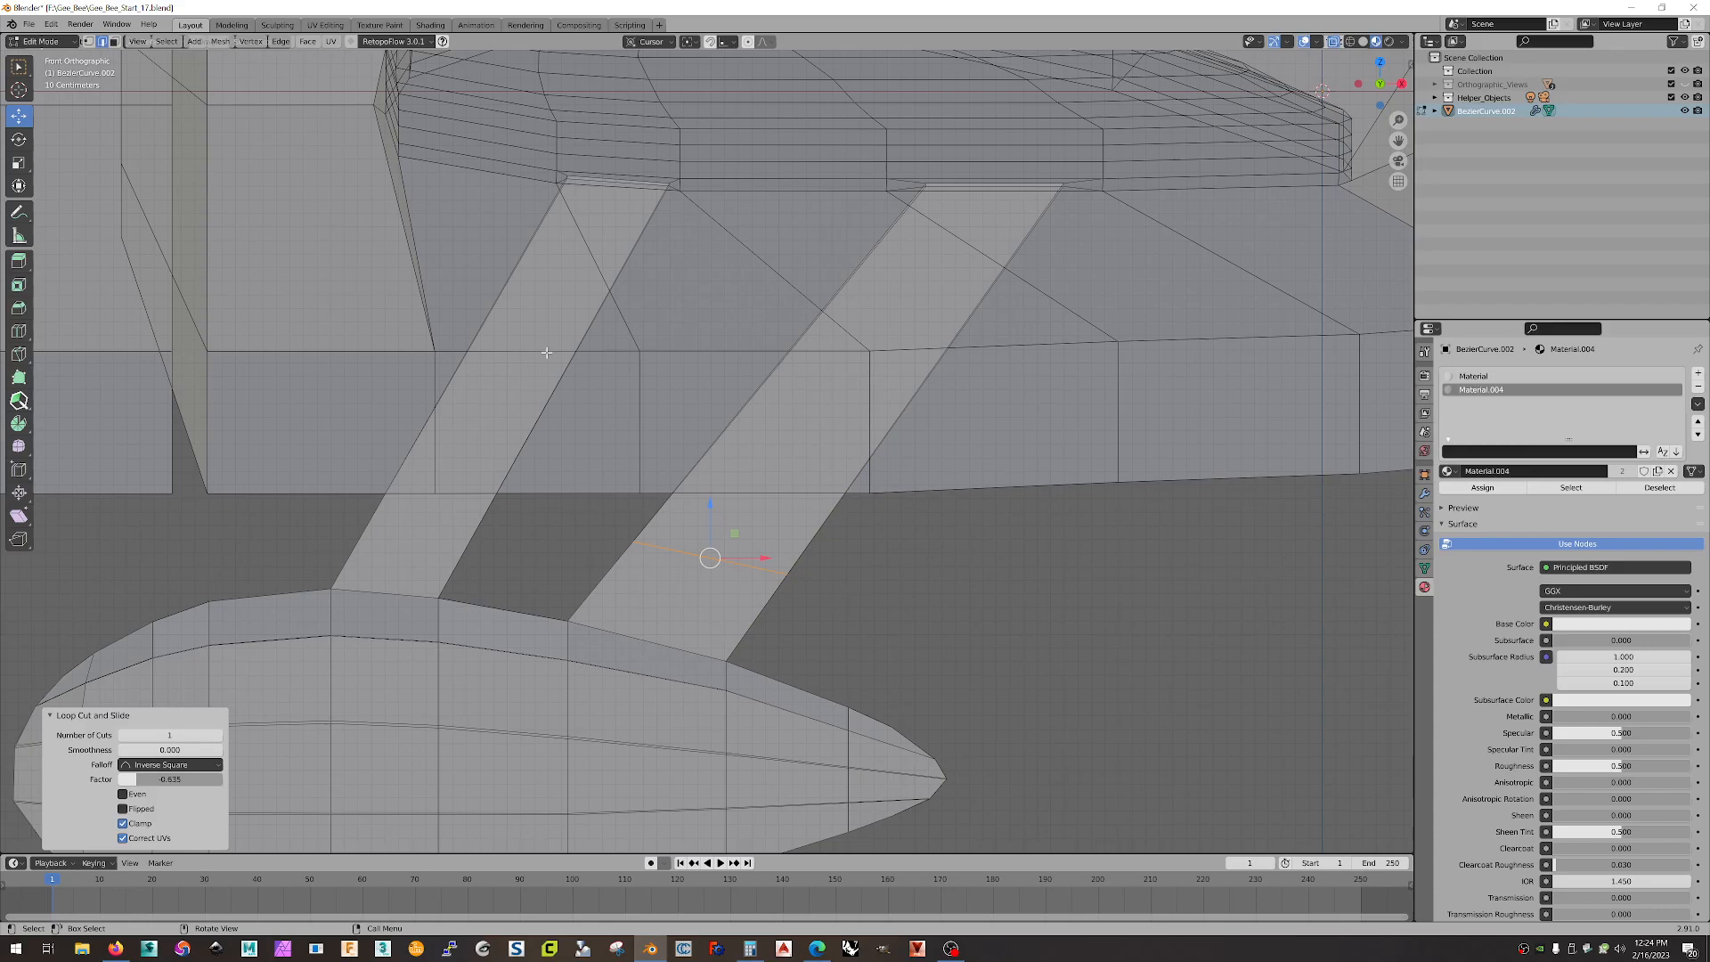
- Add one loop cut around the front strut and slide it down near the fairing, roughly level with the rear strut's cut
right_click(543, 407)
click(543, 407)
click(539, 406)
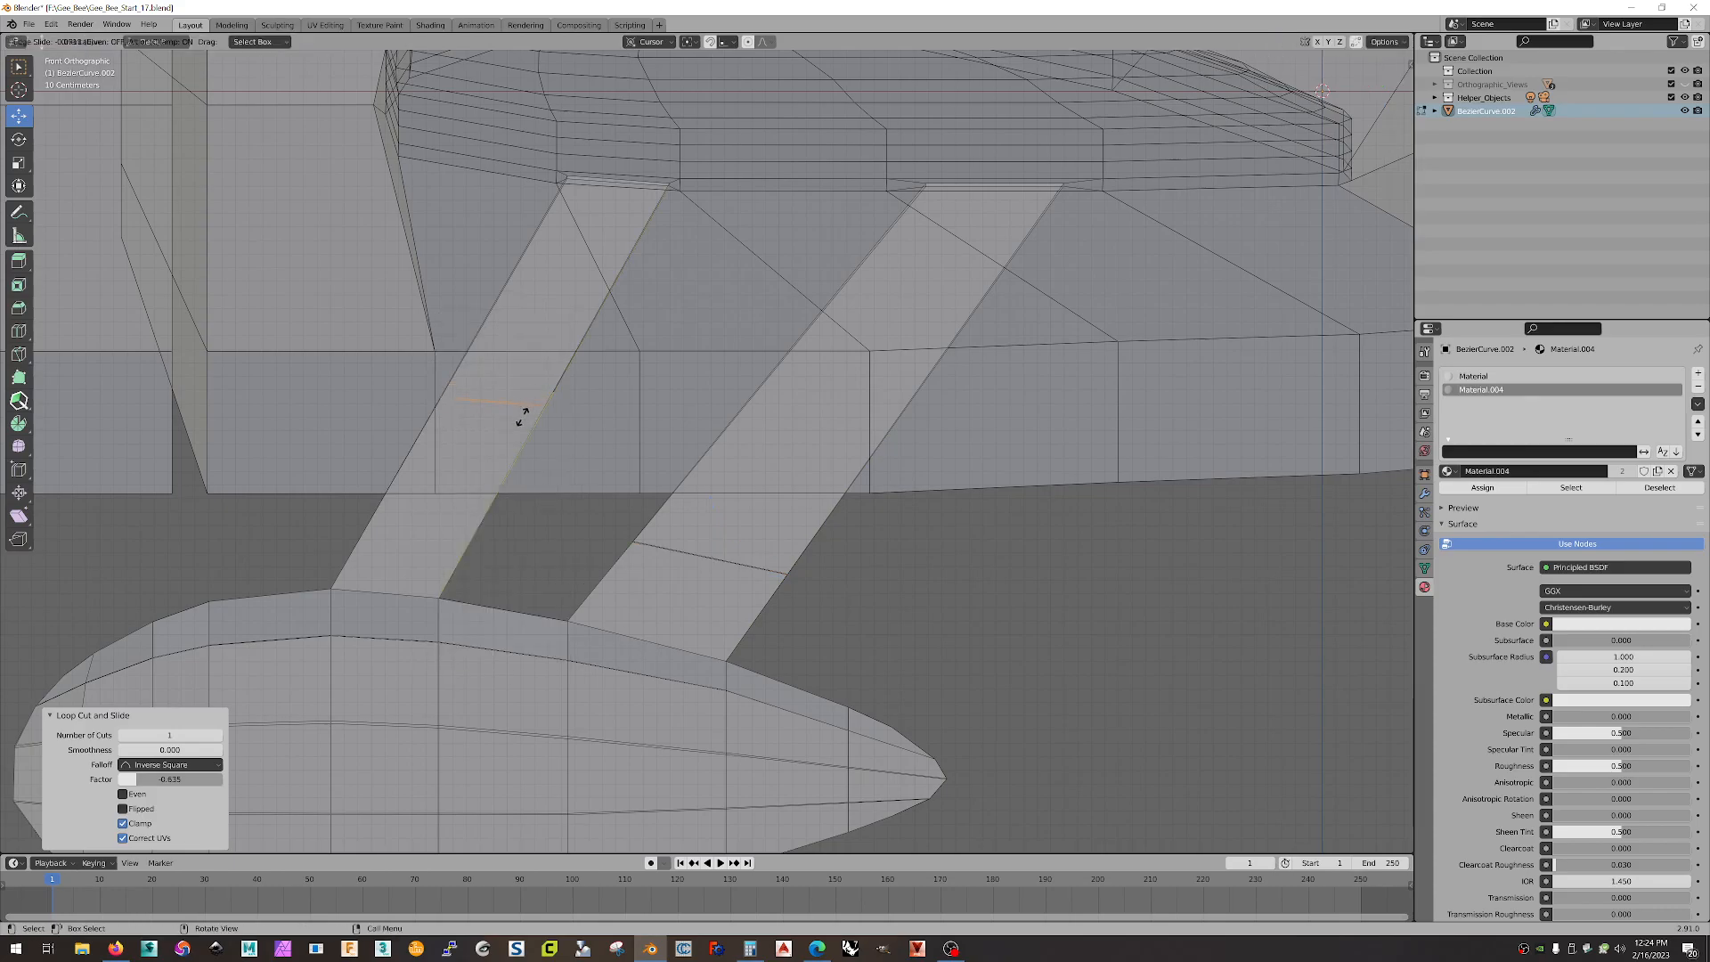
click(472, 520)
- Delete the facing lower faces of both struts and the fairing face between them
middle_drag(561, 508, 704, 546)
key(3)
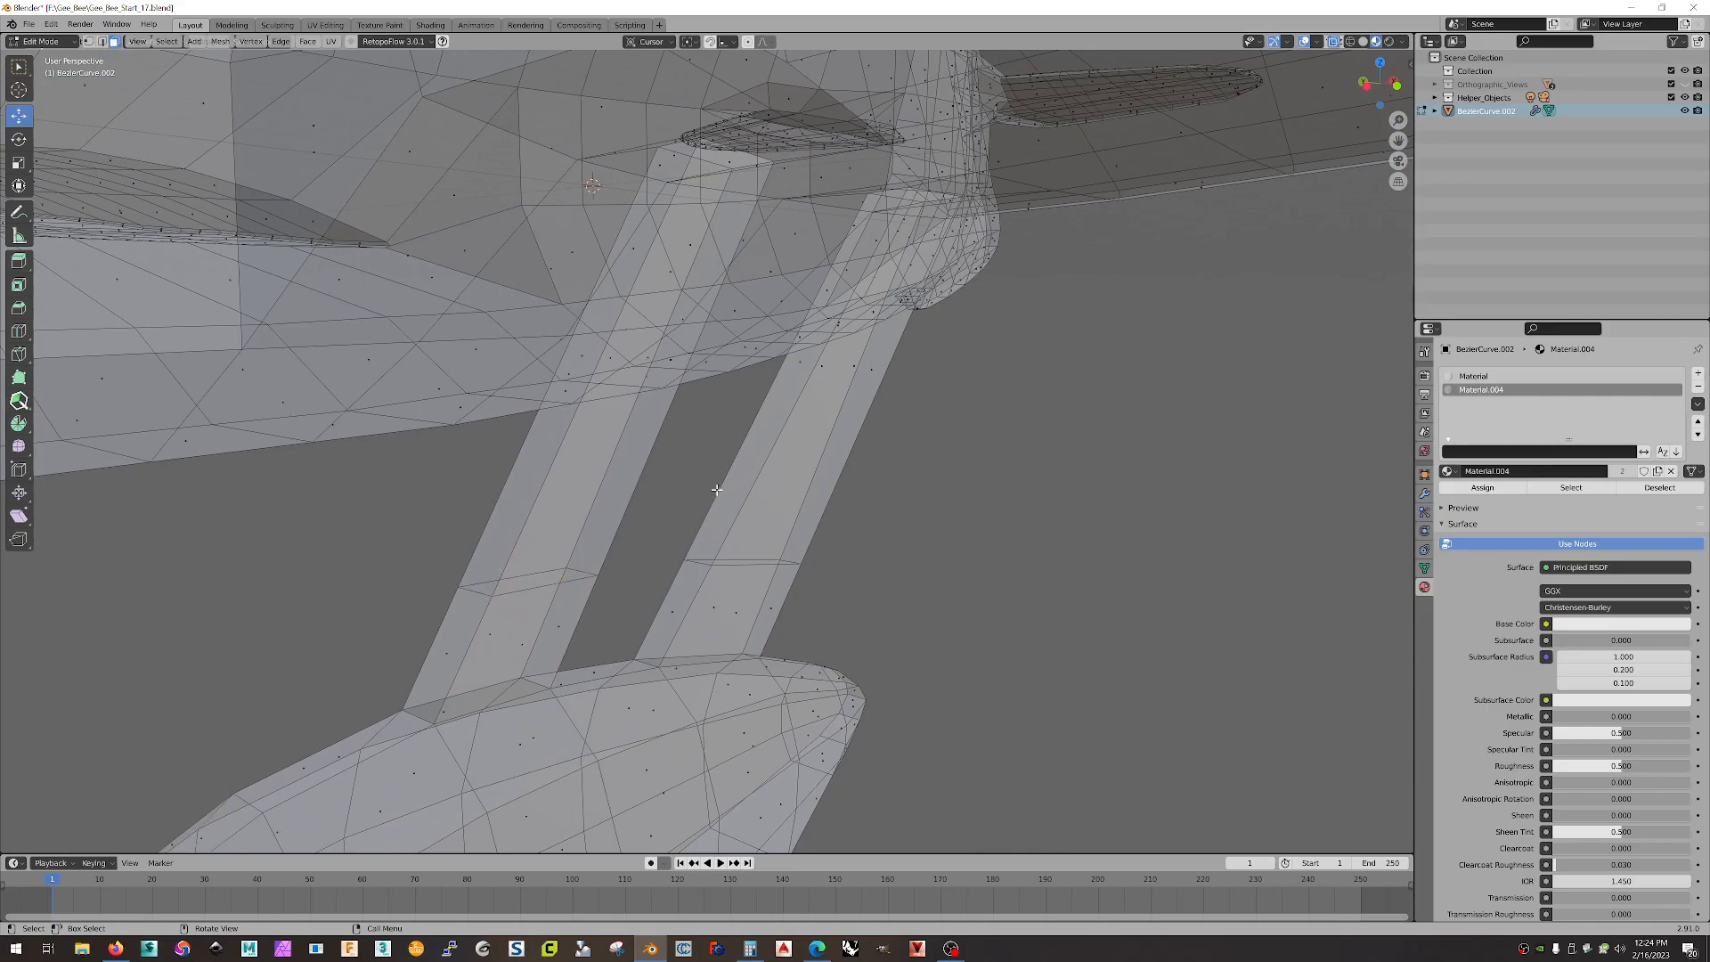
click(672, 612)
middle_drag(673, 613, 534, 561)
scroll(515, 552, up, 2)
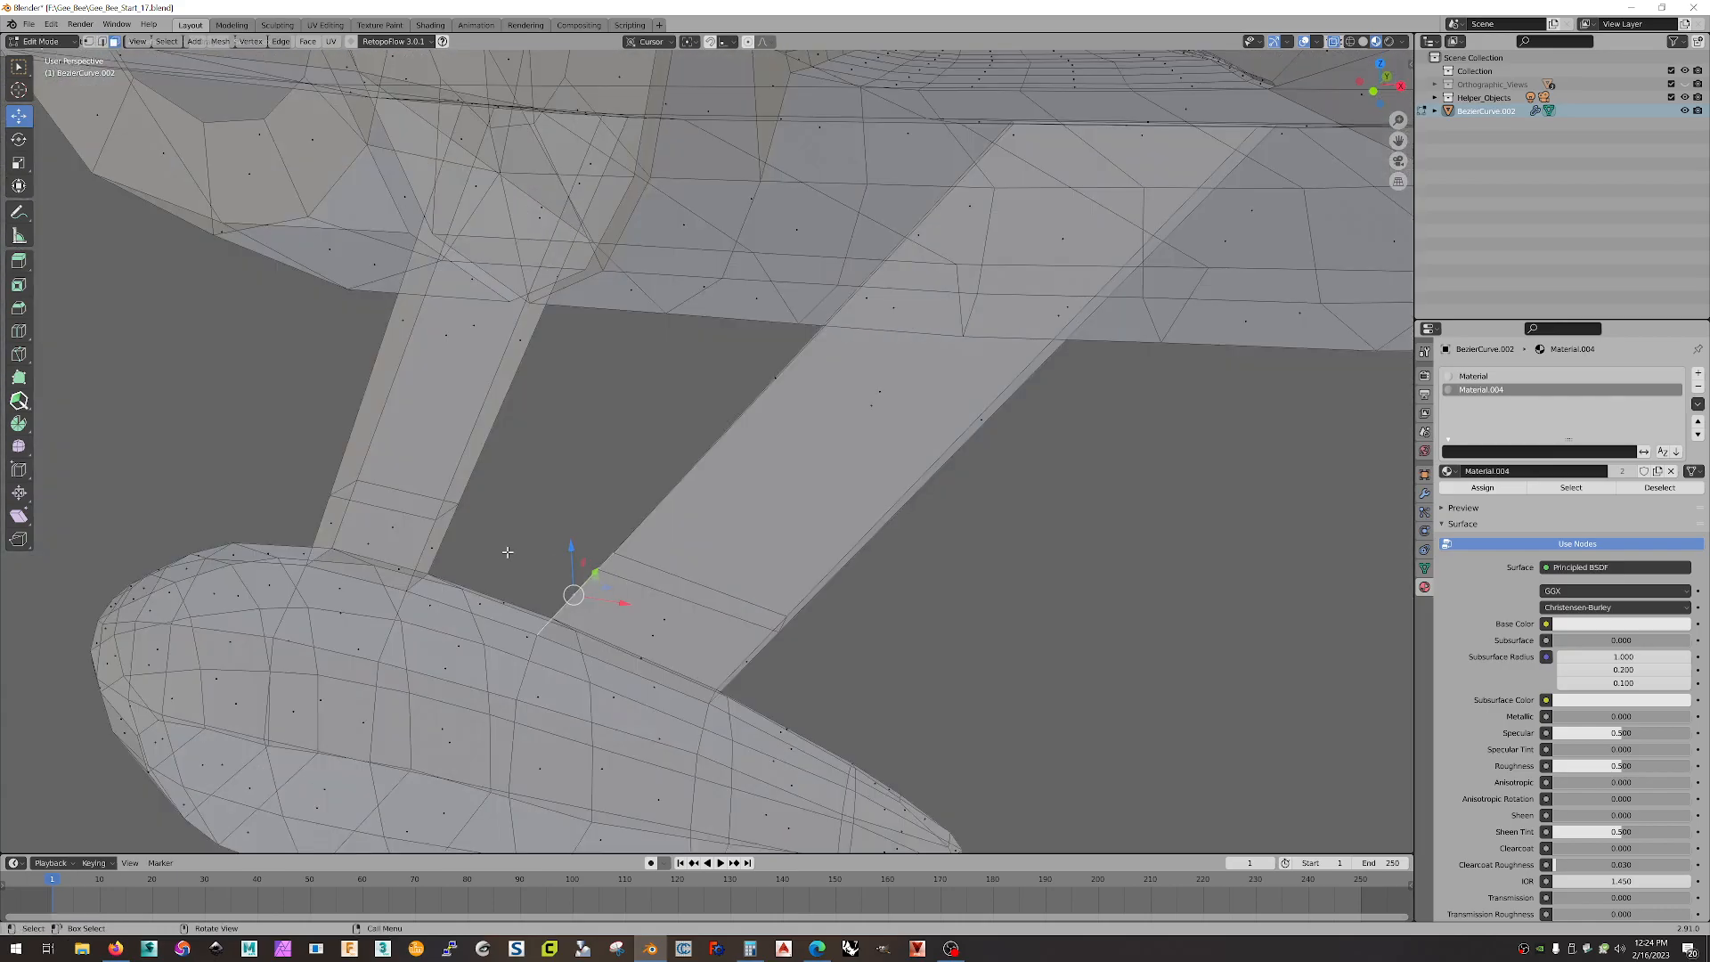
click(479, 606)
shift+click(434, 547)
mouse_move(583, 512)
middle_down()
mouse_move(695, 539)
mouse_move(613, 514)
middle_up()
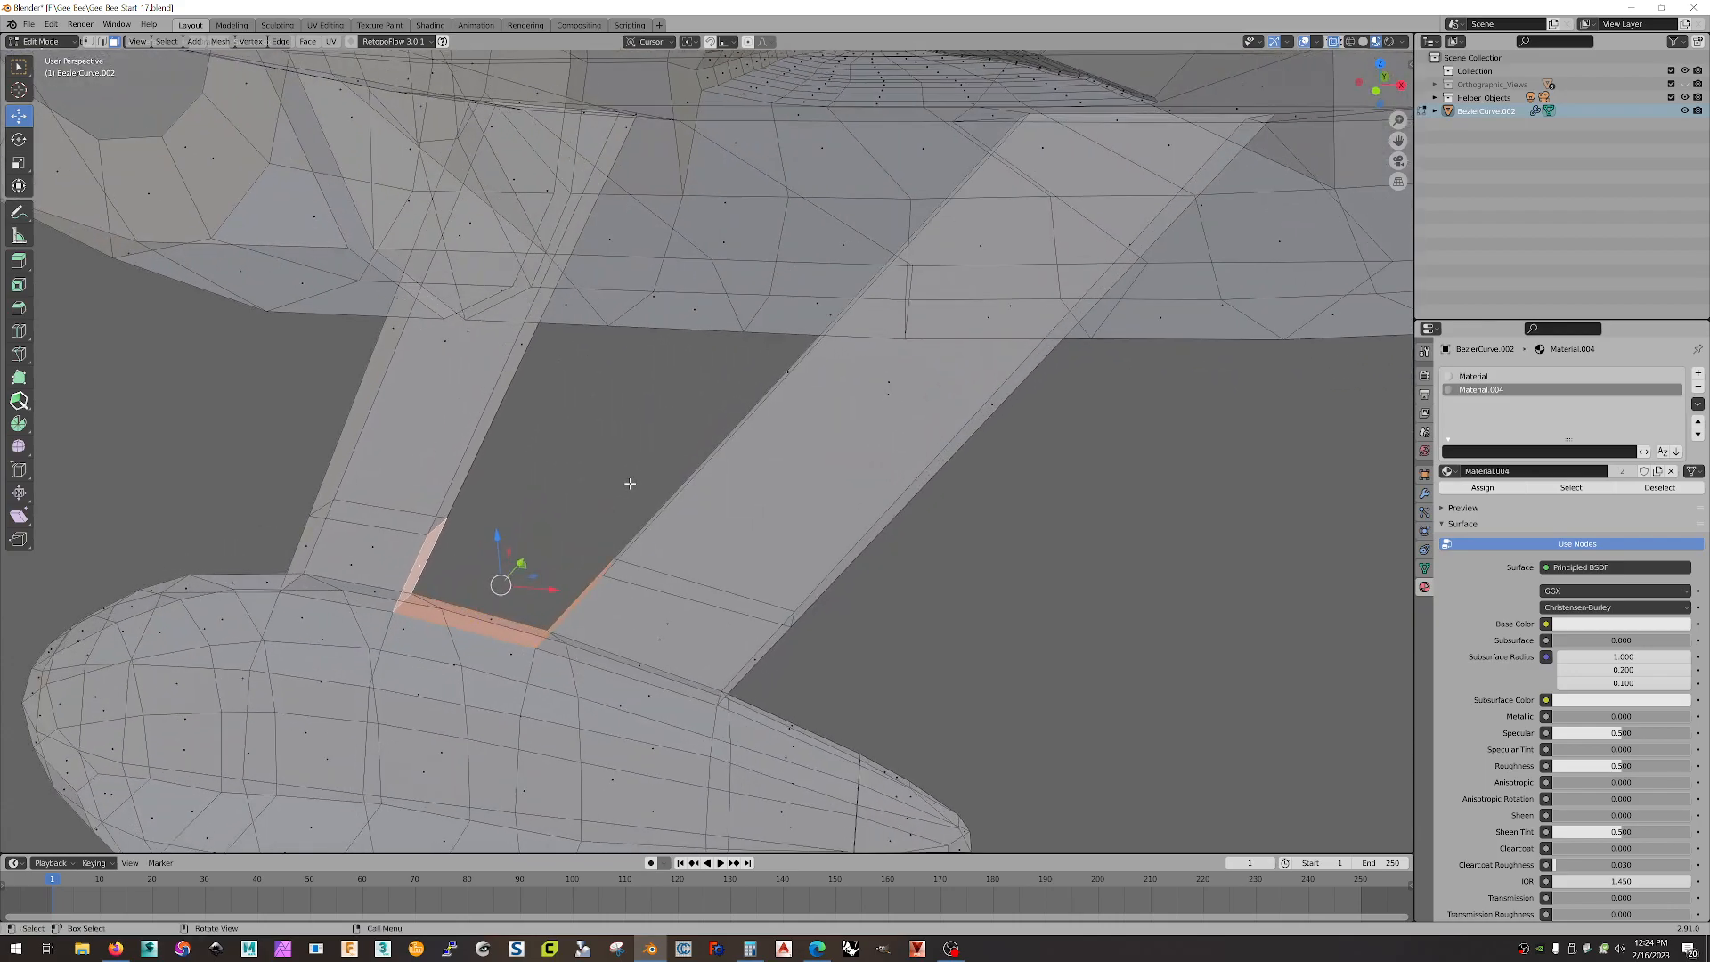
key(x)
click(581, 484)
- Try to bridge the open edge loop around the gap between the two struts and the fairing
mouse_move(580, 477)
middle_down()
mouse_move(611, 477)
mouse_move(582, 475)
middle_up()
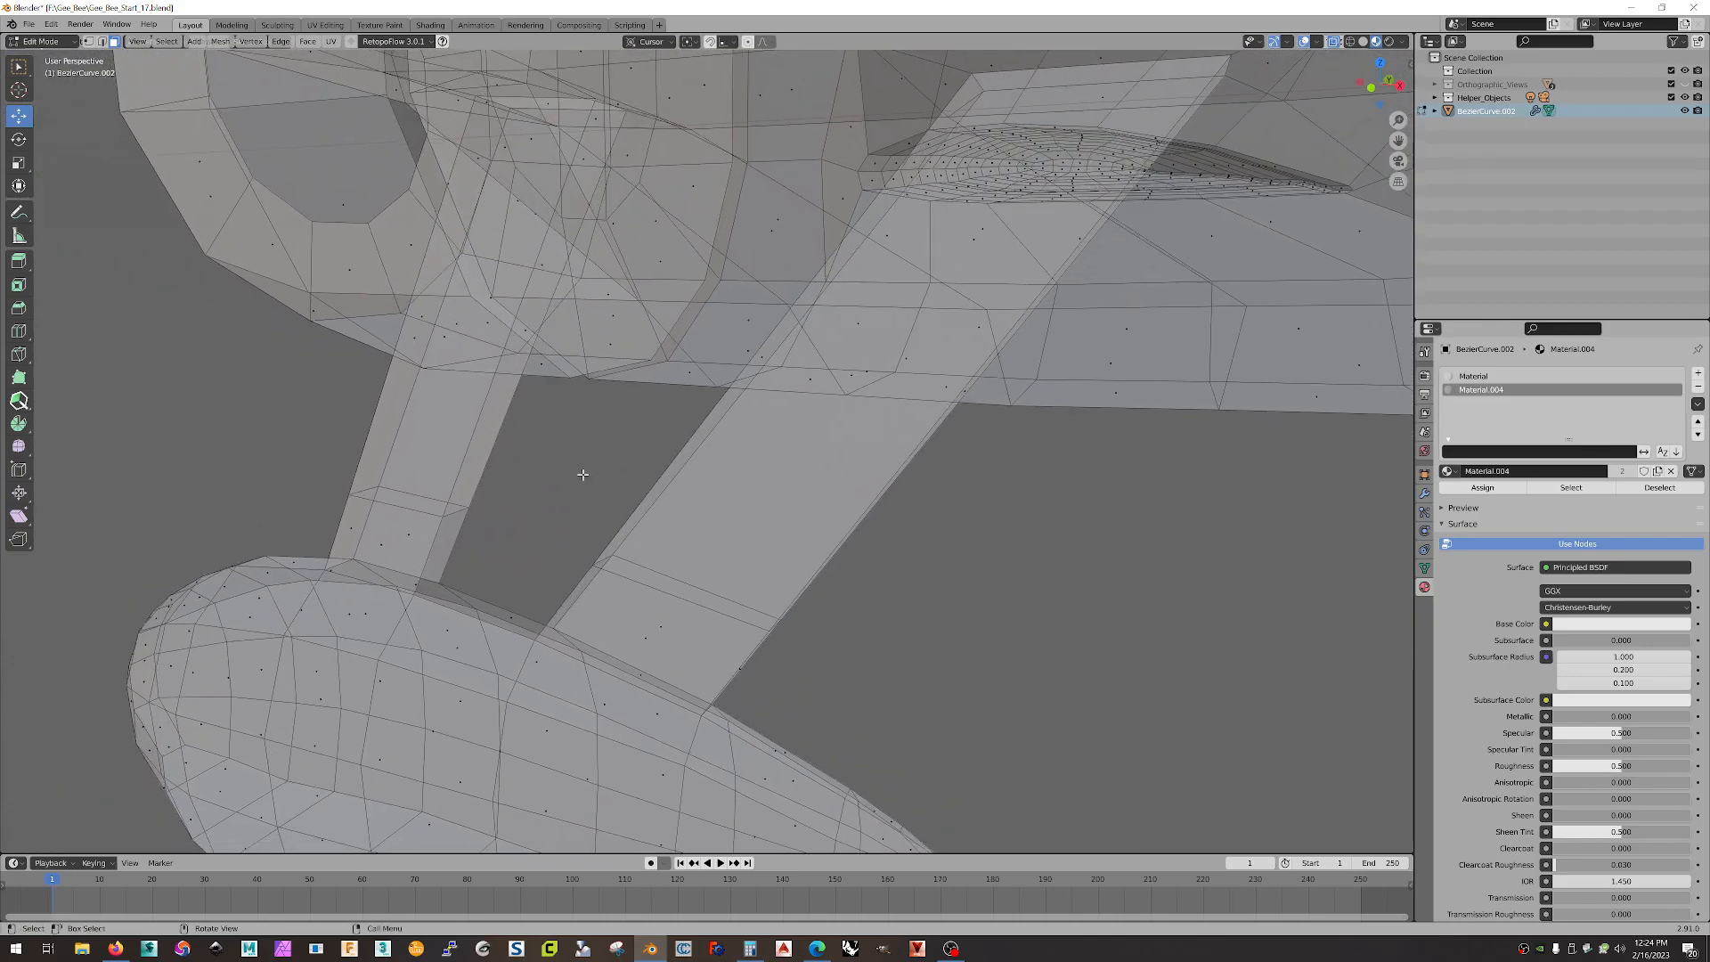
alt+click(456, 513)
middle_drag(462, 520, 706, 602)
right_click(706, 601)
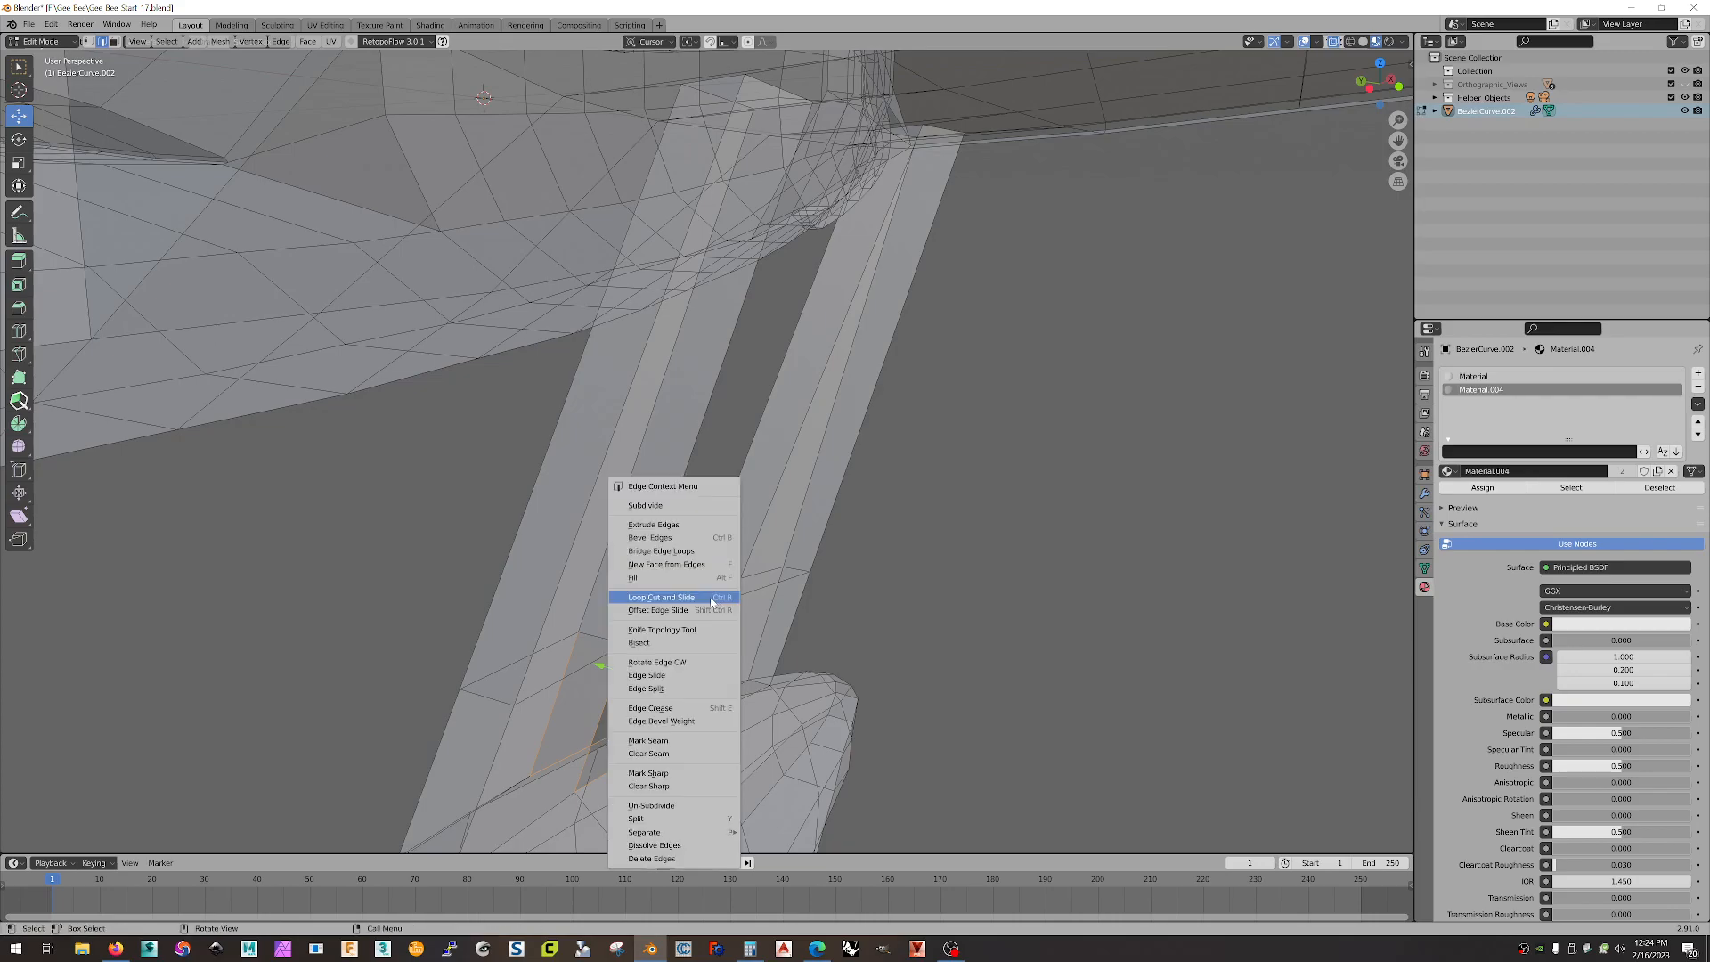
click(693, 552)
middle_drag(889, 595, 886, 635)
click(902, 635)
key(ctrl+z)
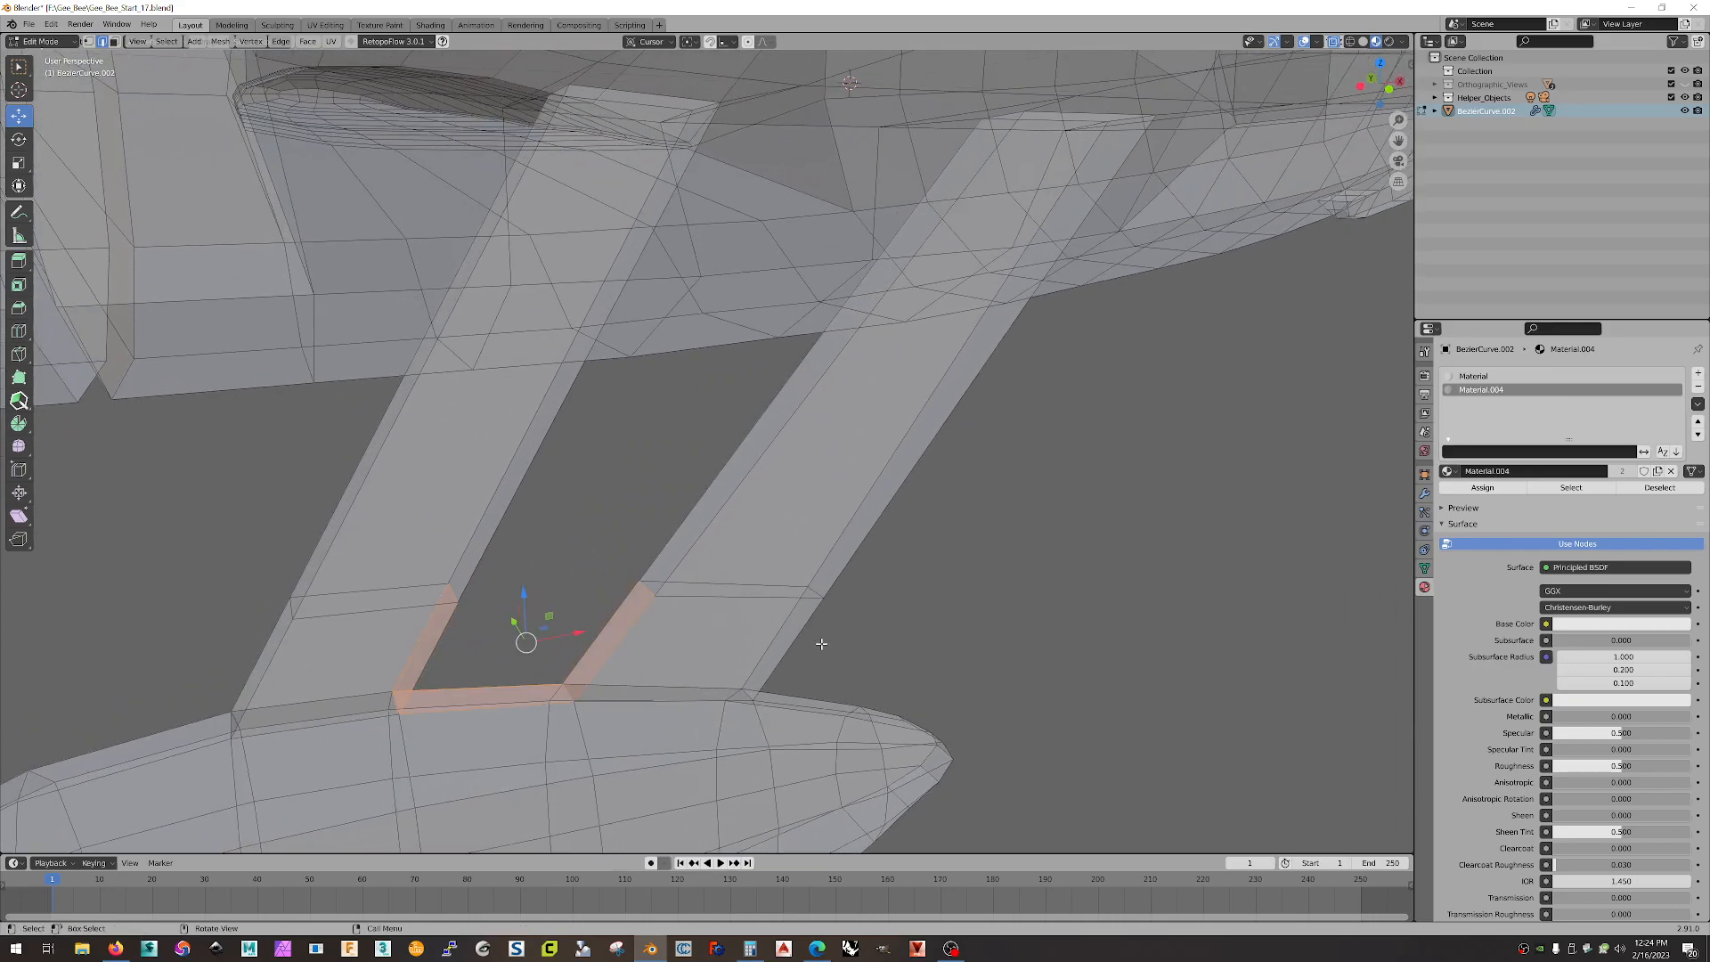
key(ctrl+z)
key(ctrl+z)
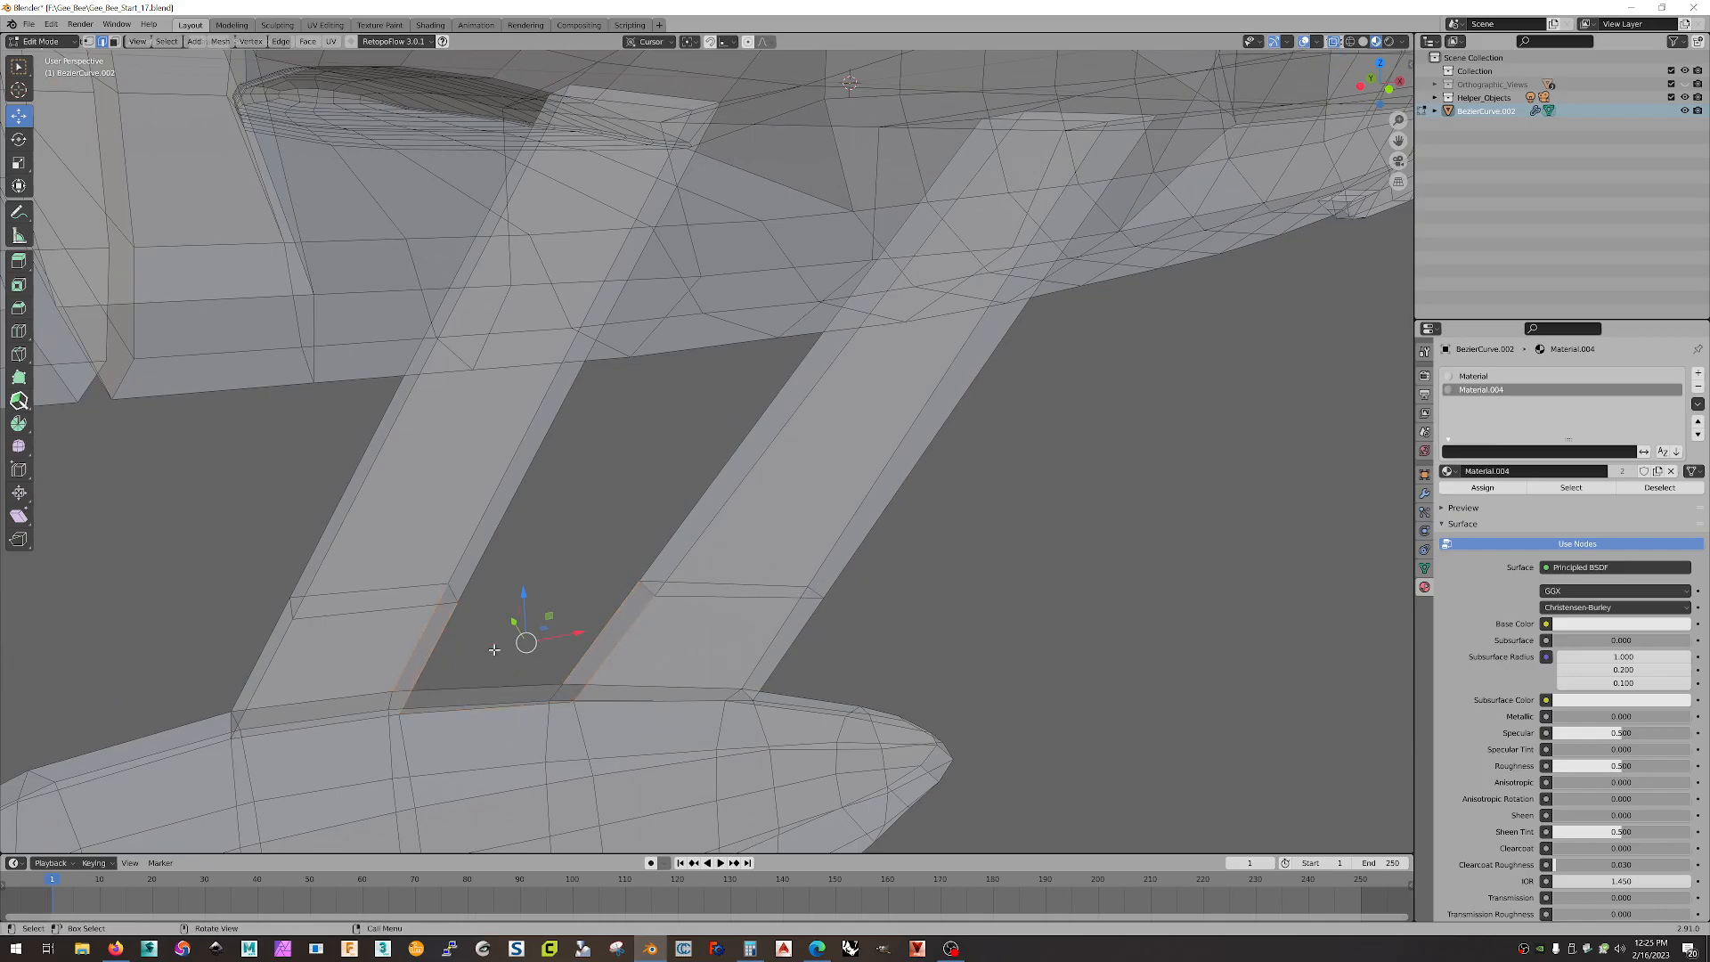
- Try to bridge the facing lower edges of both struts in a single operation
right_click(615, 606)
click(634, 601)
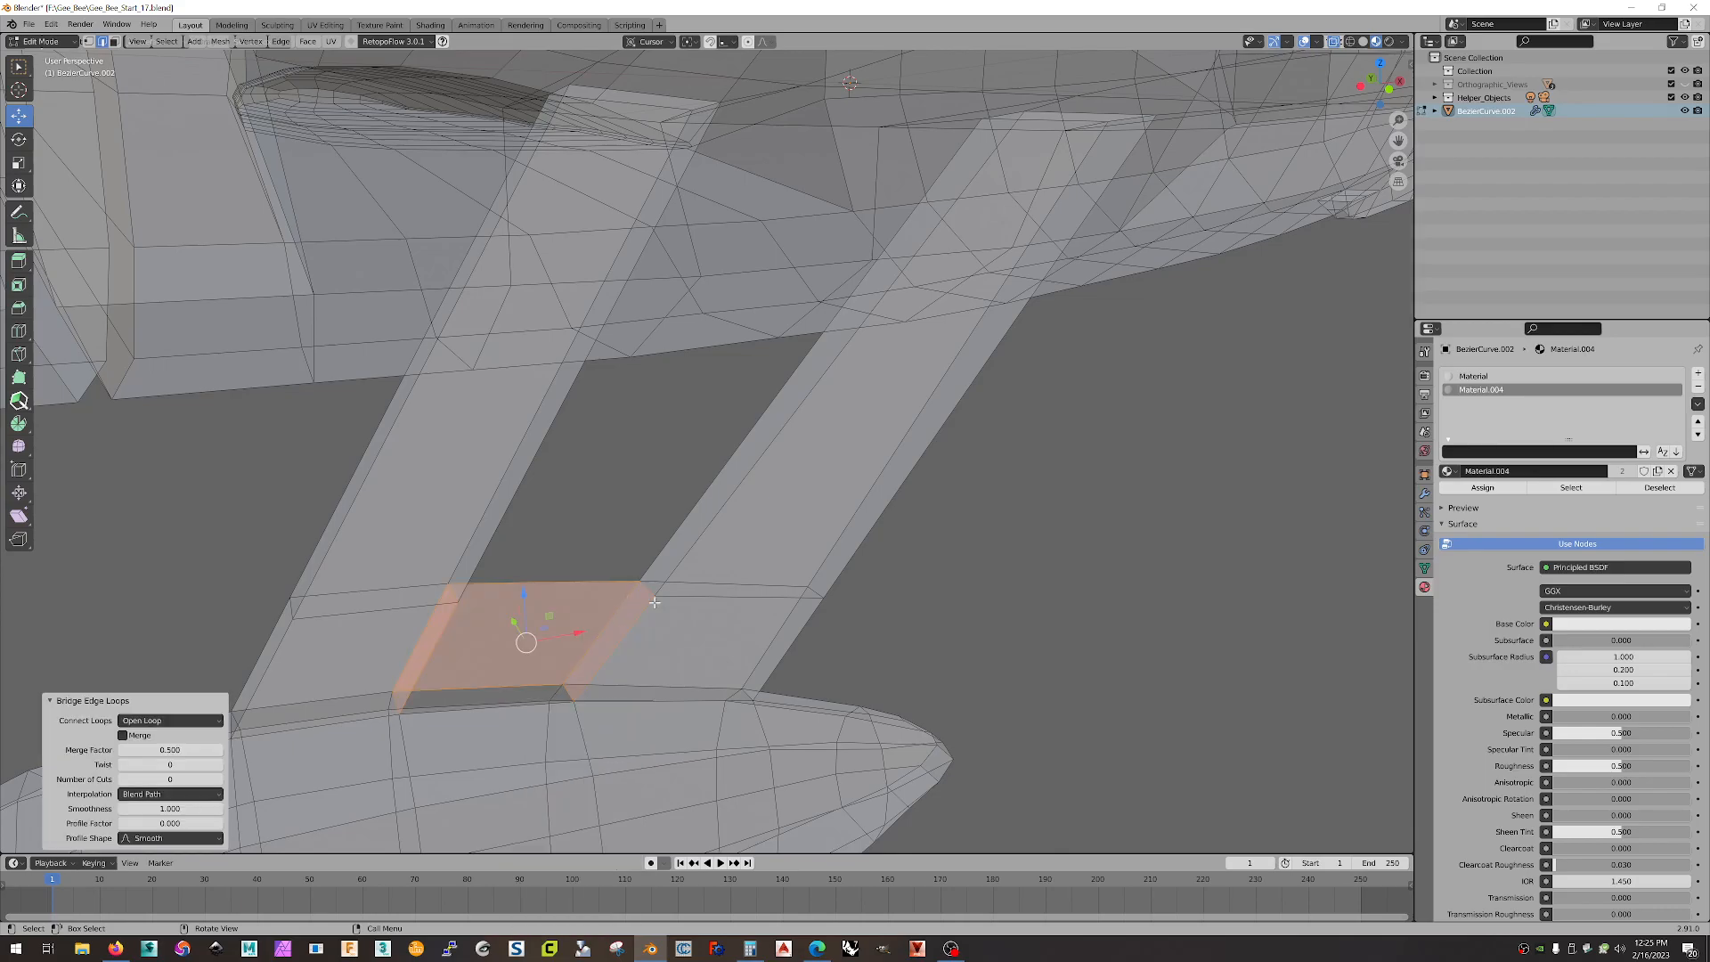
mouse_move(732, 649)
middle_down()
mouse_move(810, 630)
mouse_move(726, 624)
middle_up()
key(ctrl+z)
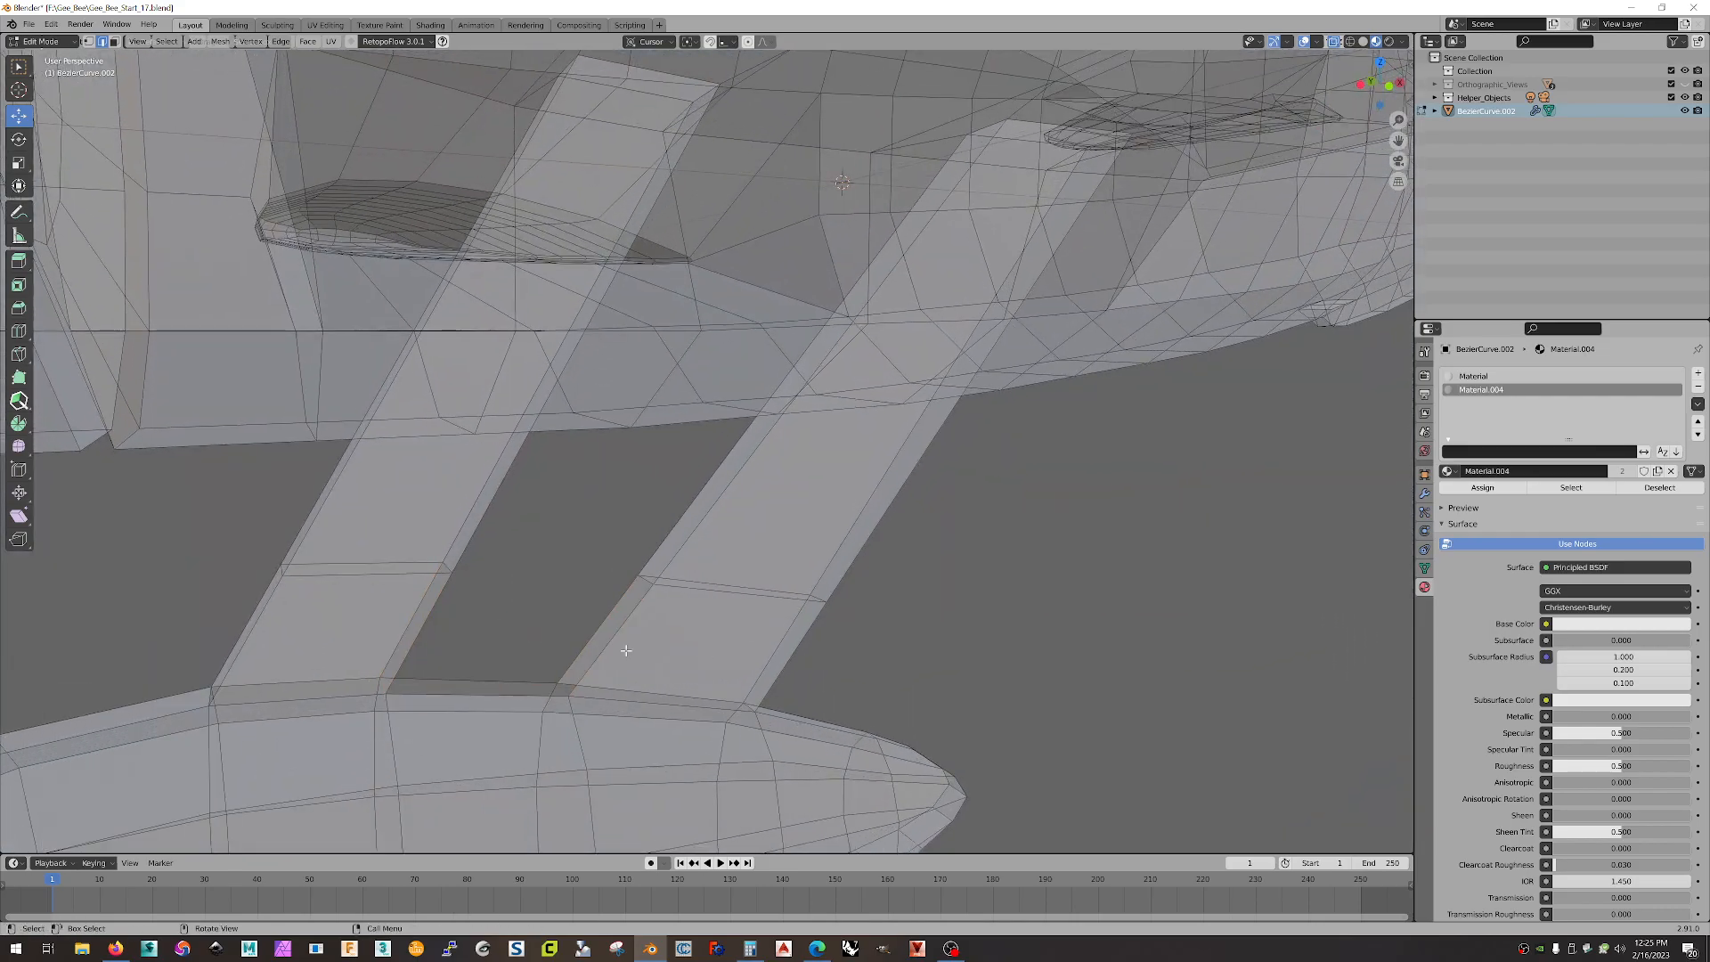
- Bridge the facing lower strut edges on one side, and bridge the short upper edges across the gap as a top face
middle_drag(433, 604, 539, 670)
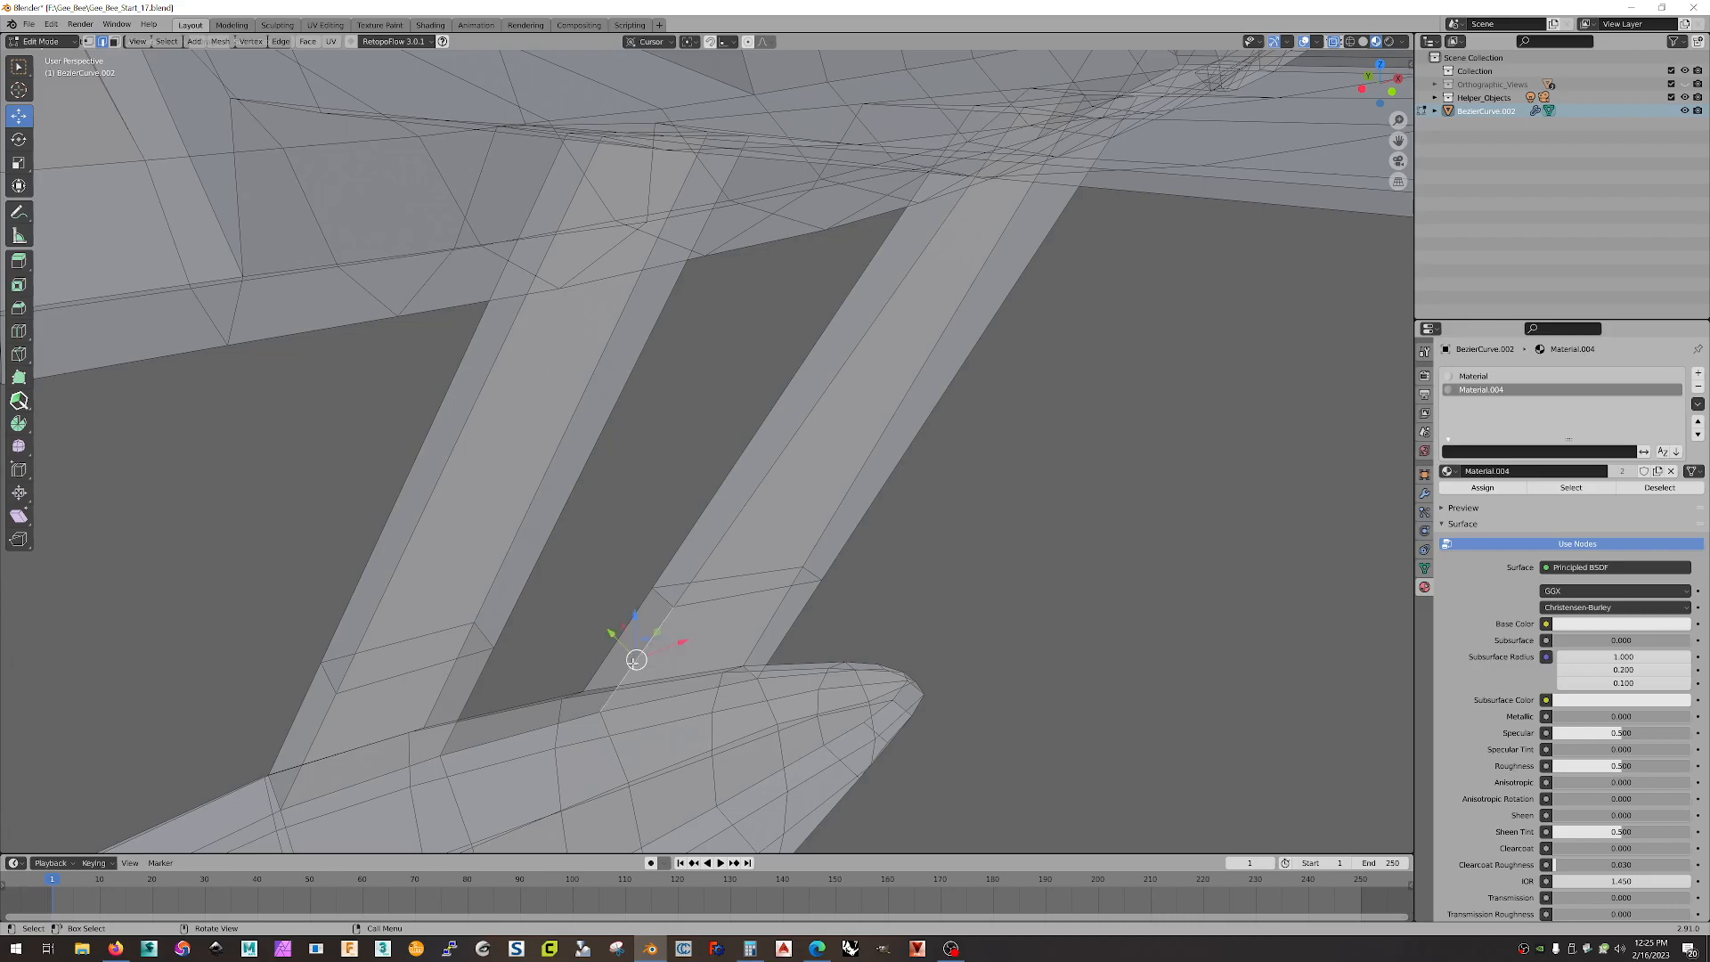
right_click(474, 680)
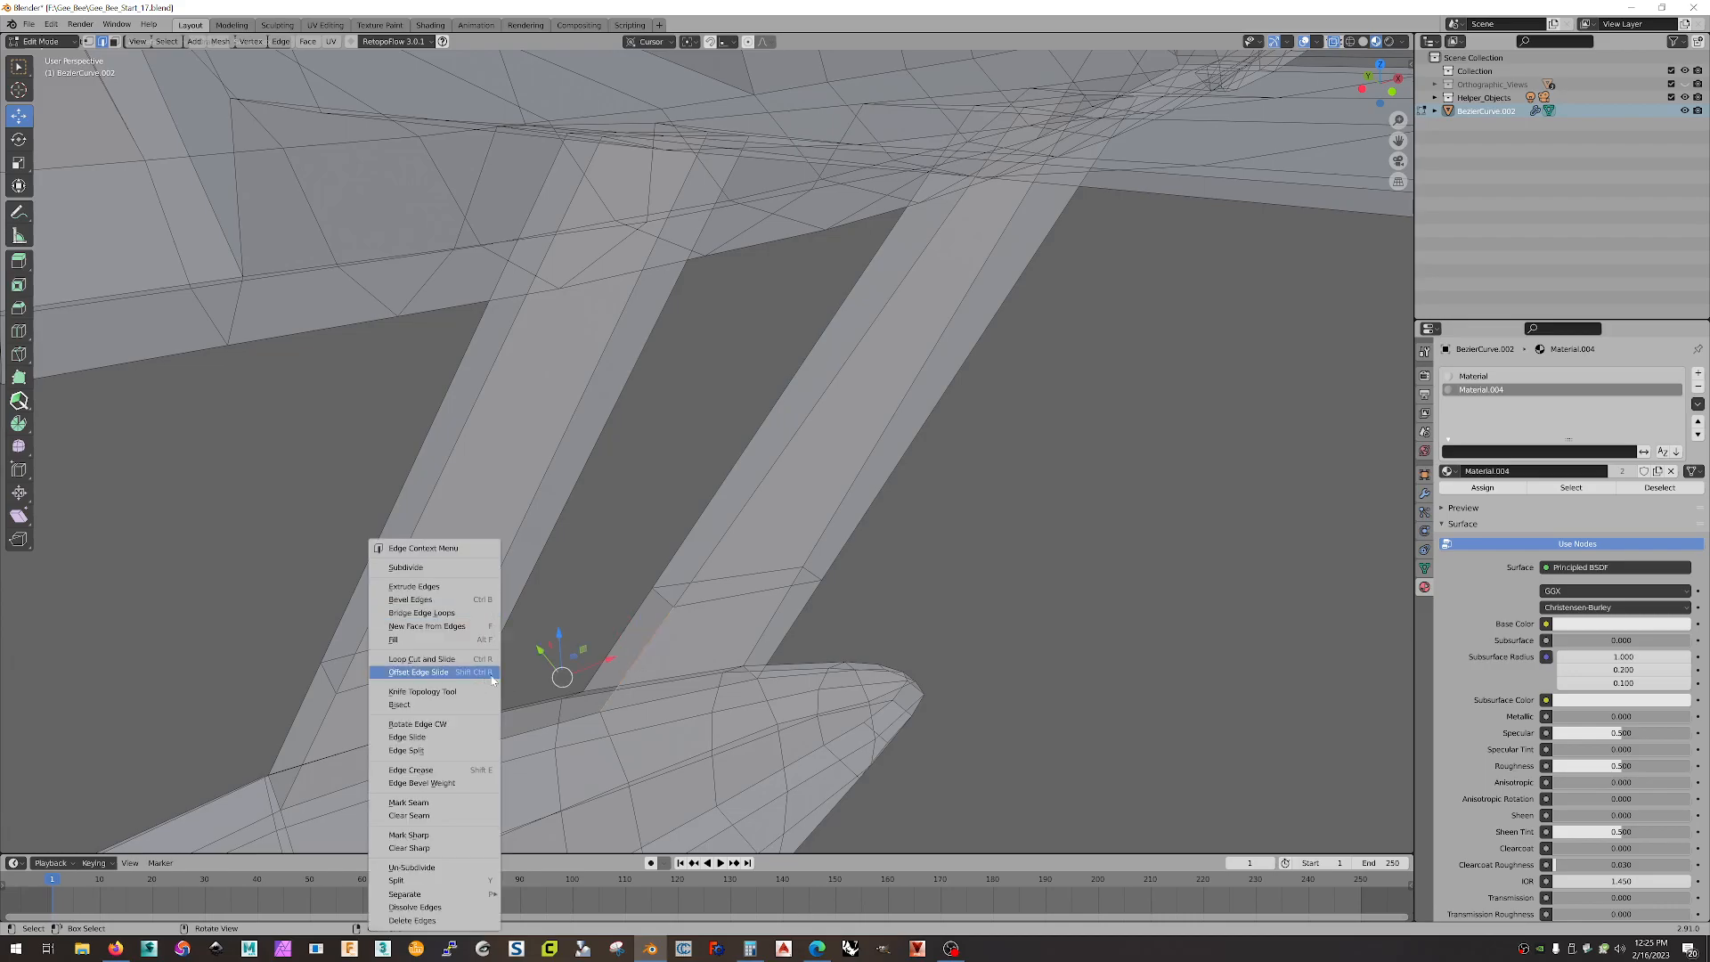
click(469, 609)
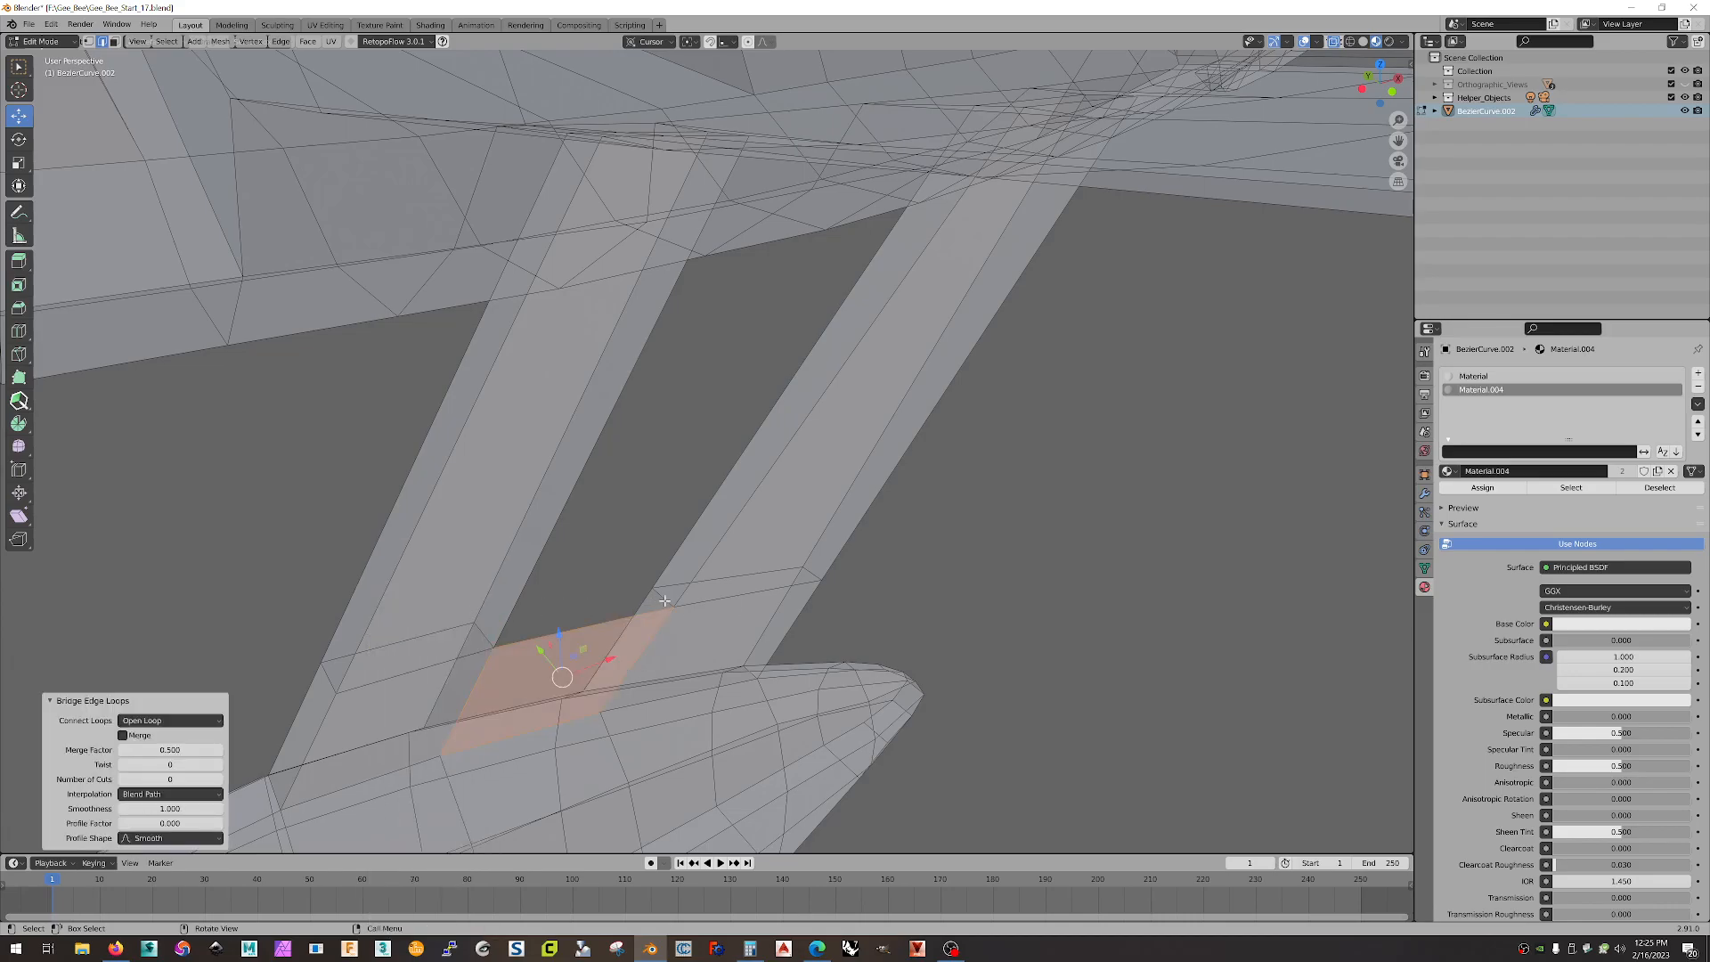
key(ctrl+z)
right_click(481, 634)
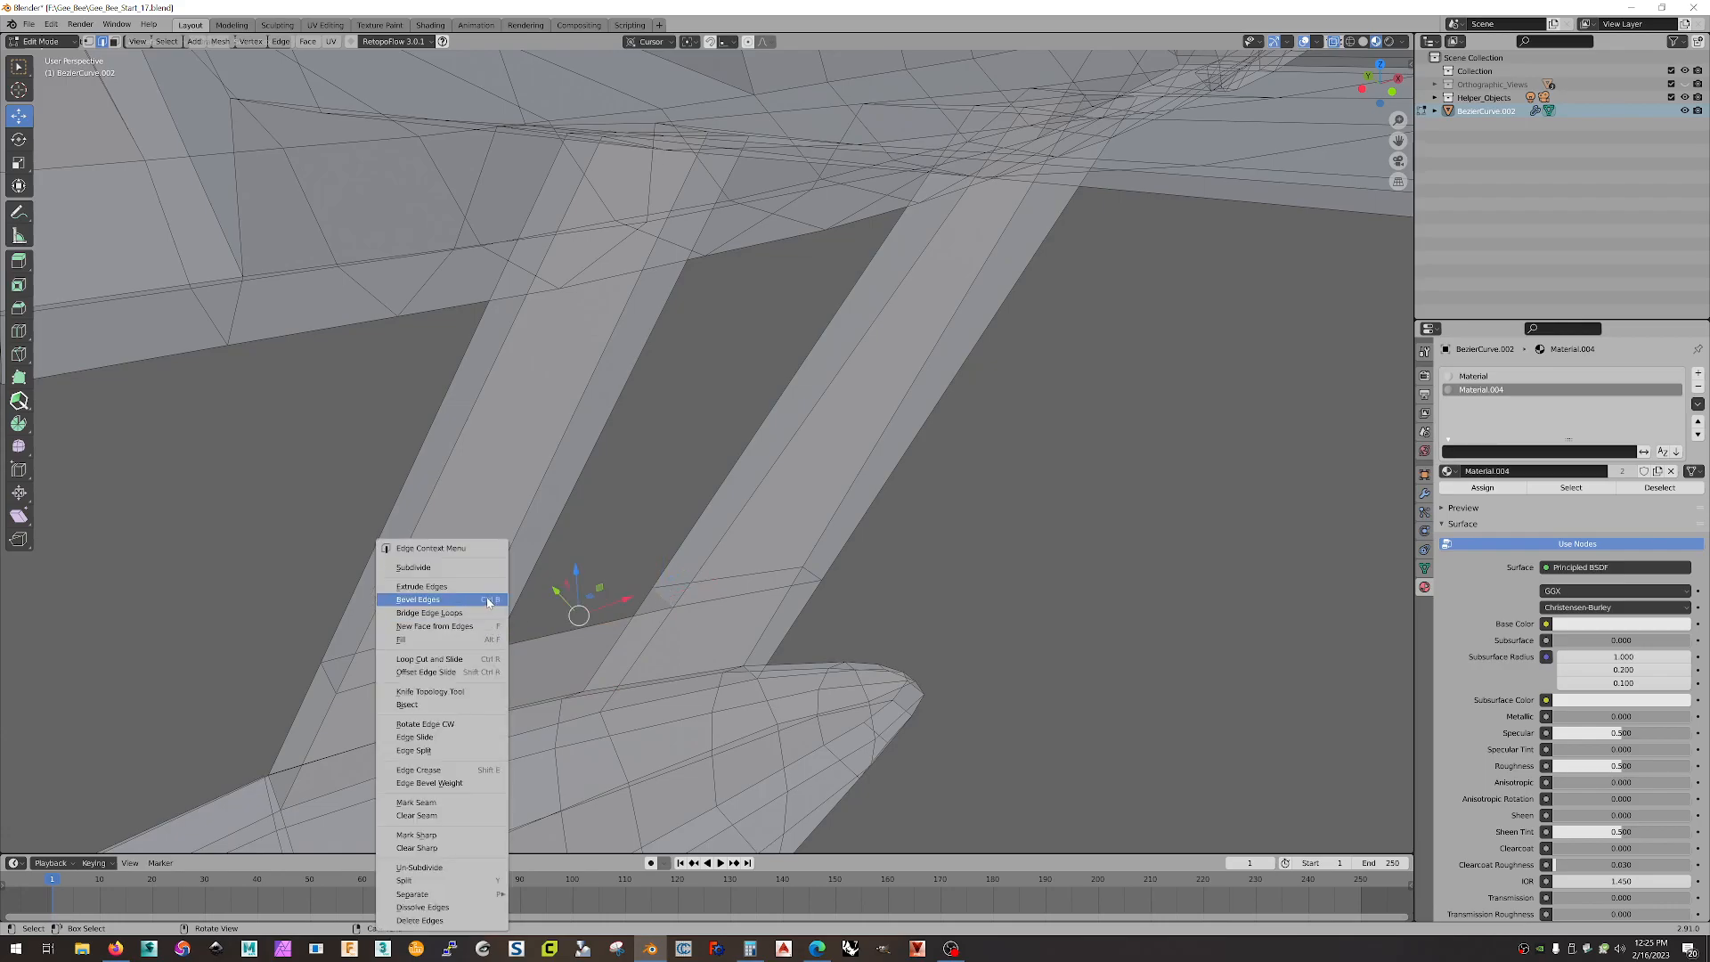
click(472, 611)
middle_drag(472, 611, 684, 605)
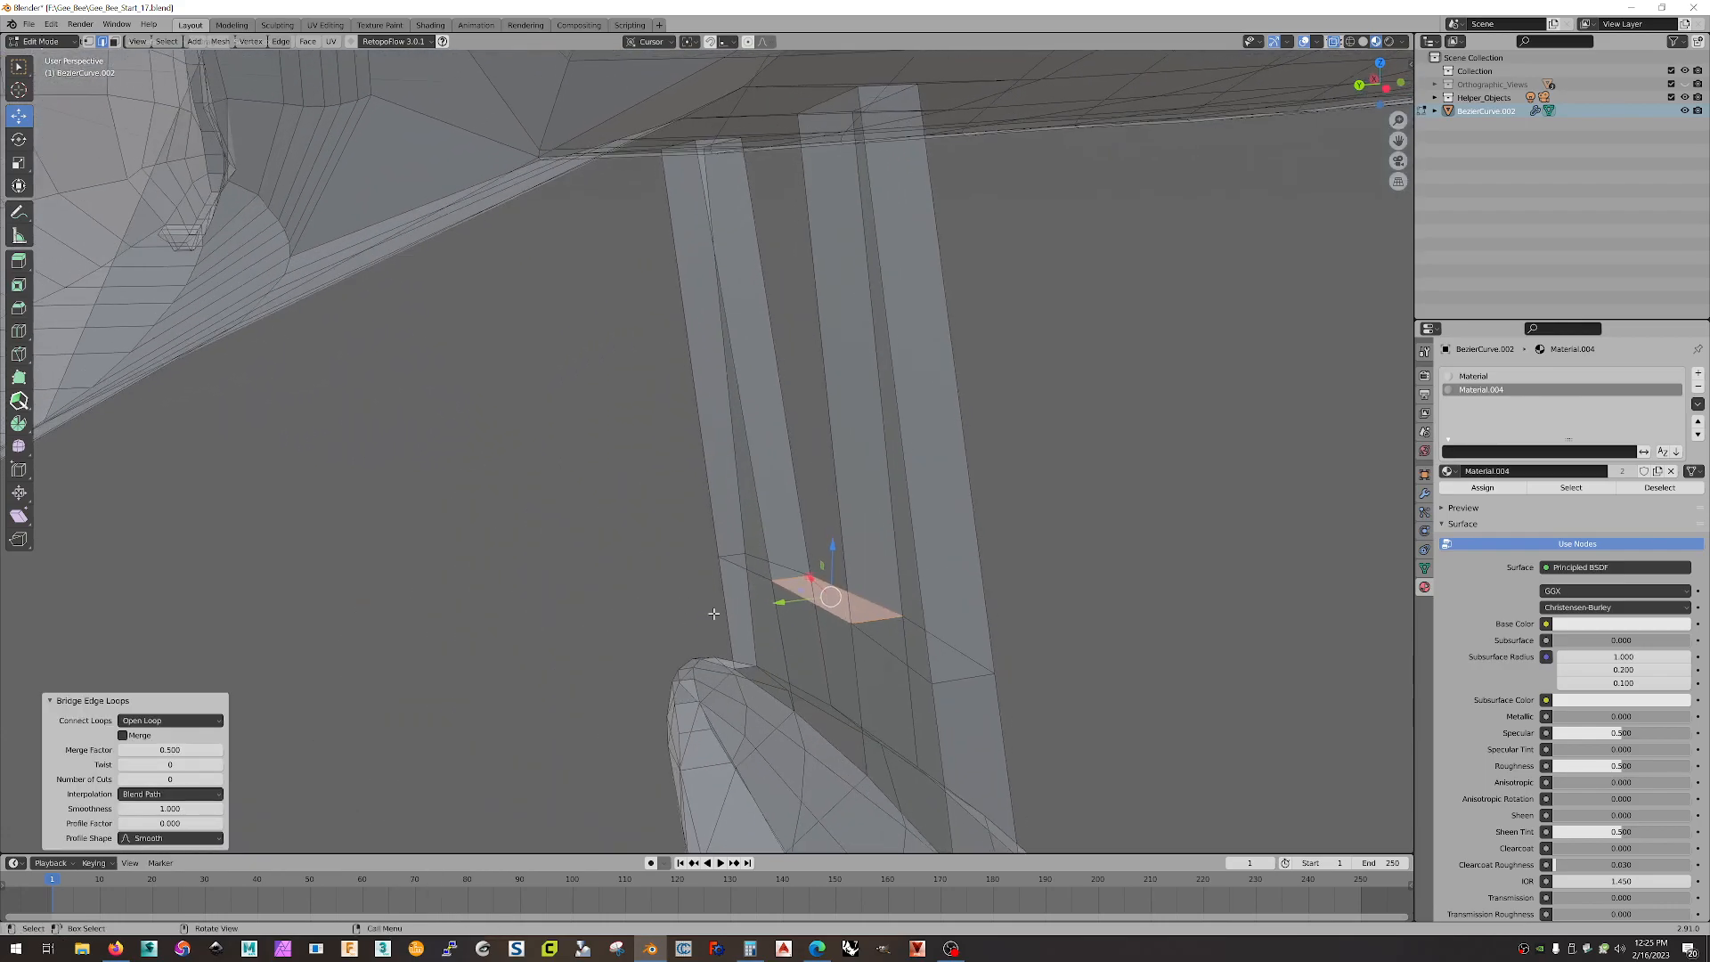
- Select the facing lower strut edges on the remaining open side and bridge them to close the web between the struts
click(782, 646)
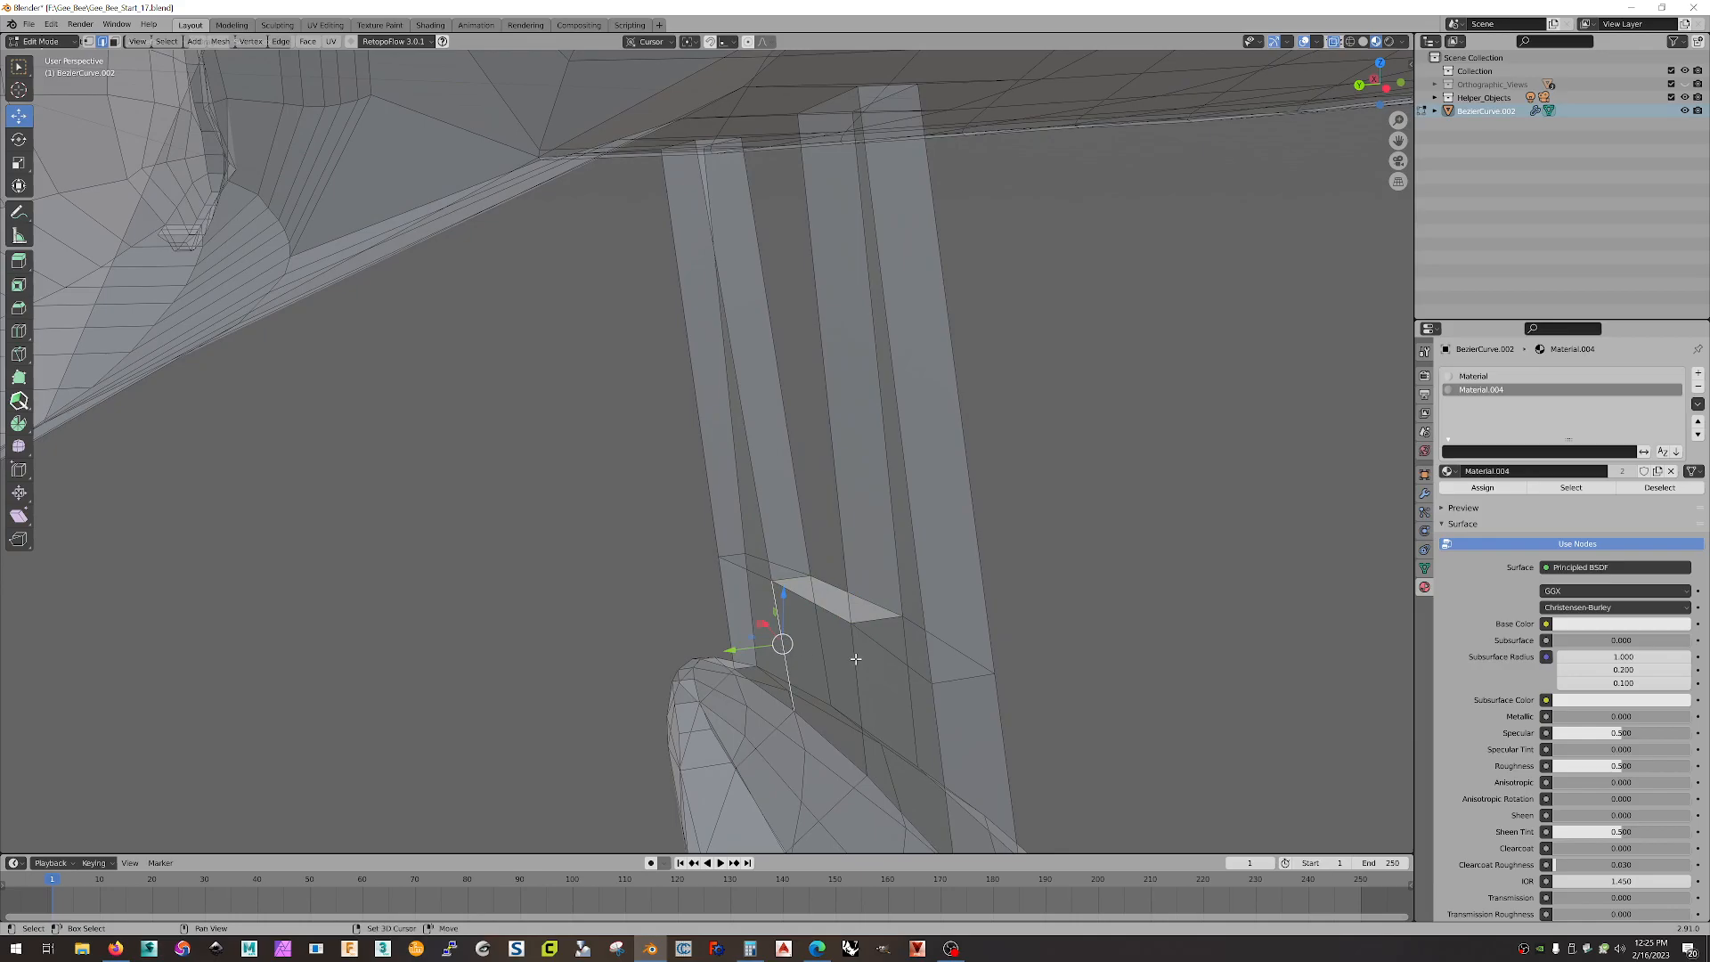
shift+click(855, 658)
right_click(855, 659)
click(833, 613)
middle_drag(1106, 633, 882, 584)
scroll(908, 631, down, 4)
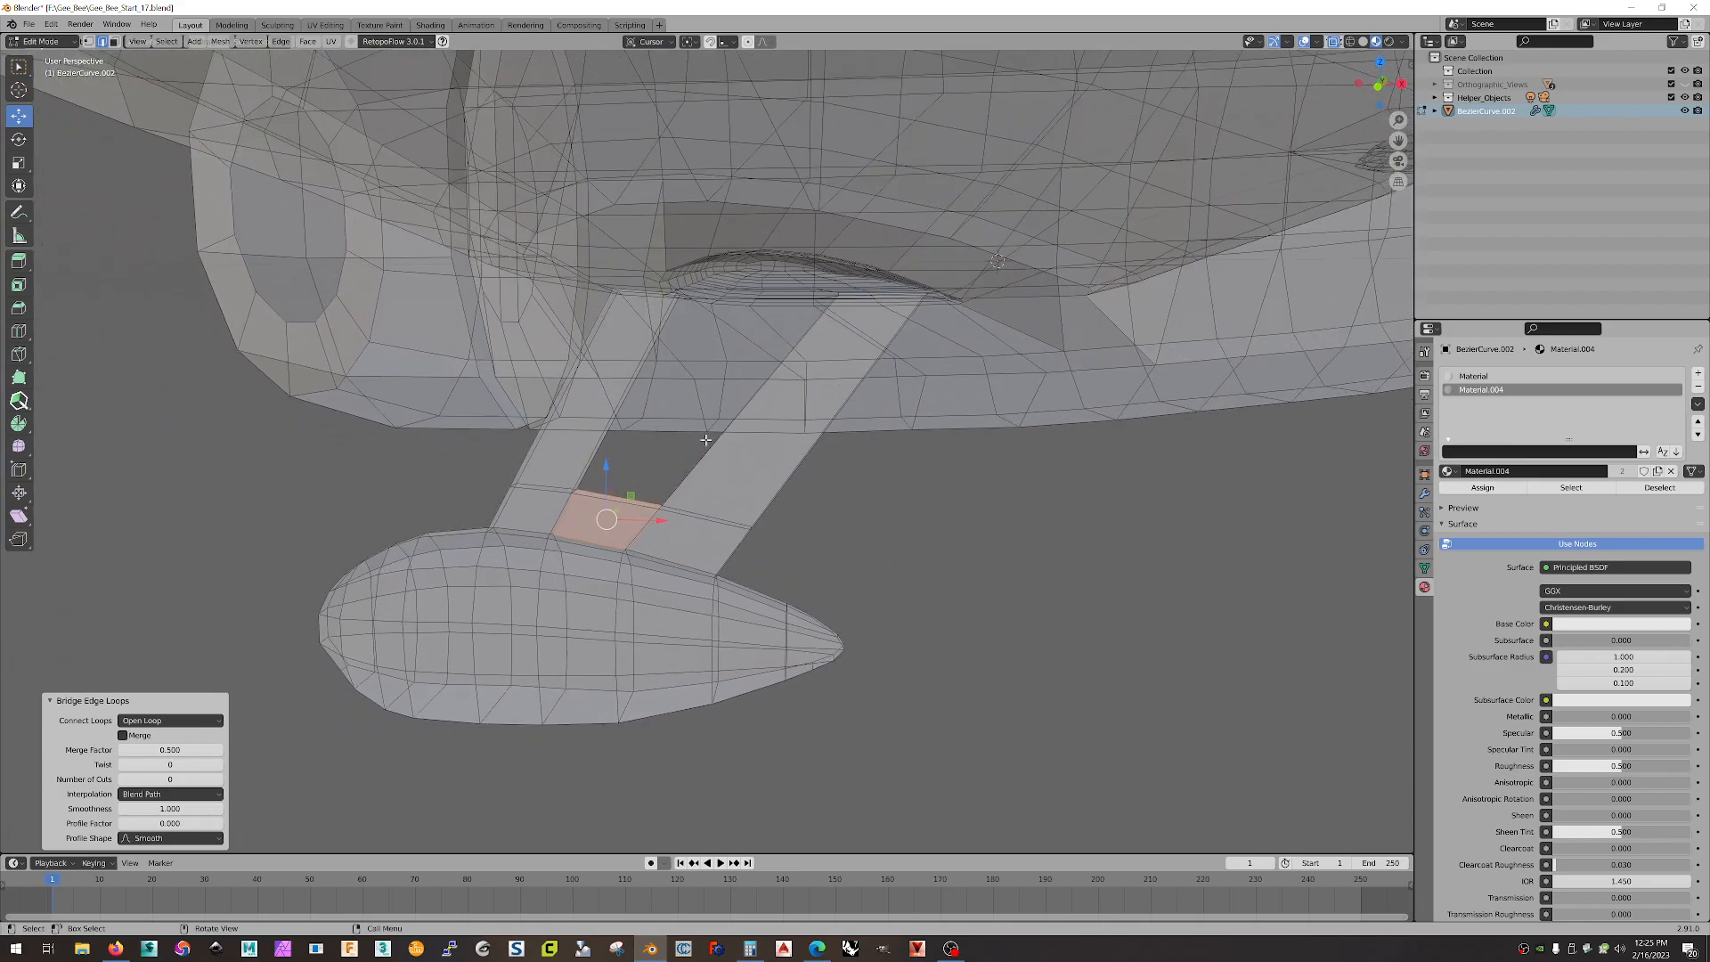
- Add two loop cuts around the rear landing gear strut, one near mid-length and one closer to the wing
middle_drag(924, 514, 878, 466)
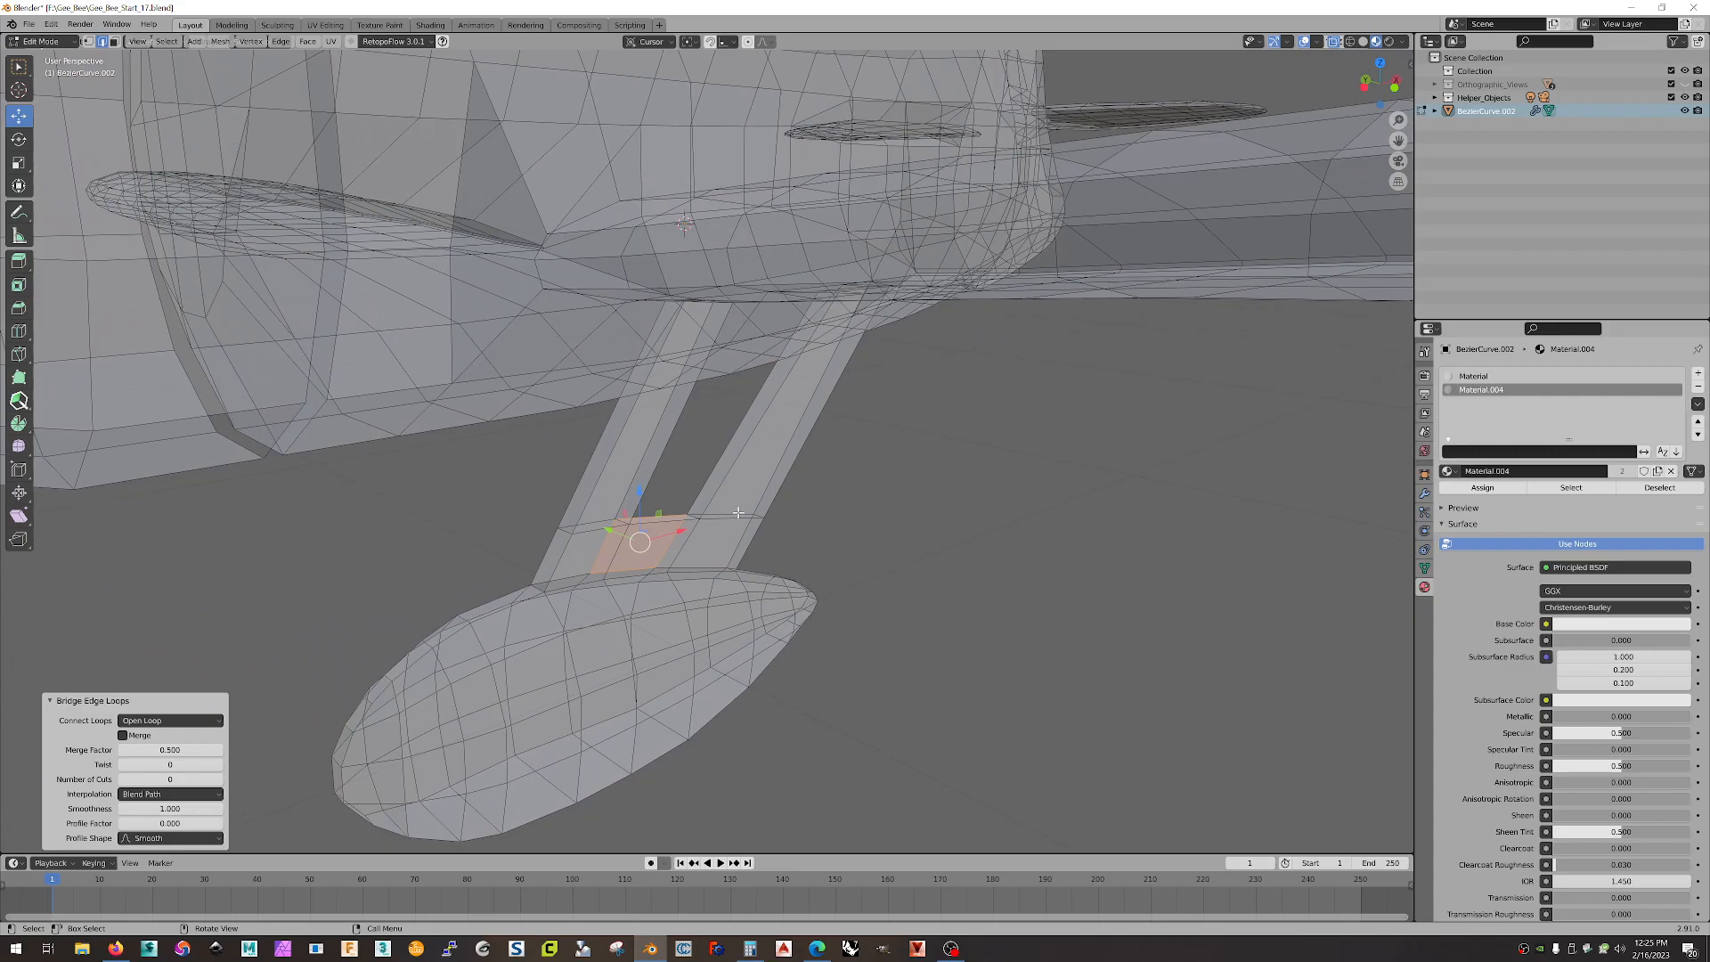
right_click(787, 434)
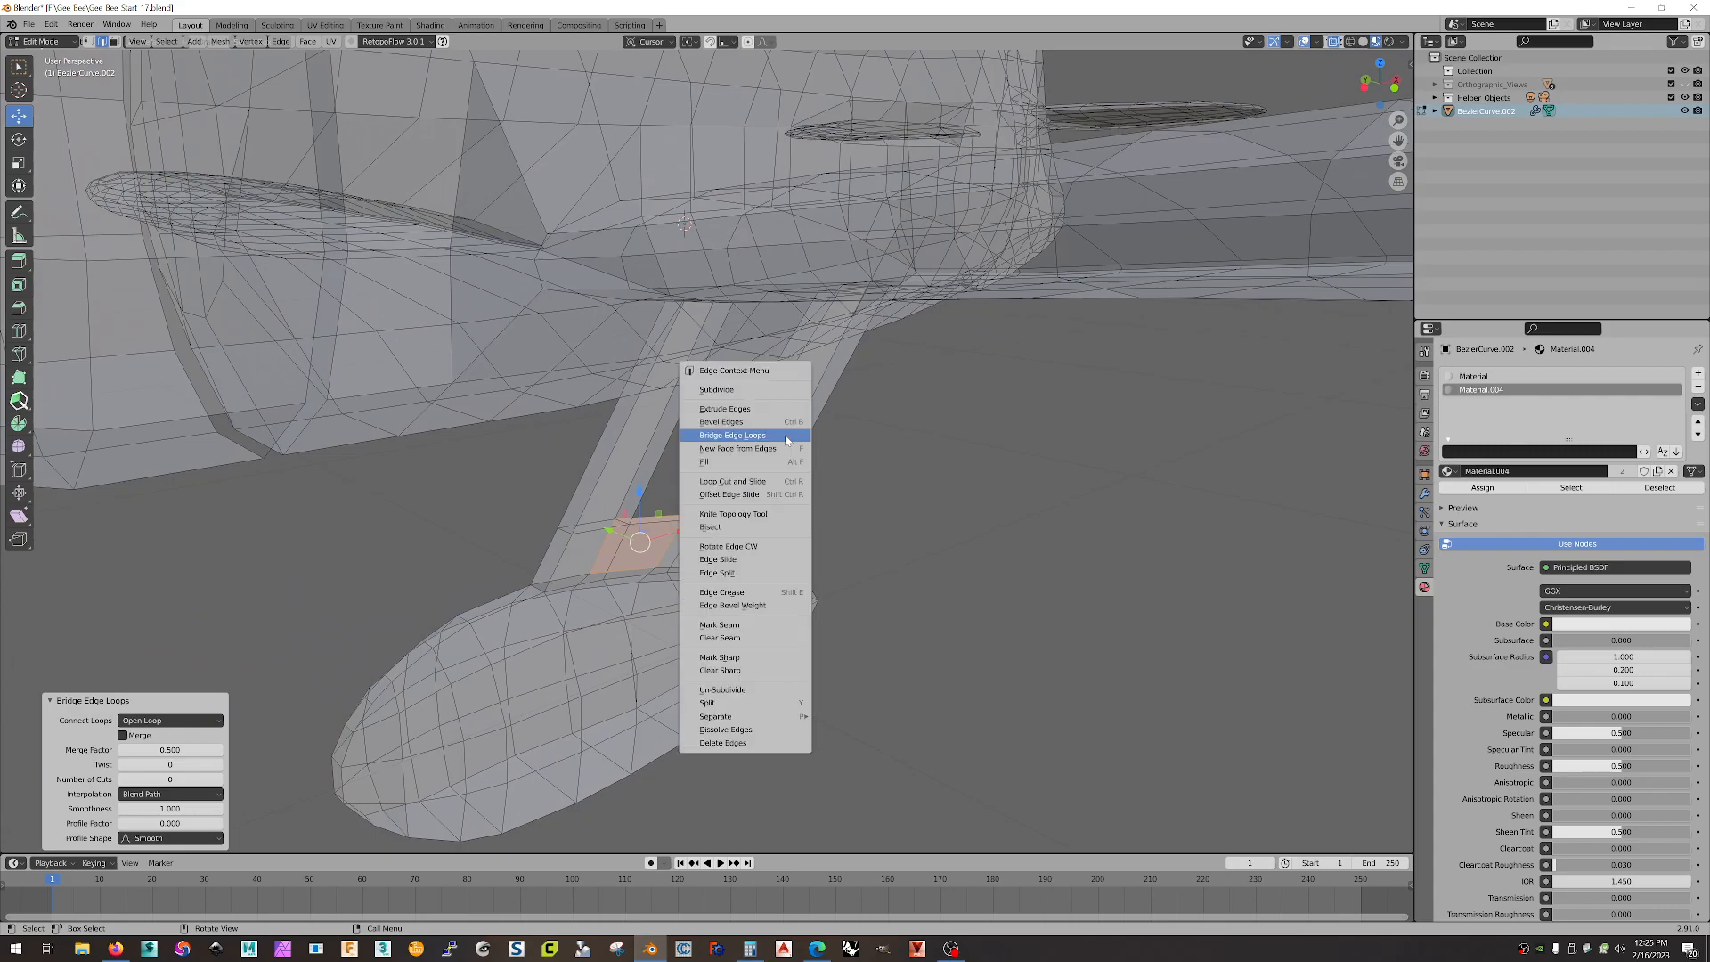
click(779, 437)
right_click(790, 423)
click(767, 472)
click(804, 408)
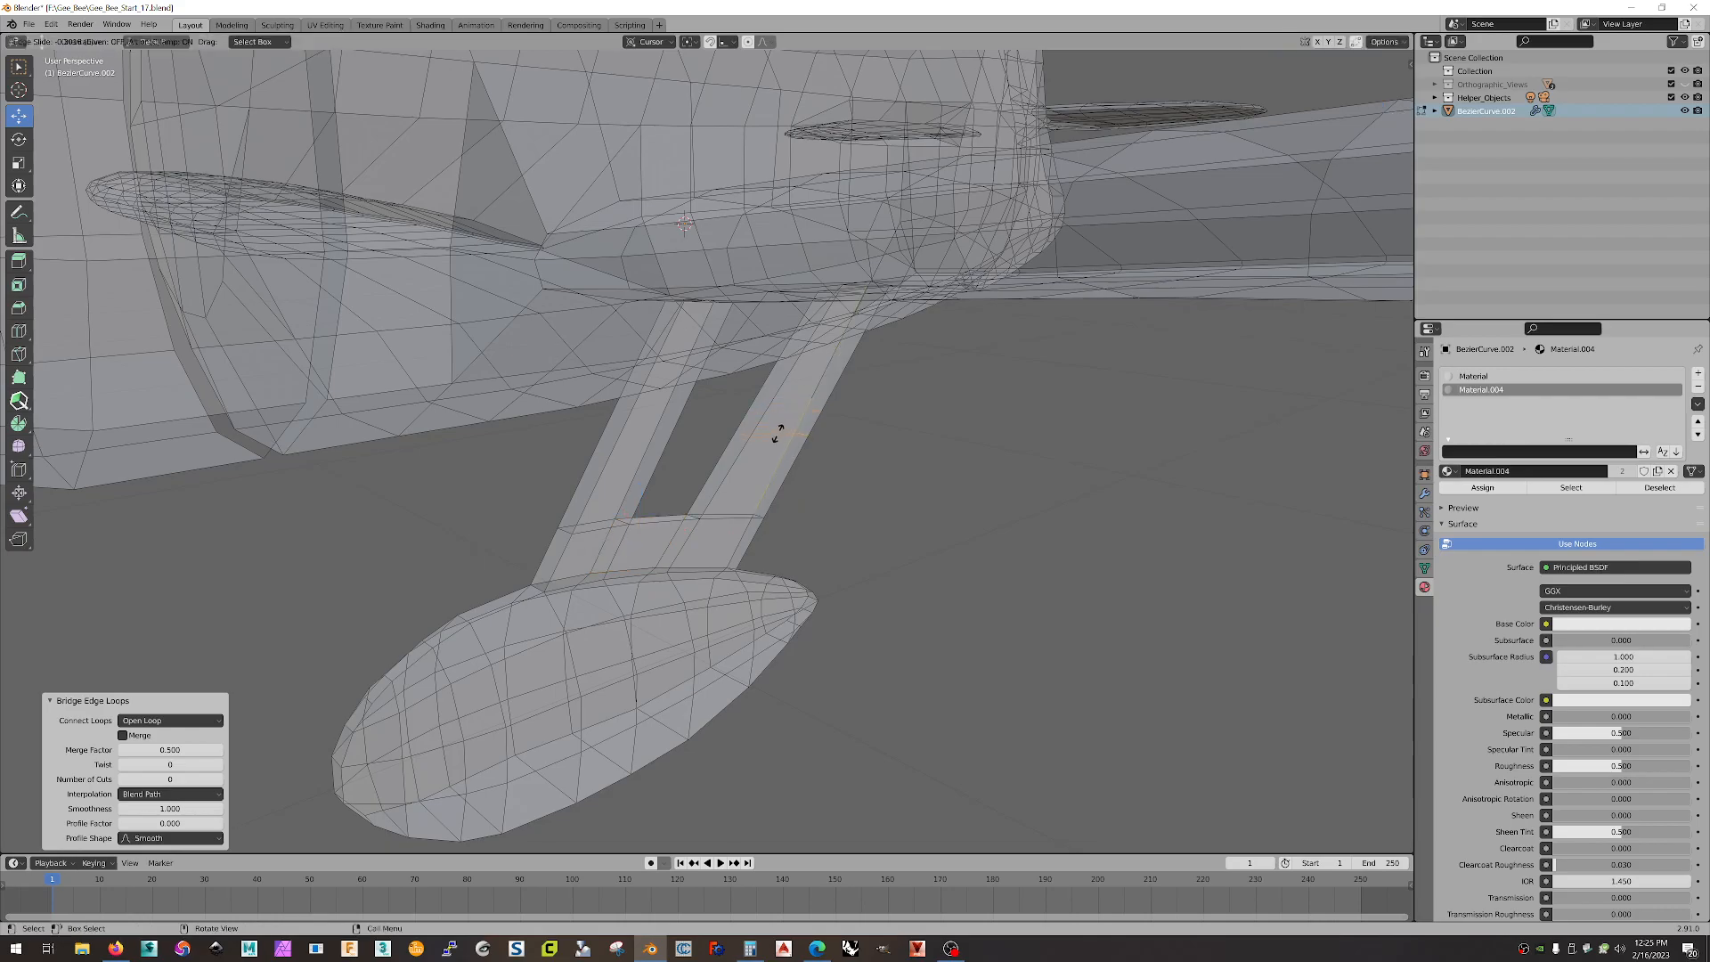
click(771, 449)
right_click(817, 389)
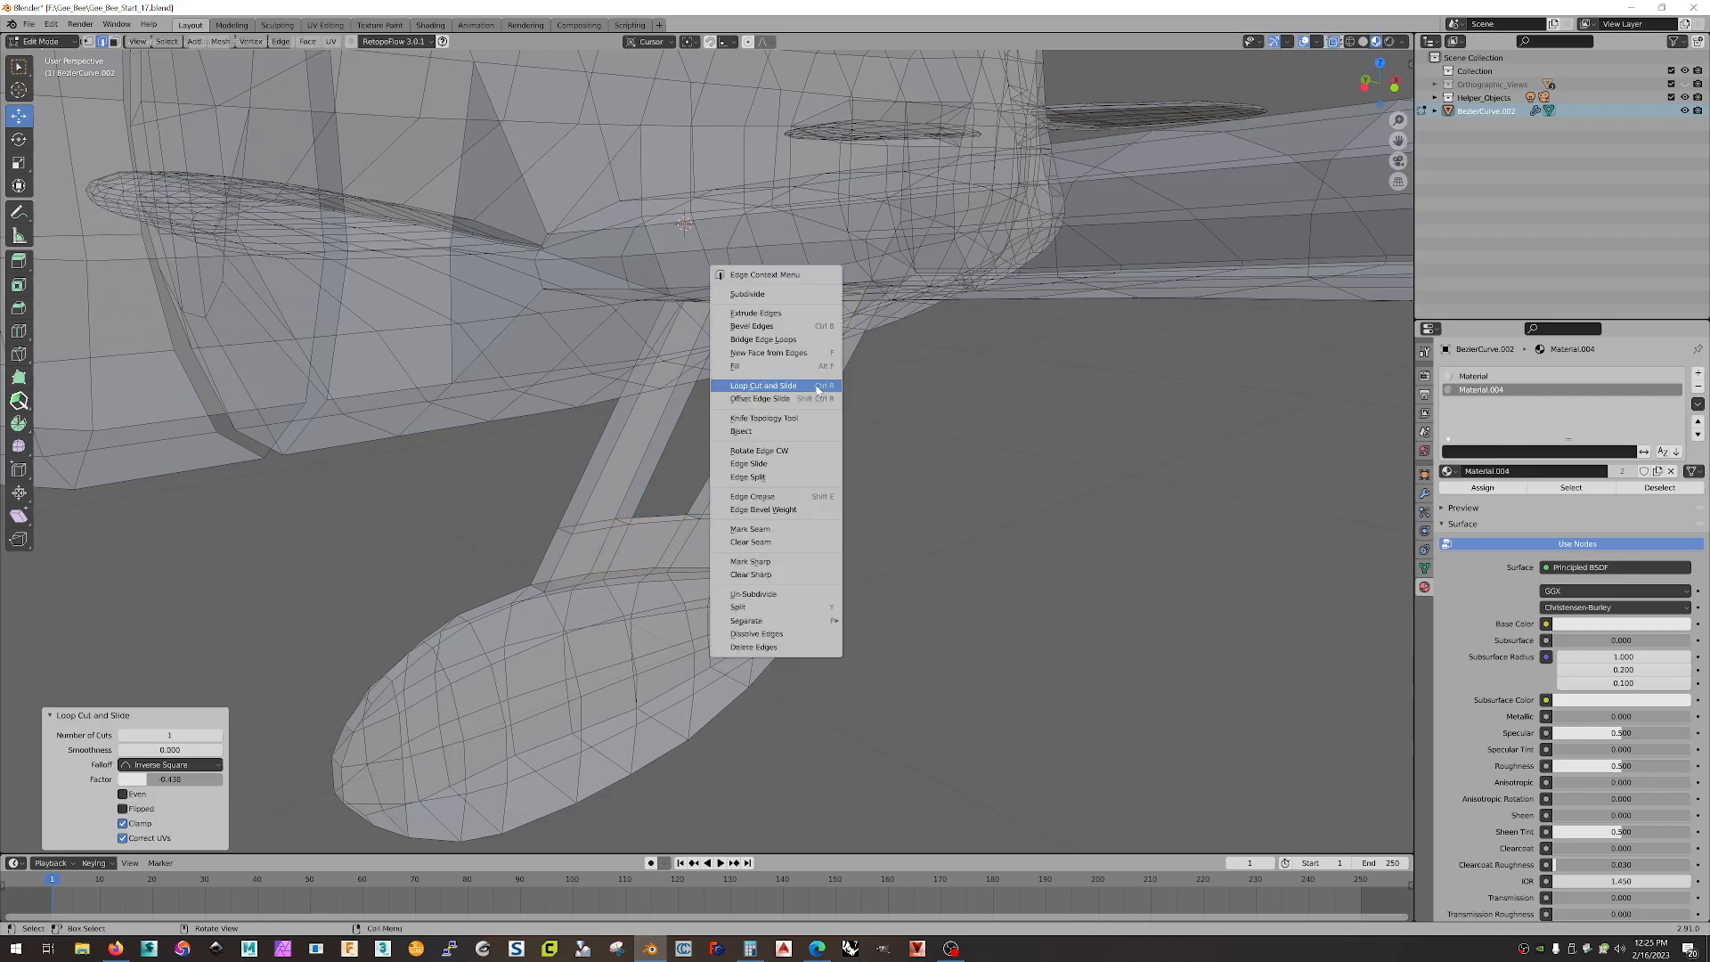
click(764, 386)
click(822, 378)
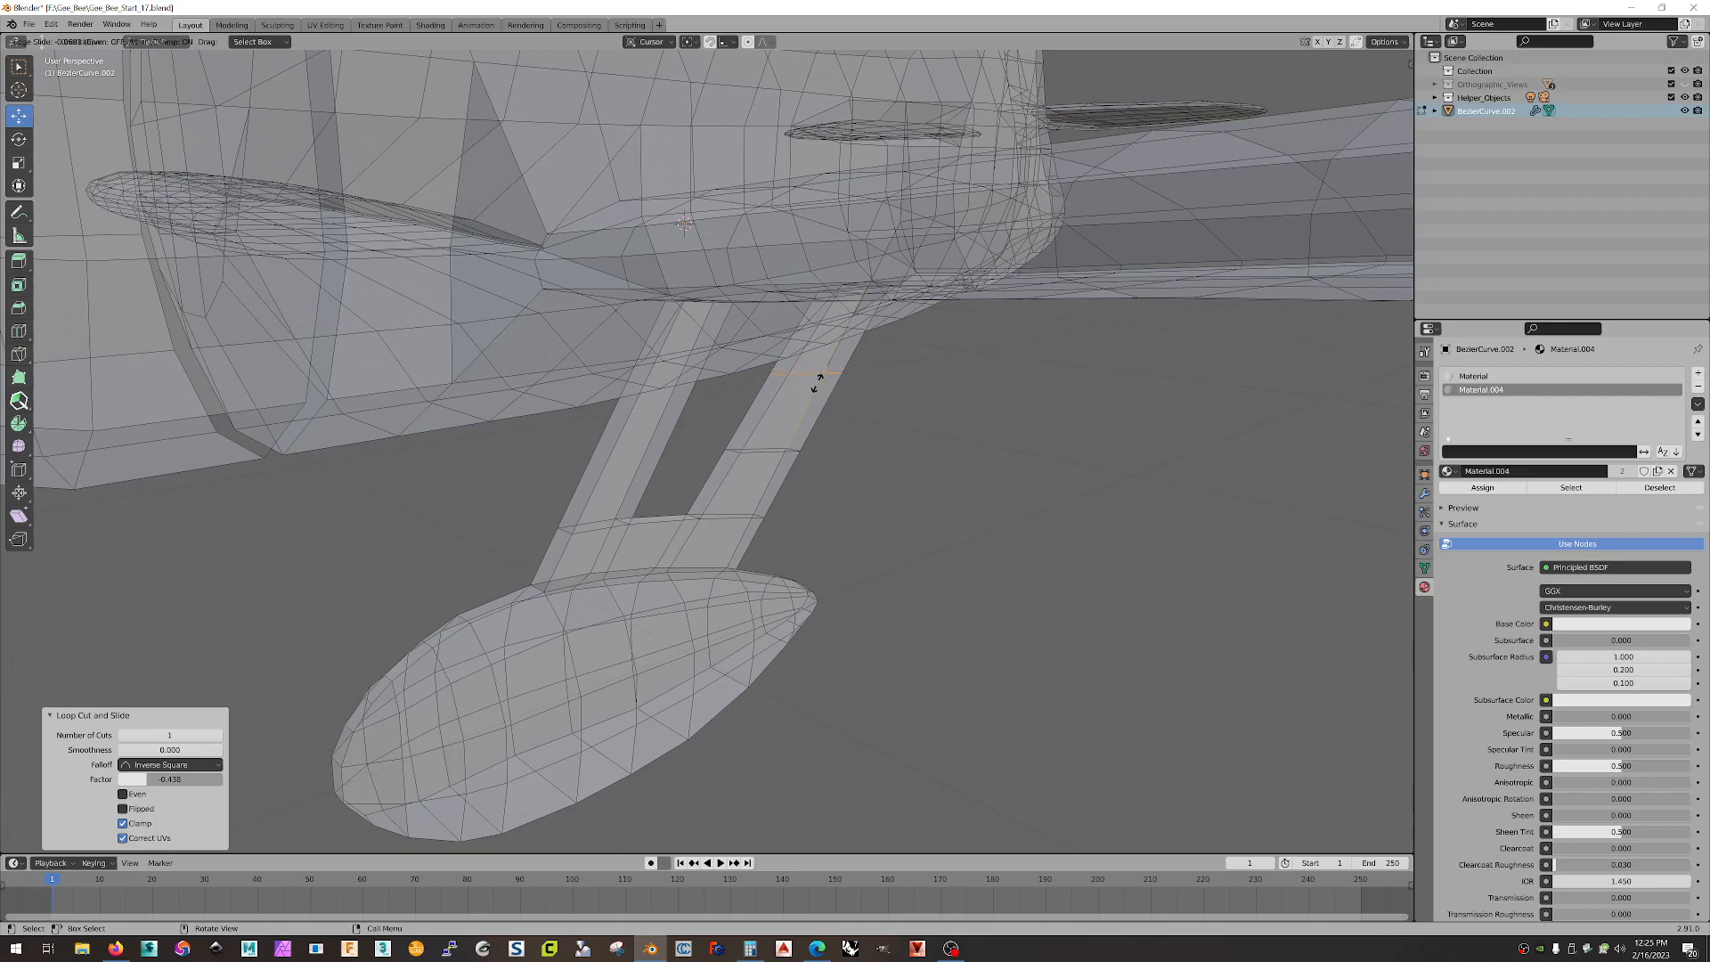
click(808, 375)
- Add two loop cuts around the front landing gear strut at roughly the same heights as on the rear strut
right_click(649, 441)
click(649, 445)
click(647, 449)
click(636, 472)
right_click(672, 406)
click(673, 408)
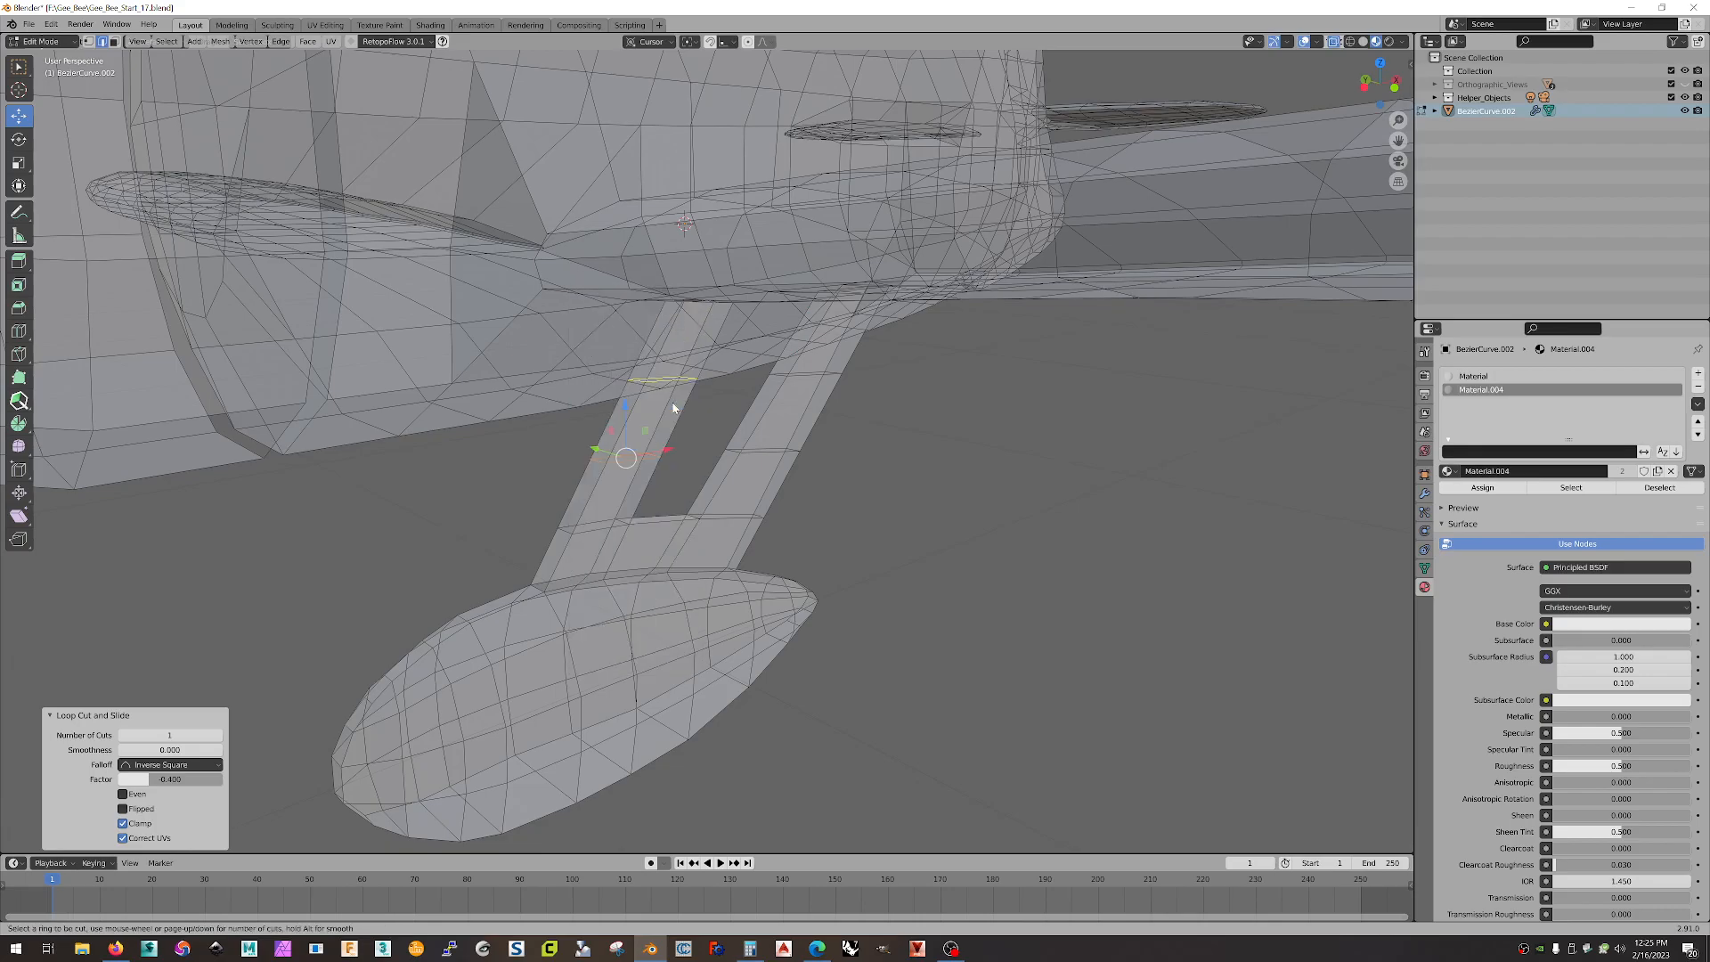
click(682, 403)
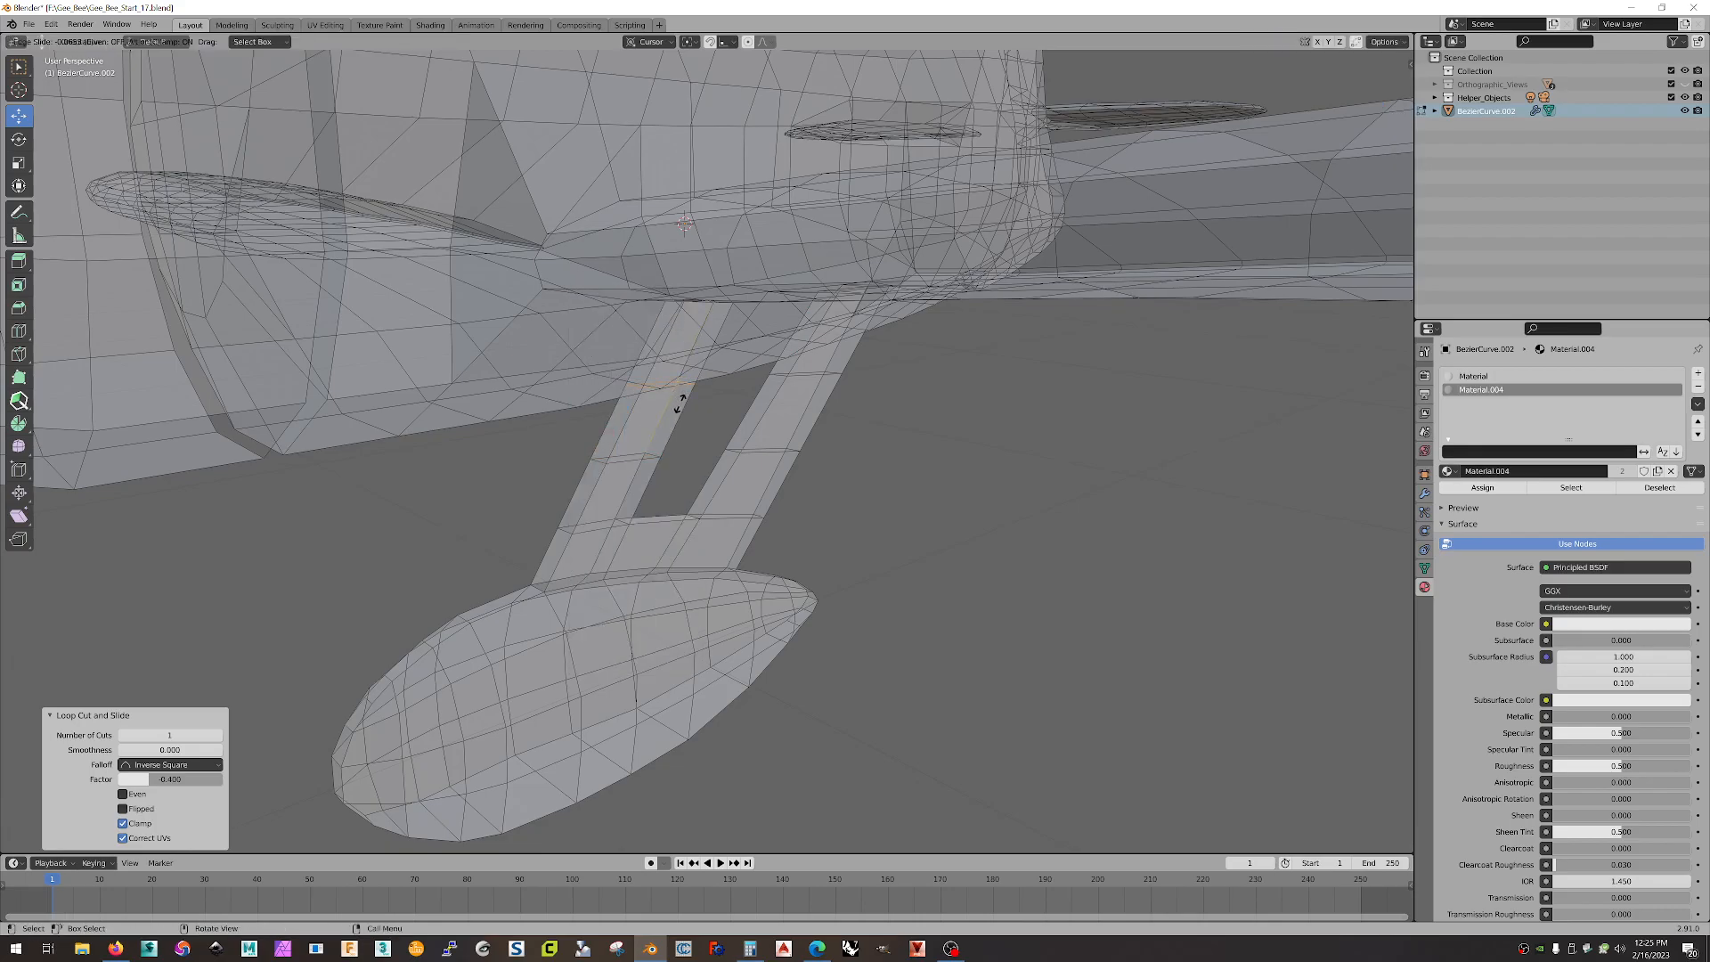
click(679, 403)
- Return to Object Mode and set the Subdivision modifier's viewport level to 2, and deselect the aircraft
middle_drag(928, 523, 863, 533)
scroll(984, 516, down, 6)
click(62, 40)
click(45, 55)
middle_drag(881, 606, 958, 616)
click(1425, 493)
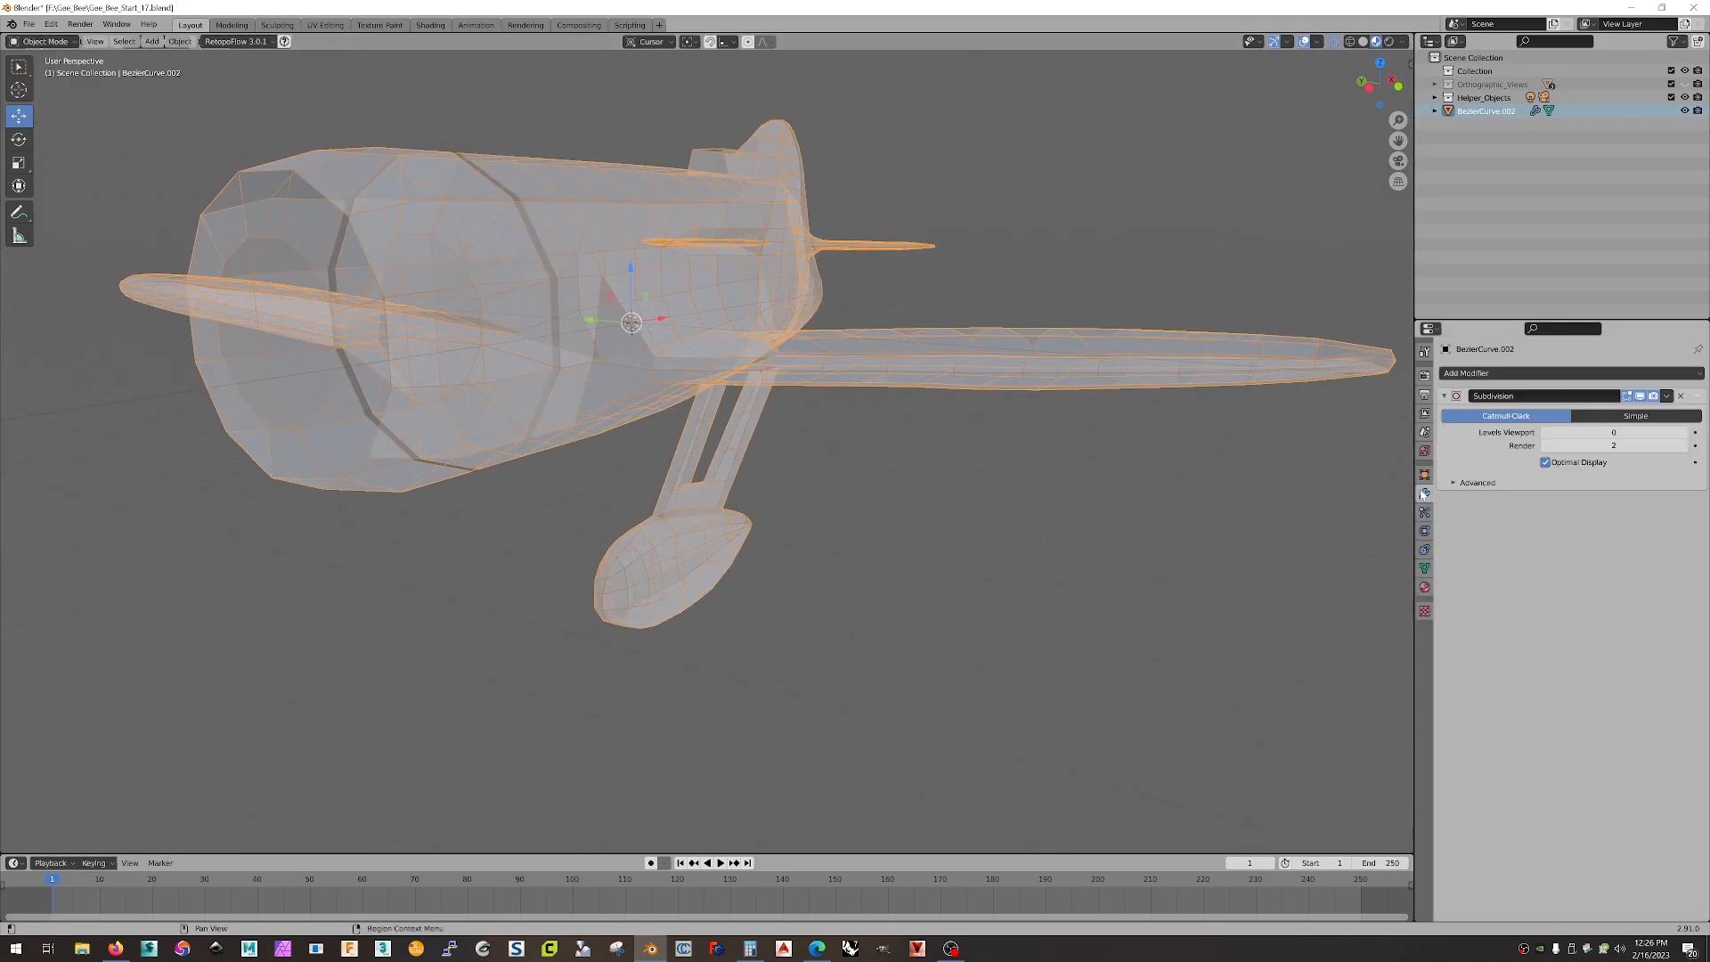
click(1683, 433)
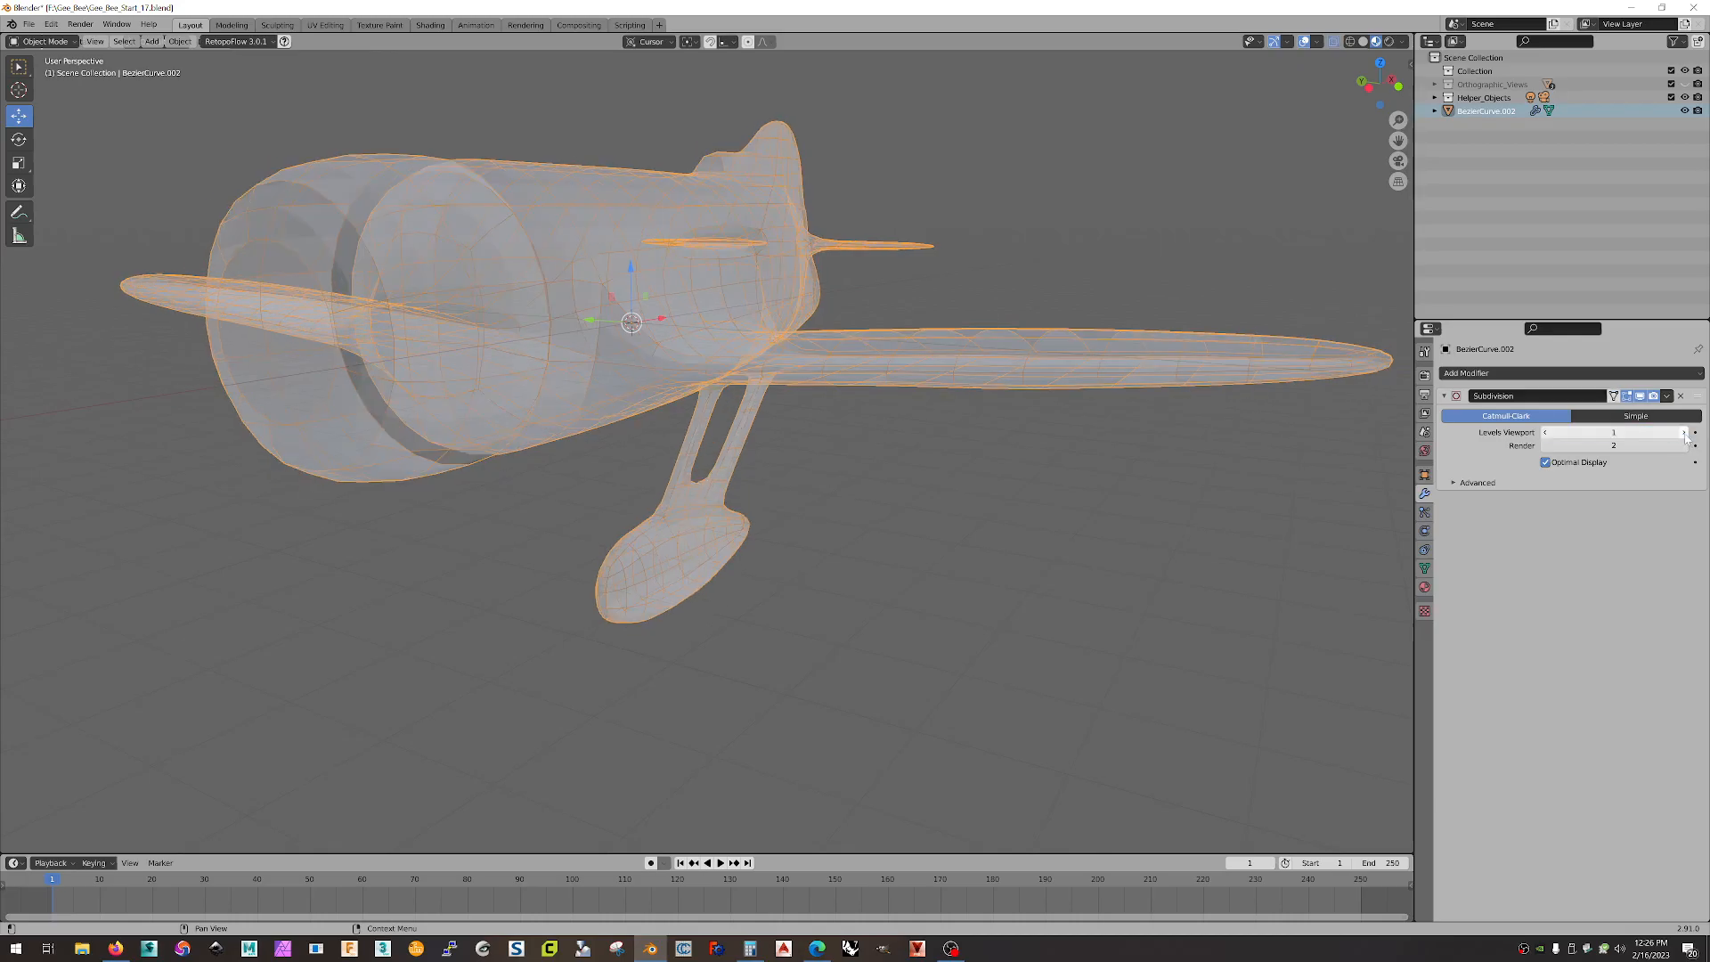
click(1684, 433)
click(1019, 595)
mouse_move(1018, 595)
middle_down()
mouse_move(909, 567)
mouse_move(772, 588)
mouse_move(1090, 599)
mouse_move(962, 612)
mouse_move(886, 588)
mouse_move(912, 572)
mouse_move(1001, 611)
middle_up()
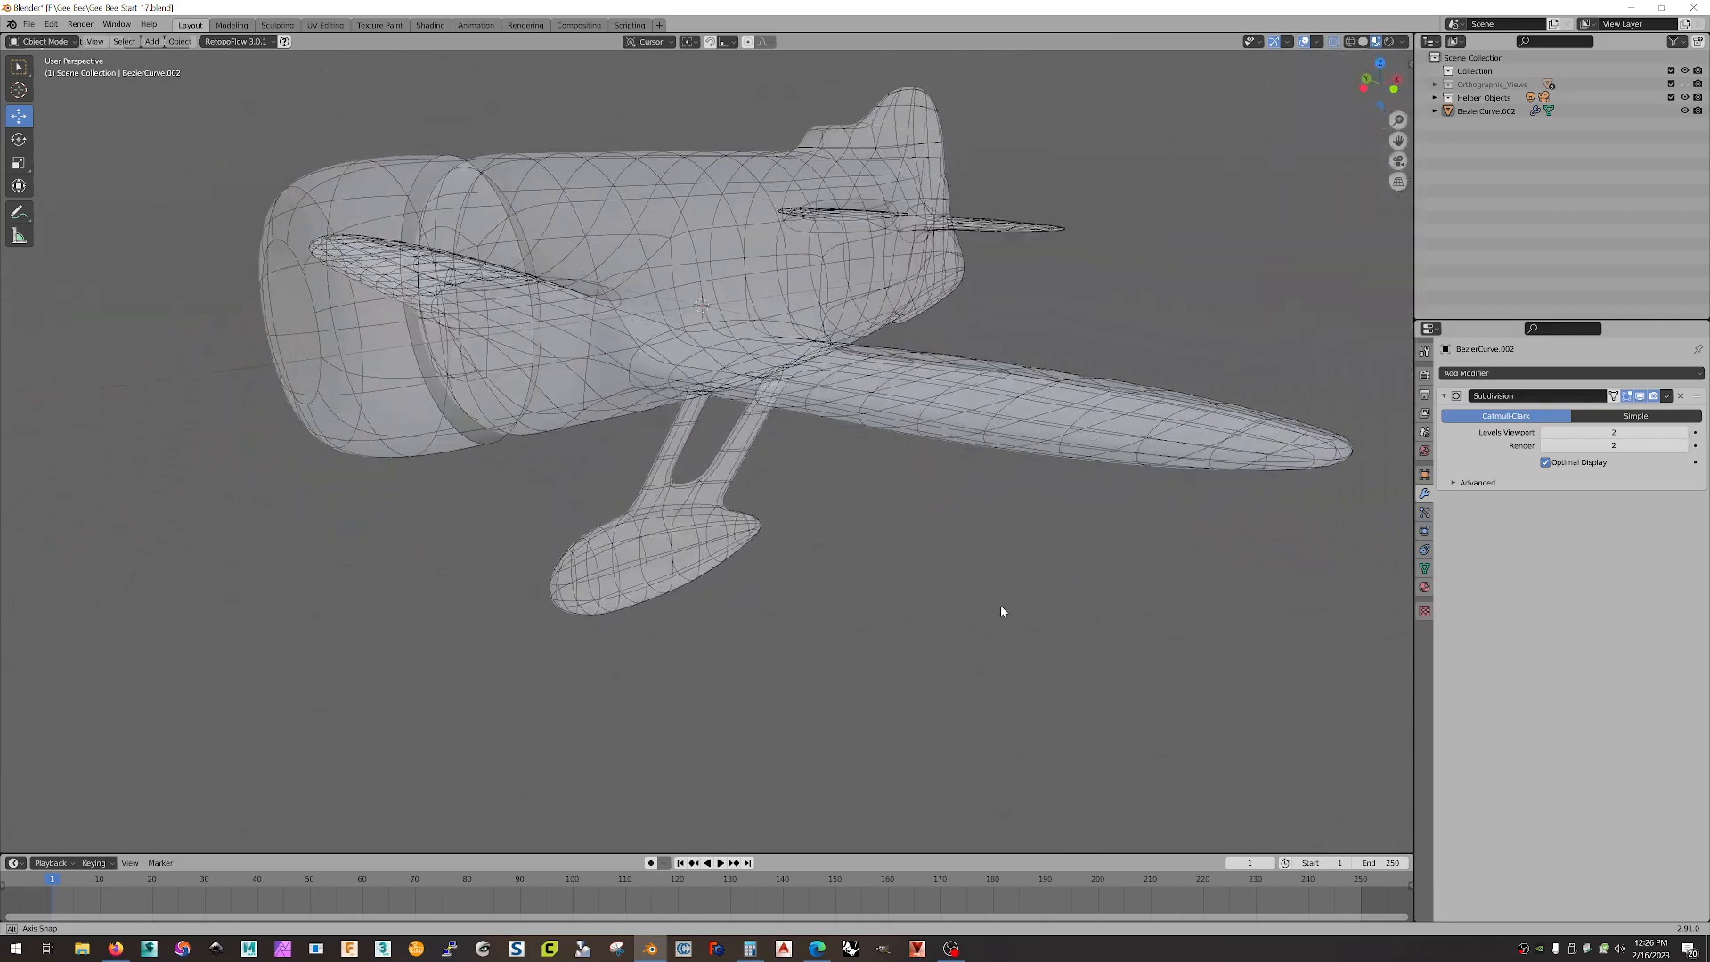
- Try an alpha of 1.000 on Material.004 and set it back to 0.2
click(1425, 587)
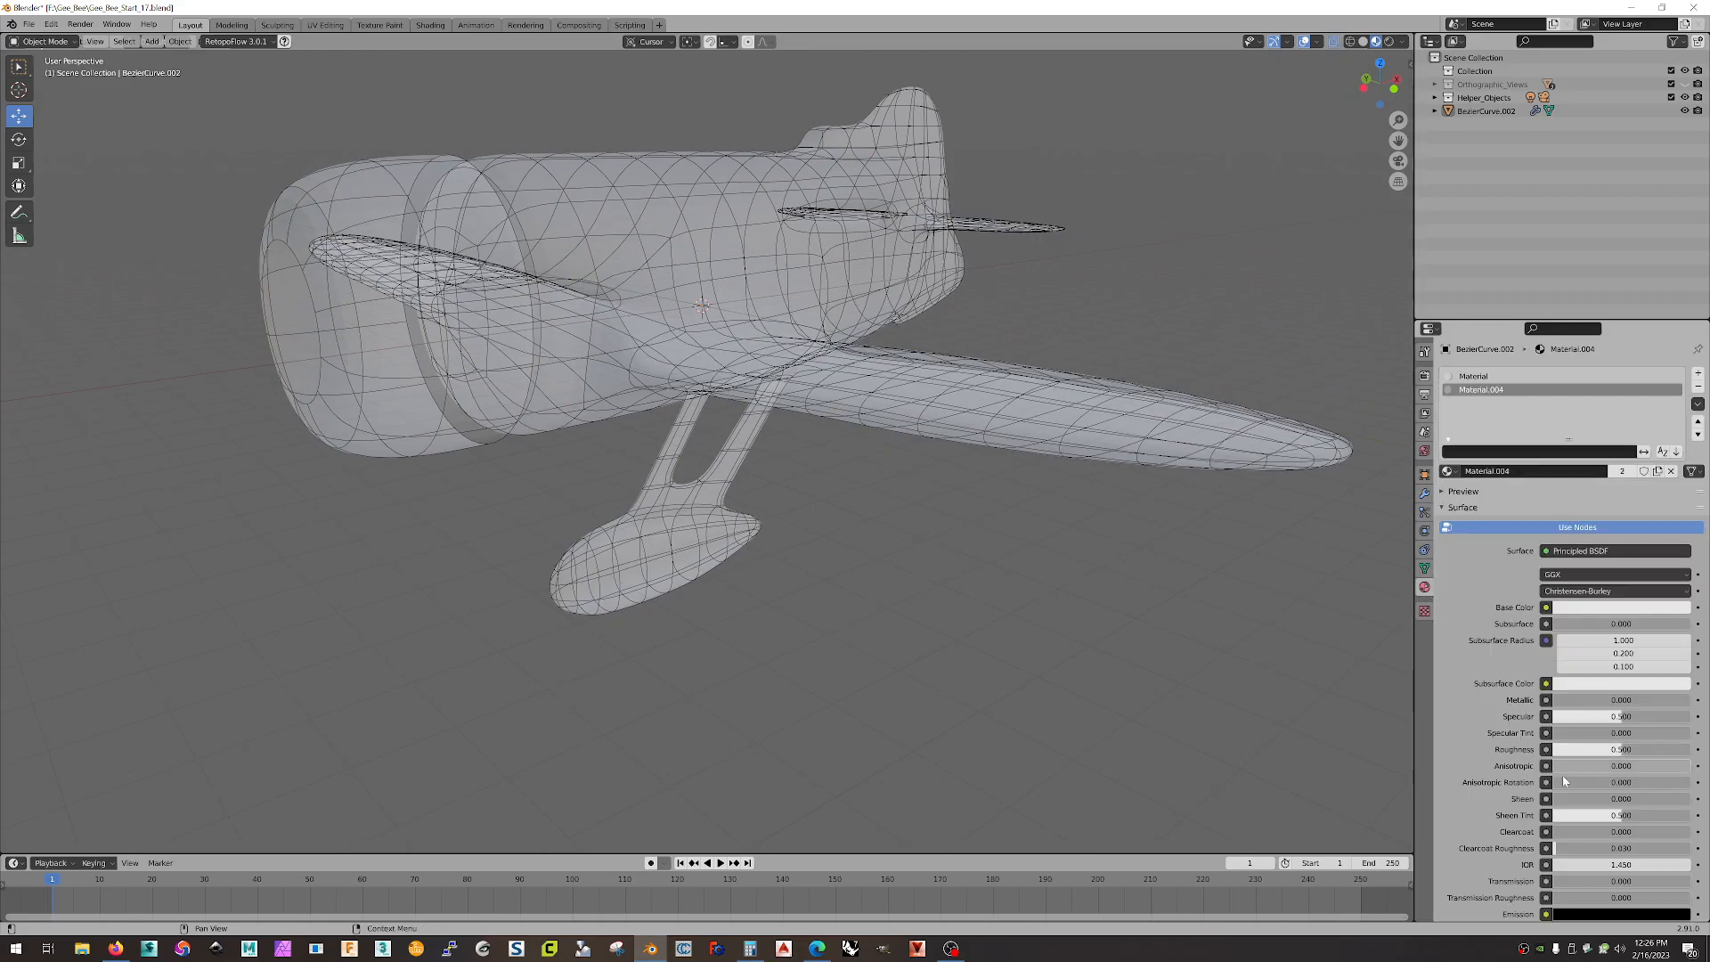
scroll(1577, 860, down, 3)
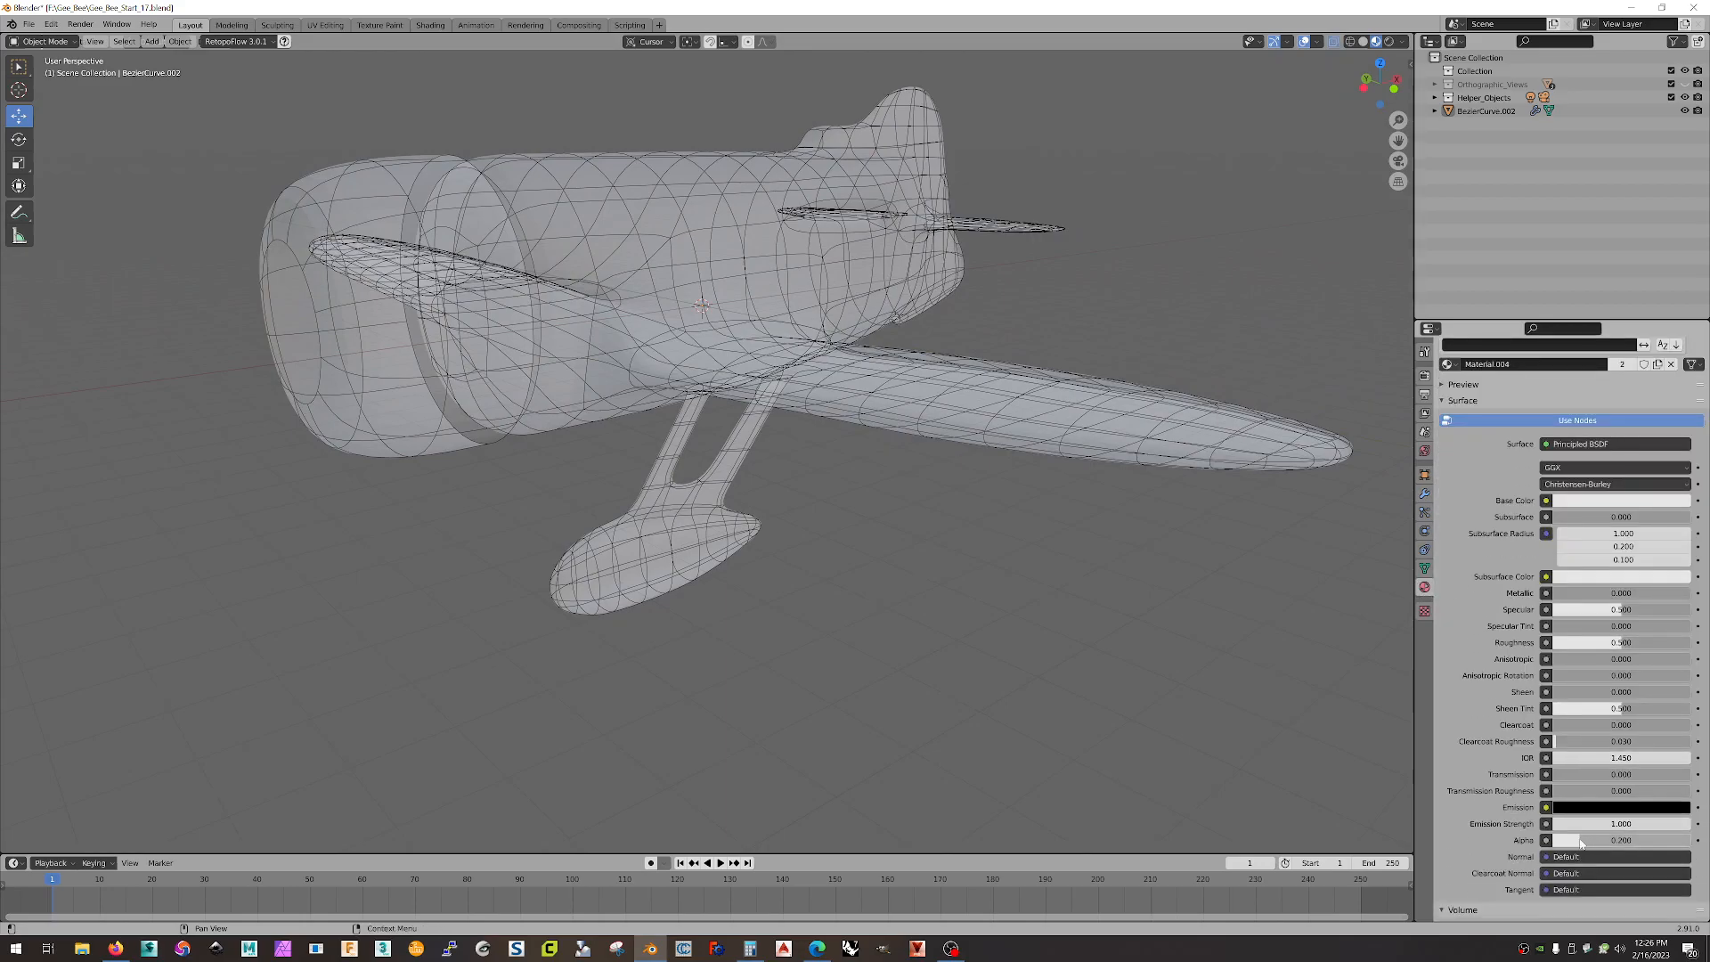
drag(1582, 844, 1628, 841)
middle_drag(1038, 580, 1047, 580)
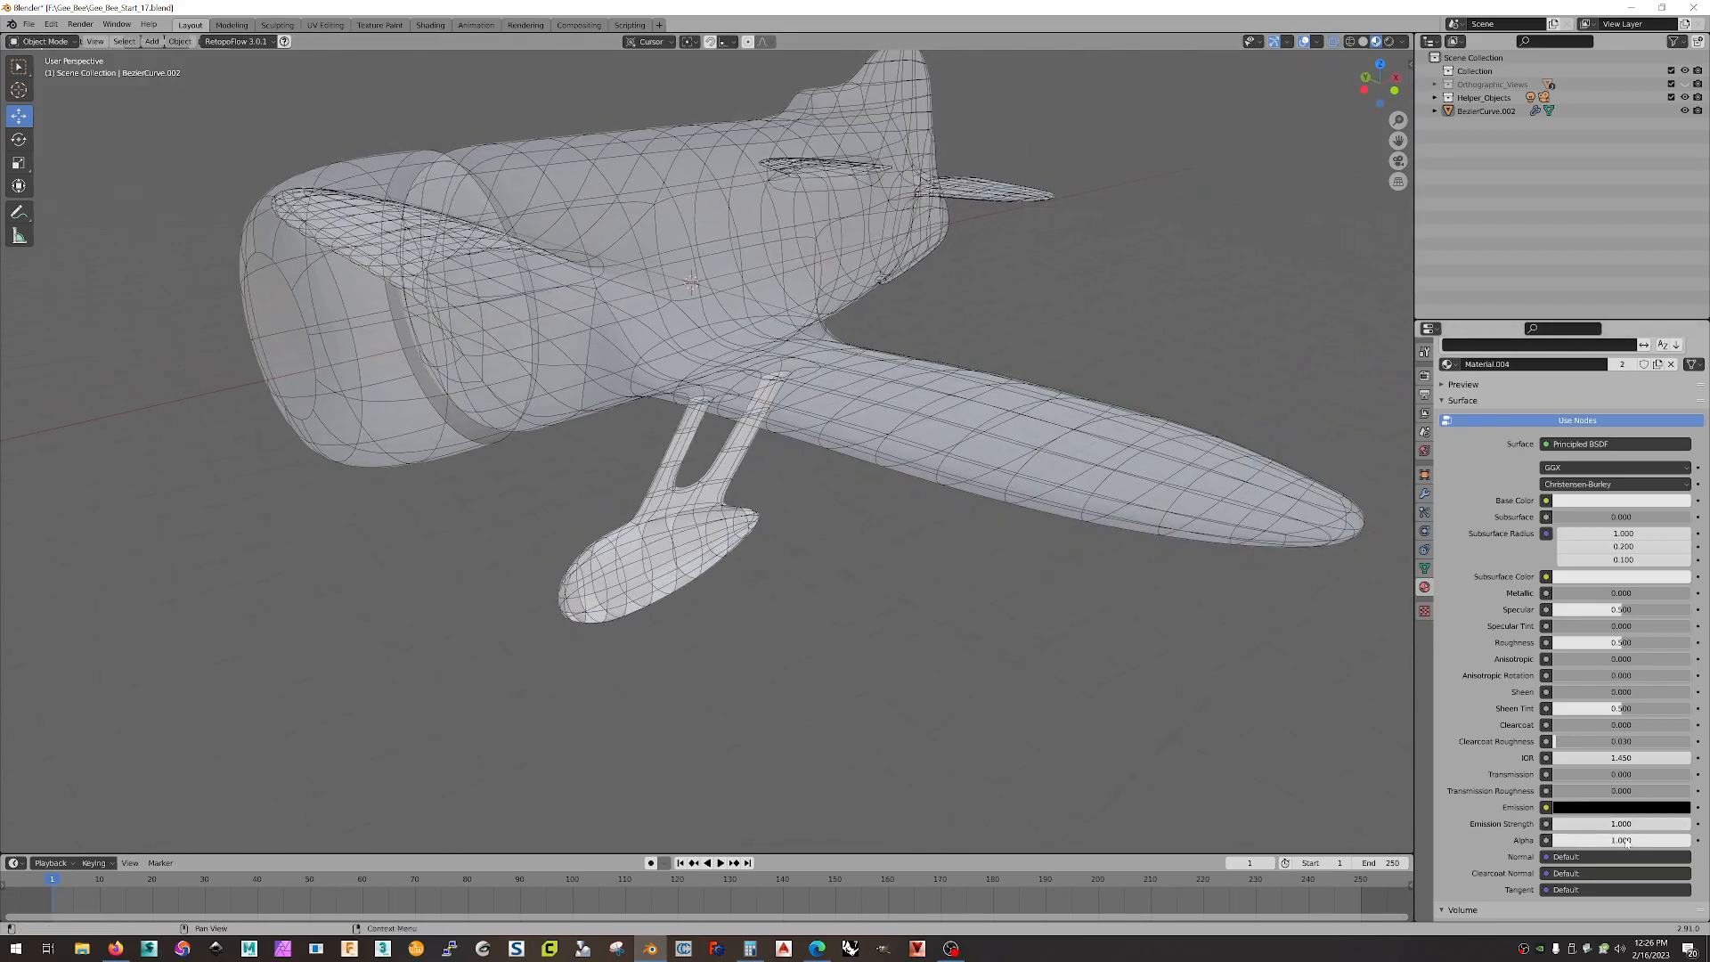
text(.2)
key(Return)
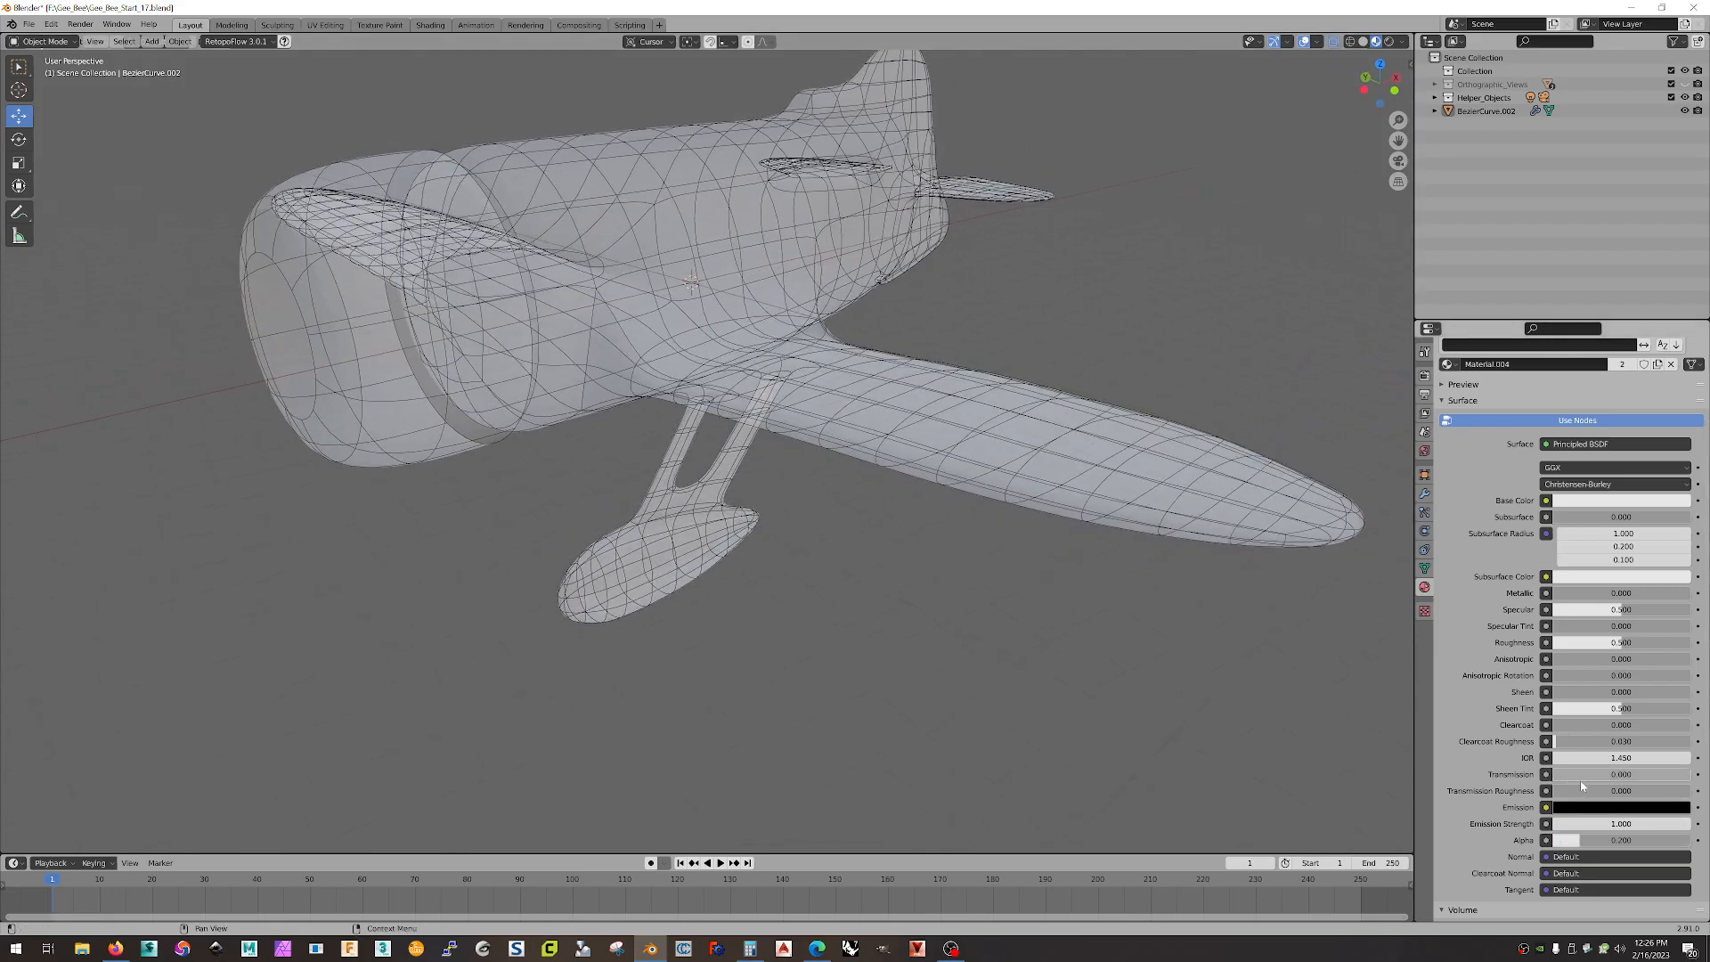
- Set the blend mode of Material.004 to Opaque
scroll(1572, 784, down, 4)
click(1606, 861)
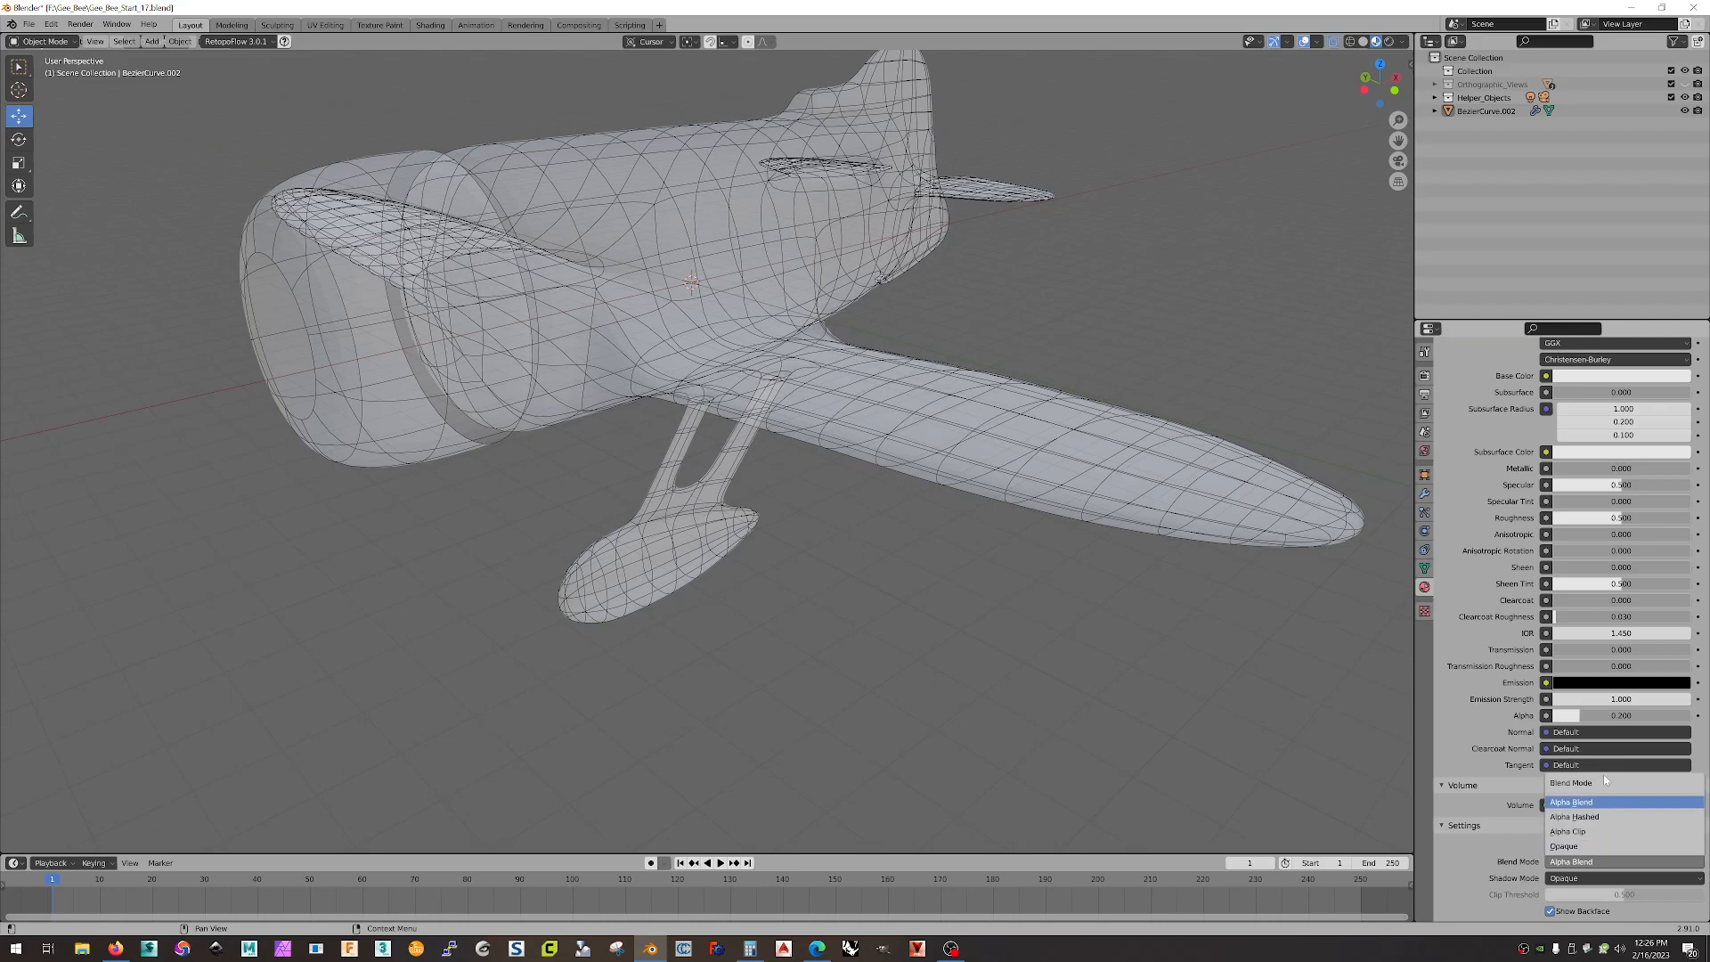
click(1586, 848)
middle_drag(1241, 725, 960, 641)
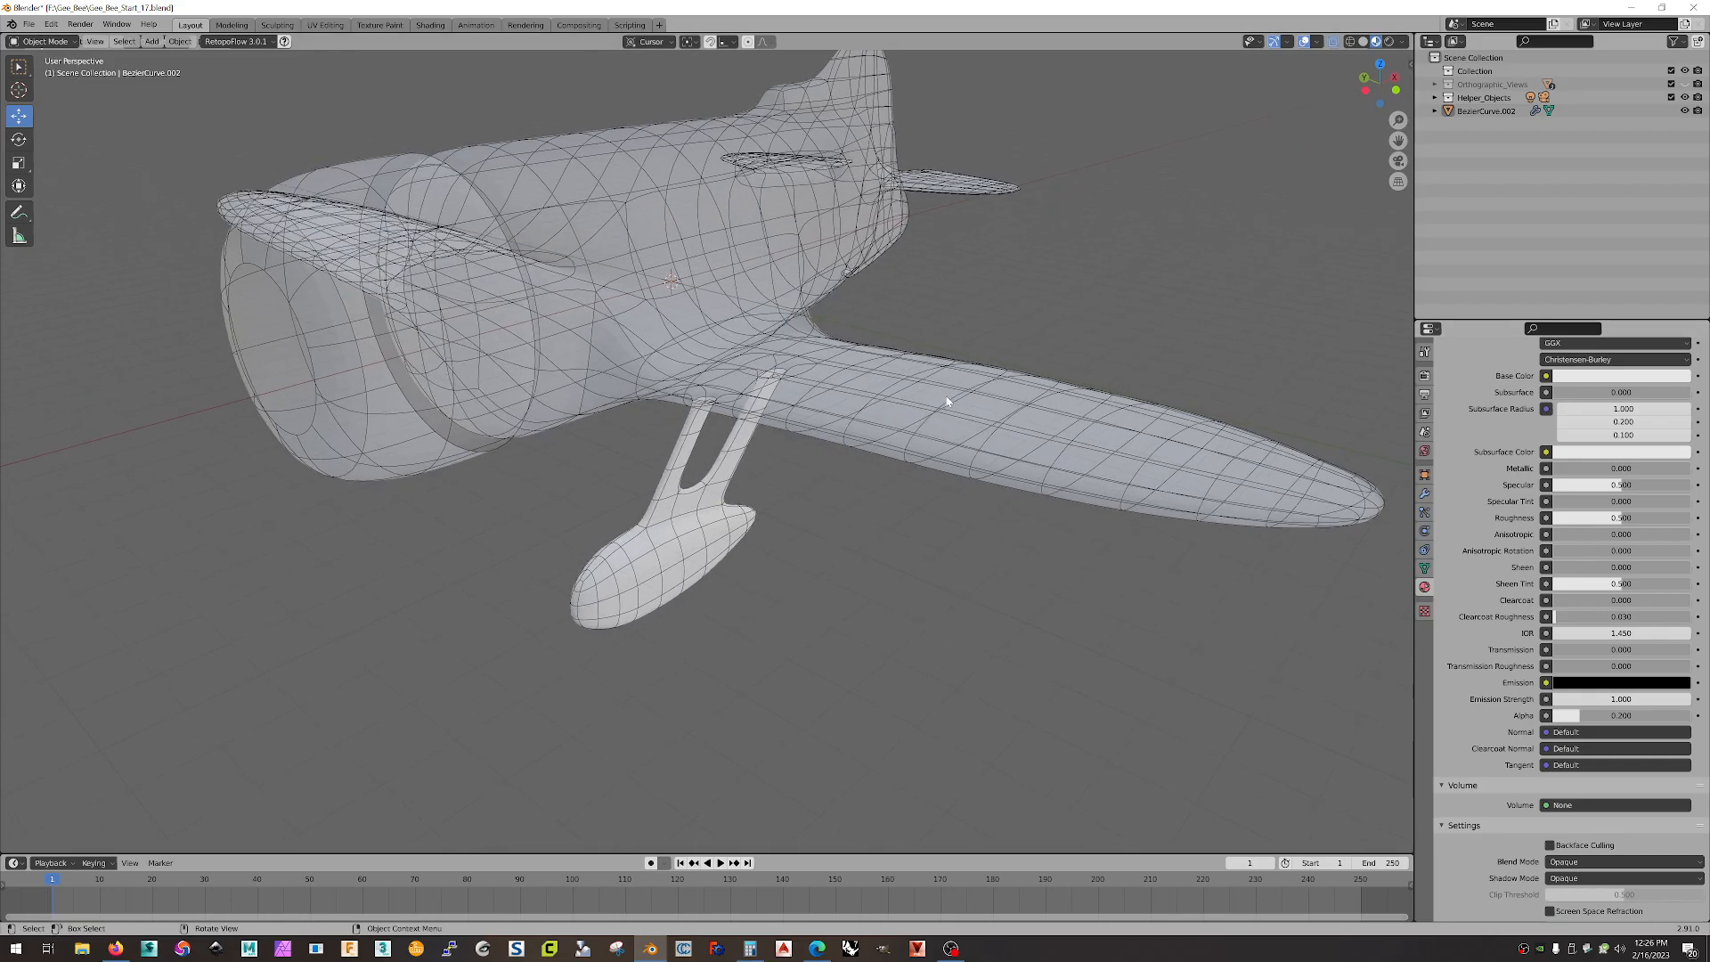
mouse_move(925, 426)
middle_down()
mouse_move(977, 326)
mouse_move(922, 450)
mouse_move(917, 433)
middle_up()
scroll(1612, 470, up, 6)
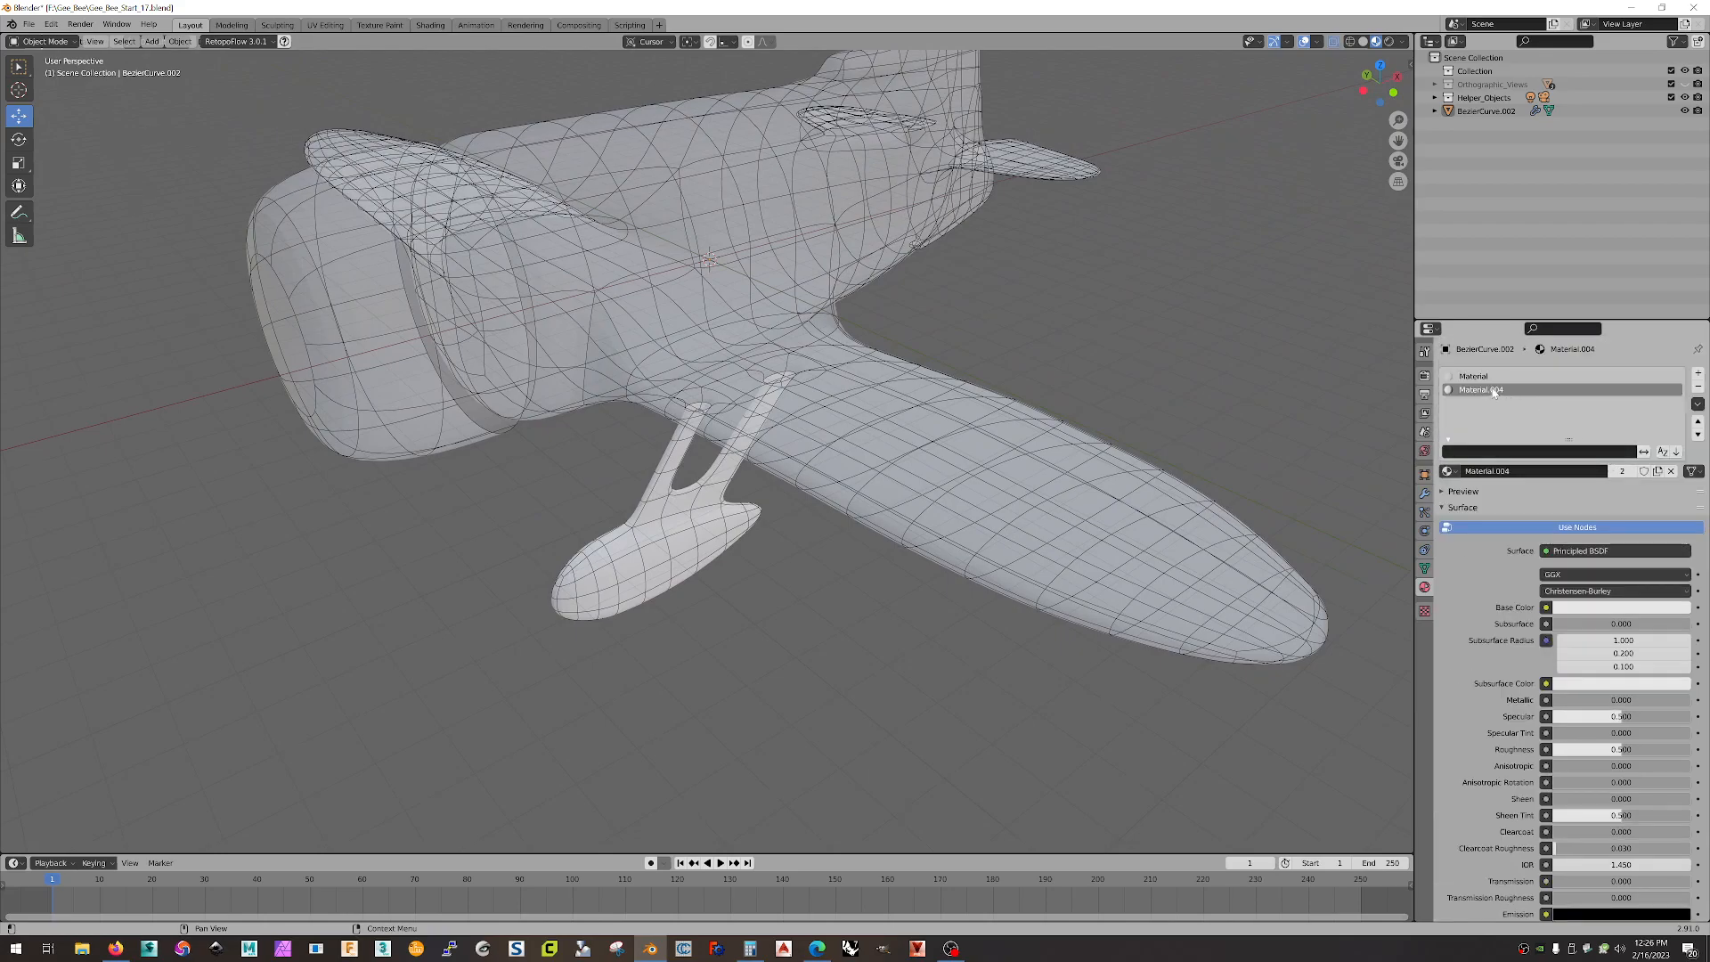
- Remove the Material.004 slot from the aircraft and set the remaining material's blend mode to Opaque
right_click(1496, 393)
click(1699, 388)
middle_drag(998, 479, 980, 517)
scroll(1593, 886, down, 8)
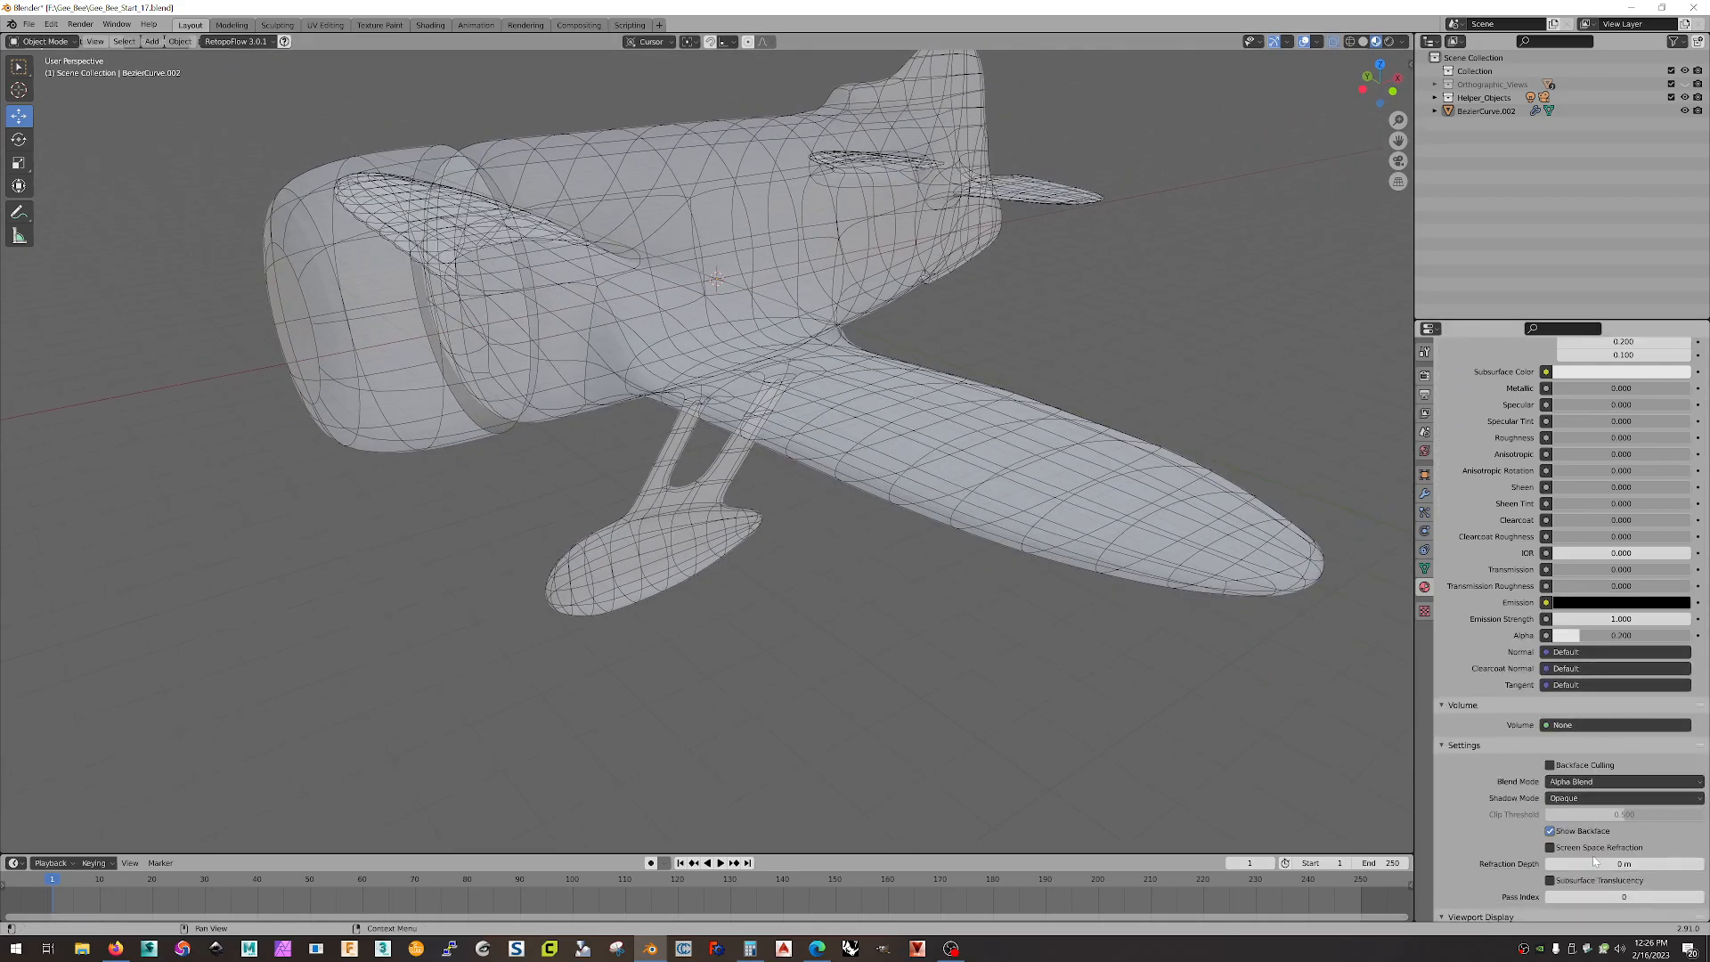
click(1602, 765)
click(1586, 779)
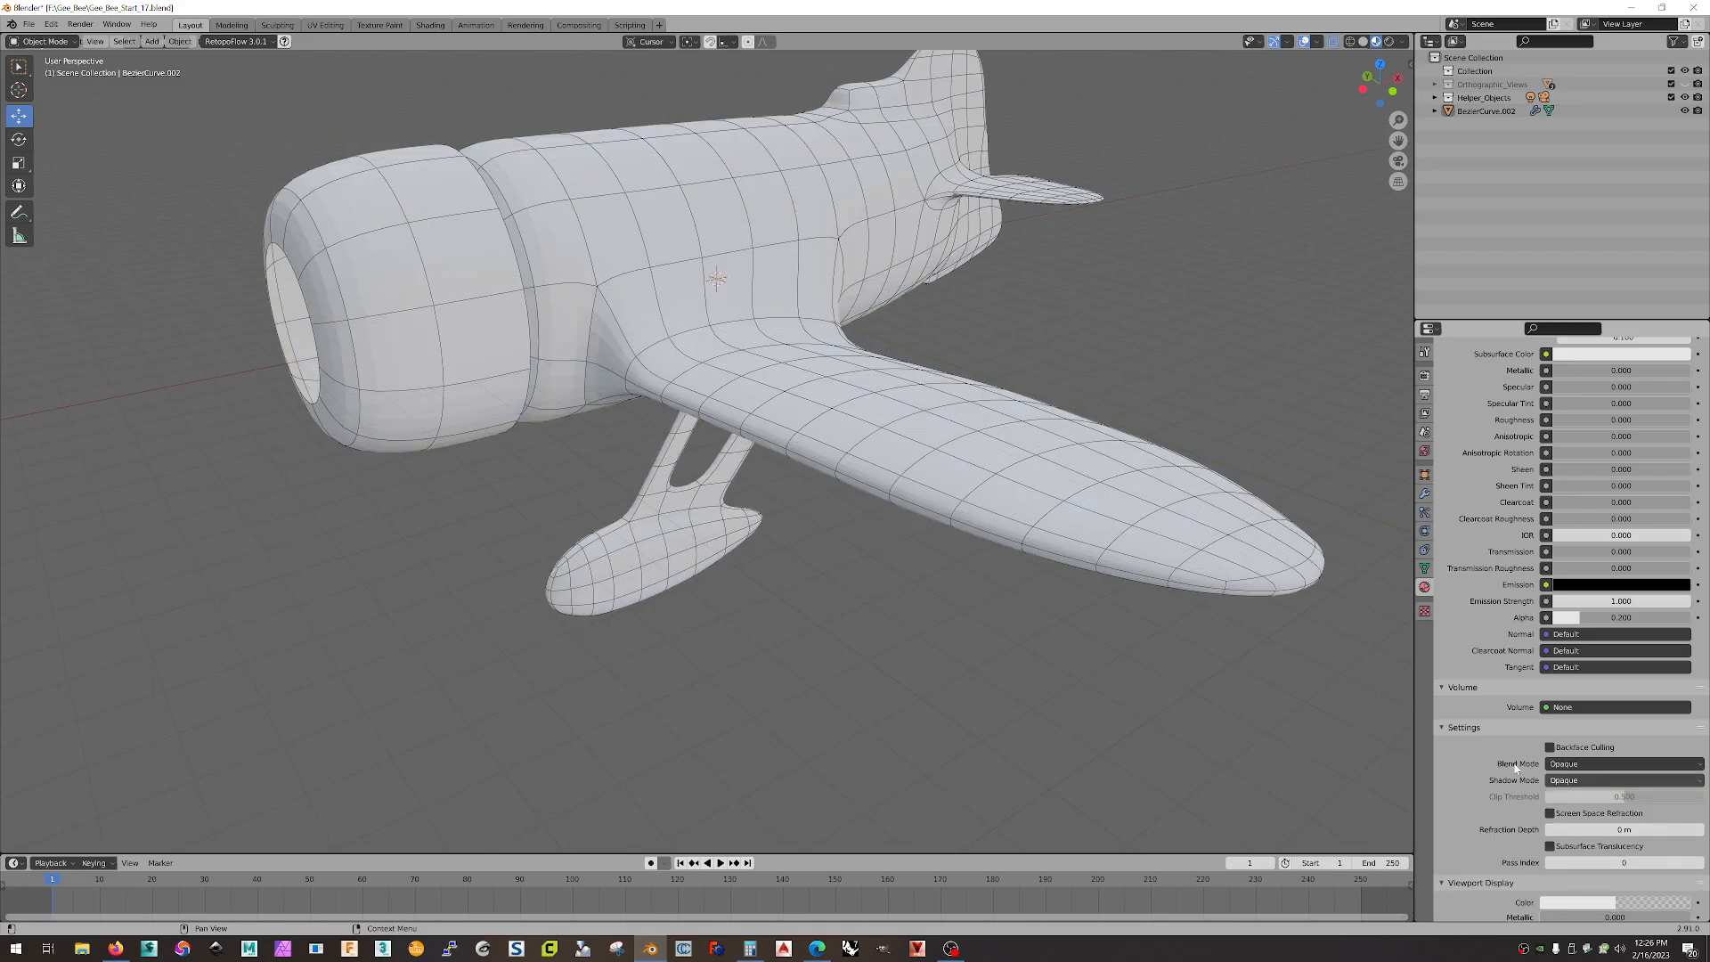
- Set the Subdivision modifier's viewport level to 0 to show the aircraft's base mesh
scroll(957, 680, down, 5)
middle_drag(965, 680, 921, 570)
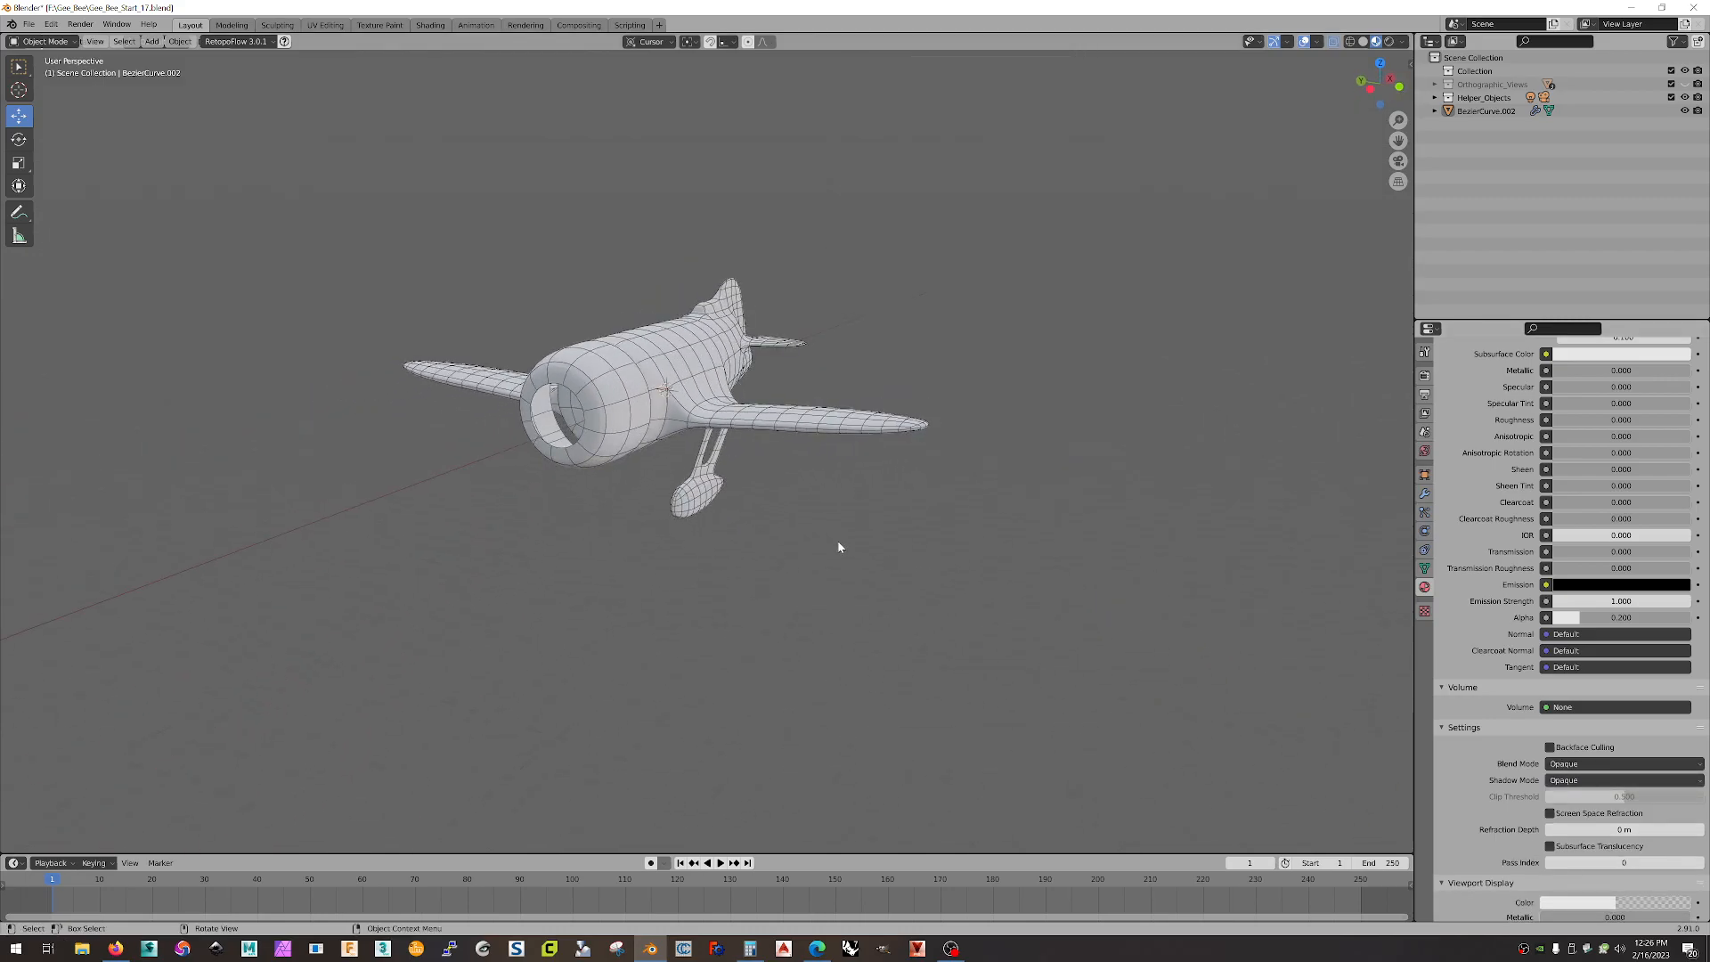
middle_drag(805, 557, 905, 562)
scroll(817, 527, up, 6)
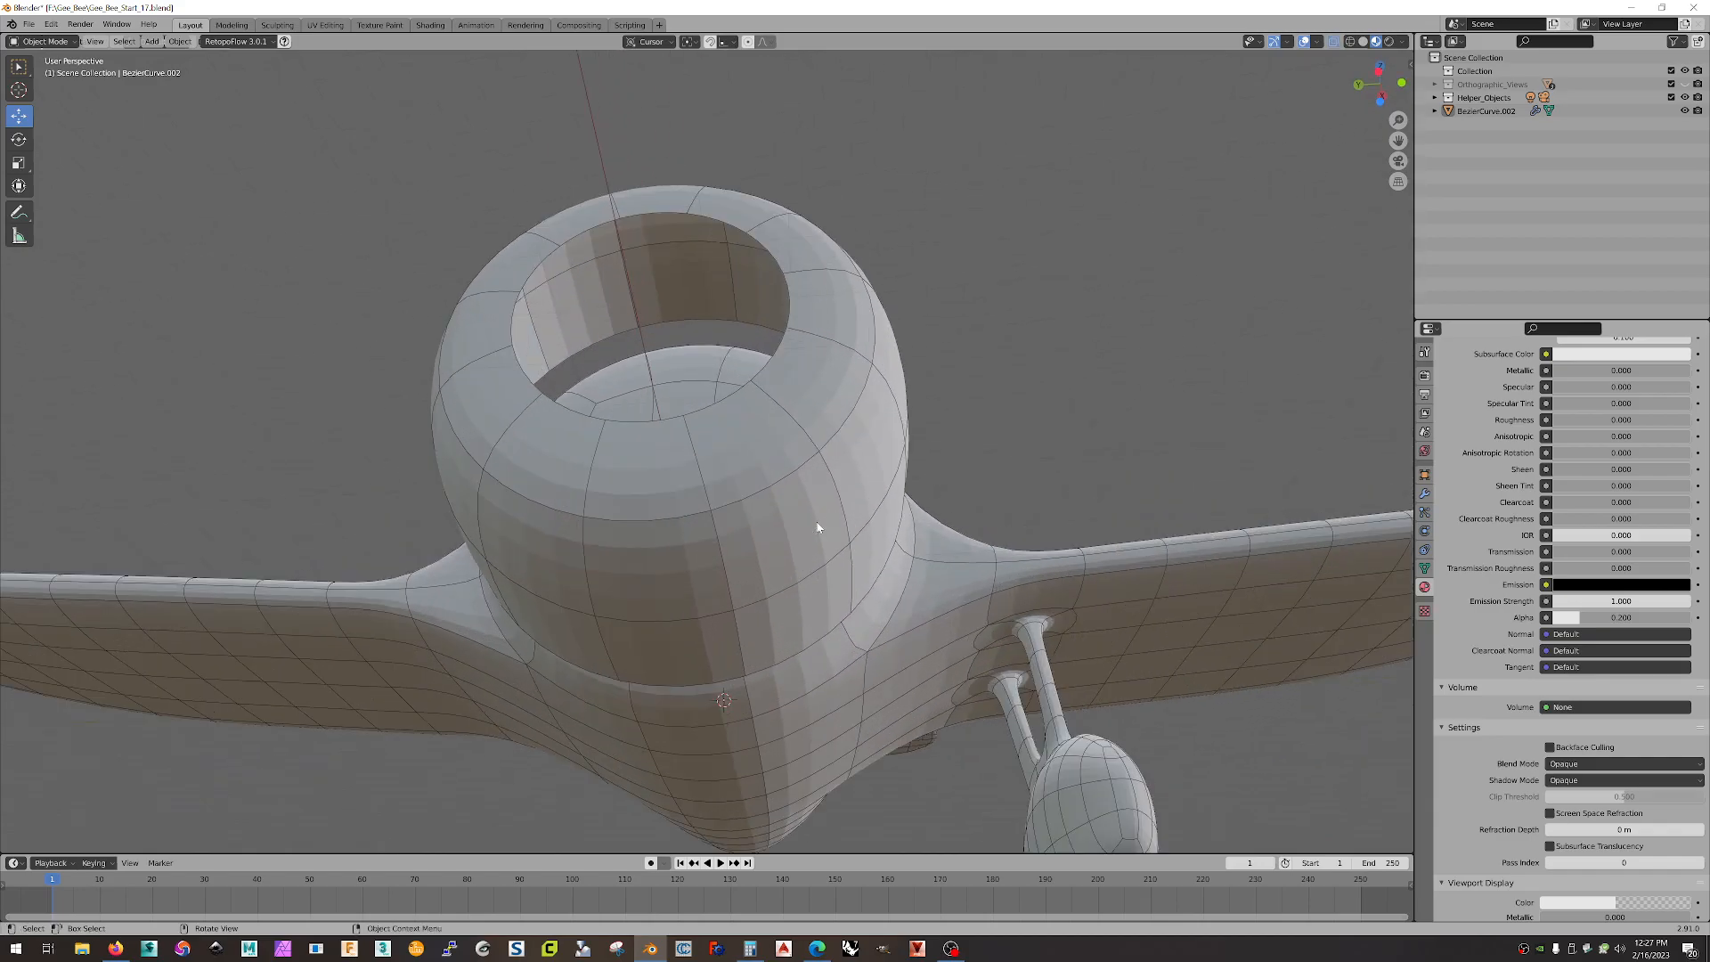
middle_drag(1044, 653, 926, 643)
scroll(1001, 739, down, 5)
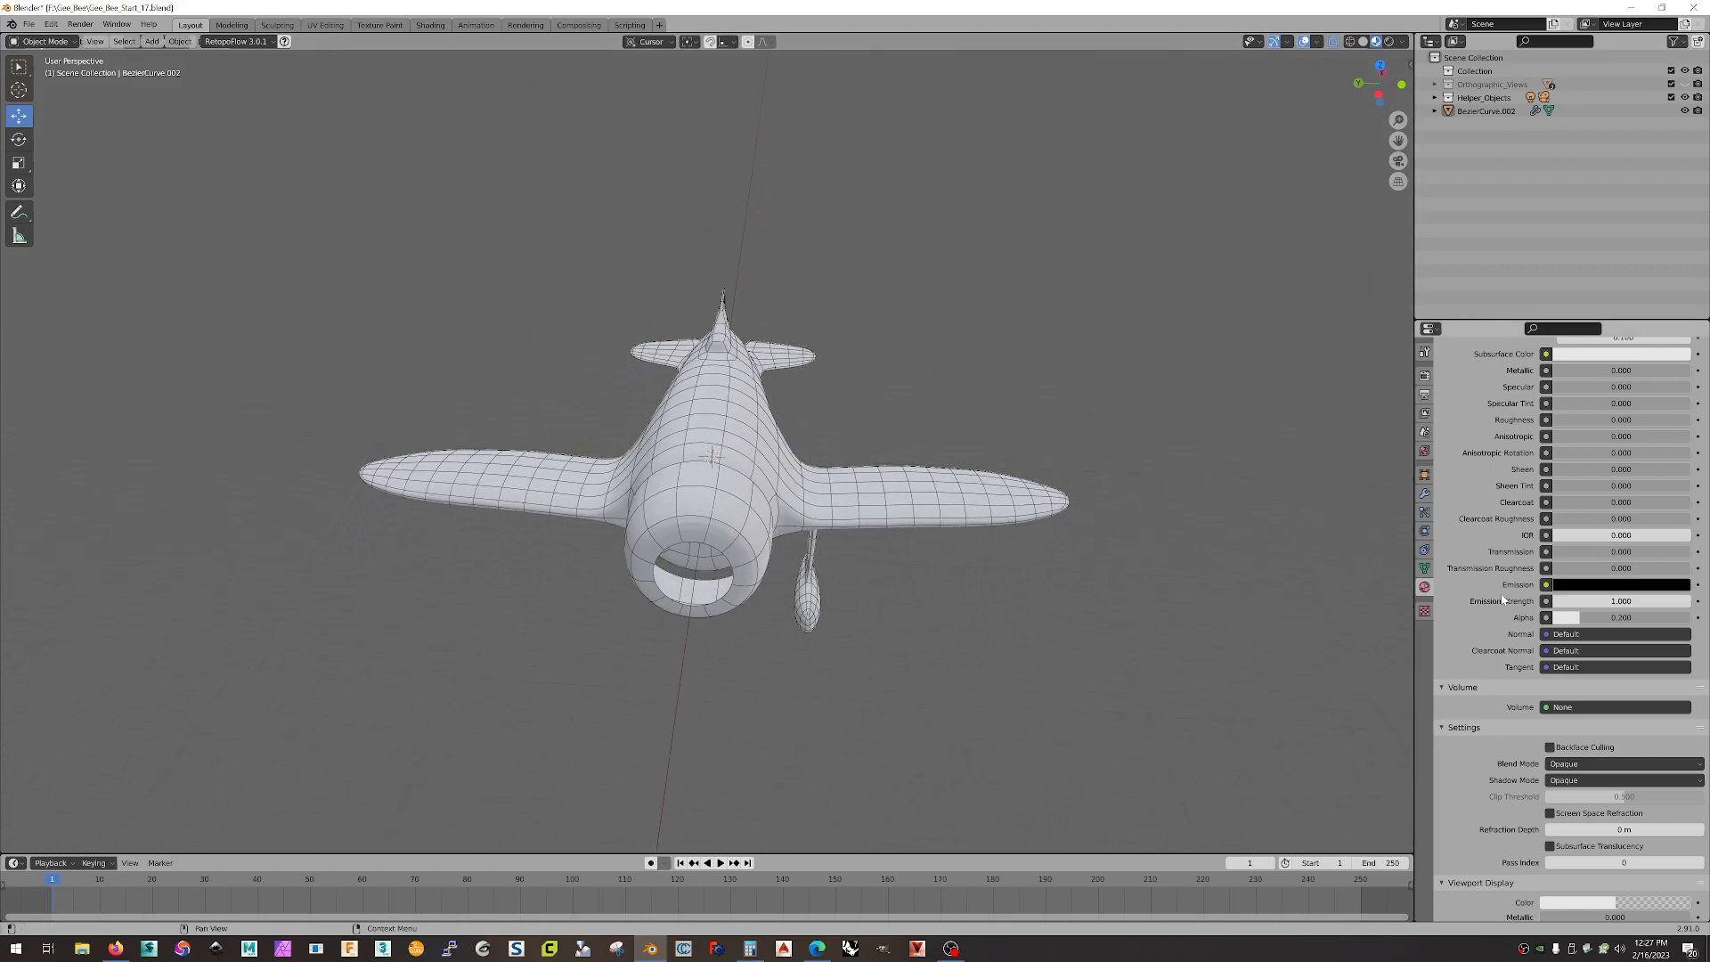
click(1426, 494)
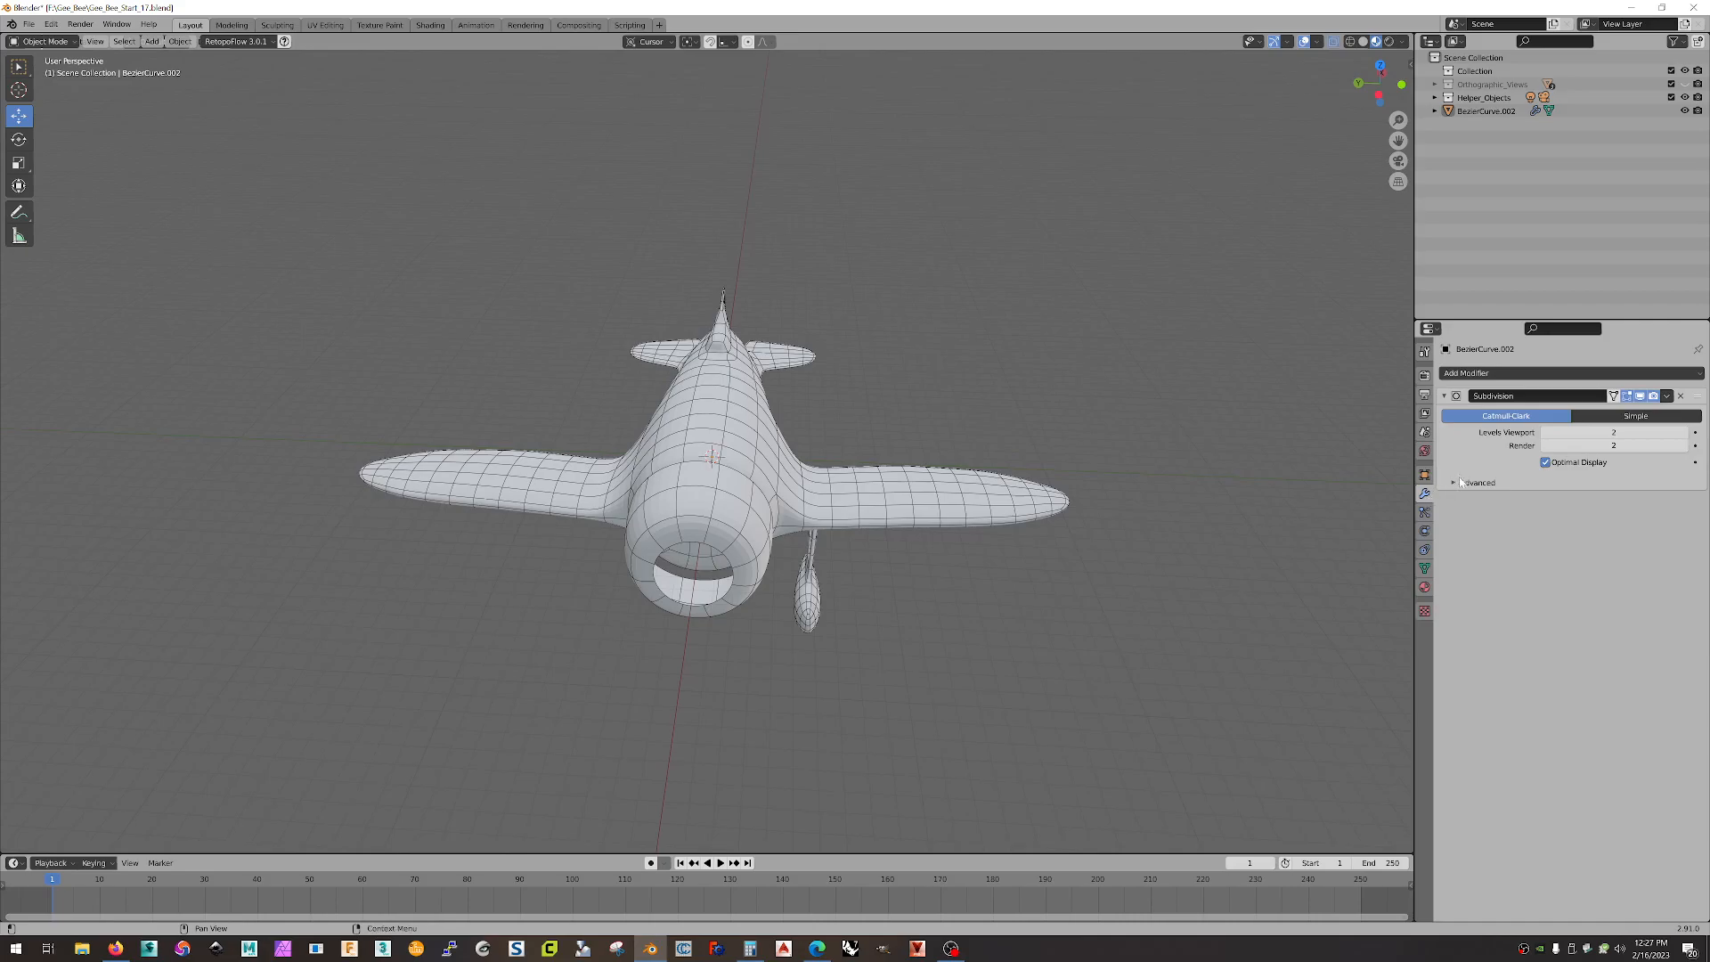
click(1546, 433)
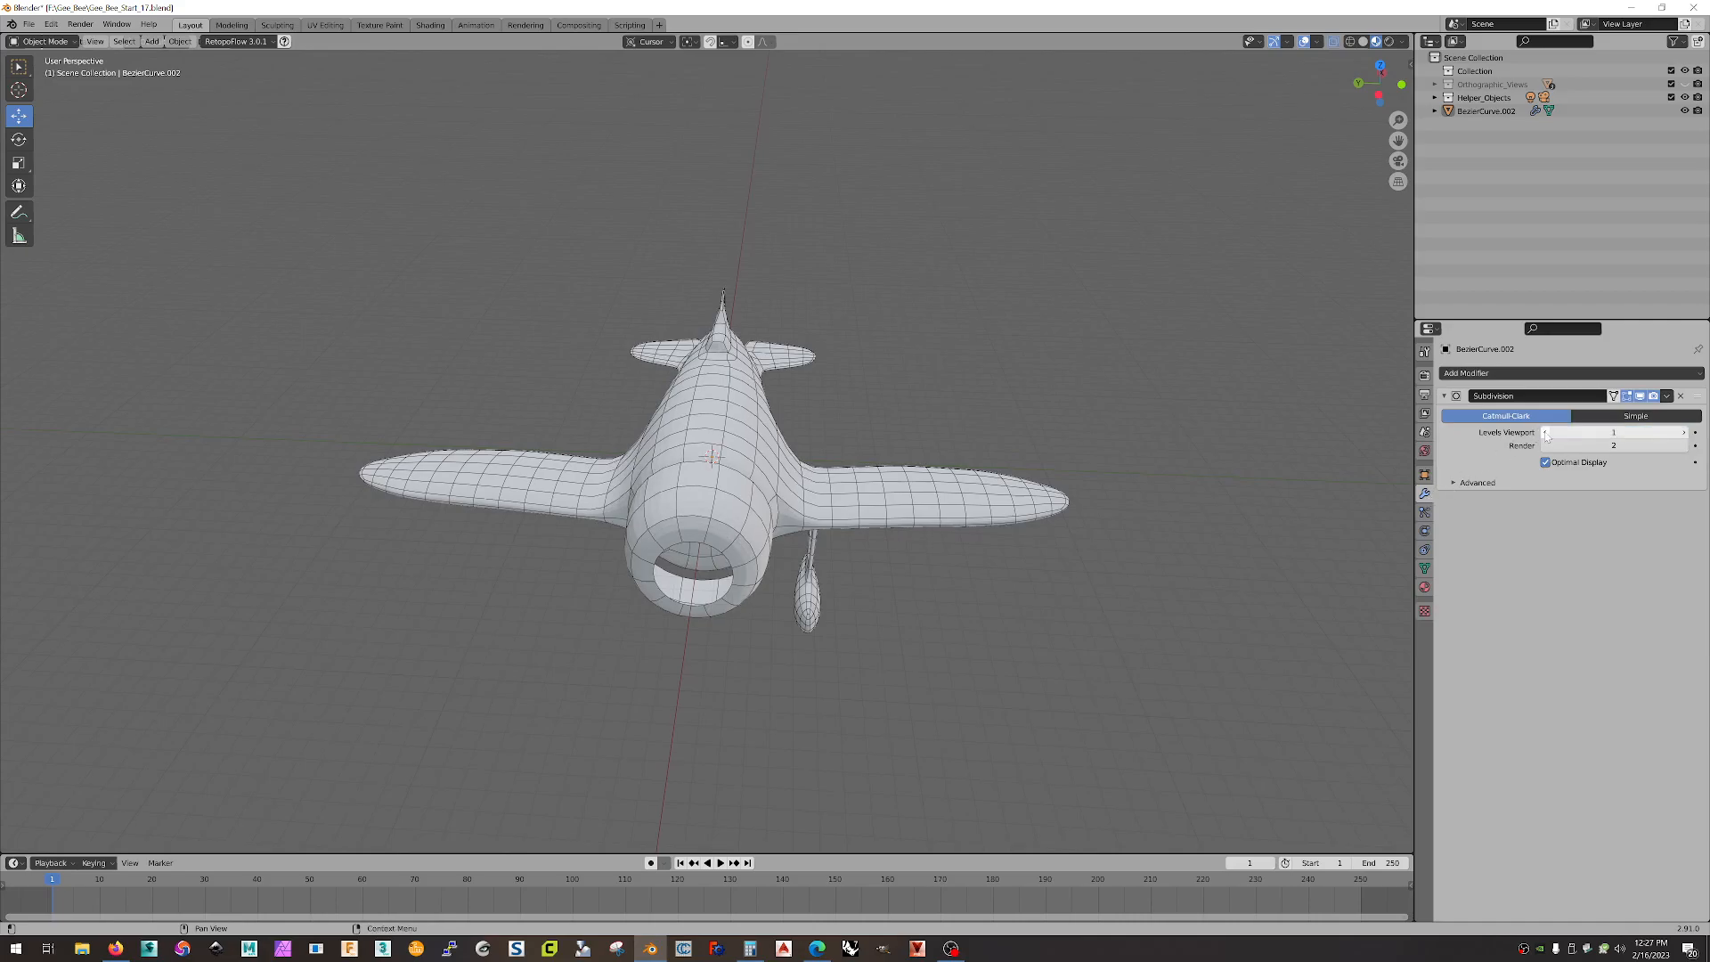
click(1545, 433)
- Select the aircraft and apply all of its transforms
middle_drag(1135, 596, 975, 592)
scroll(969, 536, up, 4)
scroll(959, 561, down, 2)
scroll(960, 565, down, 1)
scroll(821, 574, up, 3)
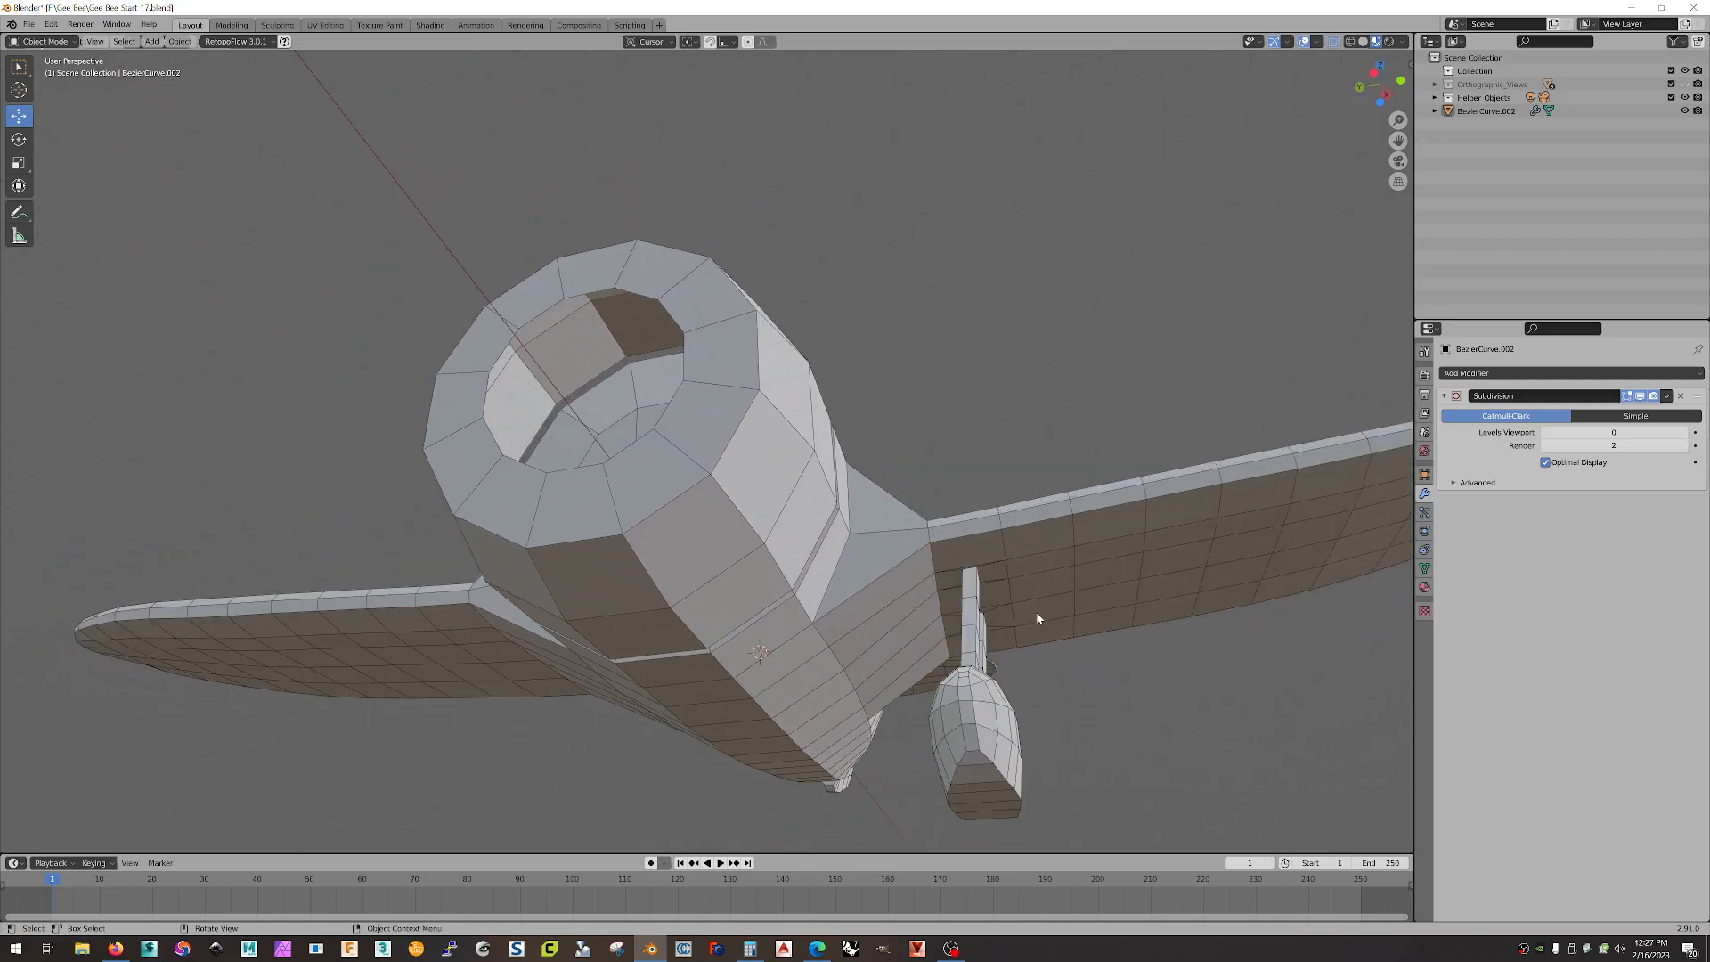
click(1042, 566)
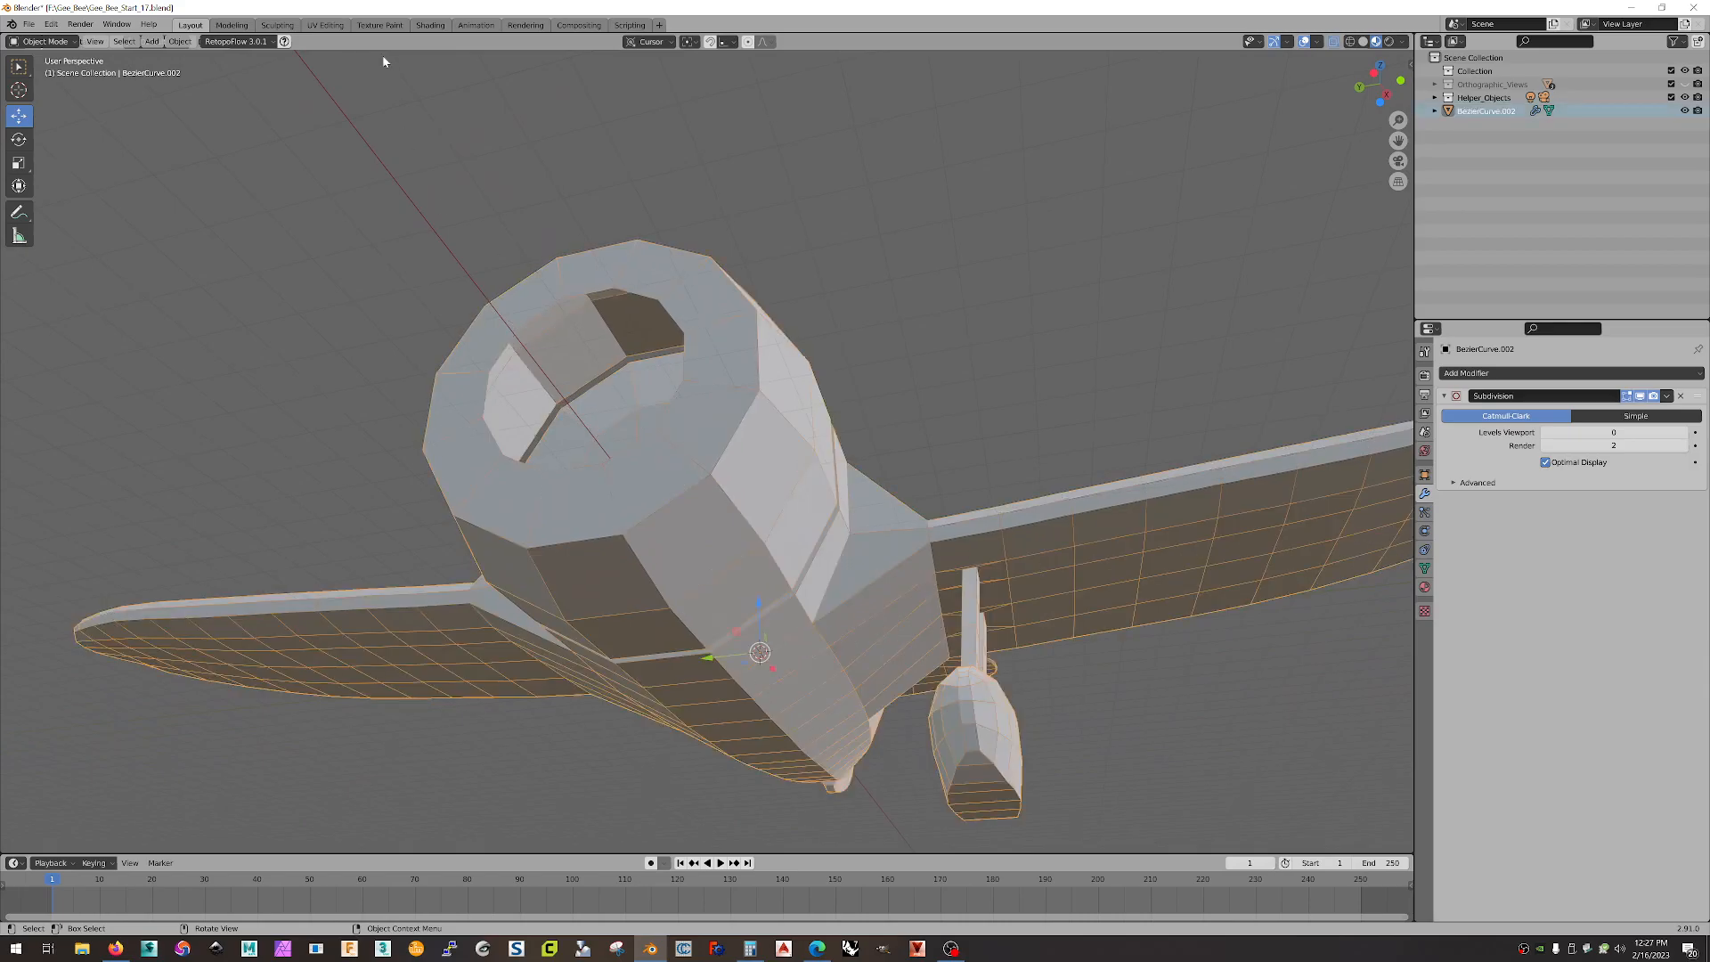
click(178, 42)
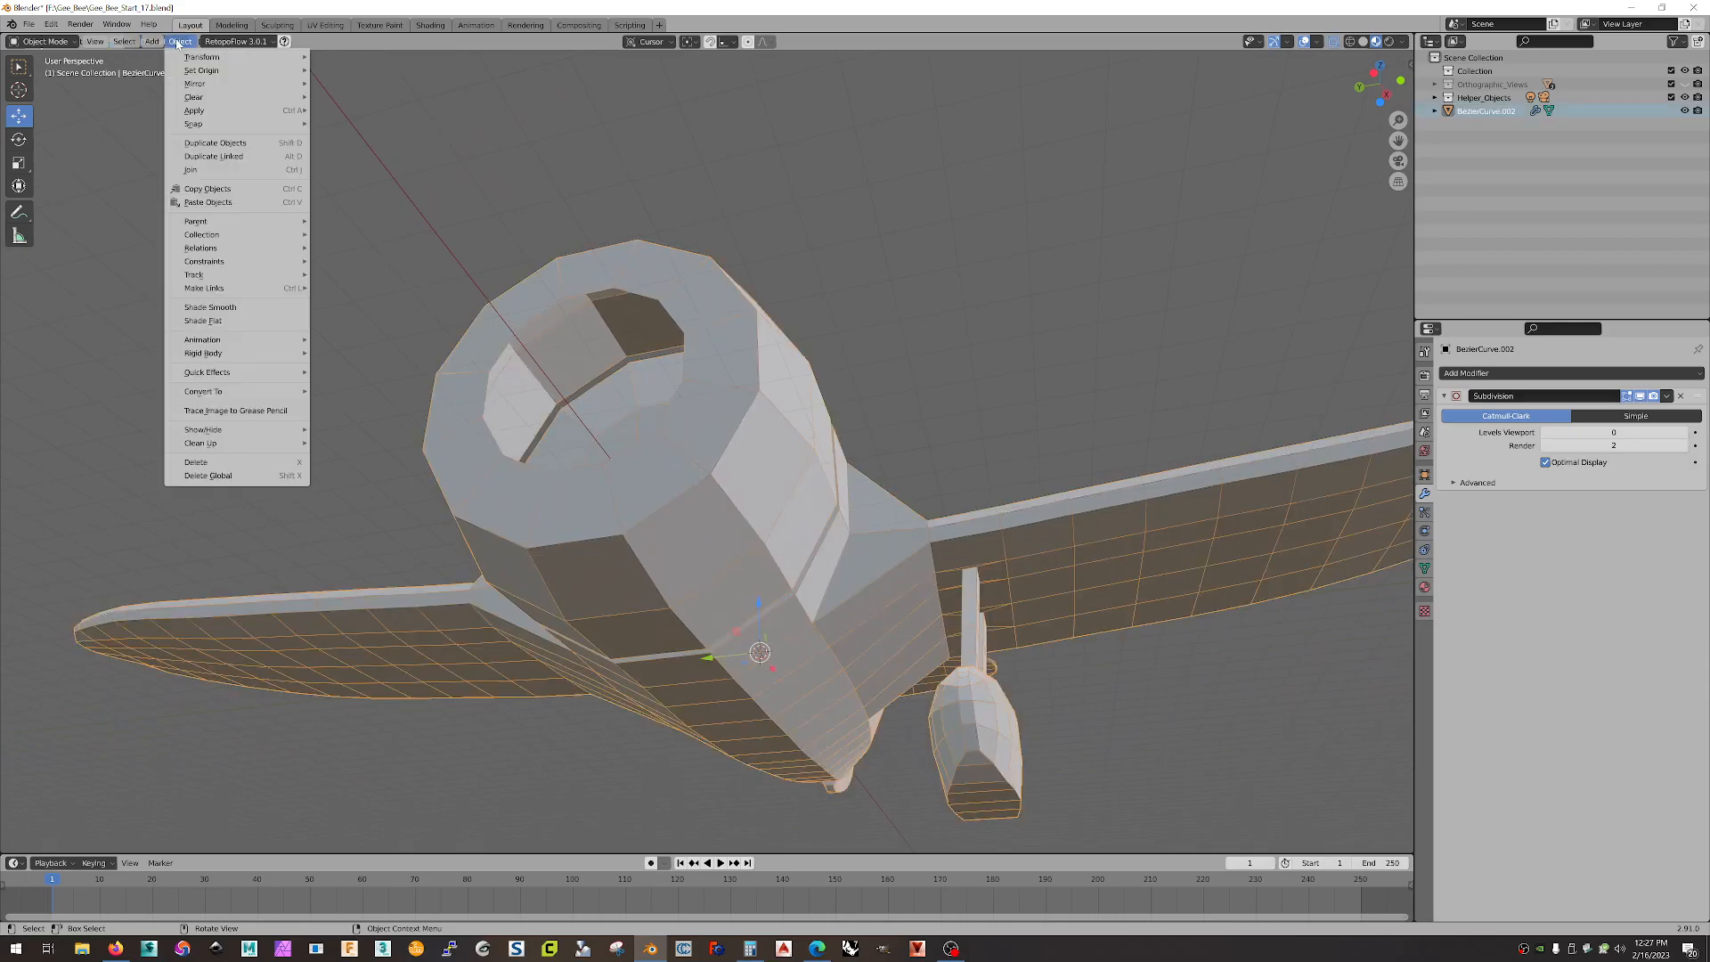
mouse_move(249, 111)
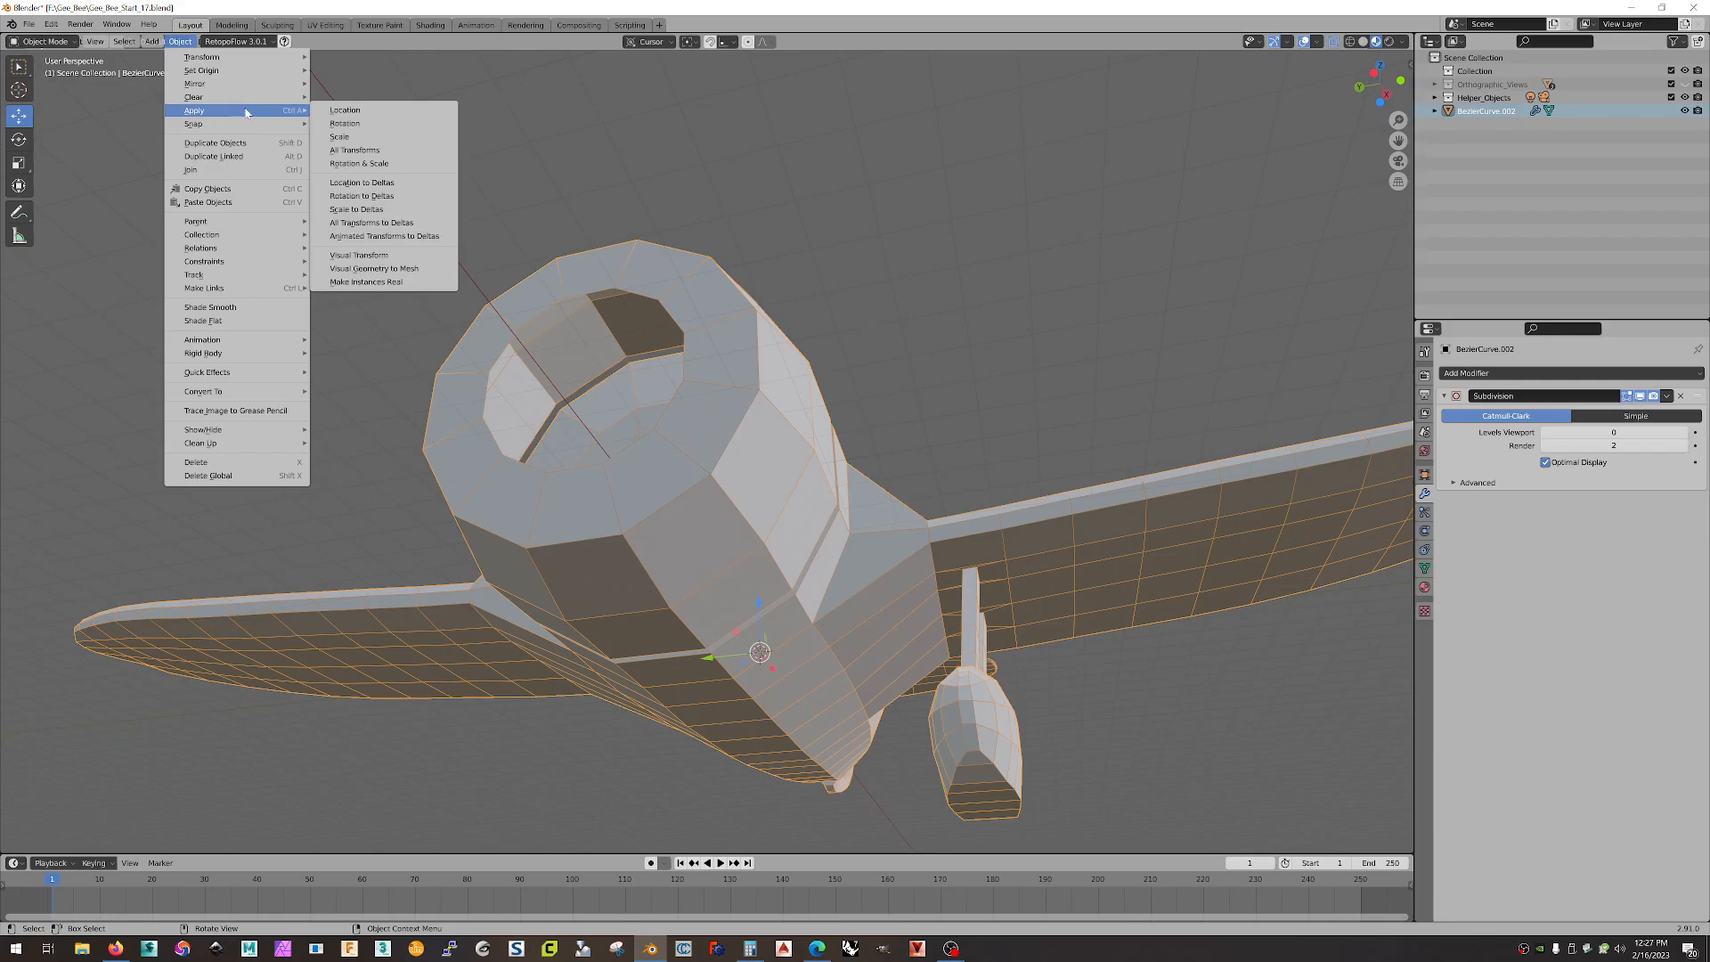
click(357, 151)
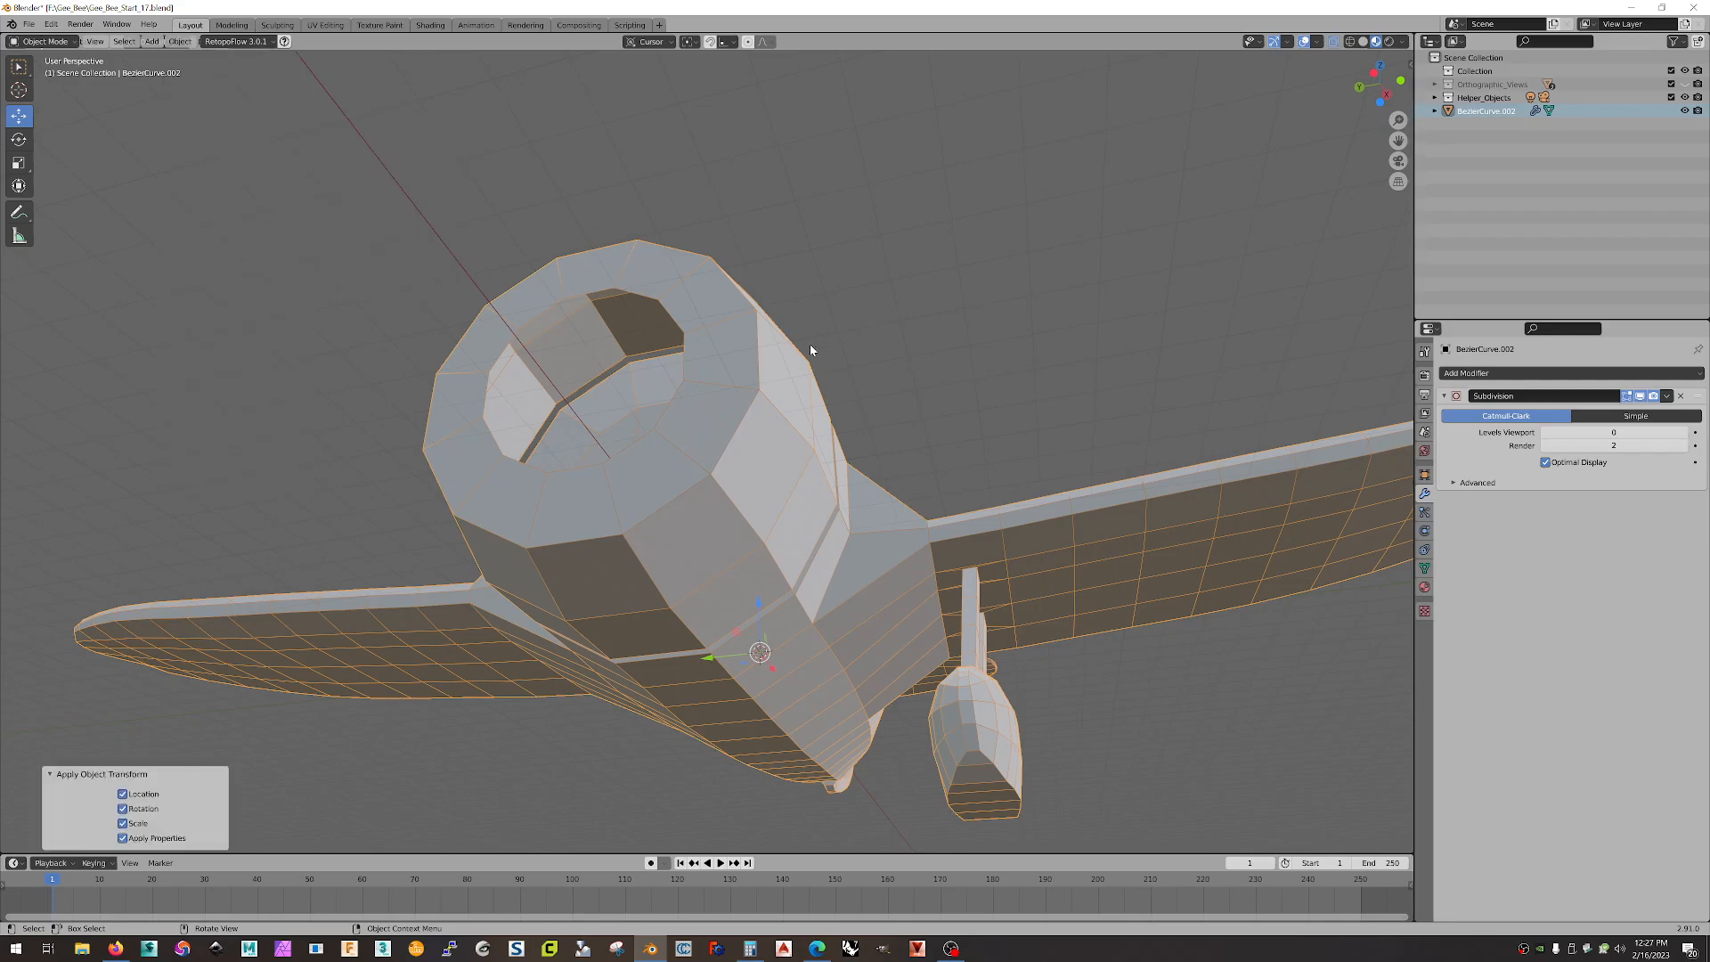
- Enter Edit Mode with face selection and try to box-select the landing gear faces
click(367, 766)
middle_drag(370, 765, 1044, 574)
click(952, 656)
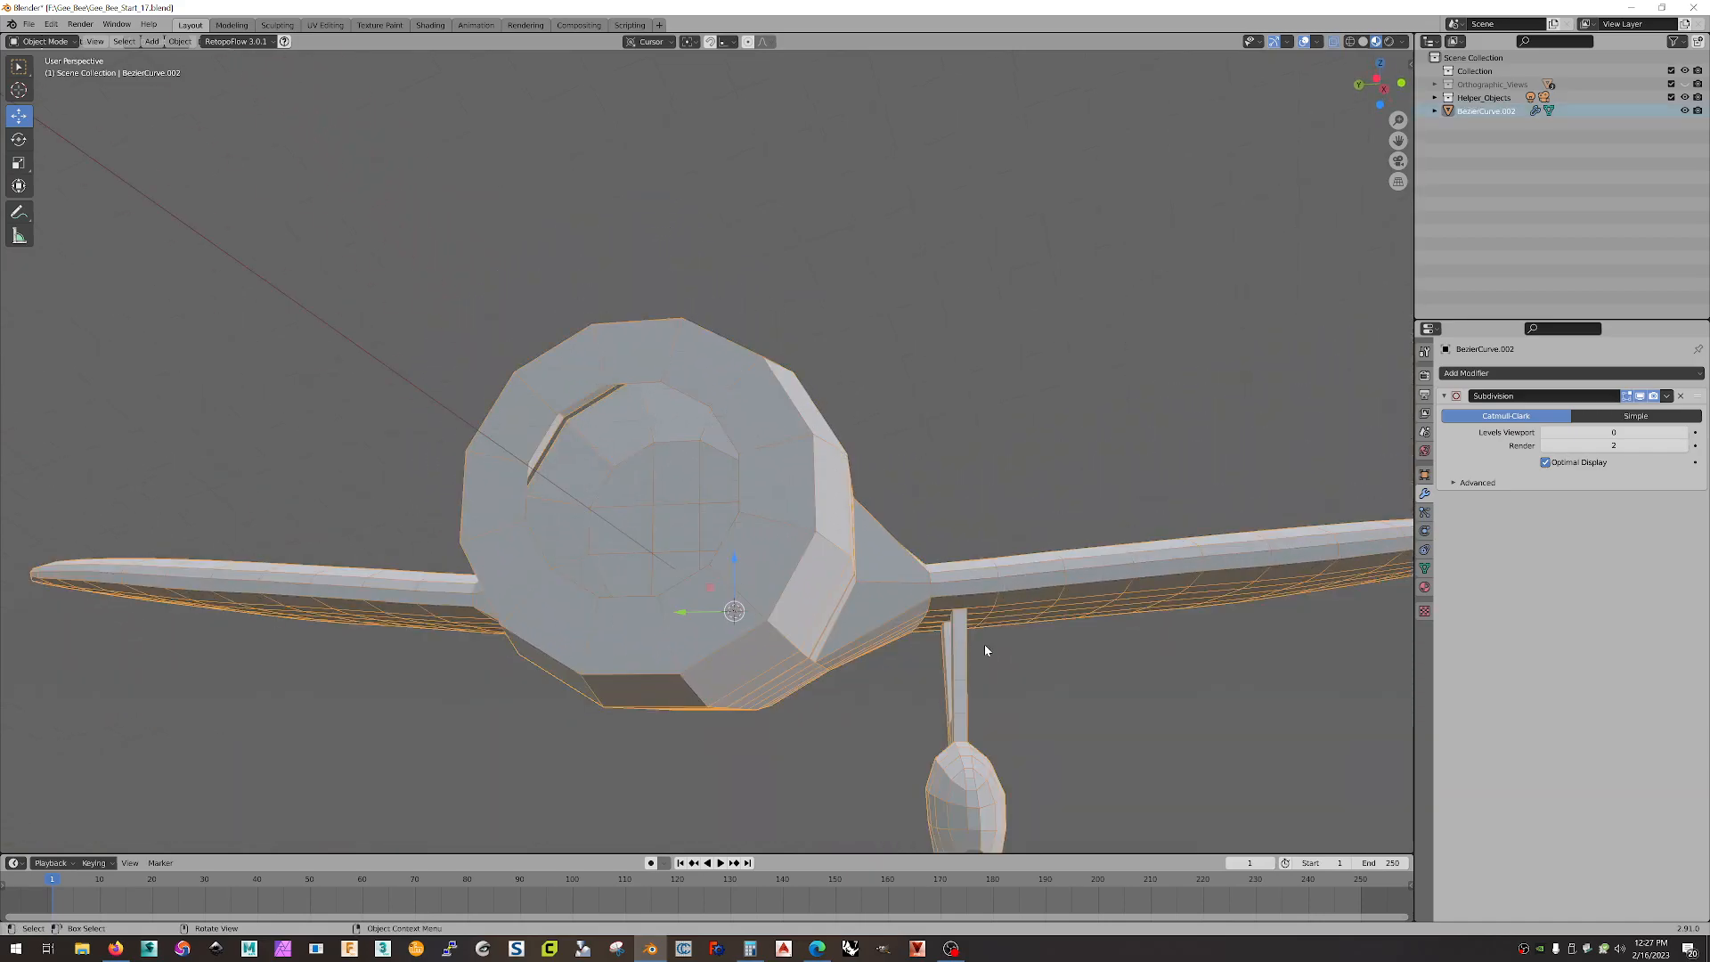
key(Tab)
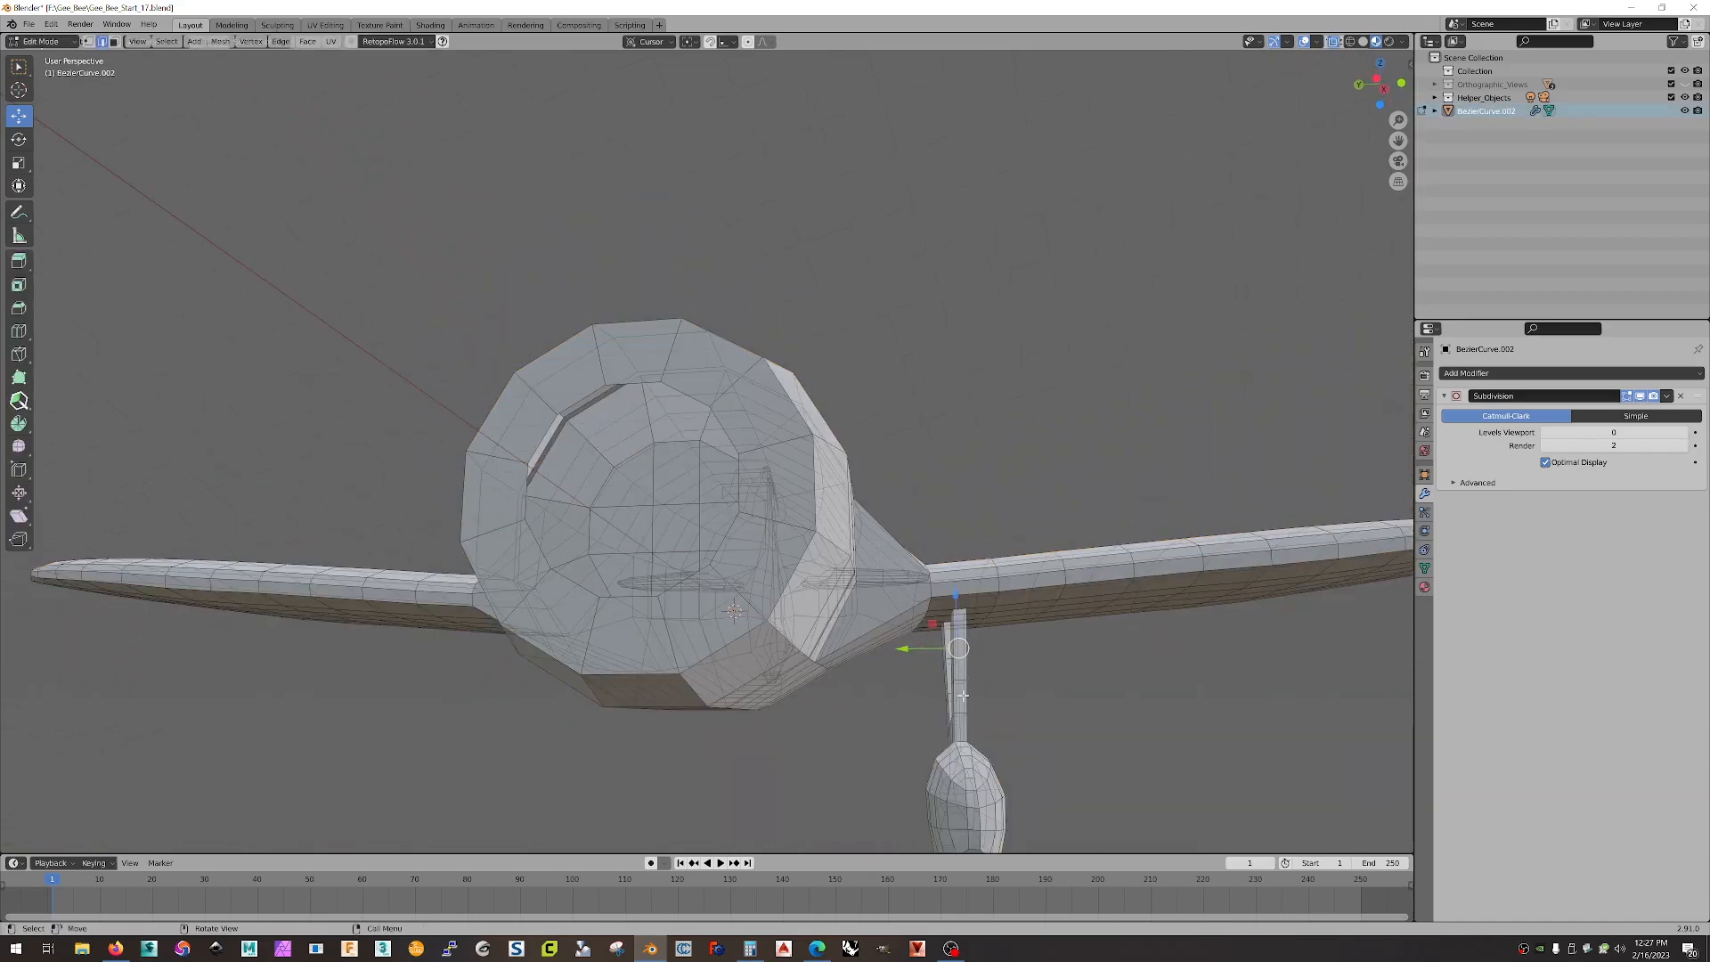
scroll(1063, 720, down, 4)
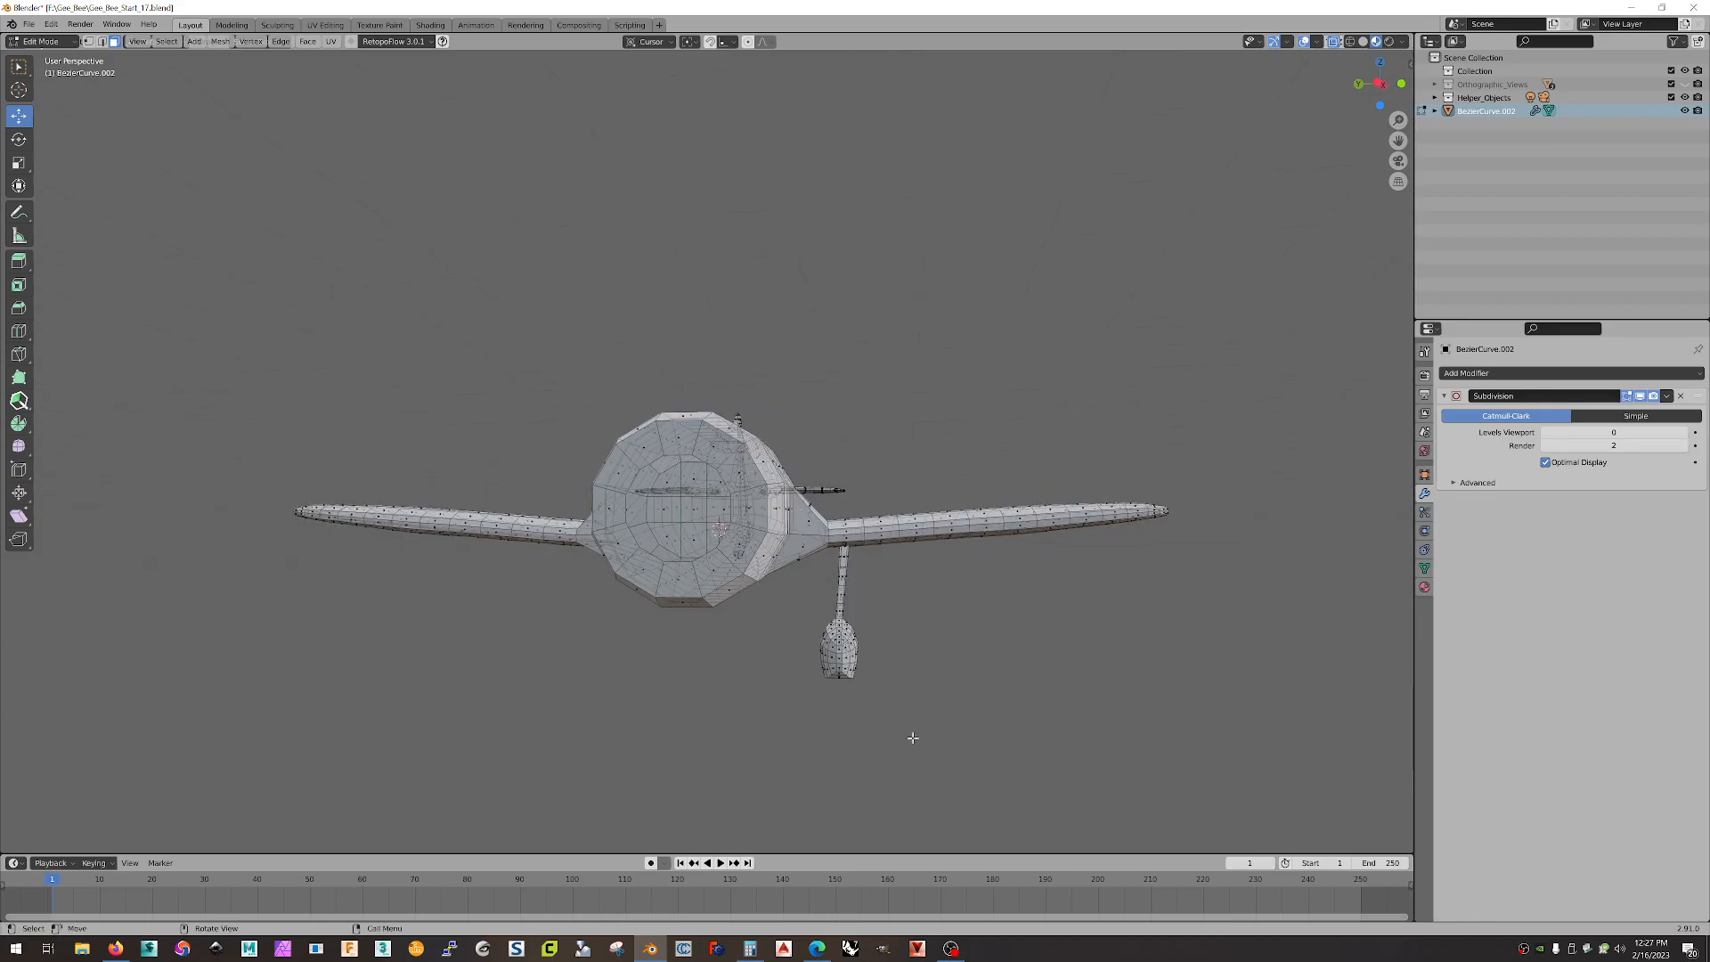
drag(951, 773, 815, 551)
middle_drag(929, 638, 894, 565)
scroll(1045, 631, up, 6)
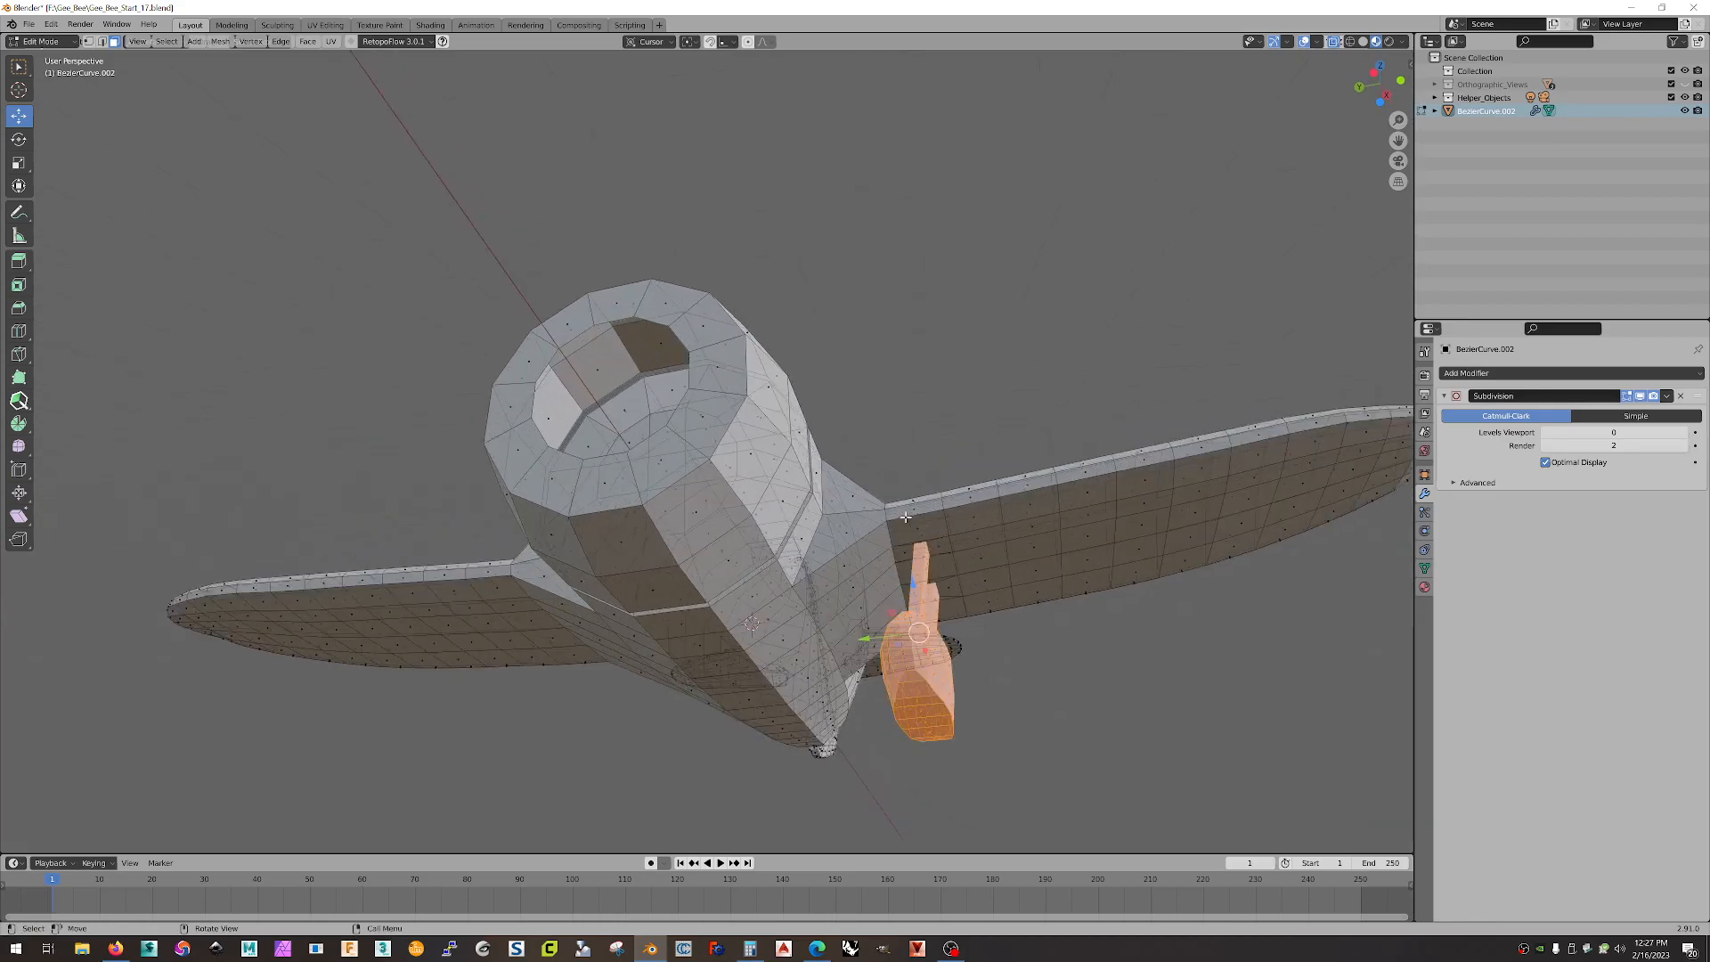
key(ctrl+z)
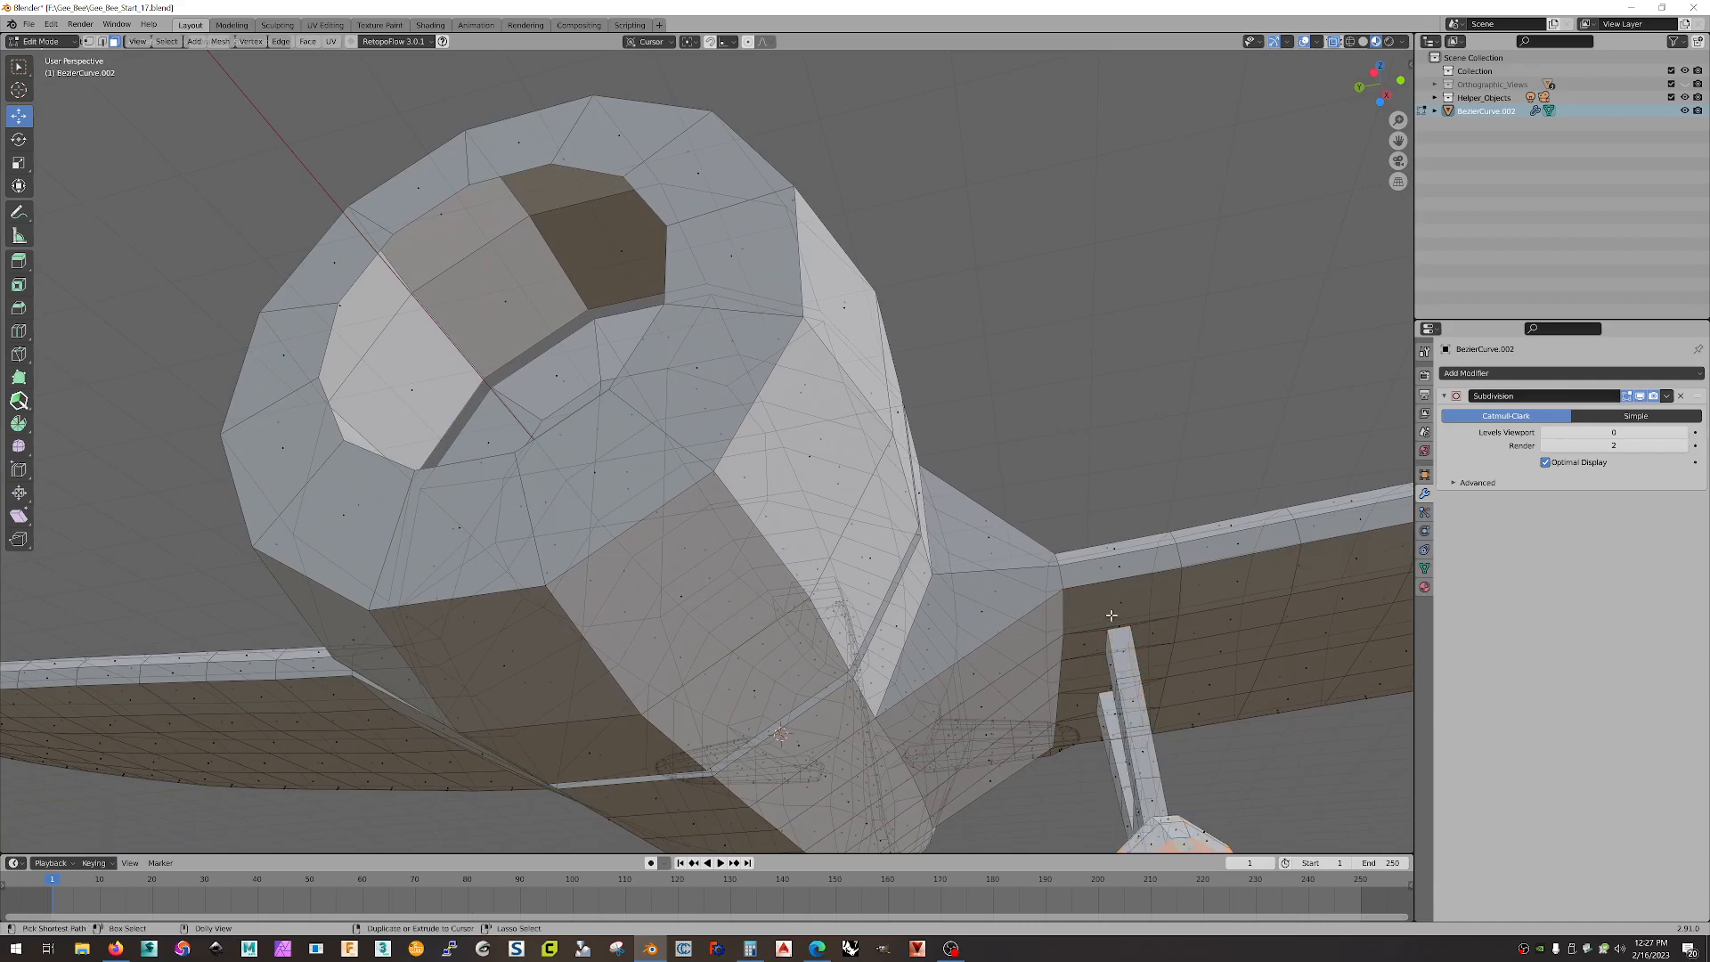
- Select the whole landing gear under the wing, including the flared faces that join both struts to the wing underside
key(ctrl+l)
middle_drag(1195, 639, 1165, 629)
shift+click(1145, 554)
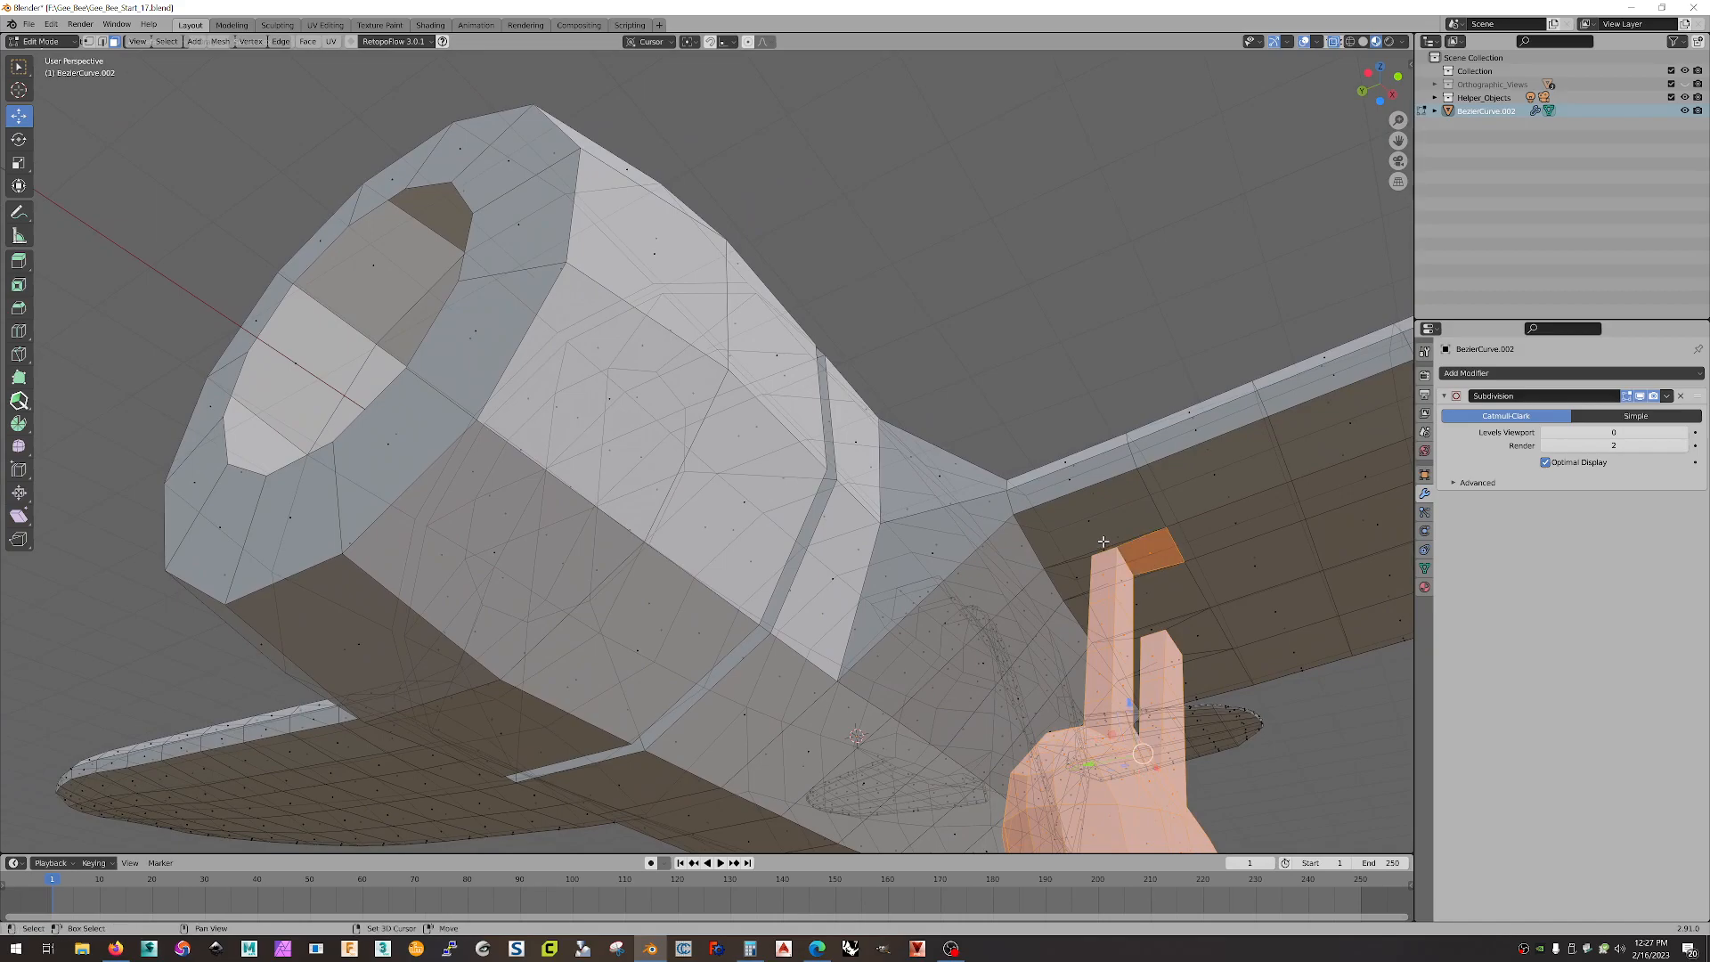
shift+middle_drag(1107, 546, 1117, 556)
shift+drag(1136, 584, 1113, 609)
middle_drag(1175, 621, 1031, 500)
middle_drag(960, 440, 1168, 473)
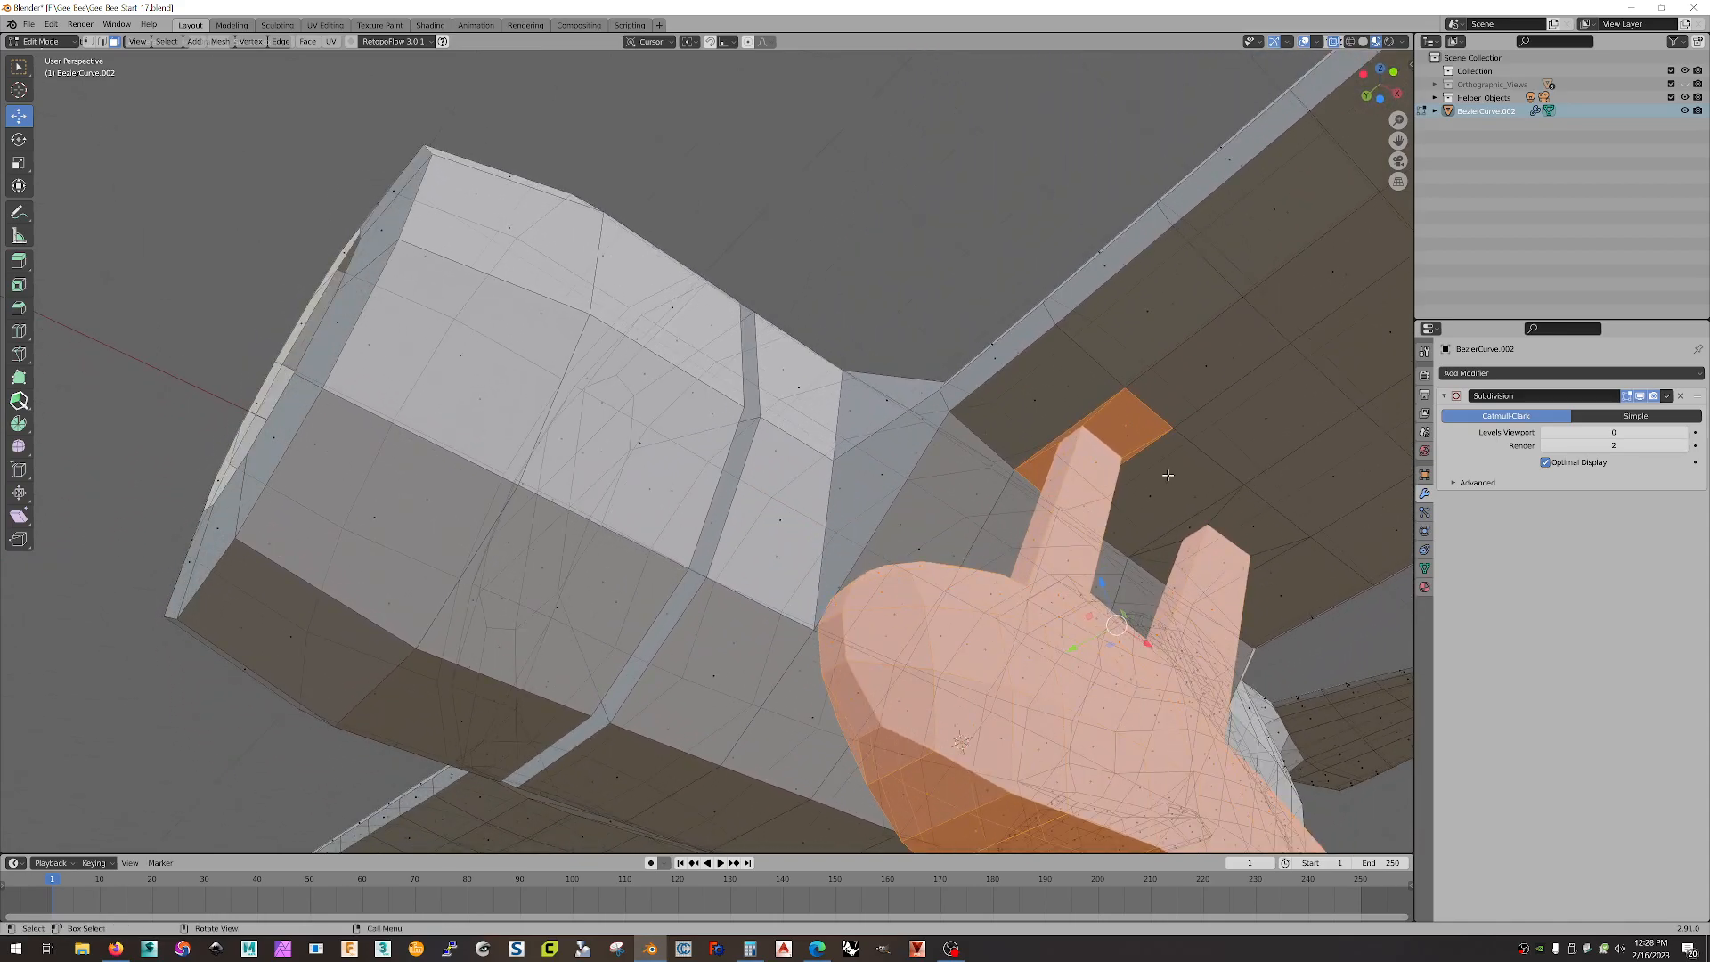
shift+click(1217, 533)
shift+click(1247, 531)
middle_drag(1278, 562, 1149, 419)
shift+click(1042, 291)
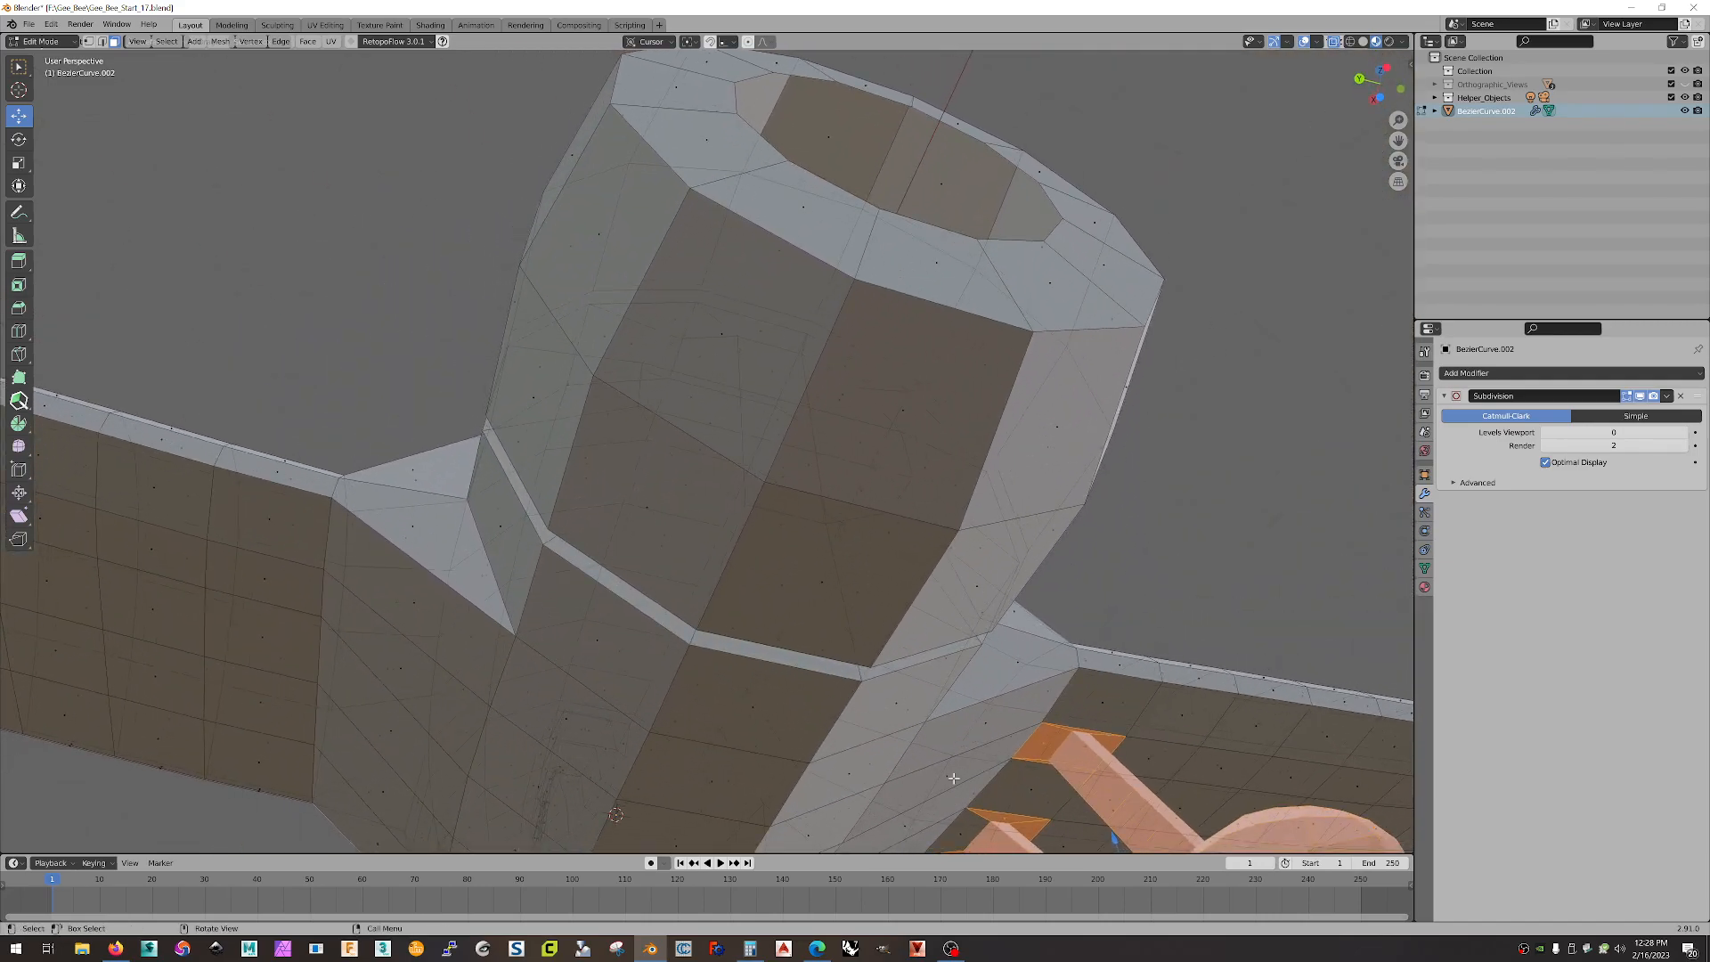
shift+click(962, 838)
- Separate the selected landing gear faces into their own object and return to Object Mode
scroll(1106, 658, down, 5)
middle_drag(1060, 498, 818, 739)
right_click(850, 712)
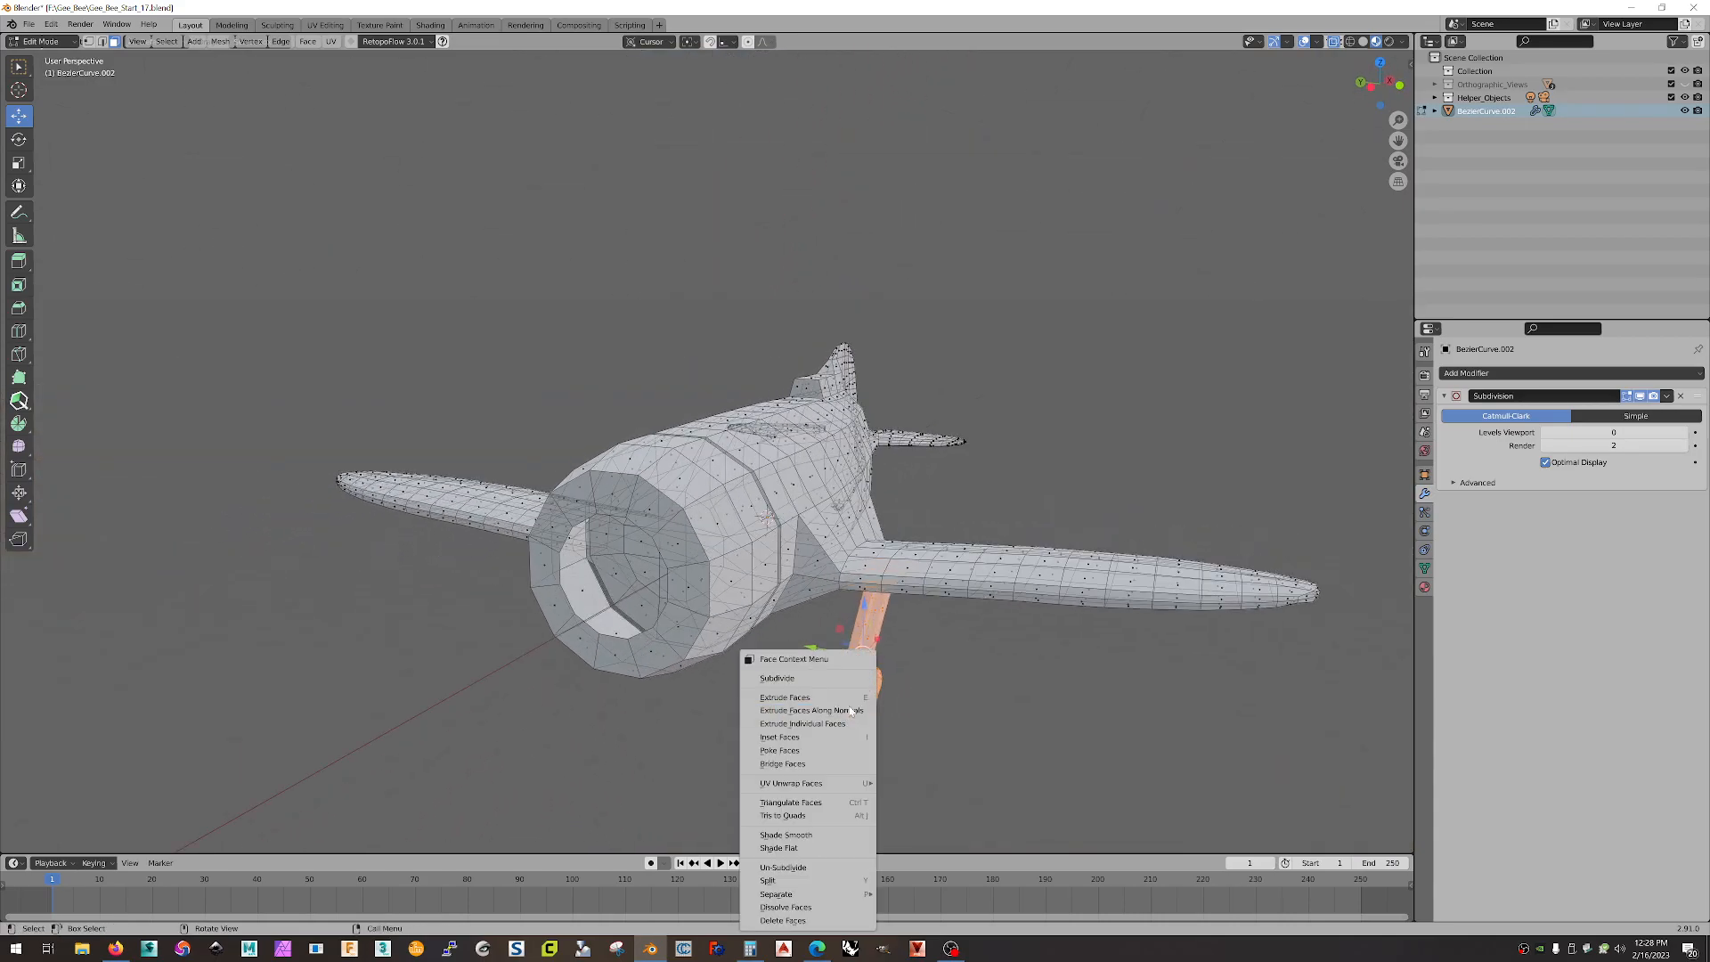
mouse_move(806, 895)
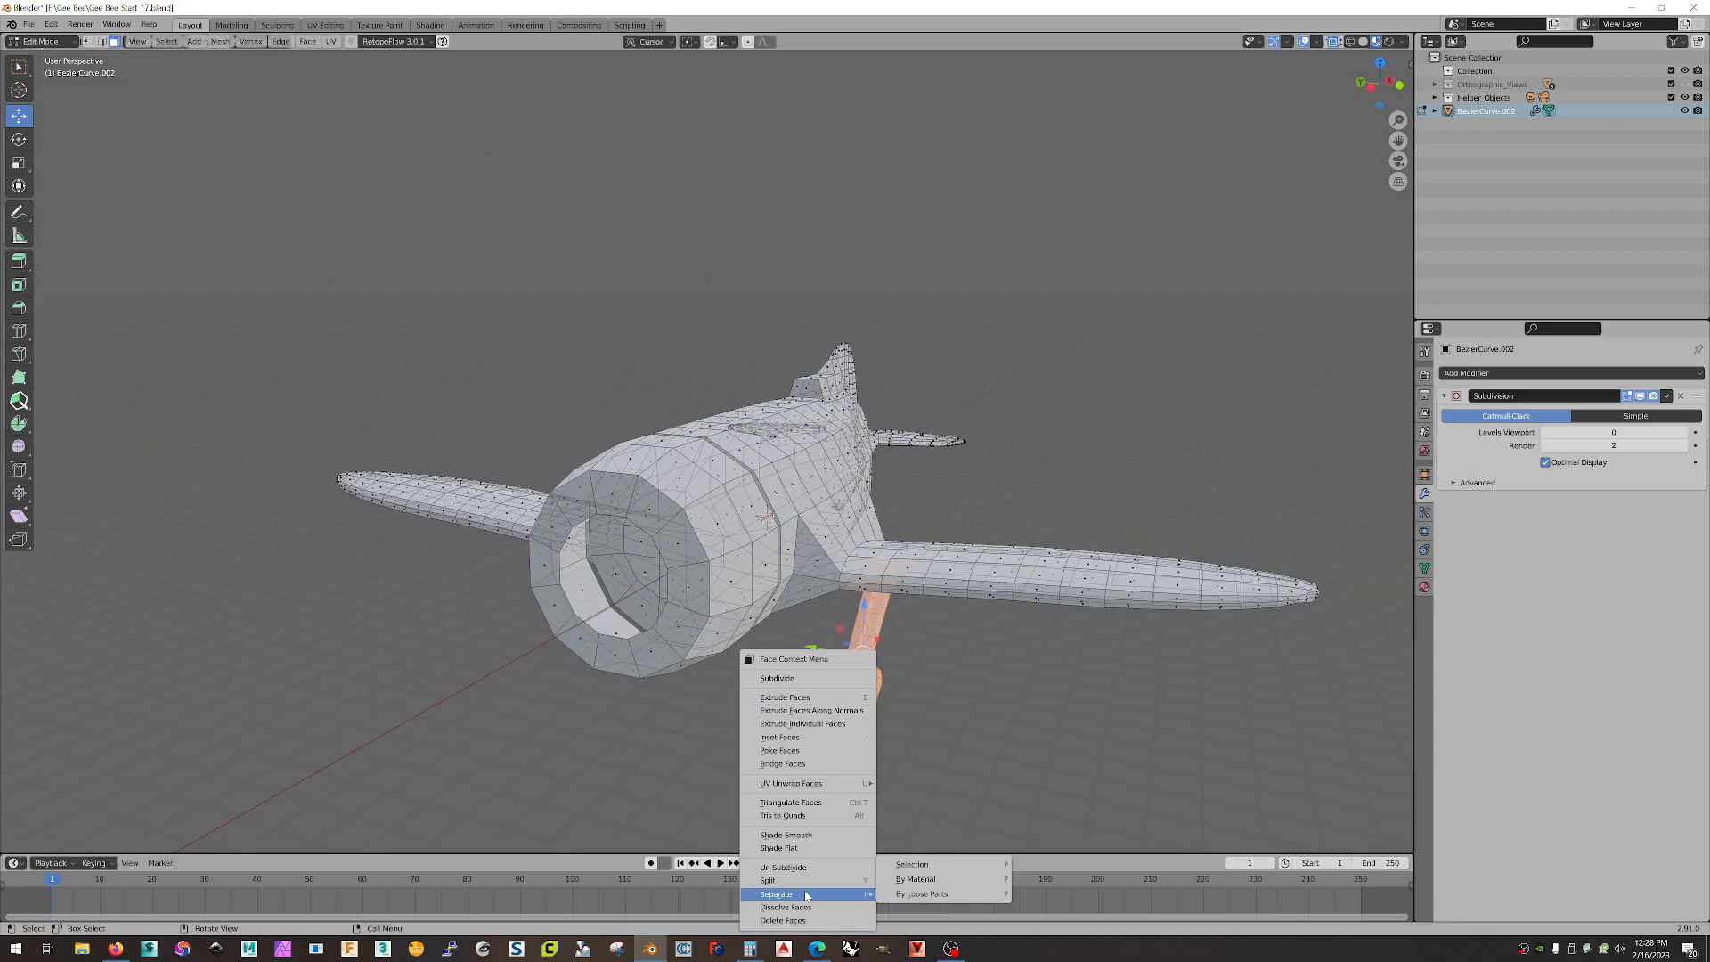
click(915, 865)
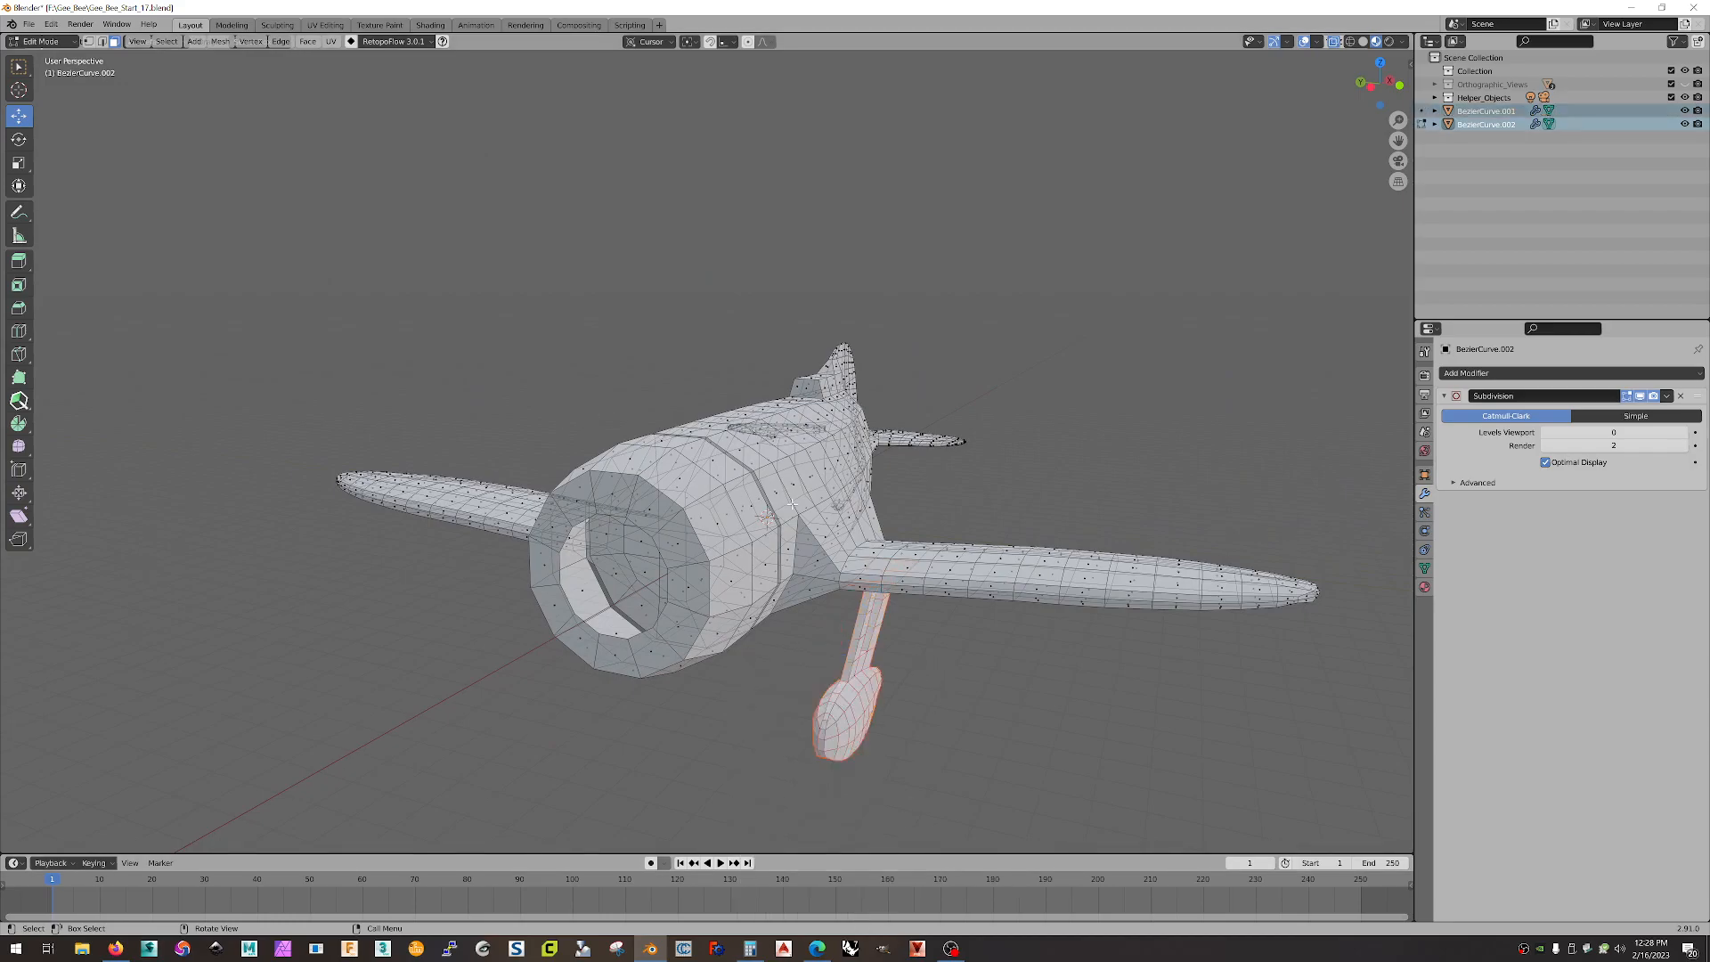
key(Tab)
- Duplicate the separated landing gear in place and mirror the copy along the global Y axis
click(960, 661)
click(853, 710)
middle_drag(852, 710, 974, 680)
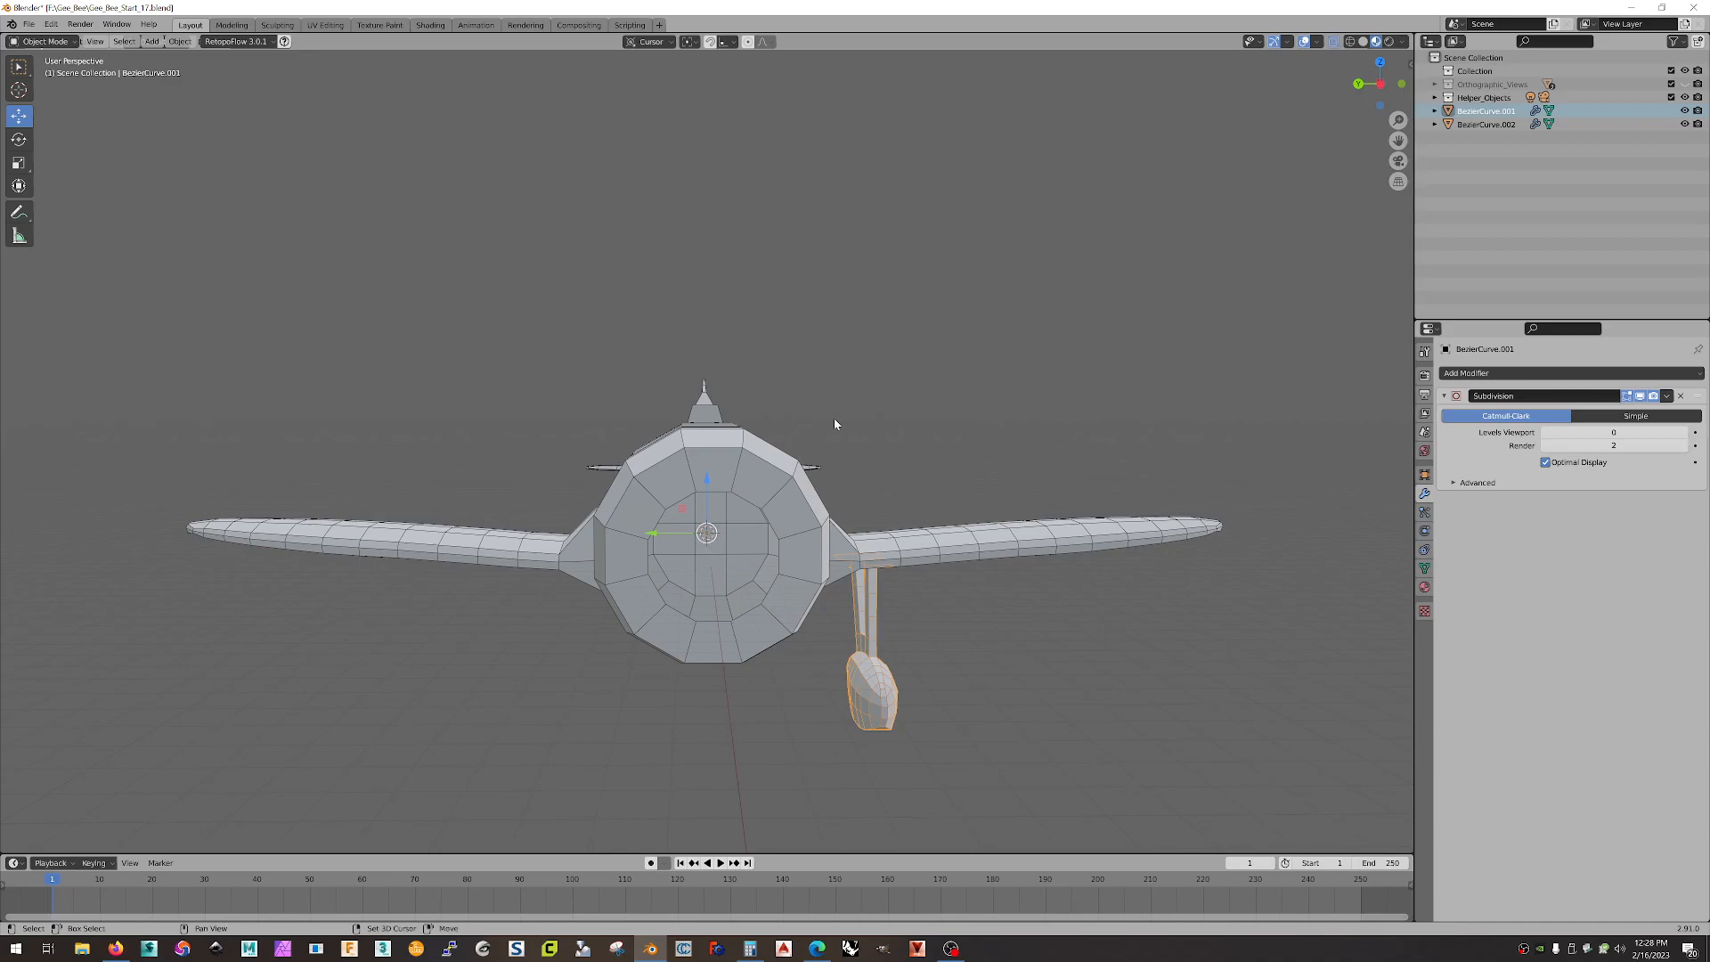
key(shift+d)
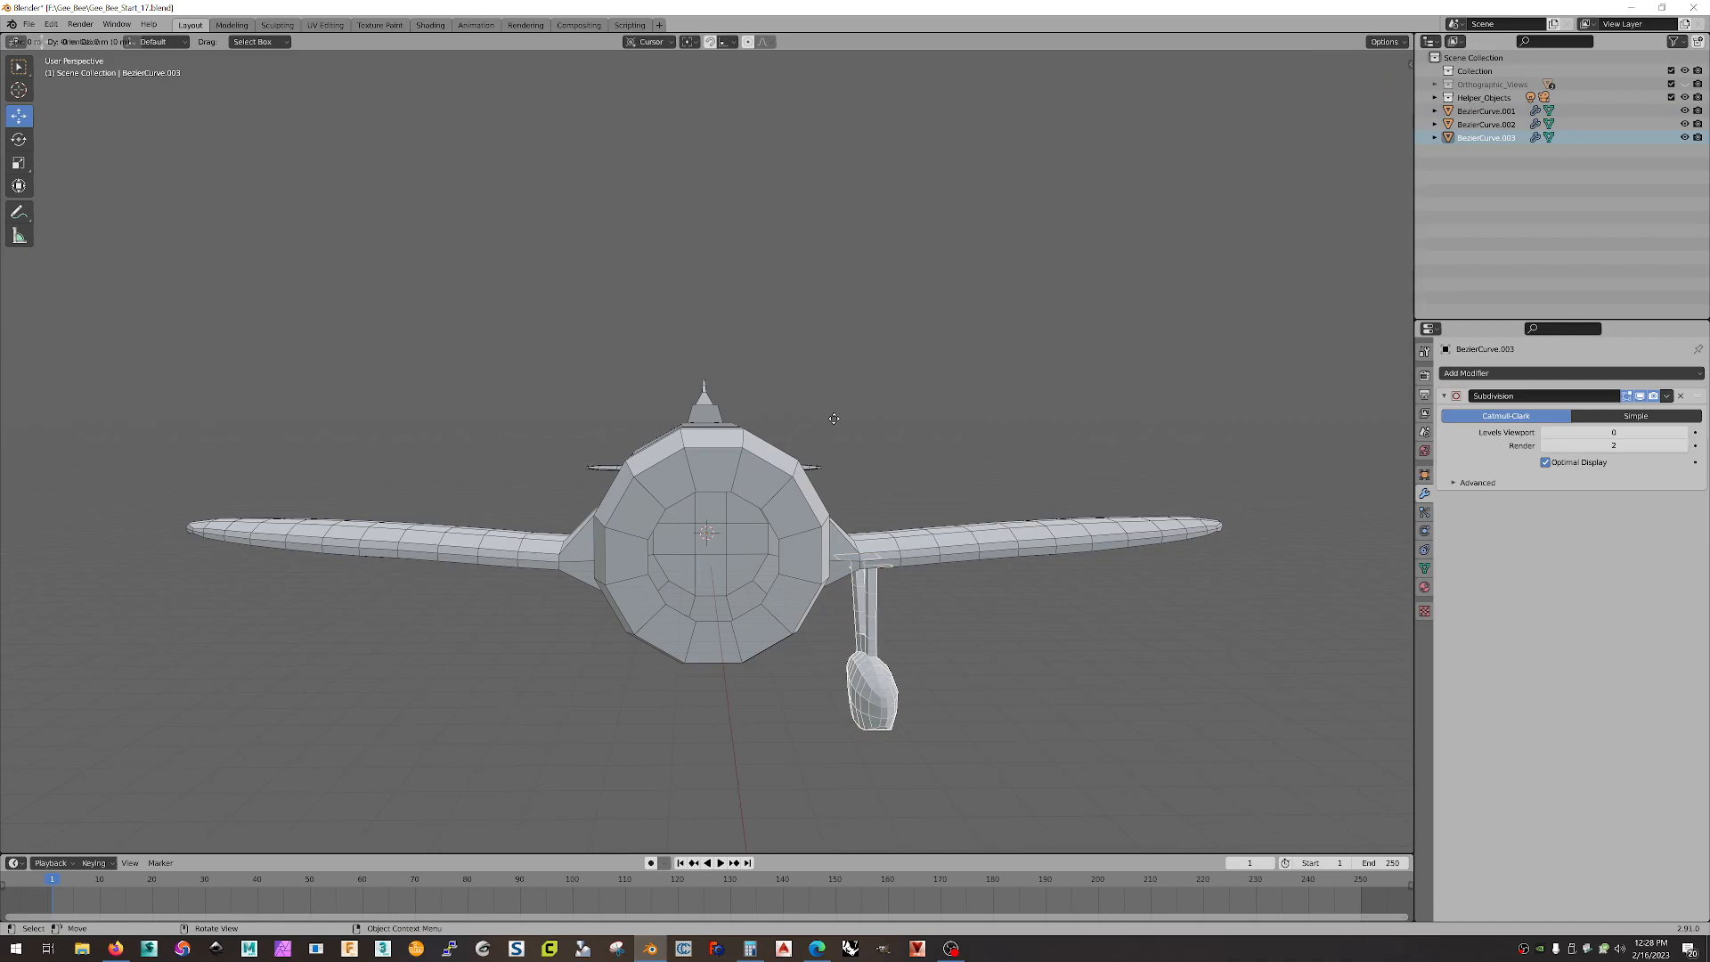
right_click(834, 419)
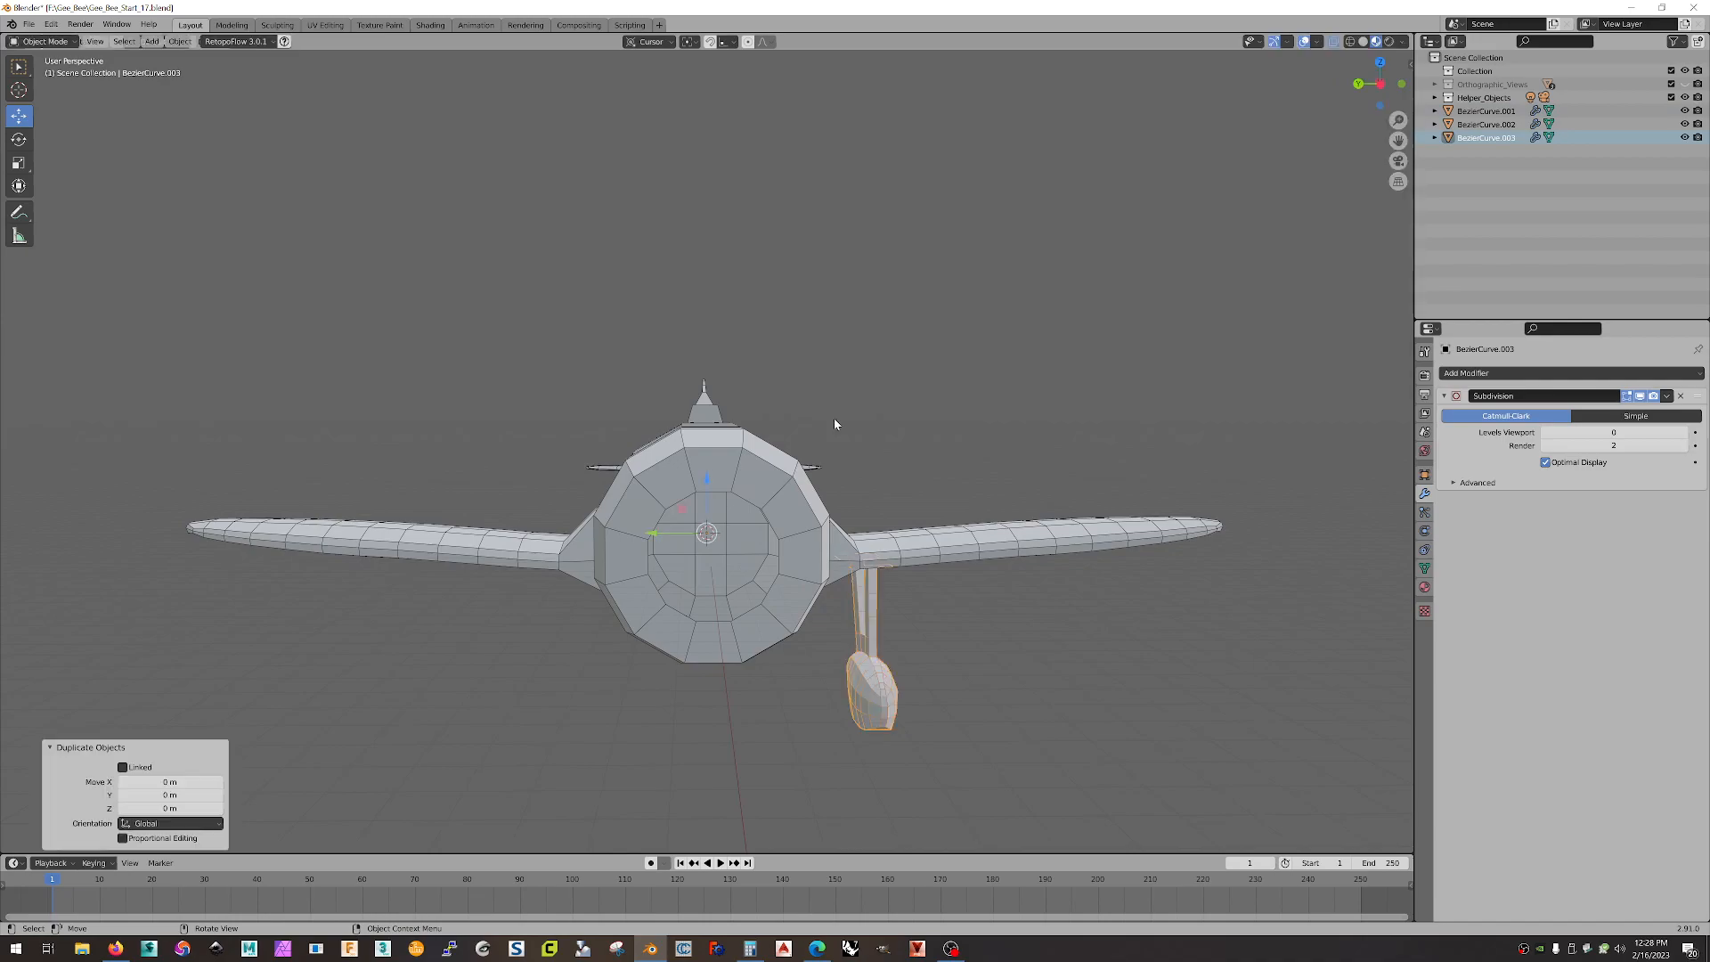
right_click(830, 634)
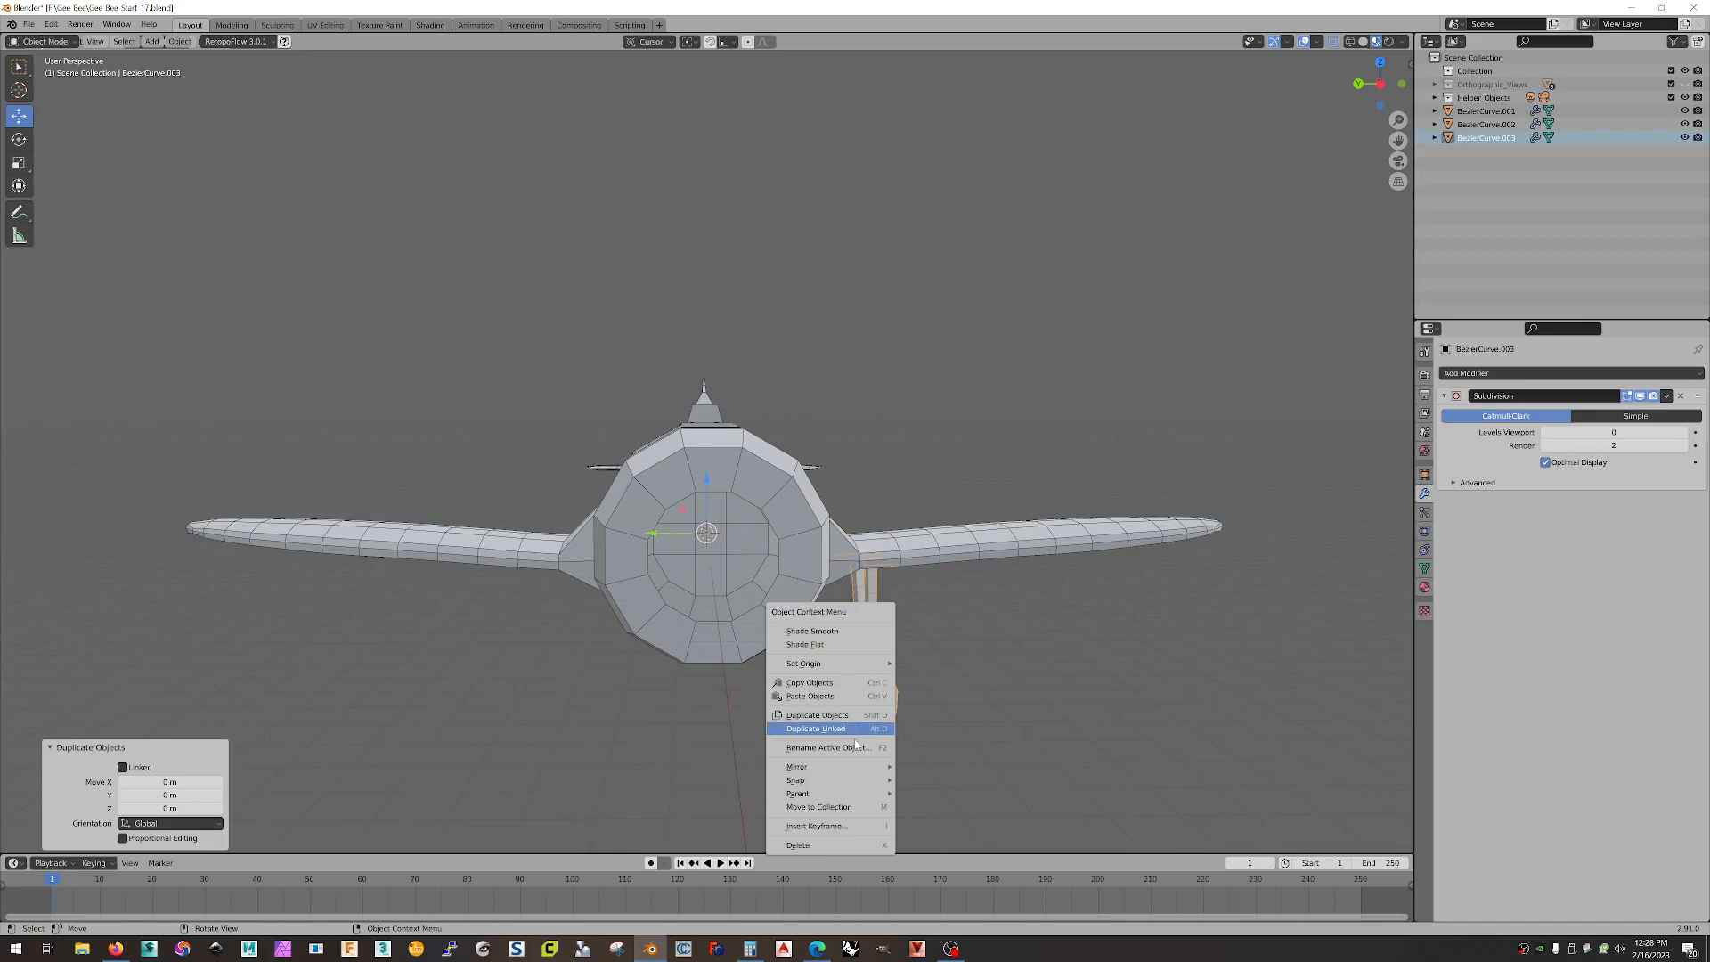
mouse_move(849, 768)
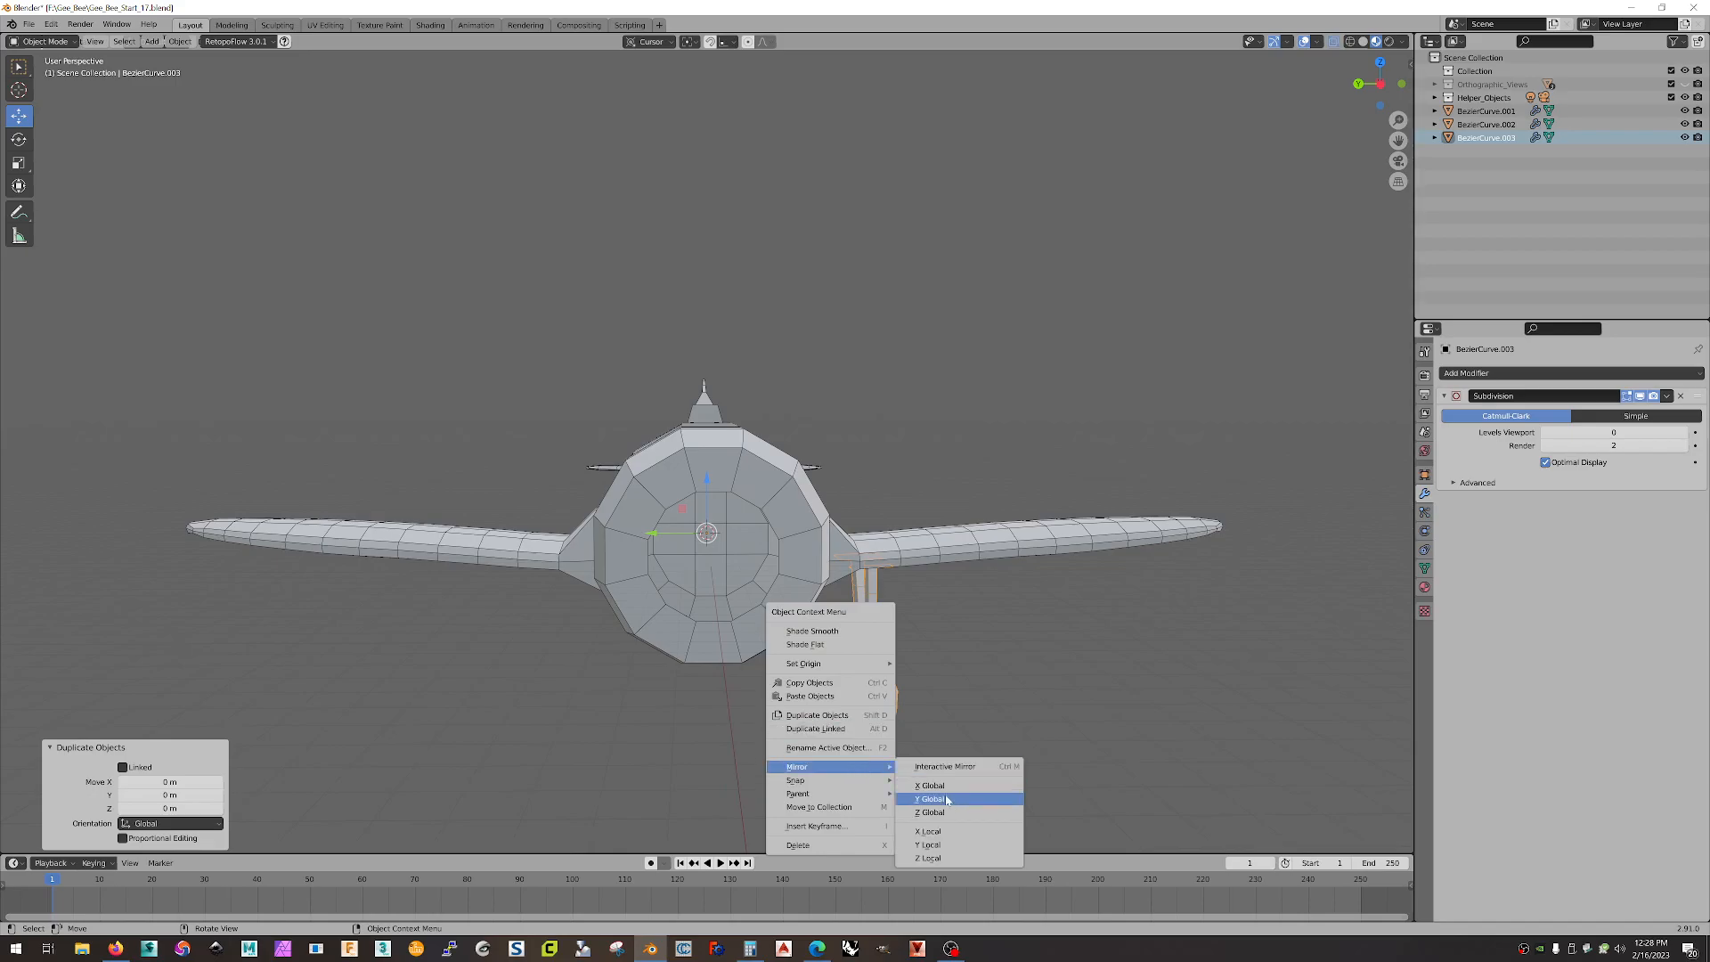
click(947, 800)
middle_drag(939, 782, 909, 704)
- Delete the two wing underside faces on the aircraft body where the mirrored gear's struts attach
click(479, 567)
scroll(501, 585, up, 5)
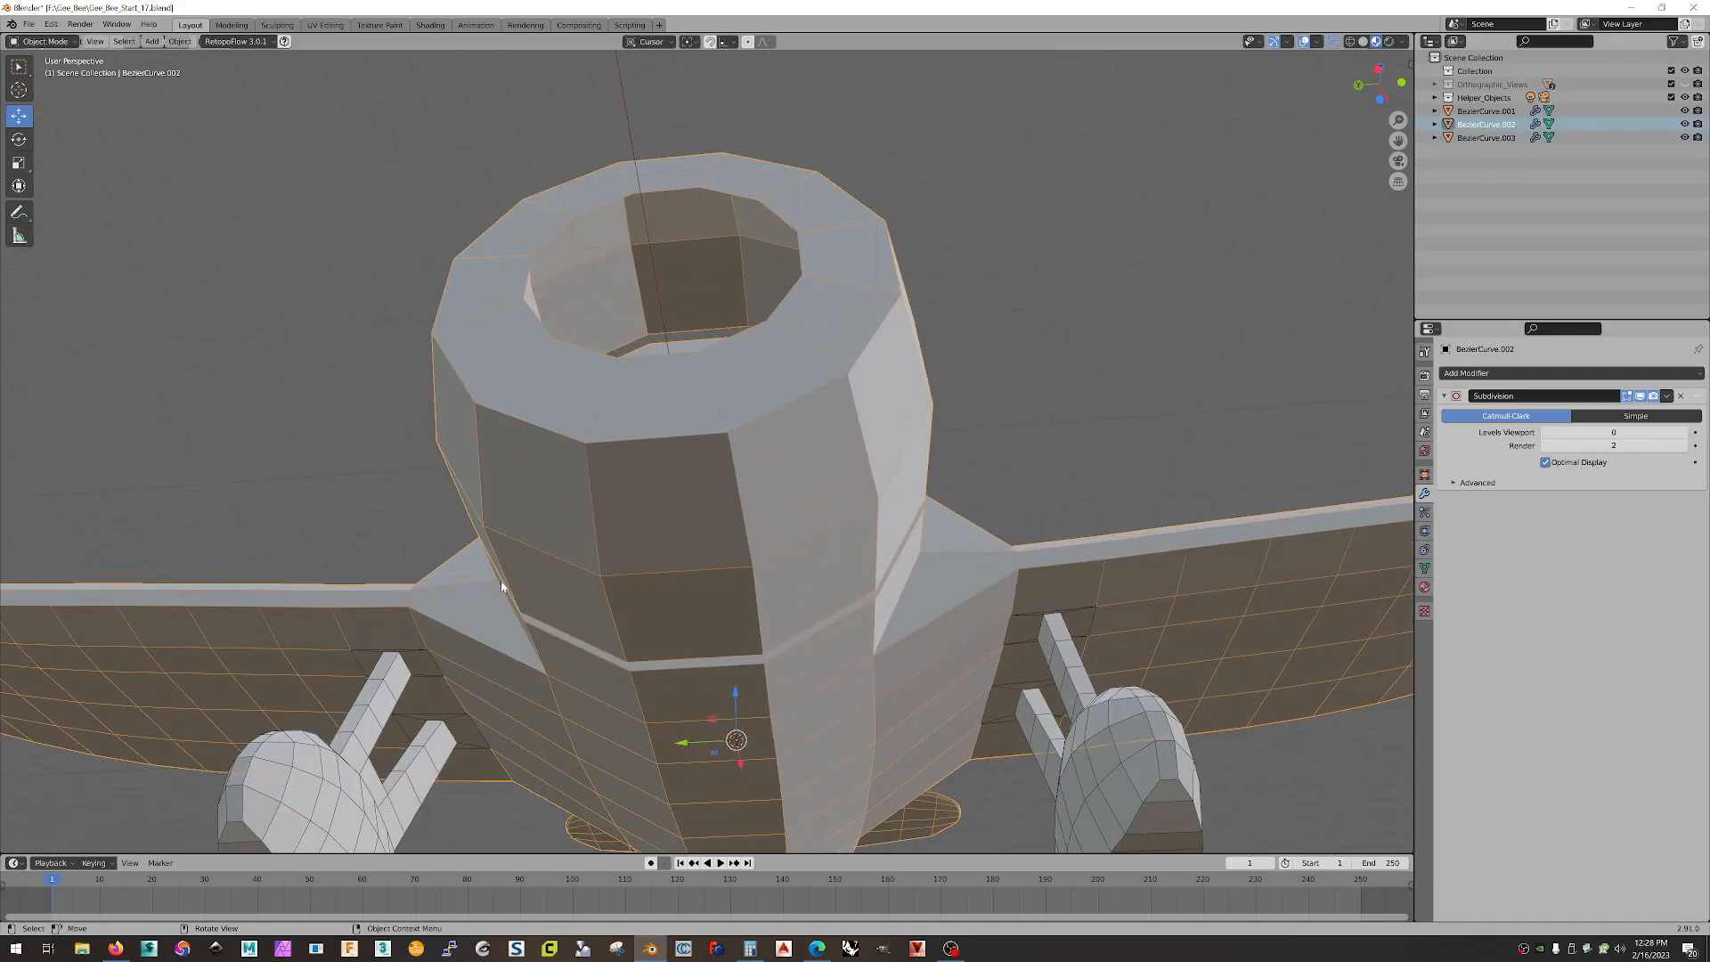
middle_drag(538, 596, 853, 477)
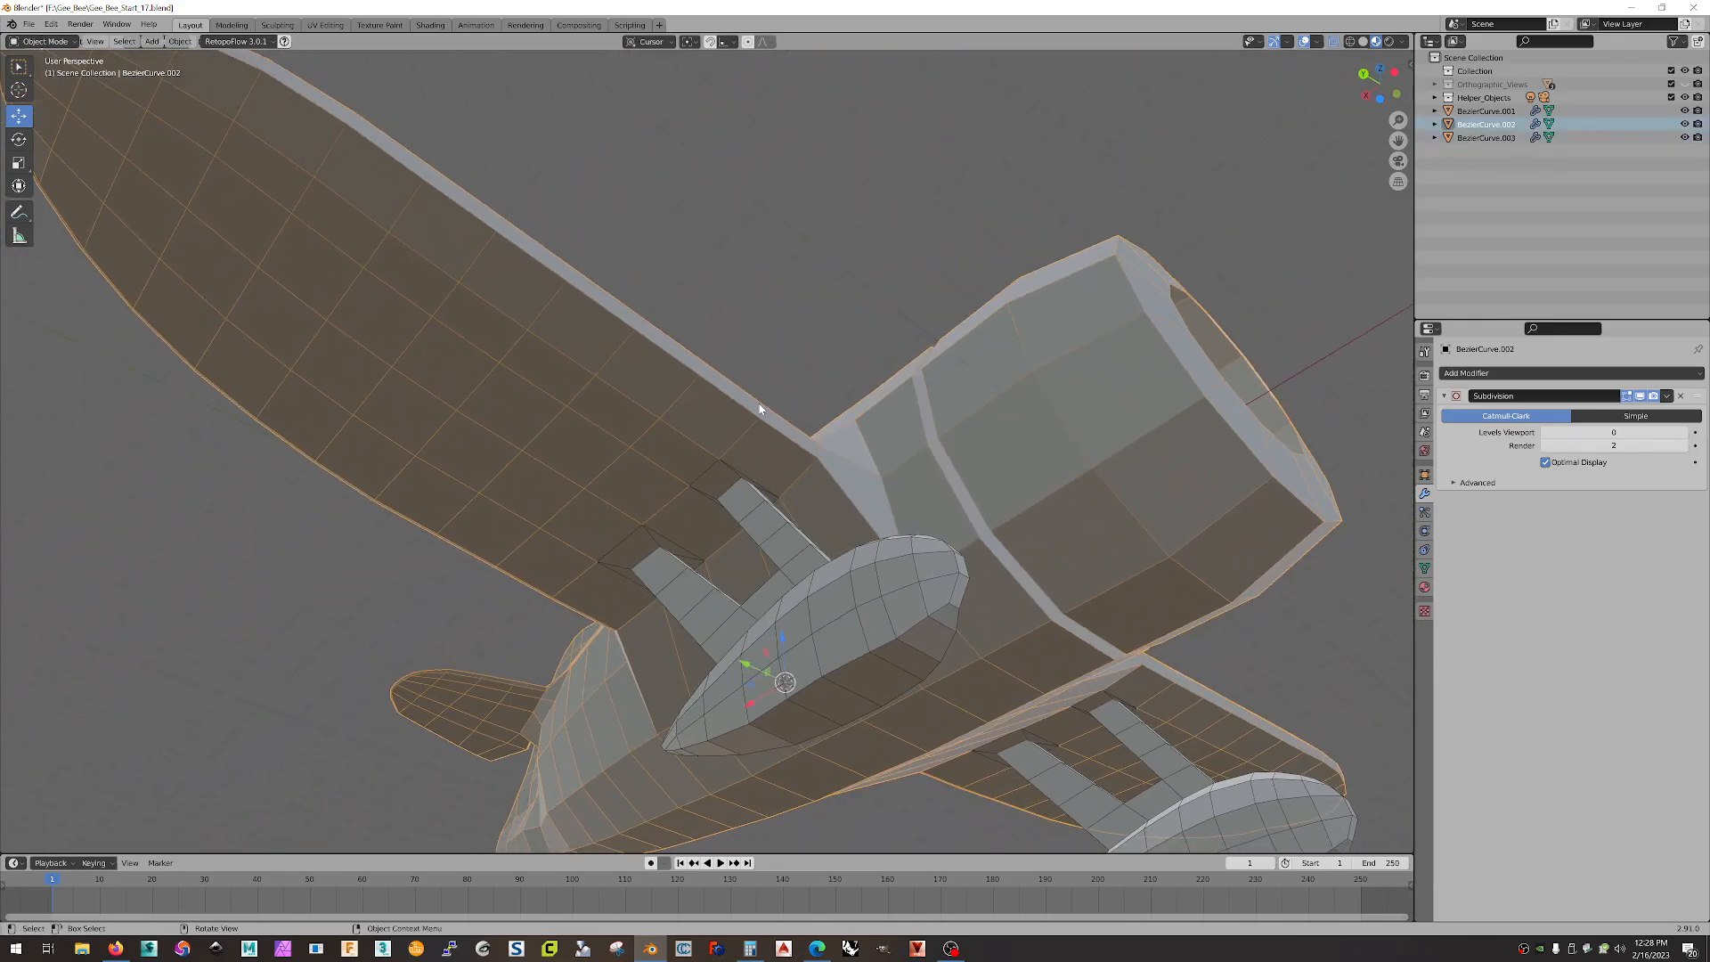
key(Tab)
scroll(749, 485, up, 5)
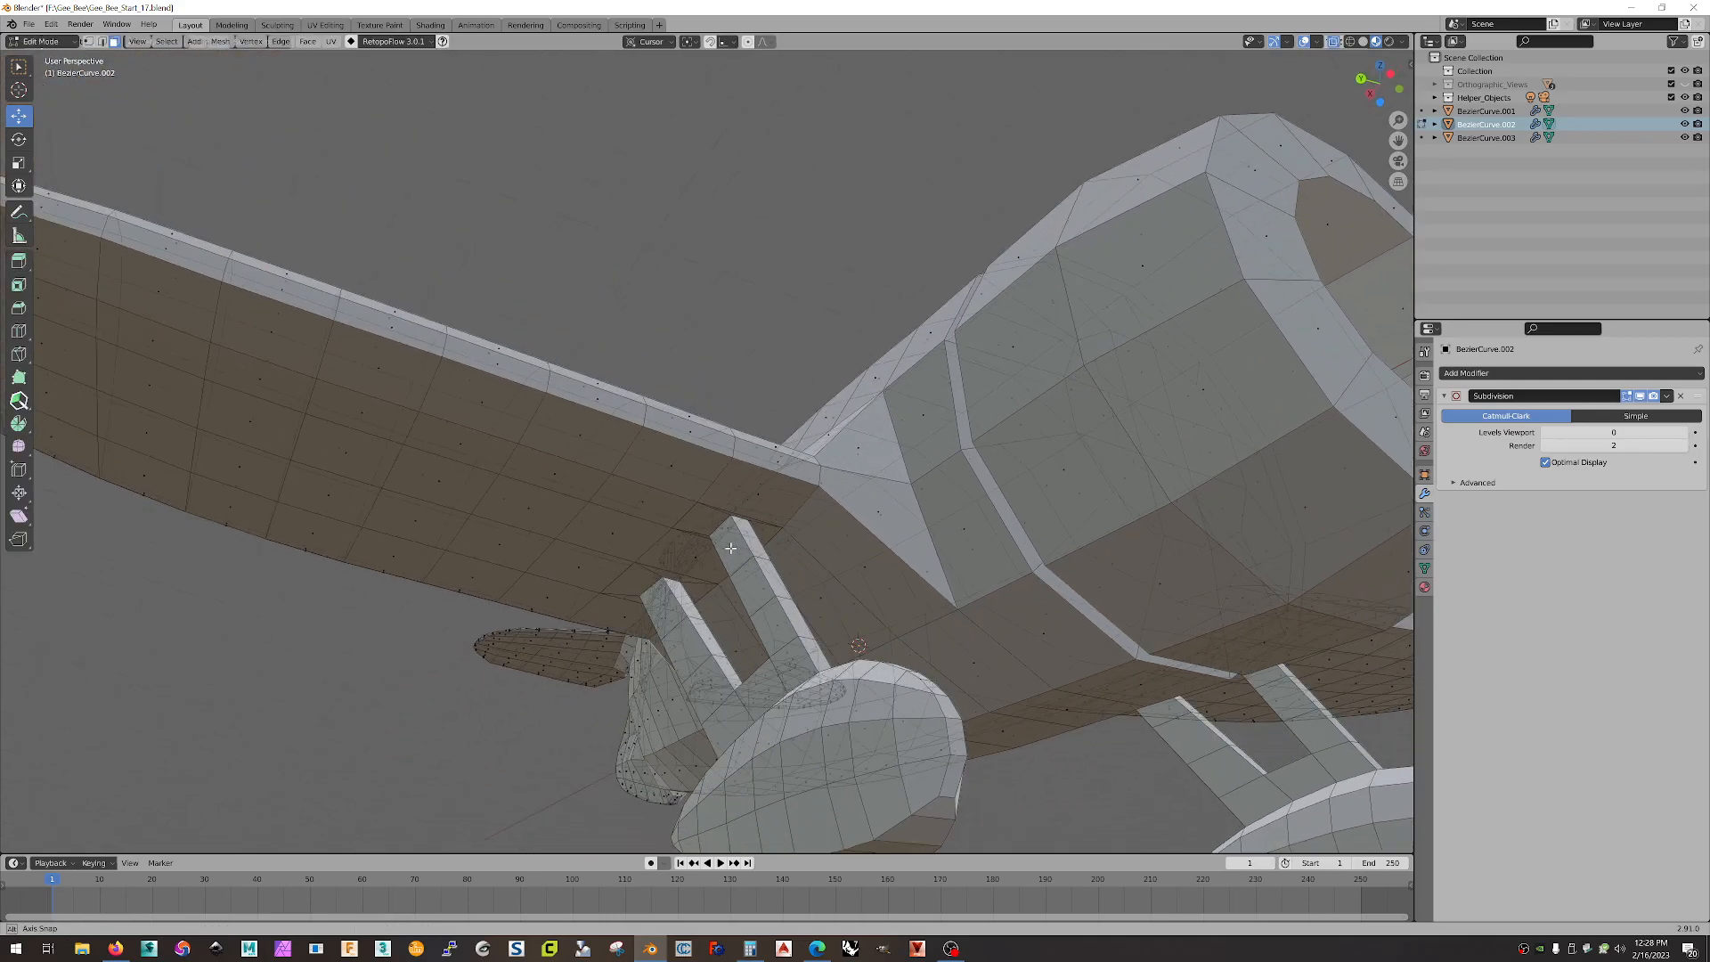
click(737, 561)
middle_drag(739, 561, 863, 514)
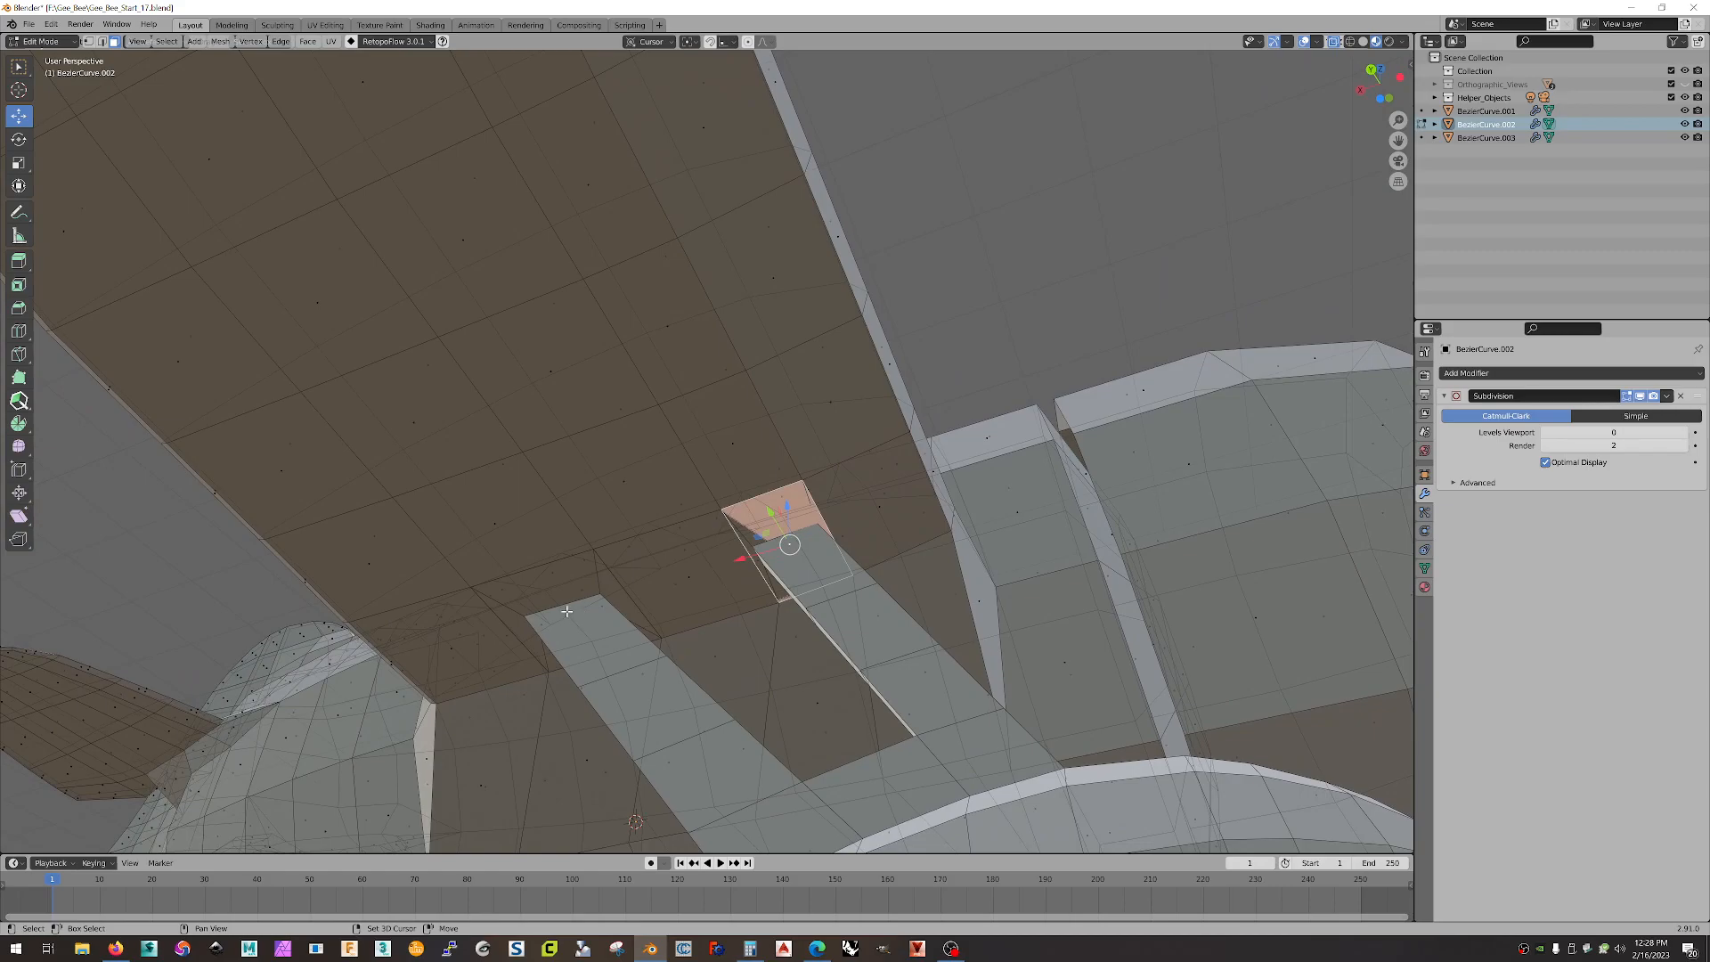
shift+click(567, 611)
middle_drag(759, 500, 737, 540)
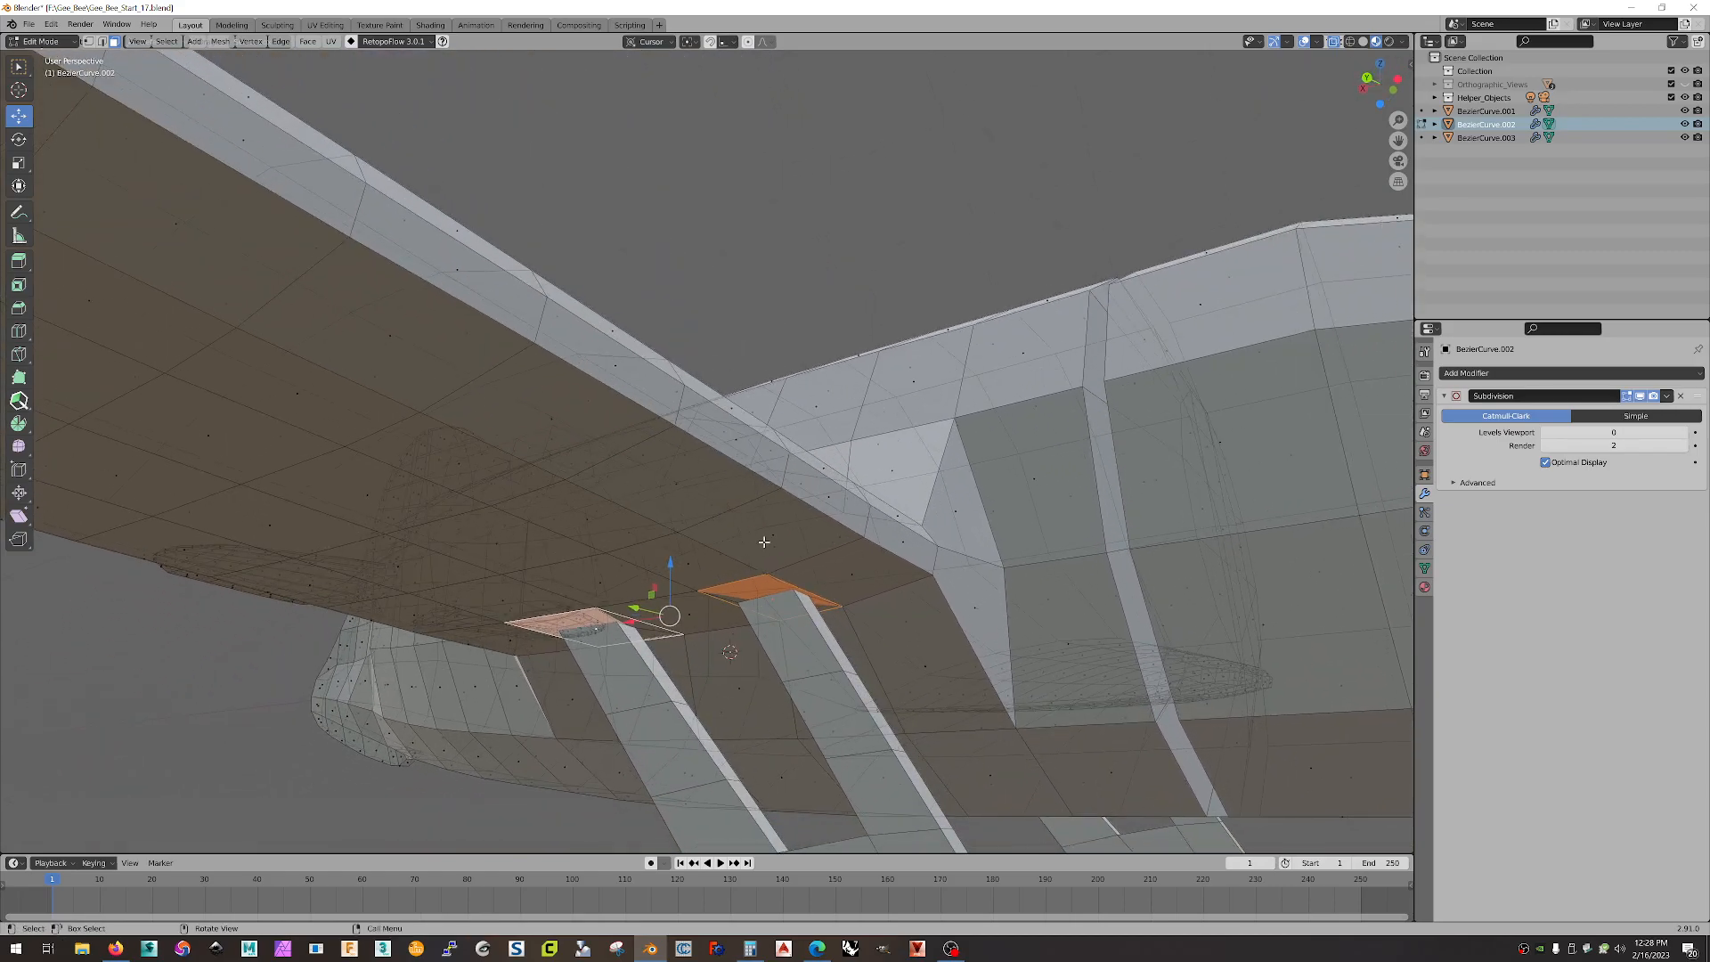
key(x)
click(744, 551)
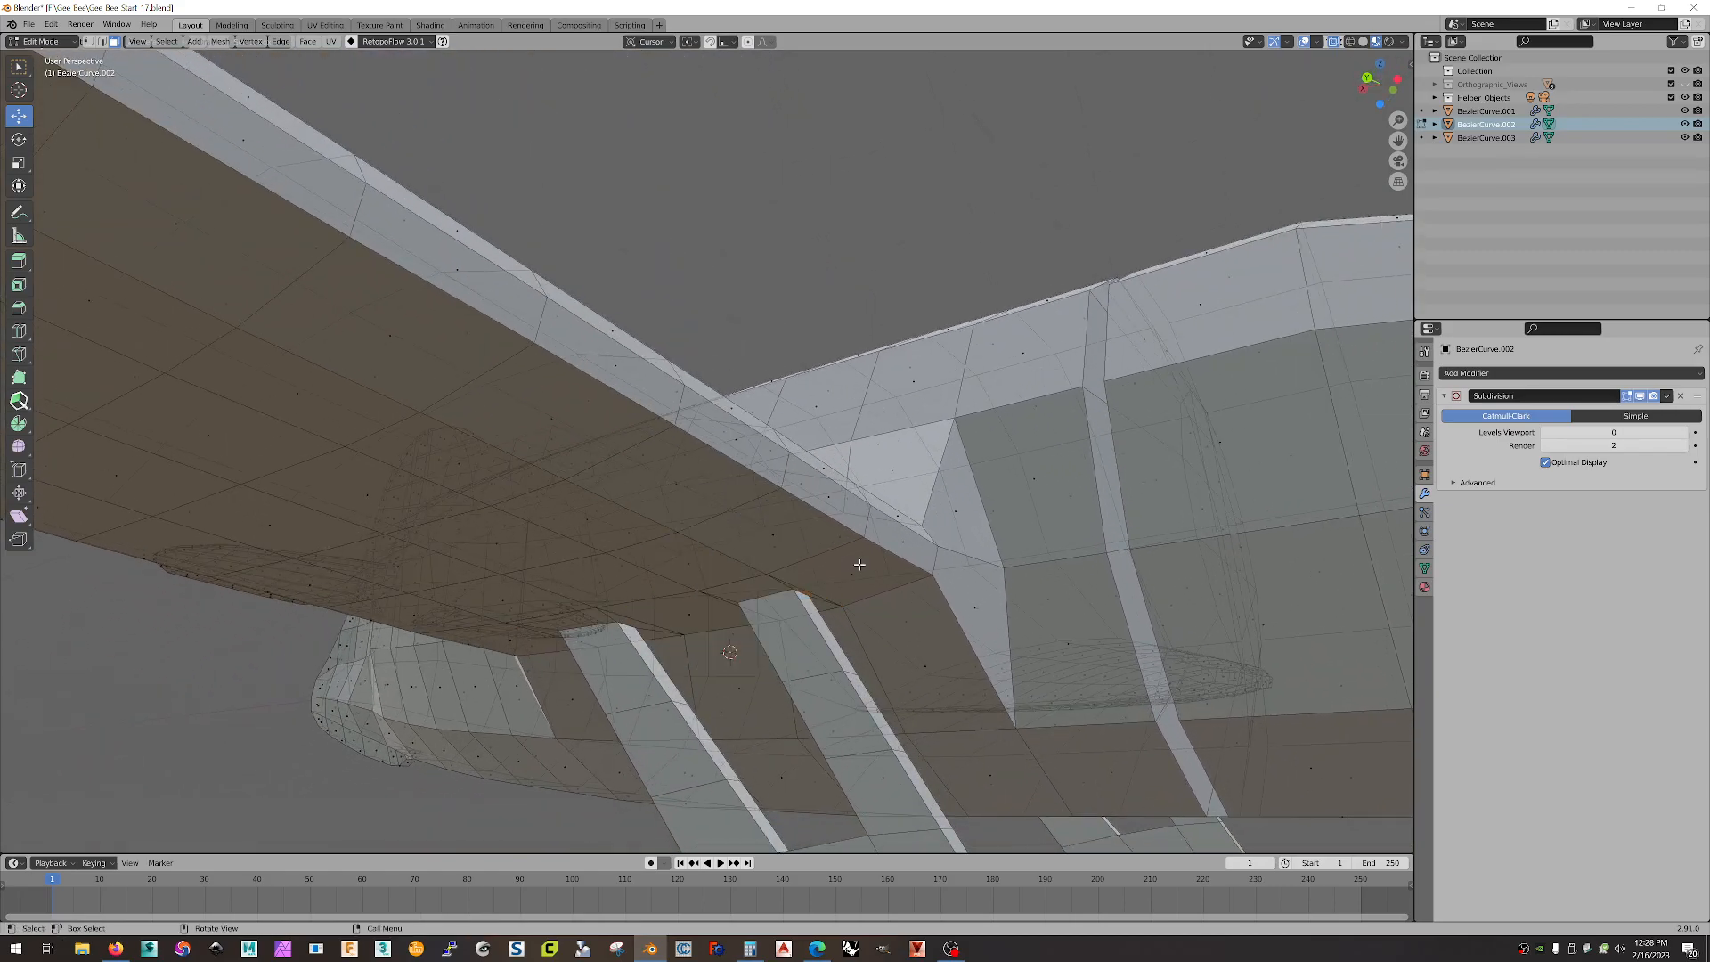
- Join the aircraft body and both landing gears into one object, with the mirrored gear as the active object
scroll(846, 561, down, 10)
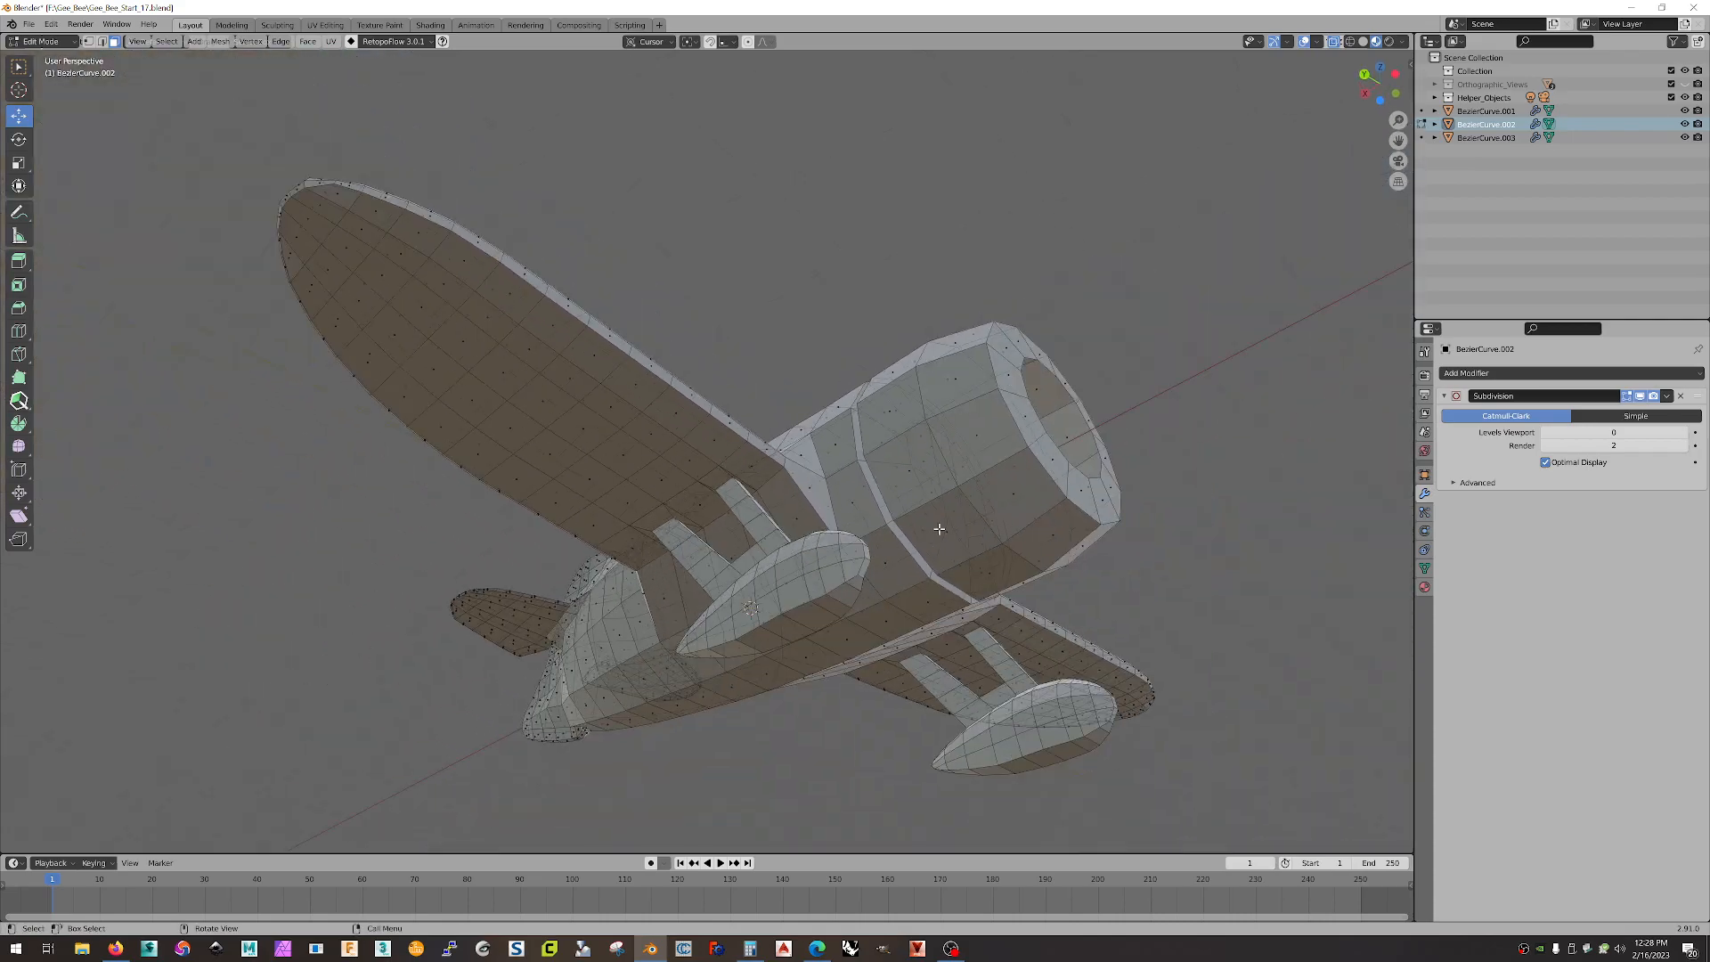
middle_drag(939, 529, 870, 589)
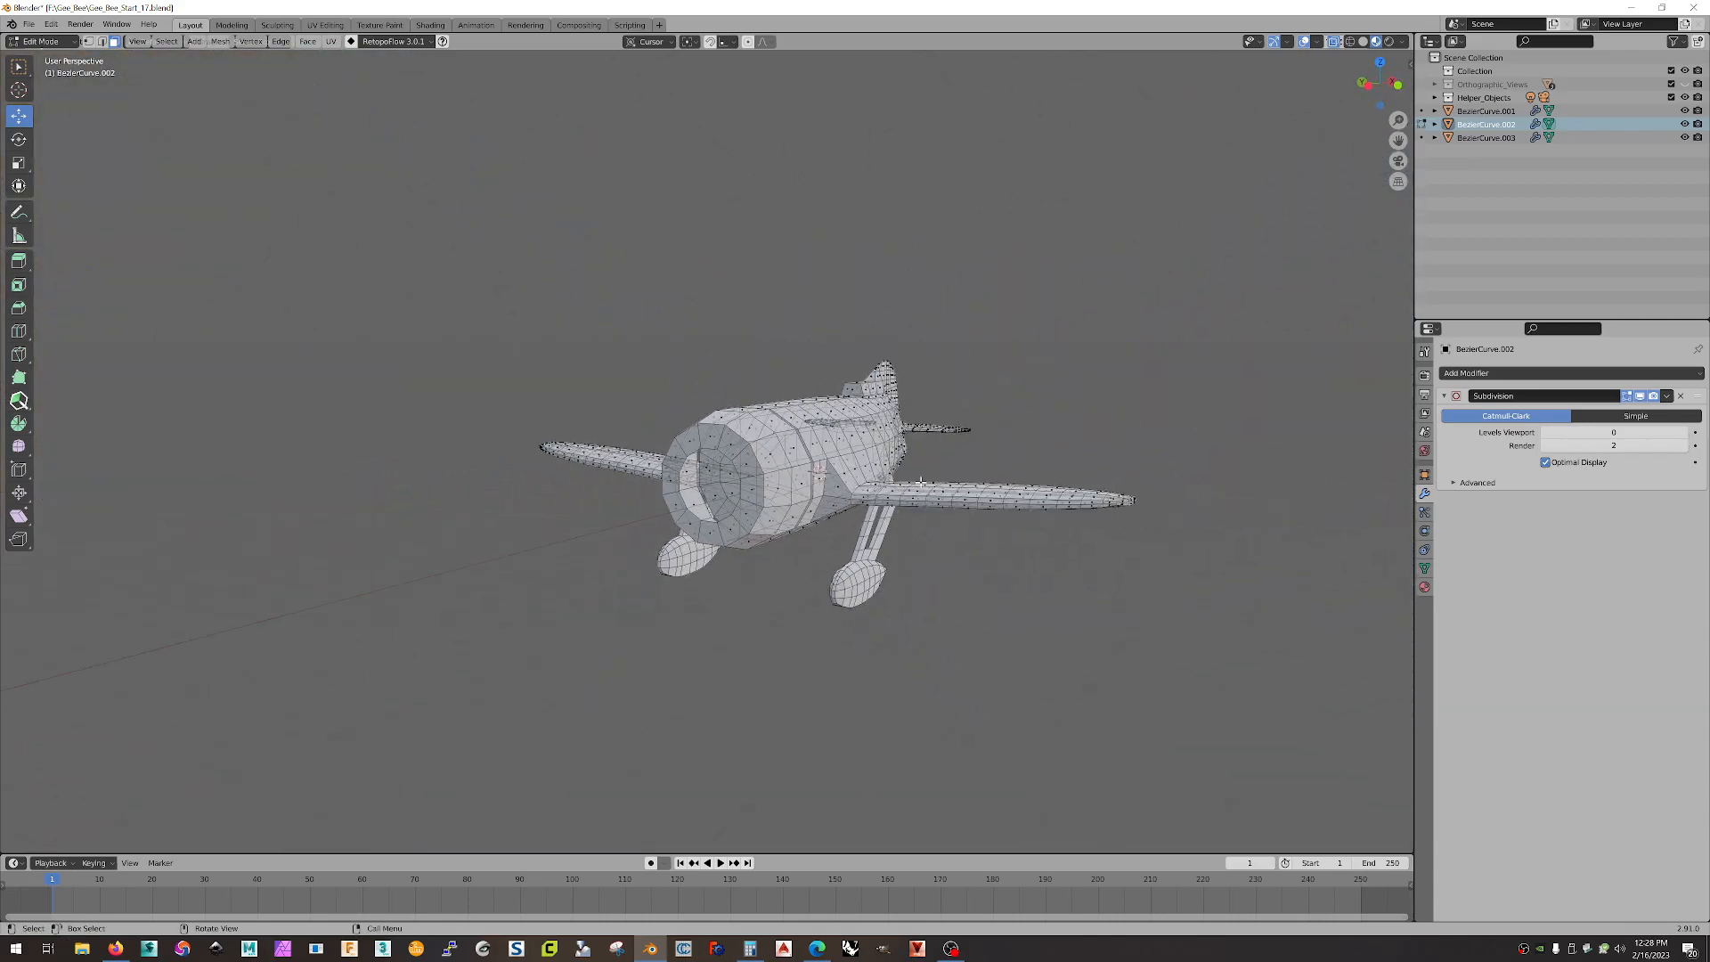
key(Tab)
shift+click(860, 578)
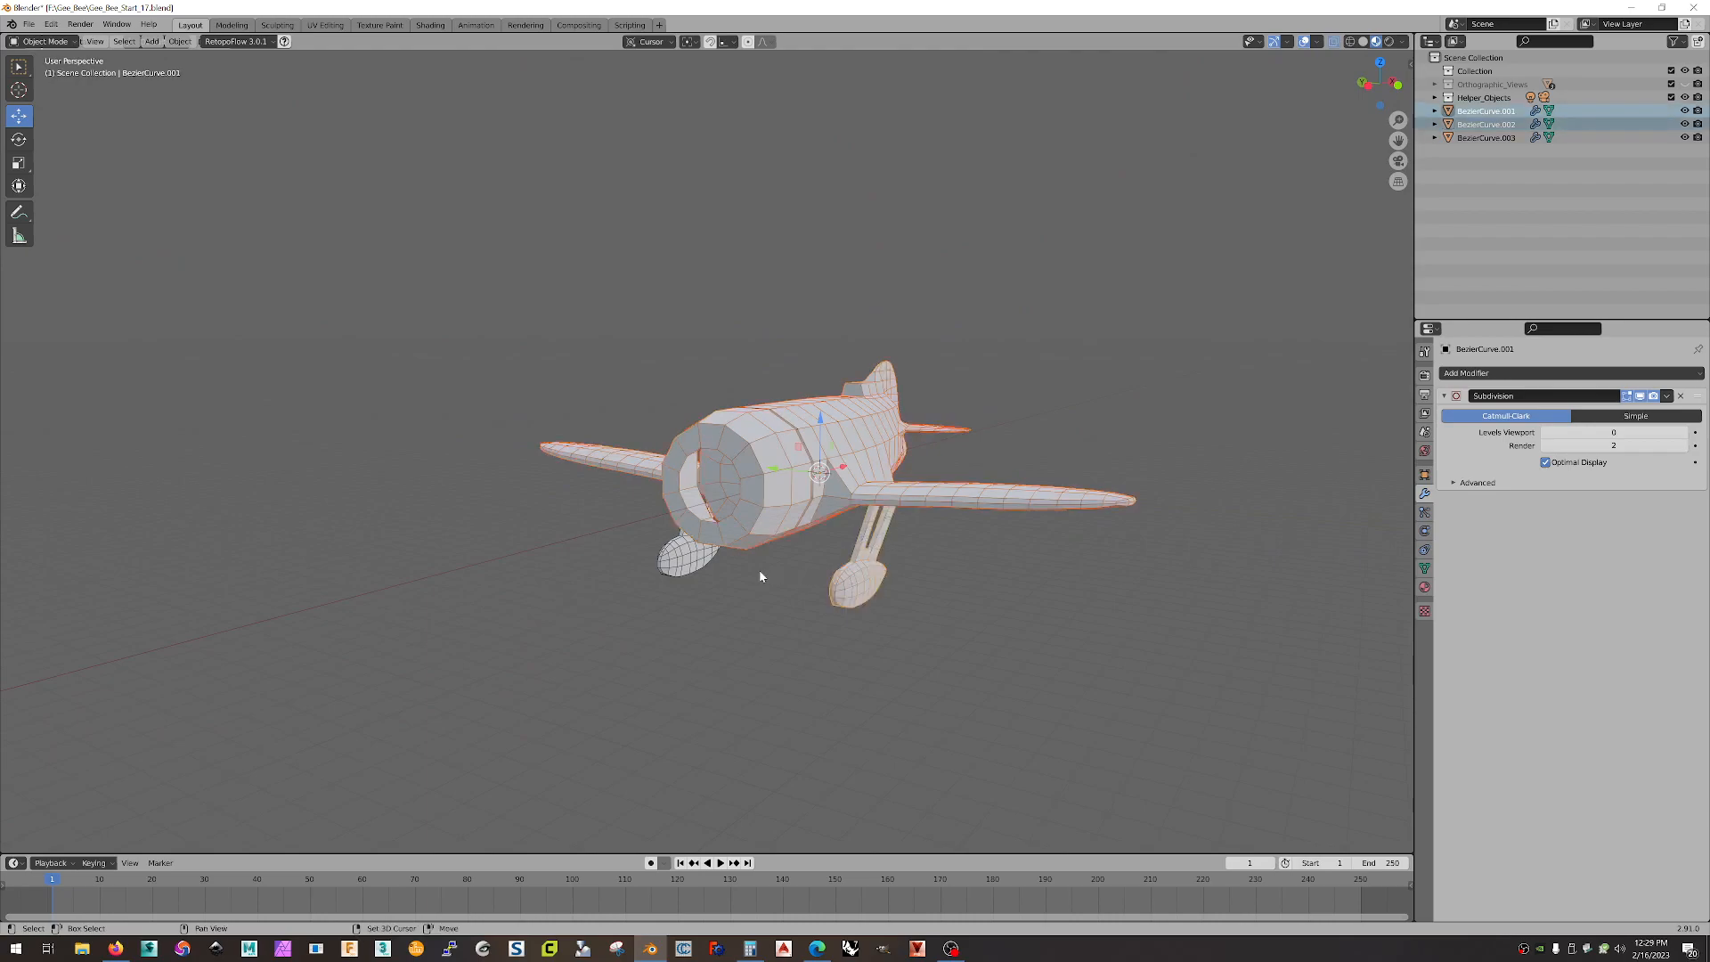
shift+click(699, 560)
right_click(699, 561)
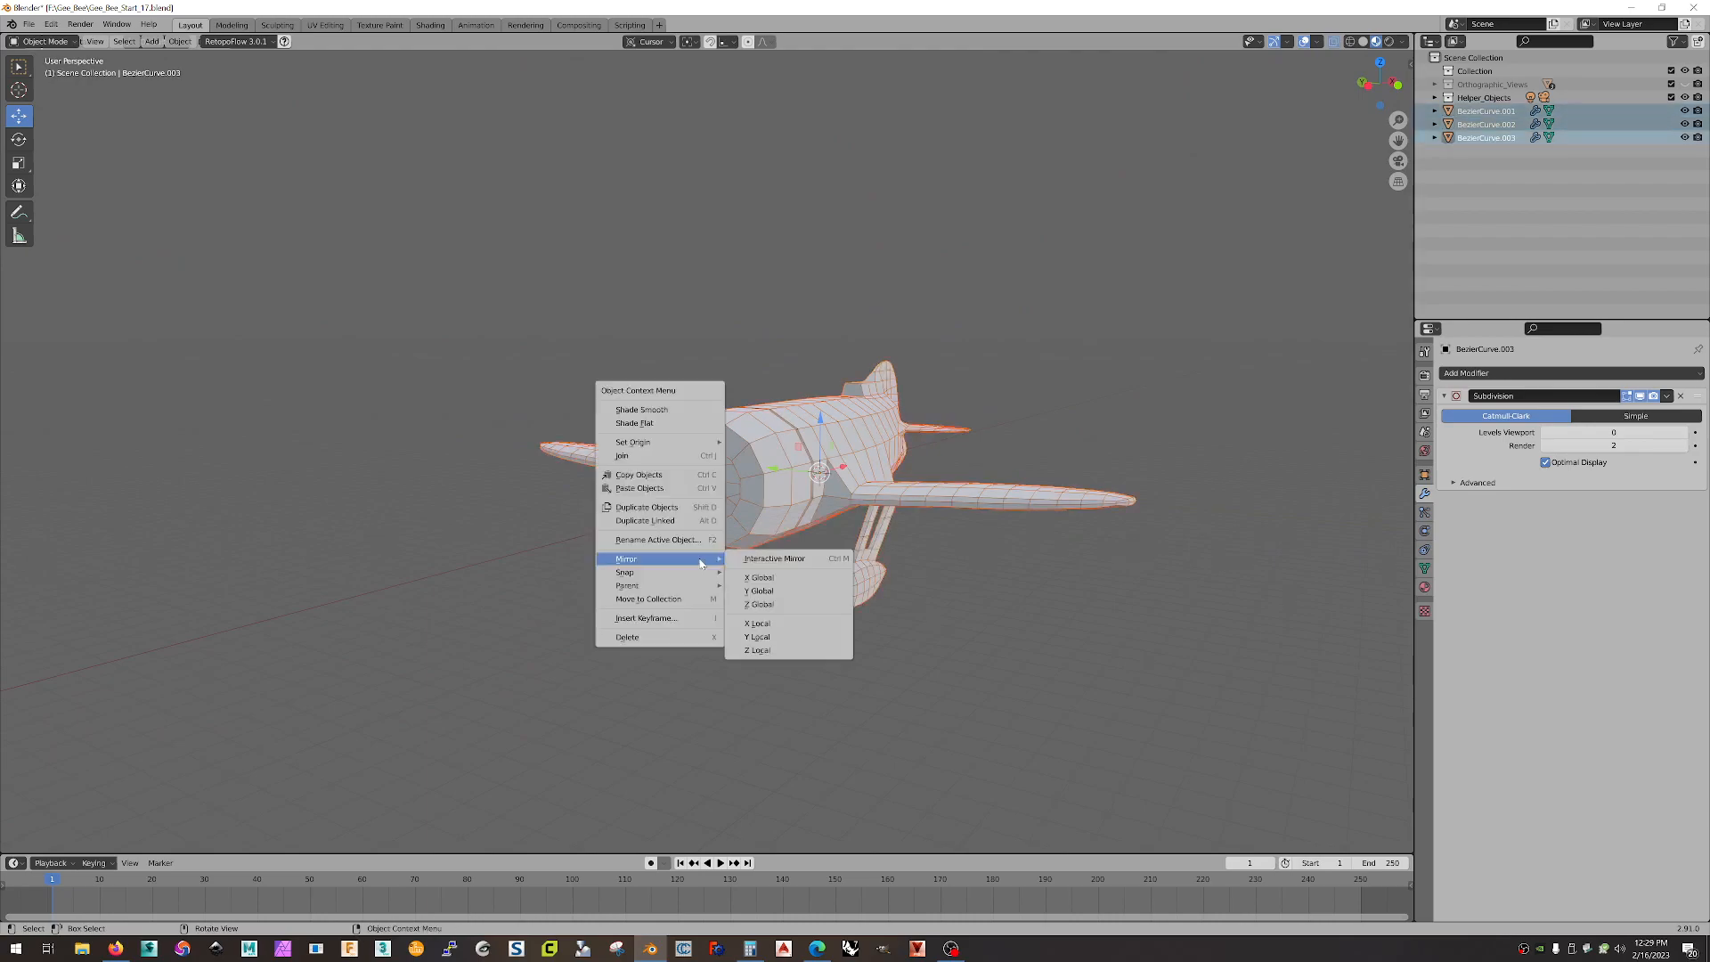
click(669, 462)
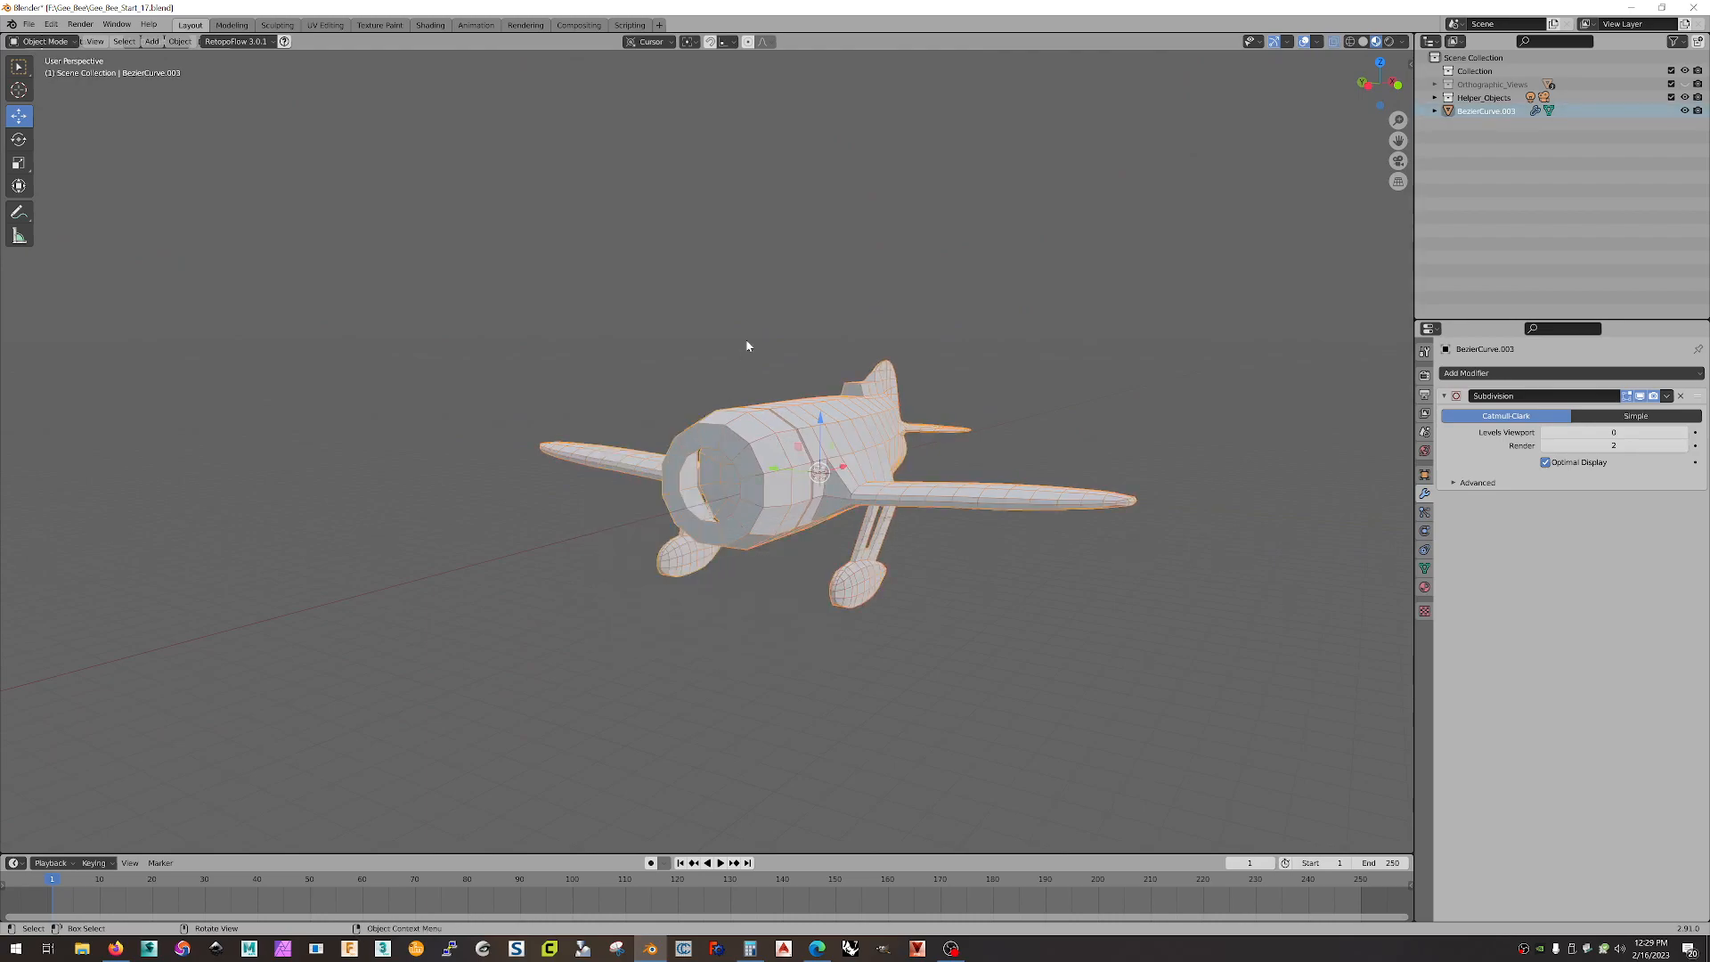
- Turn on the Face Orientation overlay and enter Edit Mode with face selection on the joined aircraft
middle_drag(920, 382, 934, 406)
click(1319, 42)
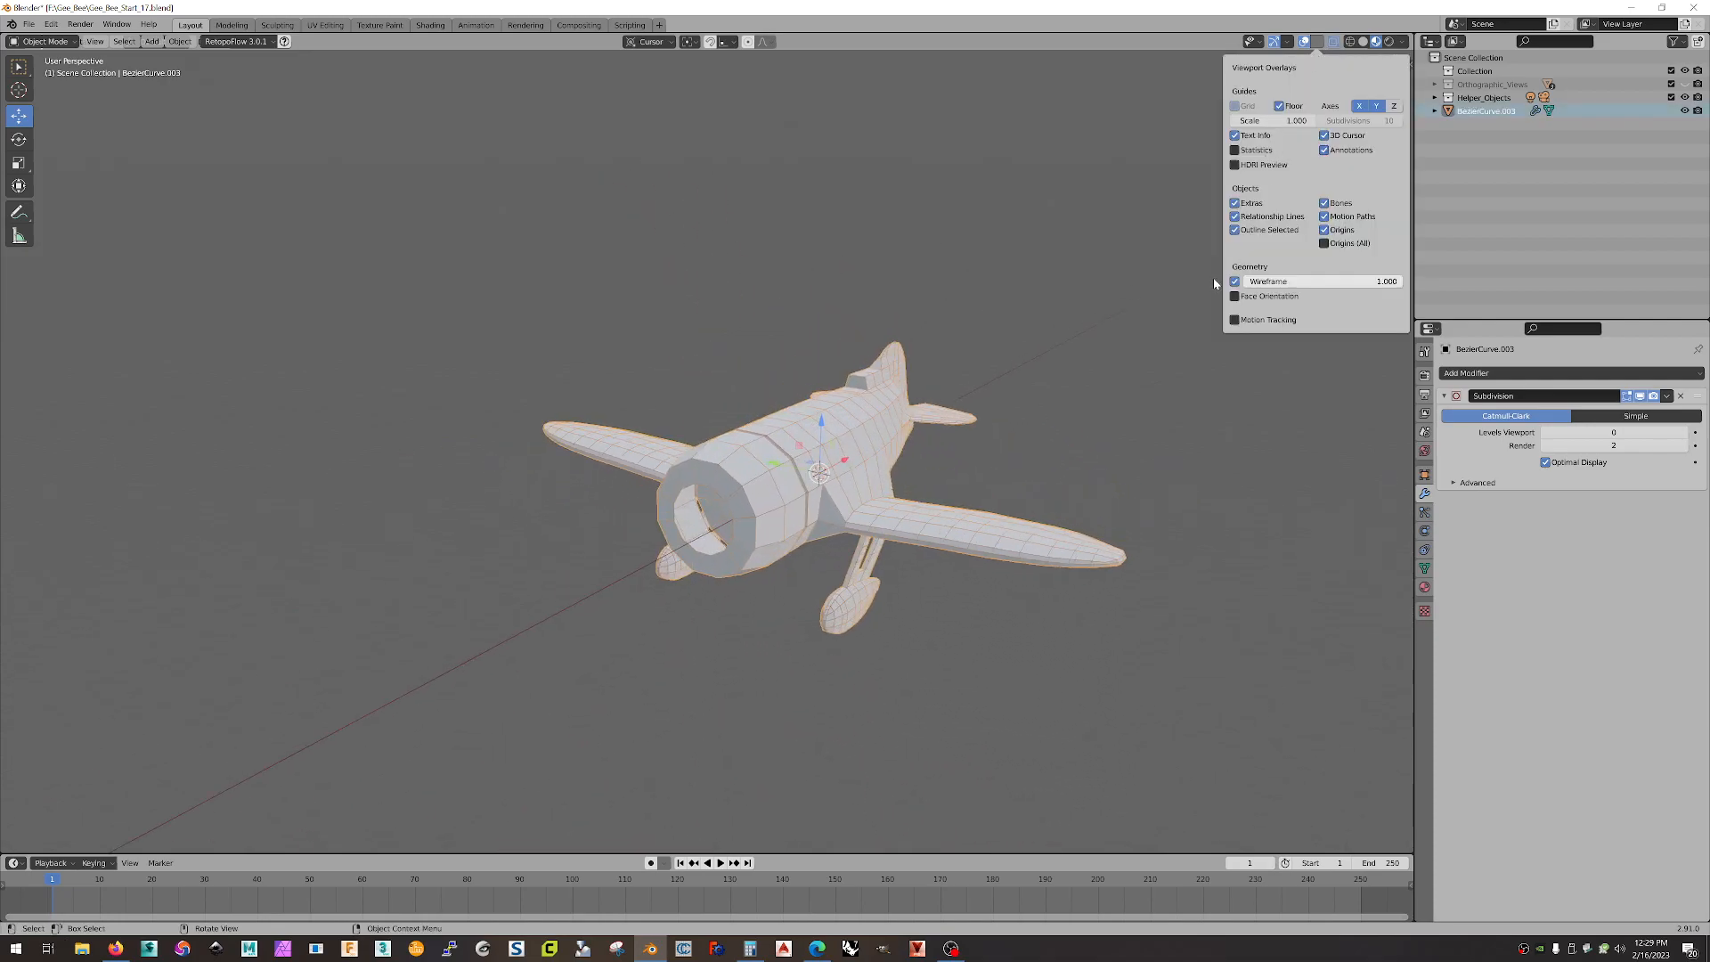
click(1235, 297)
middle_drag(1142, 314, 882, 450)
key(3)
key(Tab)
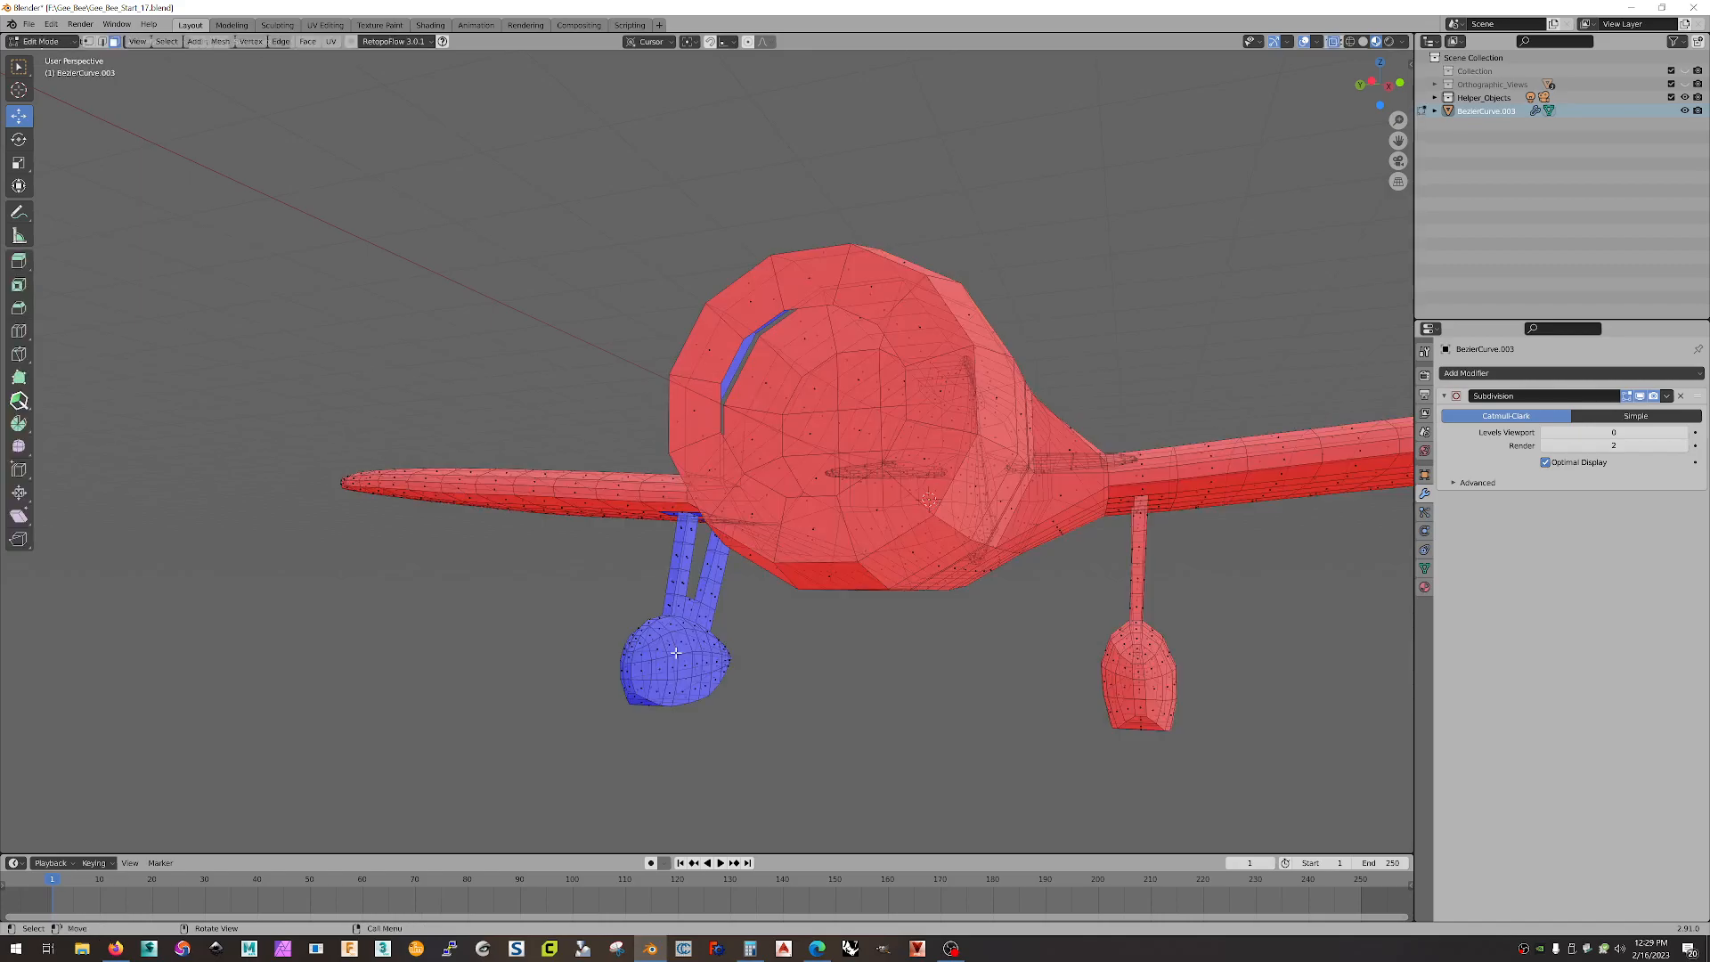
- Try to box-select the mirrored landing gear's faces with X-ray turned off
click(646, 657)
key(Up)
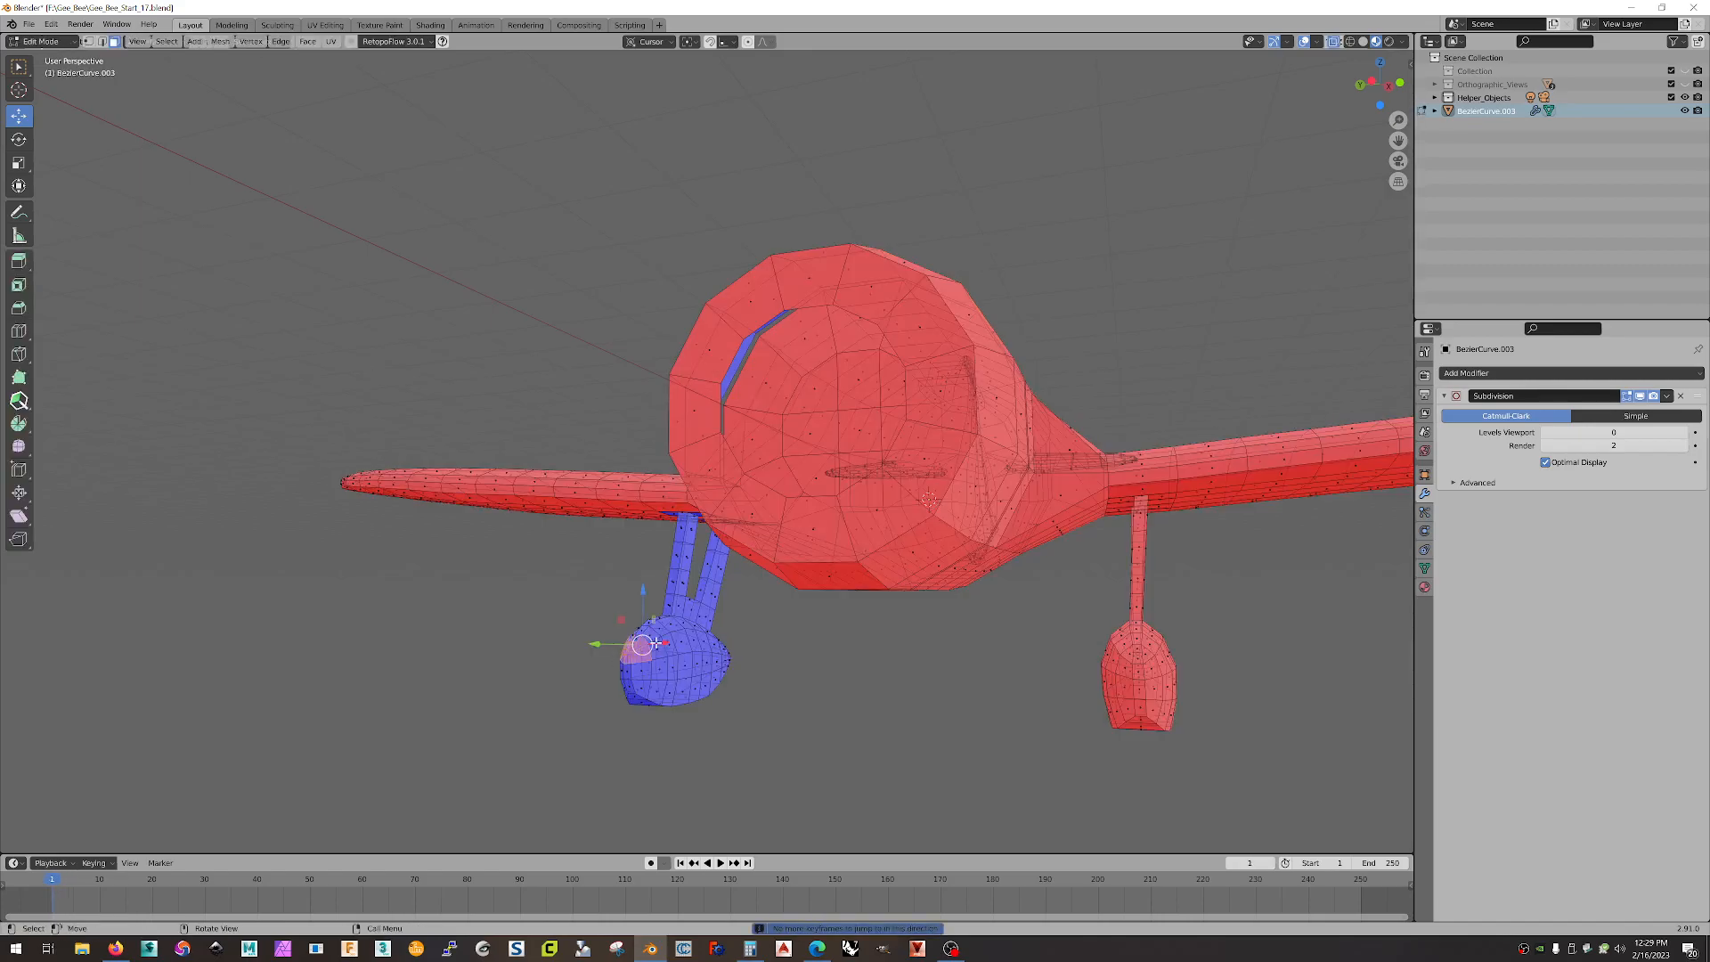
middle_drag(669, 677, 701, 689)
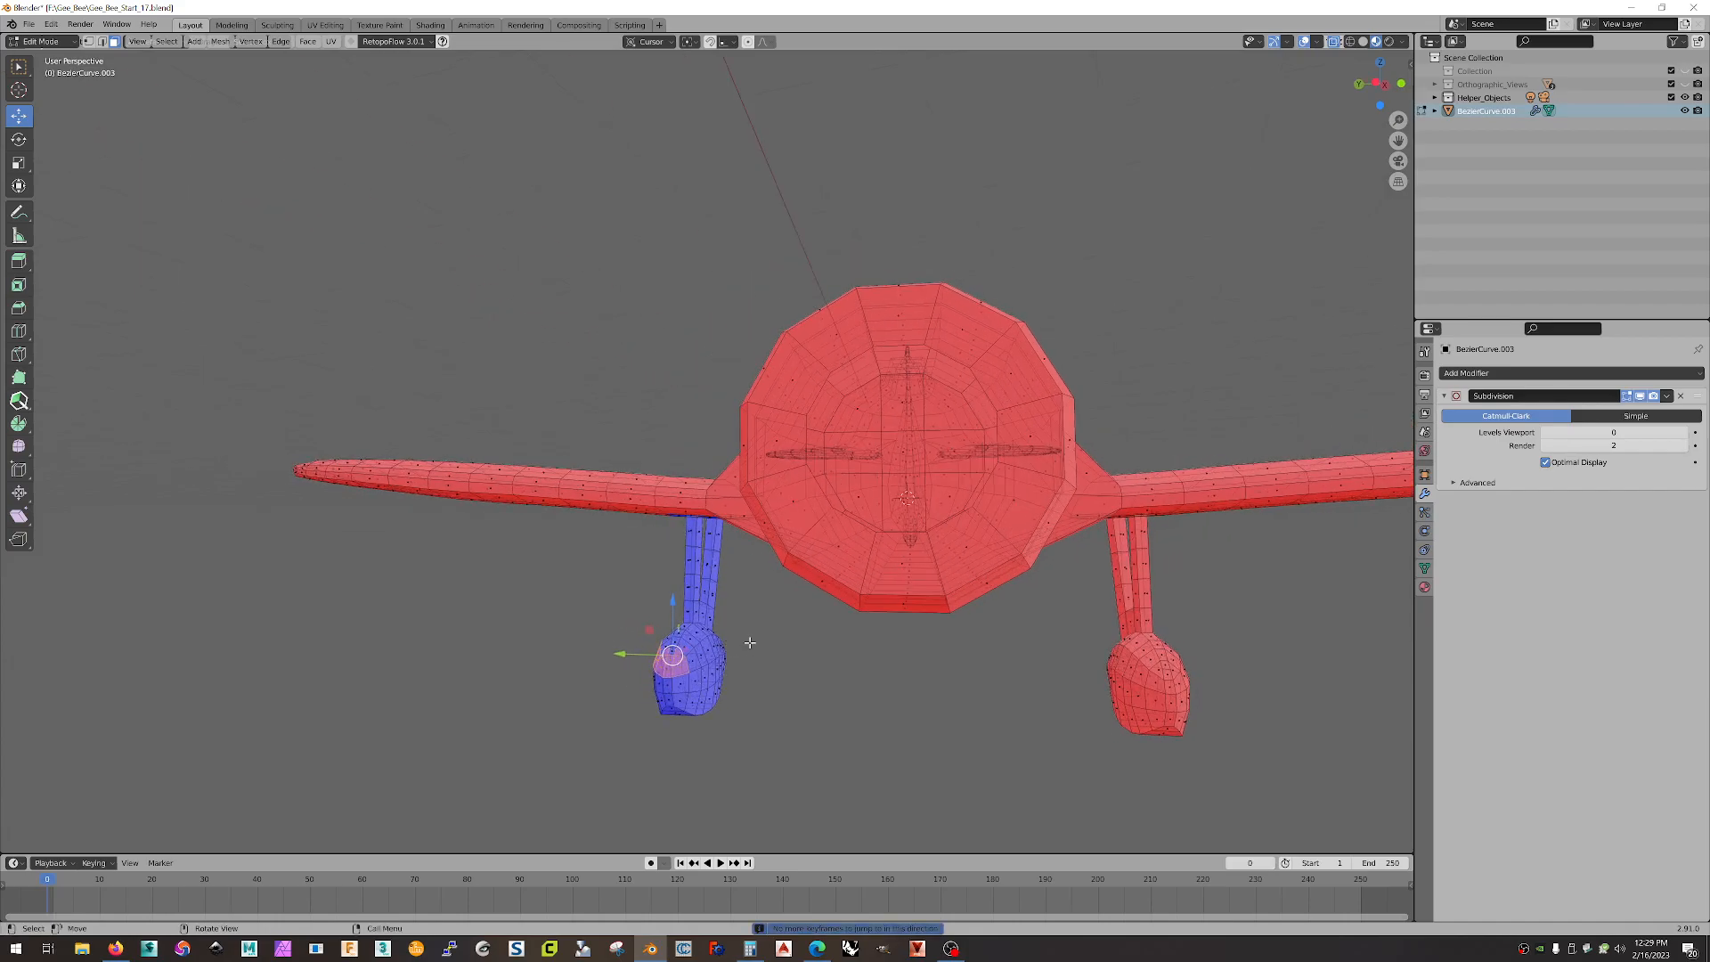
key(alt+z)
middle_drag(744, 638, 750, 642)
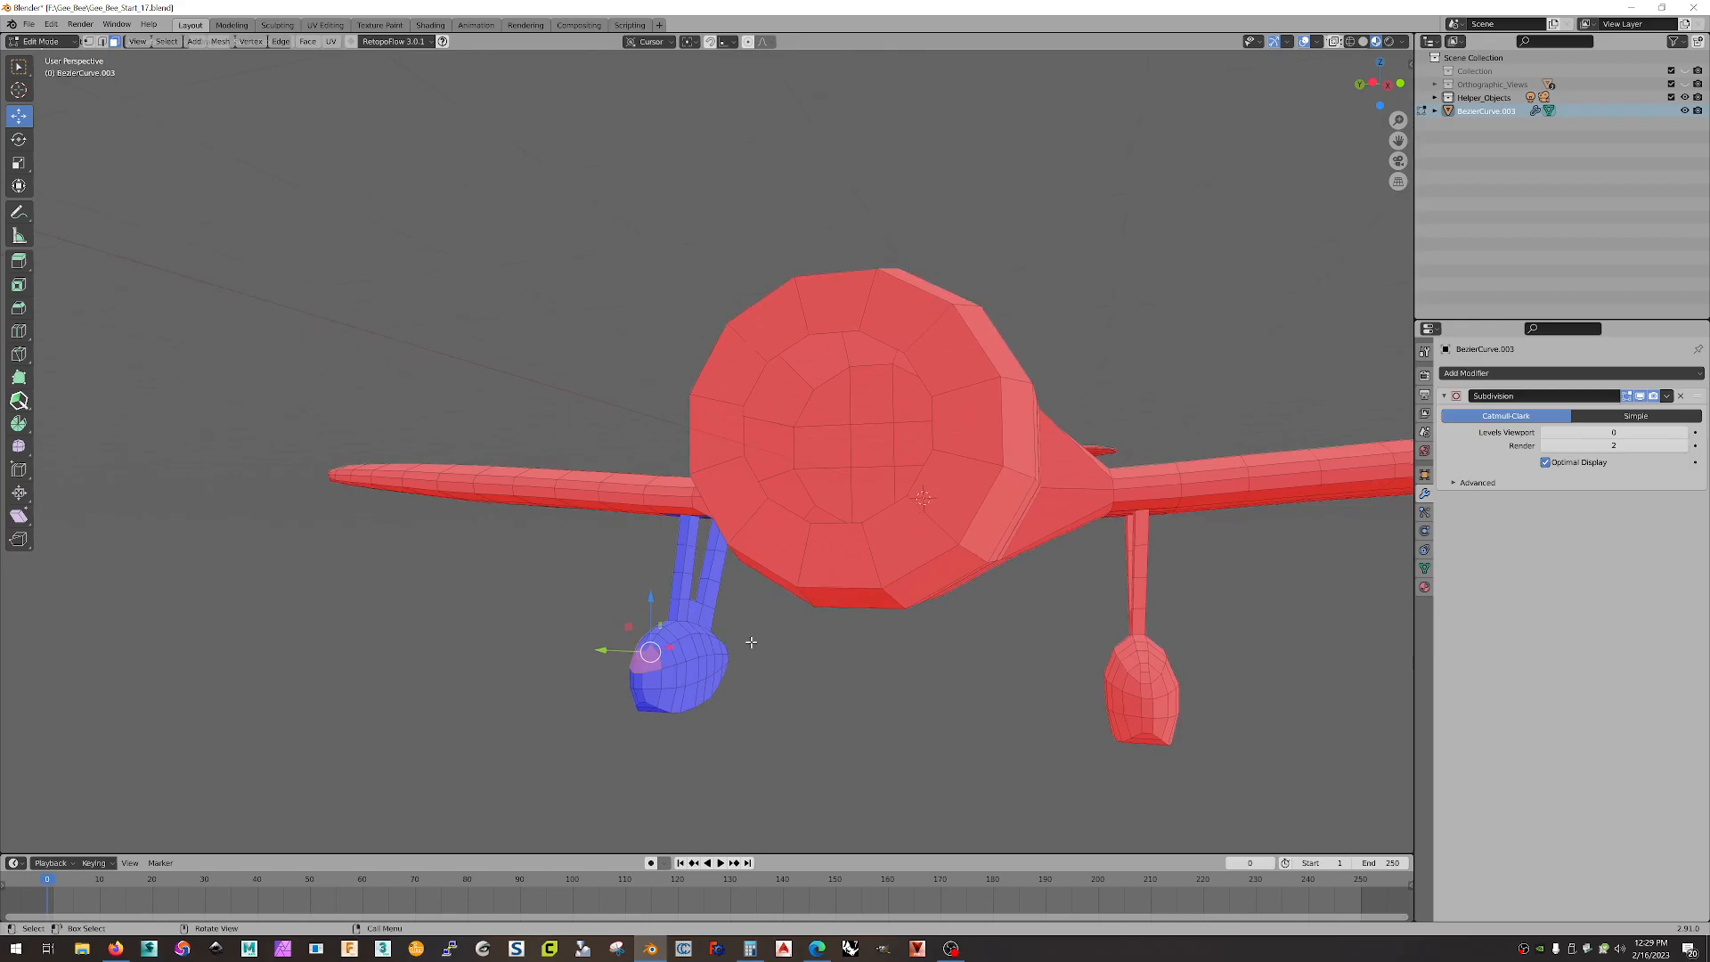
key(Up)
drag(592, 596, 748, 780)
middle_drag(778, 676, 831, 686)
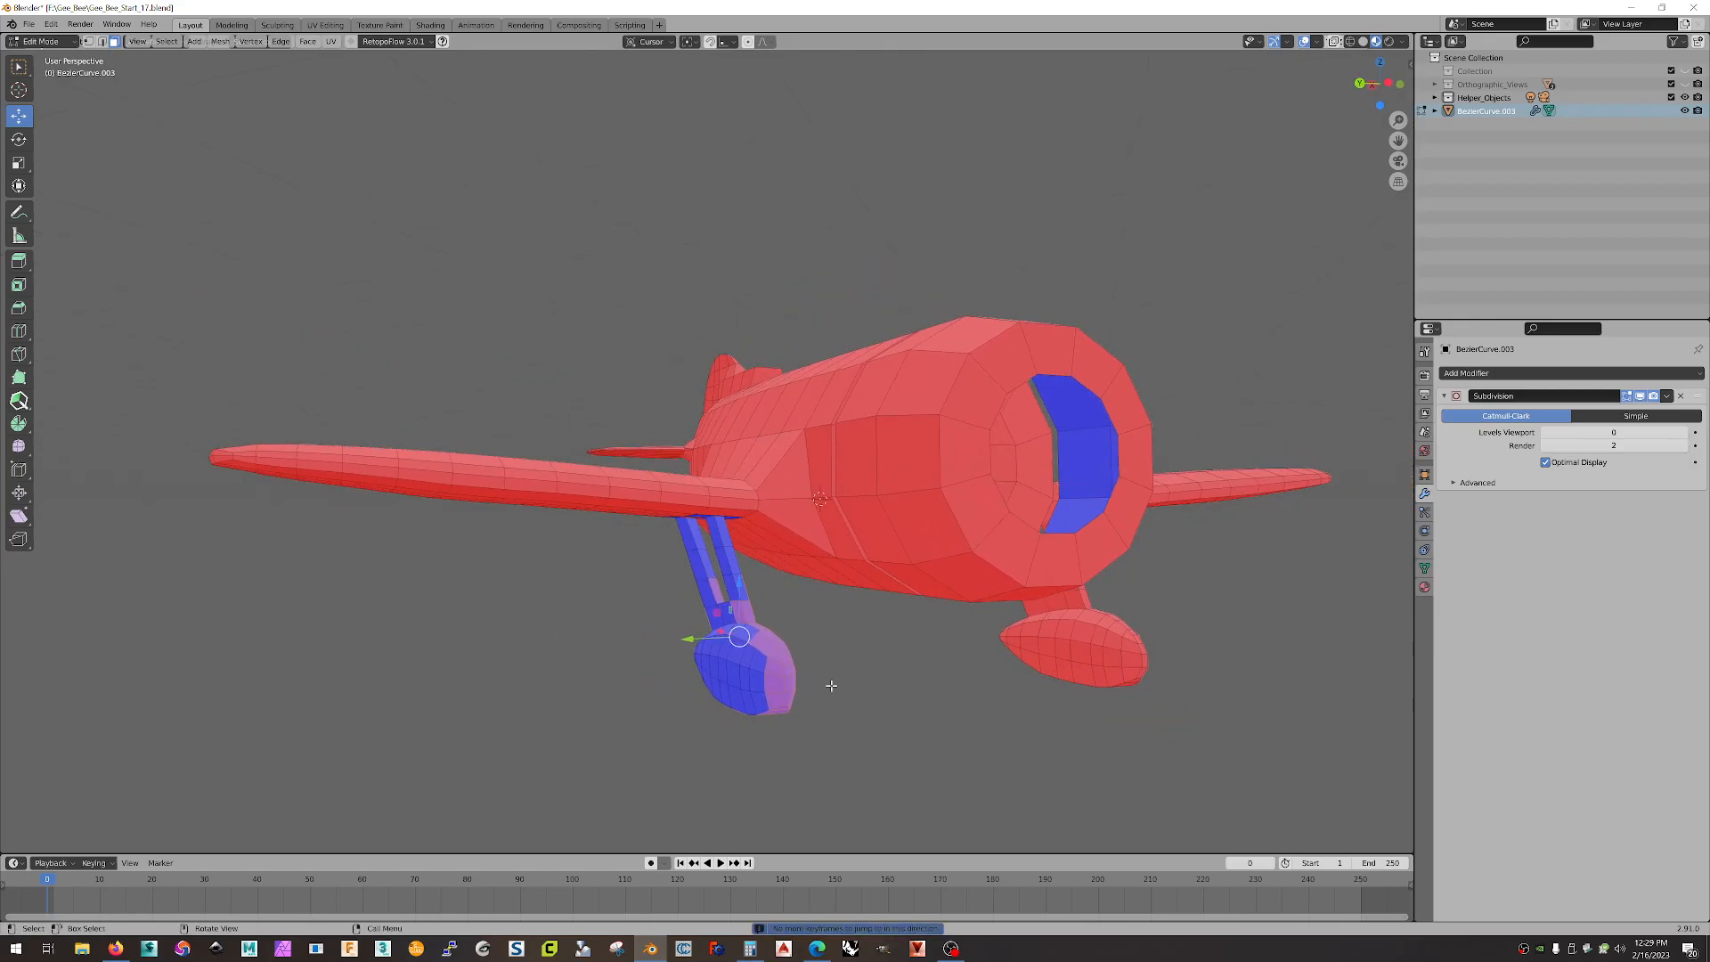
- Turn X-ray back on and box-select all faces of the mirrored gear's wheel fairing, undoing any mistaken reselection
key(alt+z)
drag(667, 596, 813, 778)
middle_drag(812, 626, 764, 608)
ctrl+shift+drag(671, 562, 747, 631)
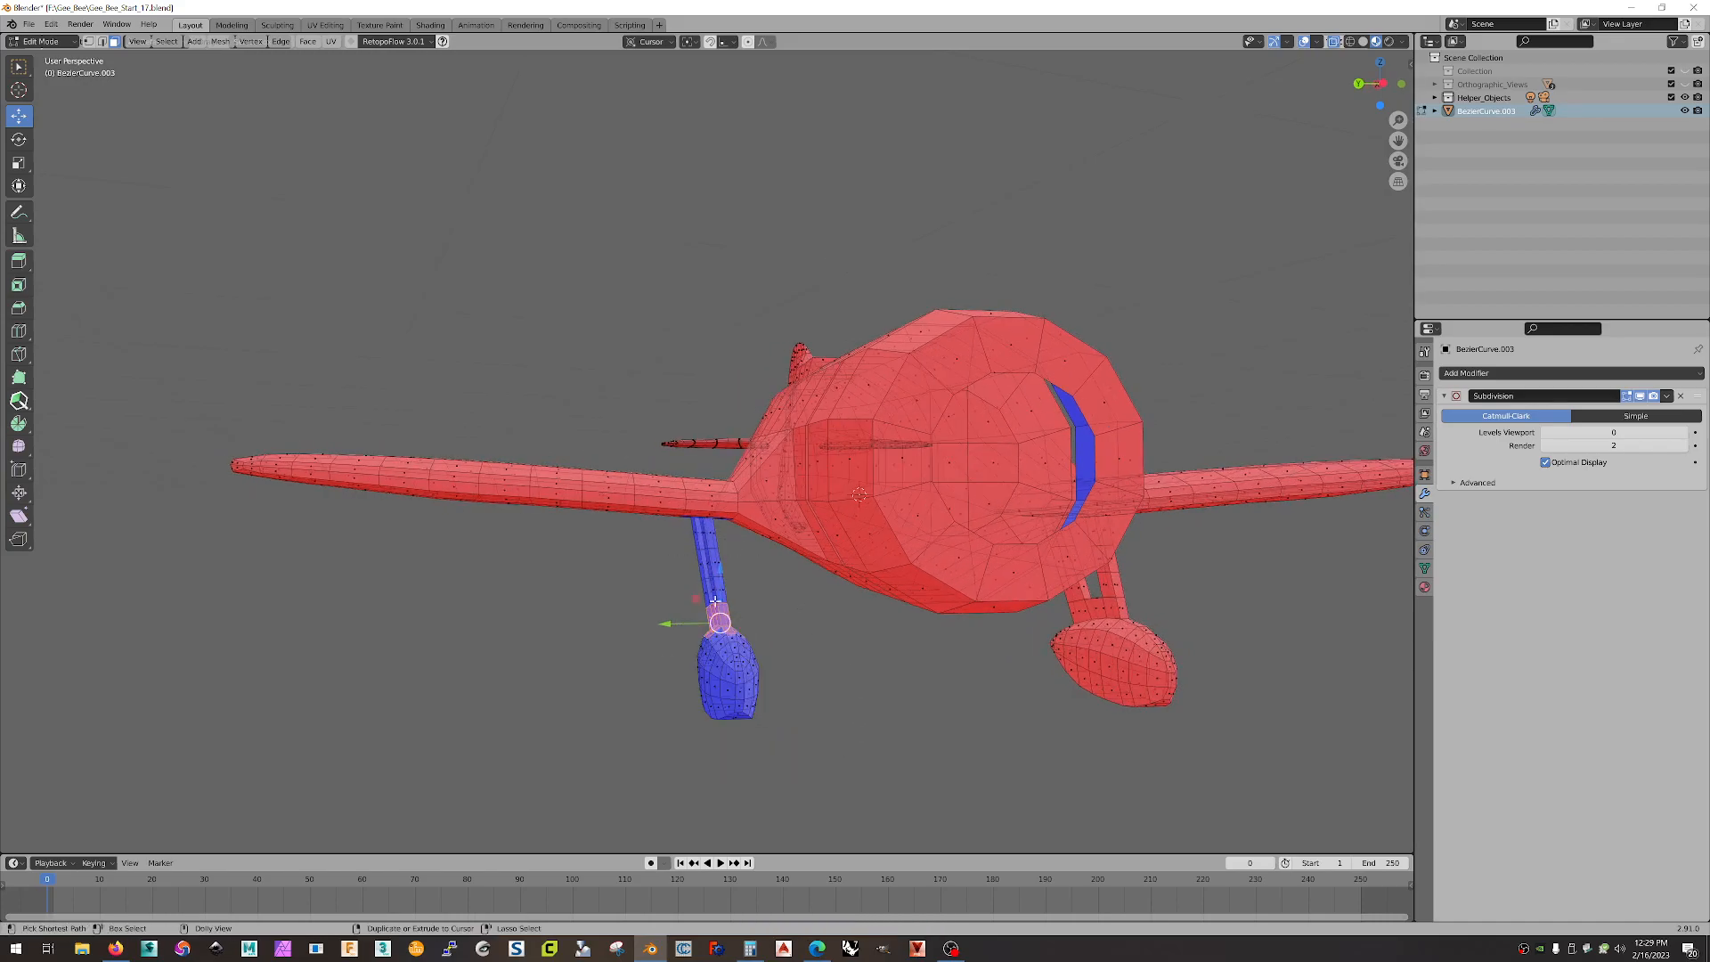
scroll(701, 547, up, 2)
scroll(792, 741, down, 4)
key(ctrl+z)
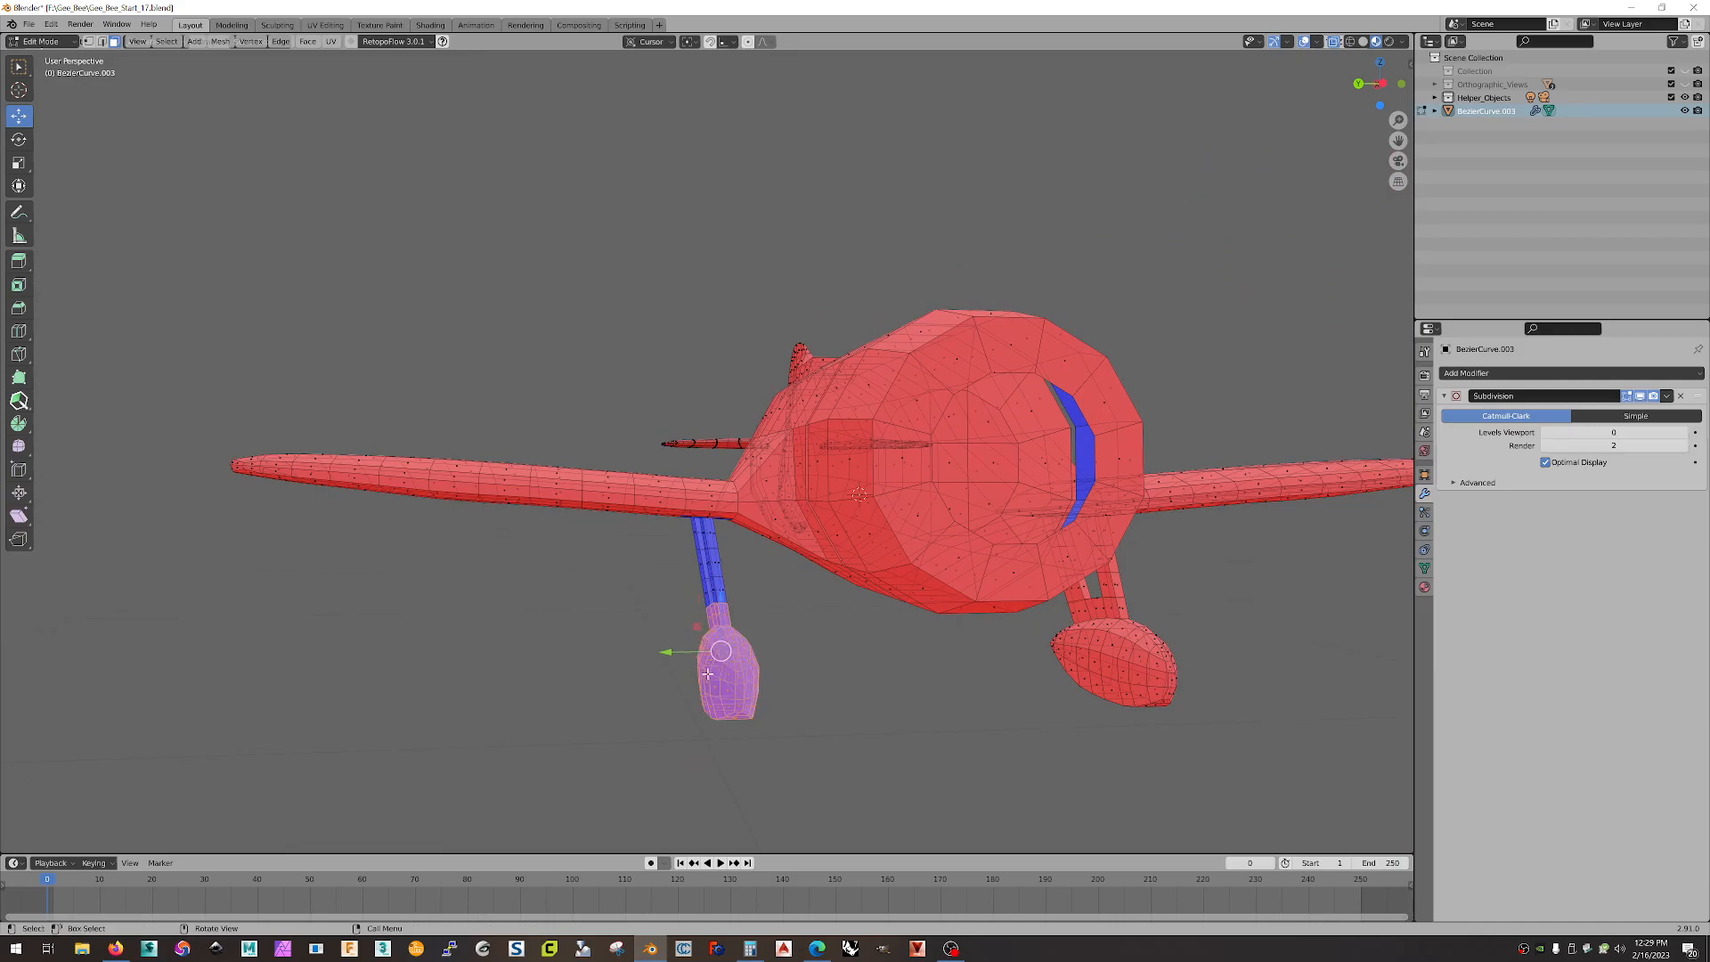
- Add the faces of both struts on the mirrored landing gear to the selection
shift+middle_drag(664, 554, 757, 635)
shift+drag(727, 601, 796, 662)
scroll(823, 648, up, 3)
middle_drag(794, 707, 777, 679)
shift+drag(761, 680, 824, 734)
middle_drag(824, 734, 683, 306)
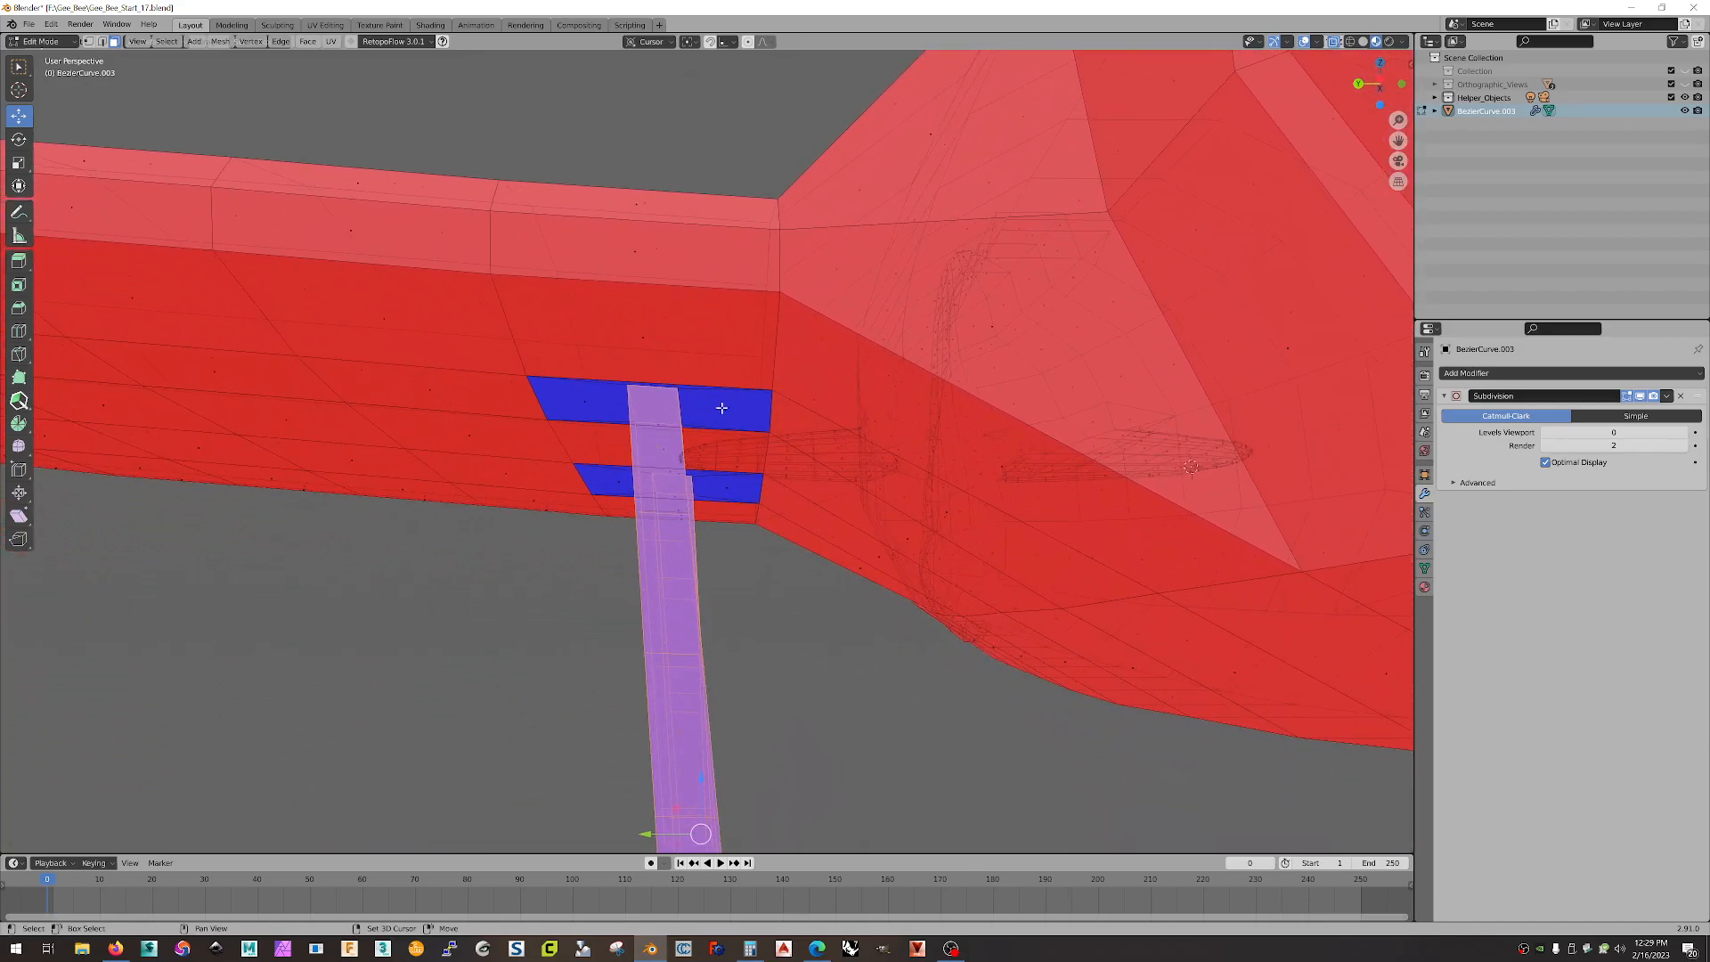
- Add the flared faces joining both mirrored struts to the wing underside to the selection
shift+click(725, 404)
shift+click(649, 383)
shift+click(586, 403)
shift+click(617, 479)
shift+click(730, 488)
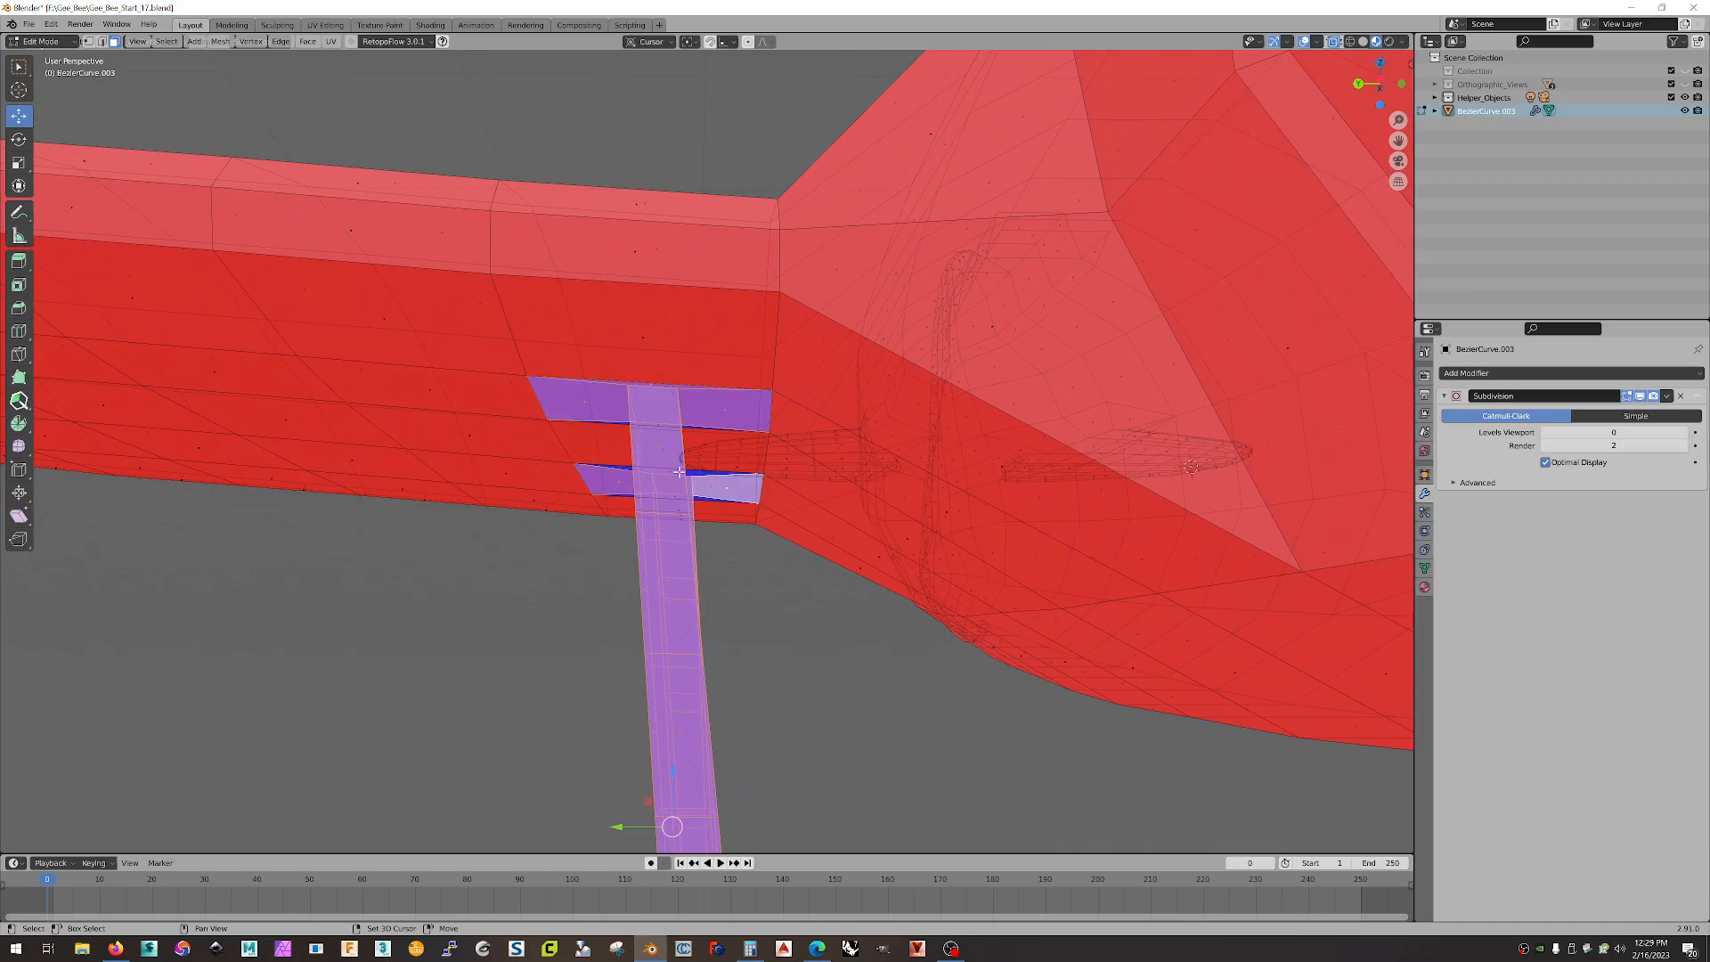
shift+click(668, 469)
middle_drag(760, 466, 583, 397)
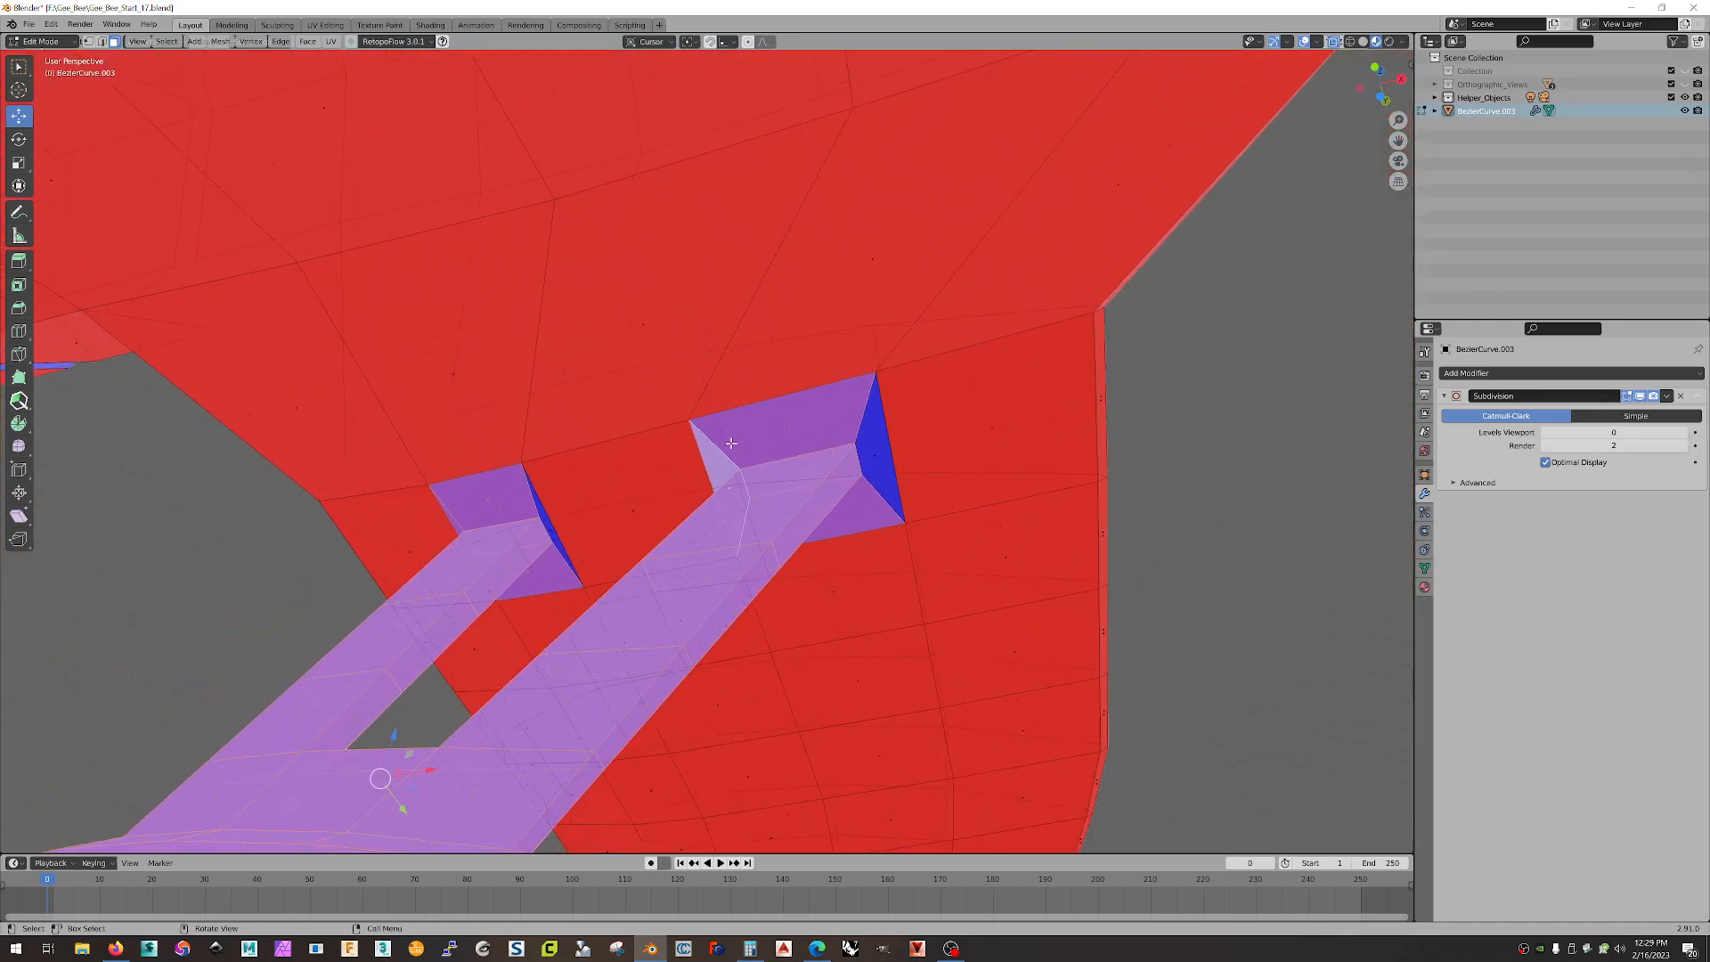
shift+click(548, 528)
shift+click(872, 456)
- Flip the normals of the selected mirrored landing gear faces to match the rest of the aircraft, and clear the selection
middle_drag(872, 456, 420, 129)
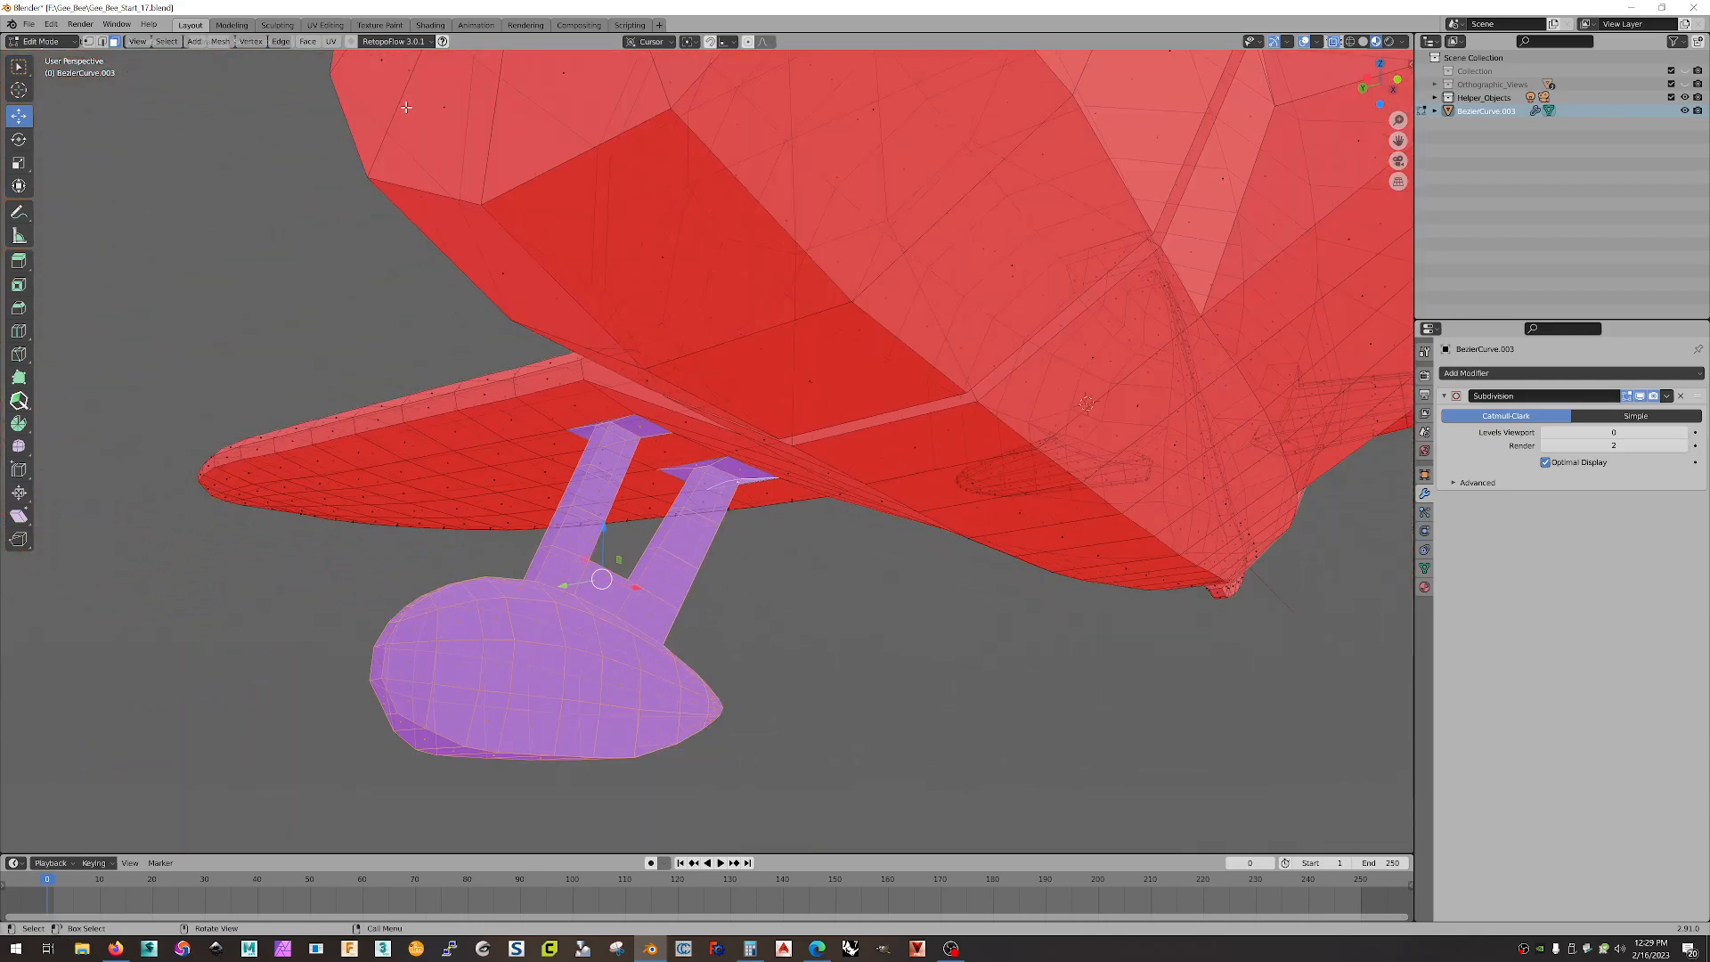
click(332, 42)
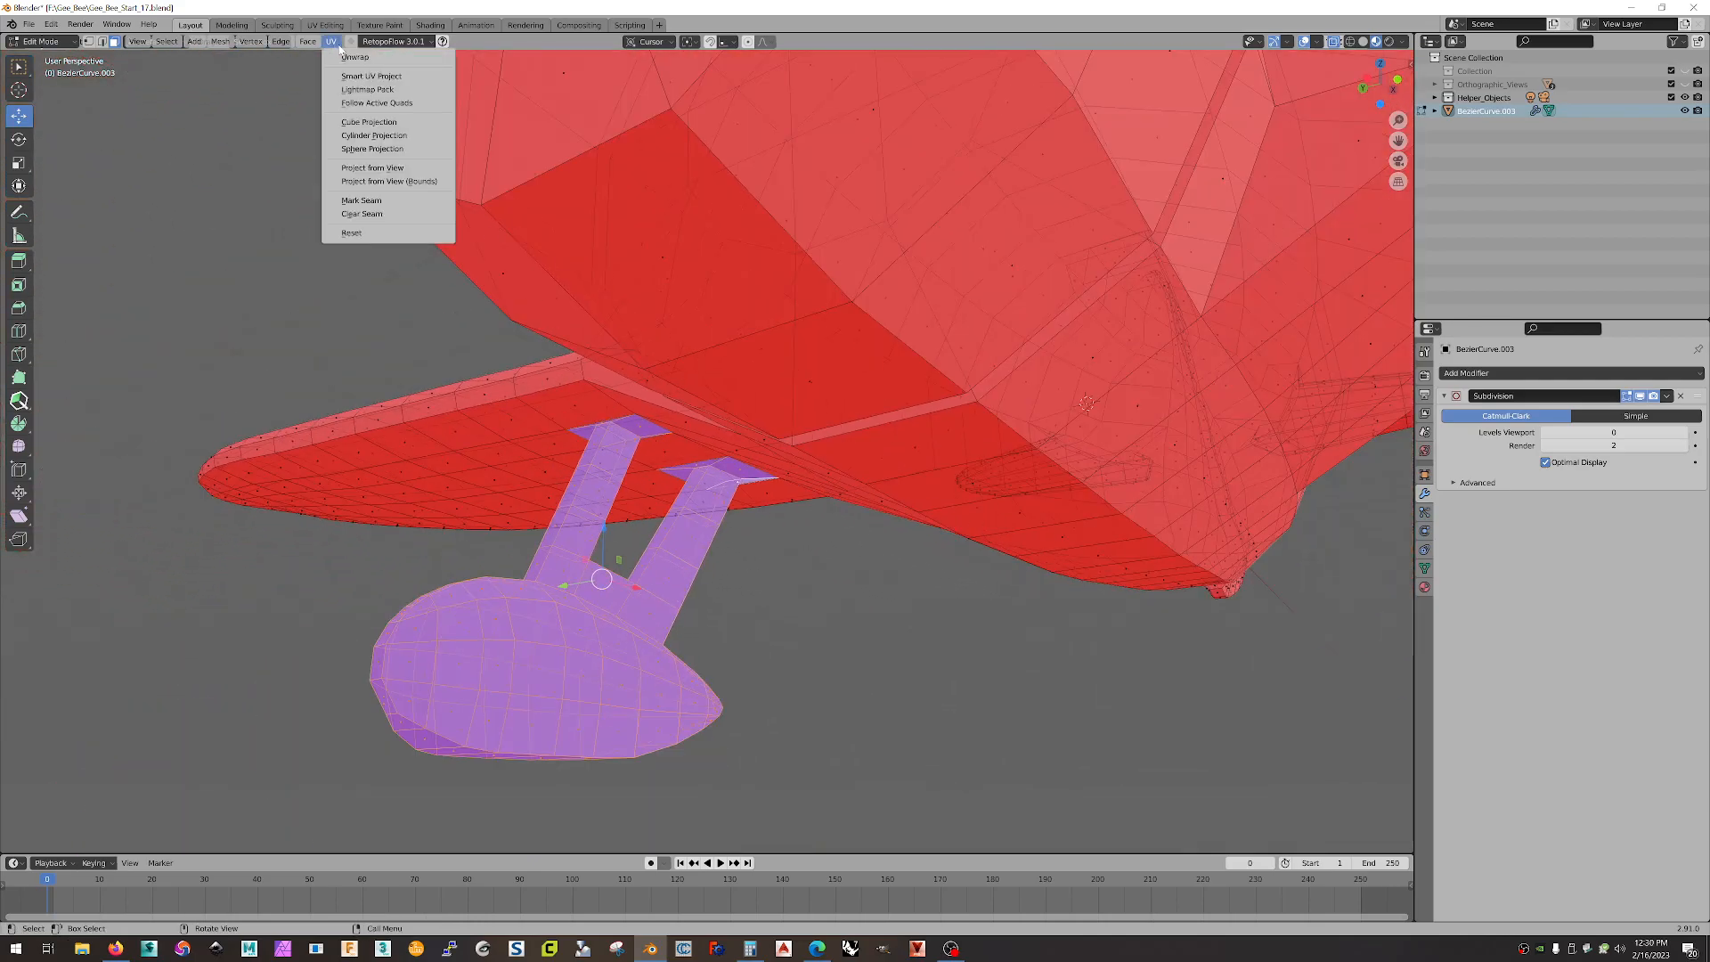
click(222, 41)
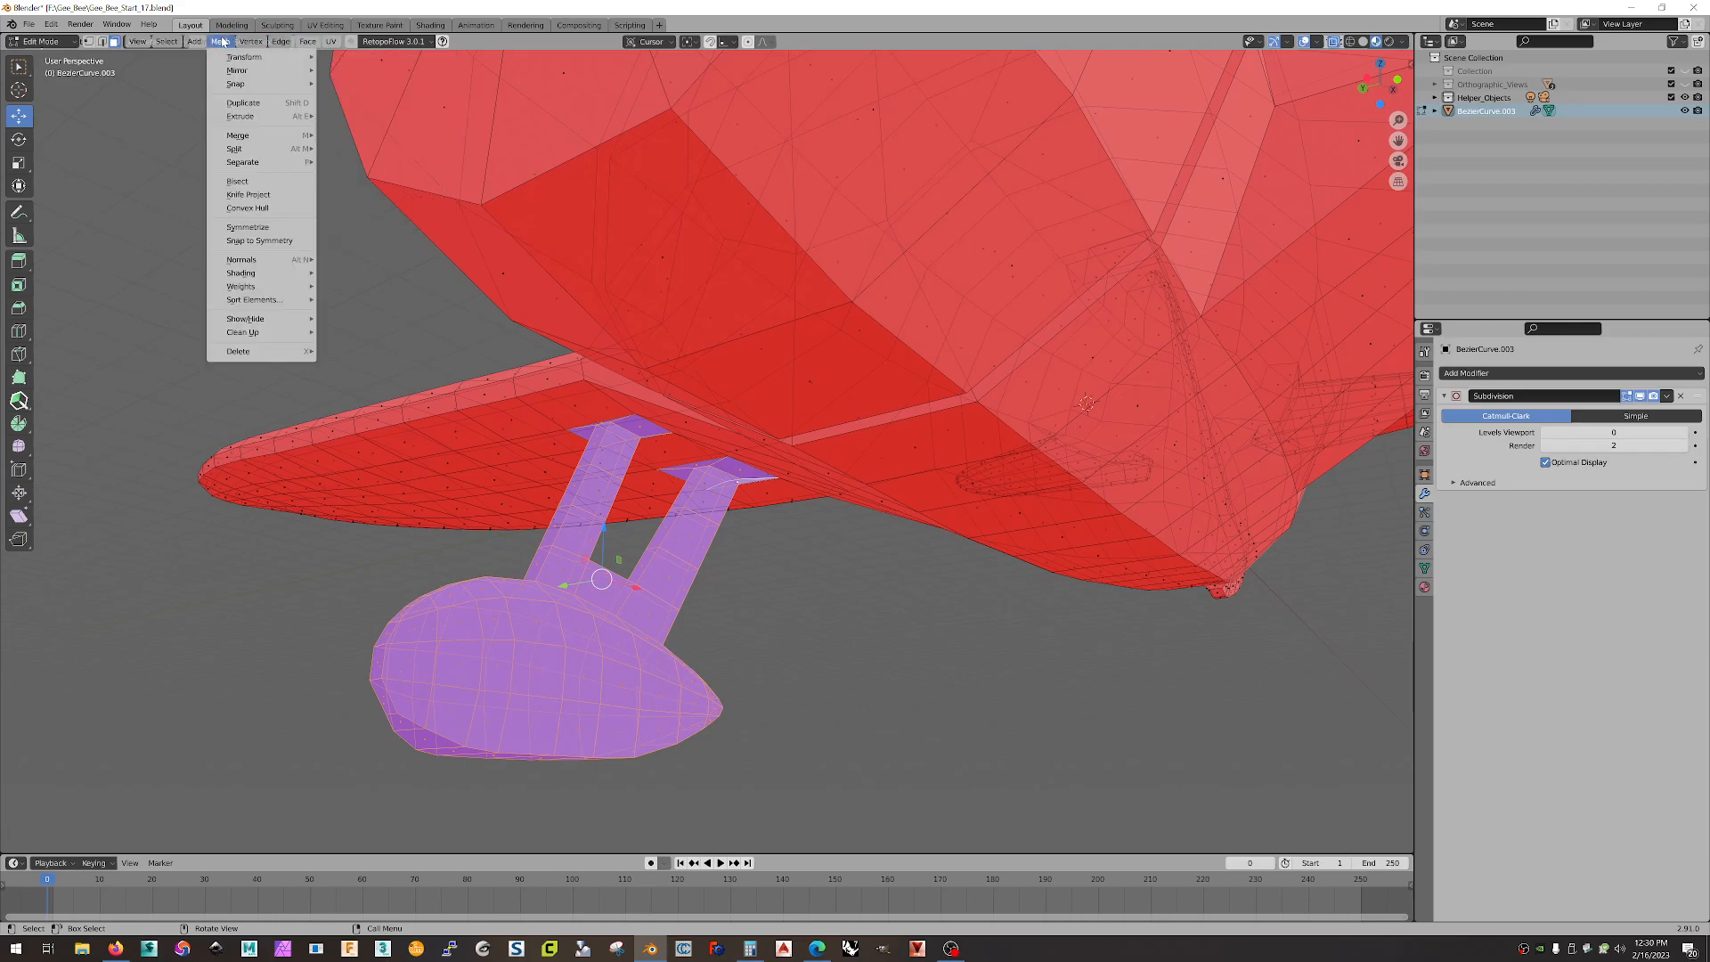
mouse_move(254, 259)
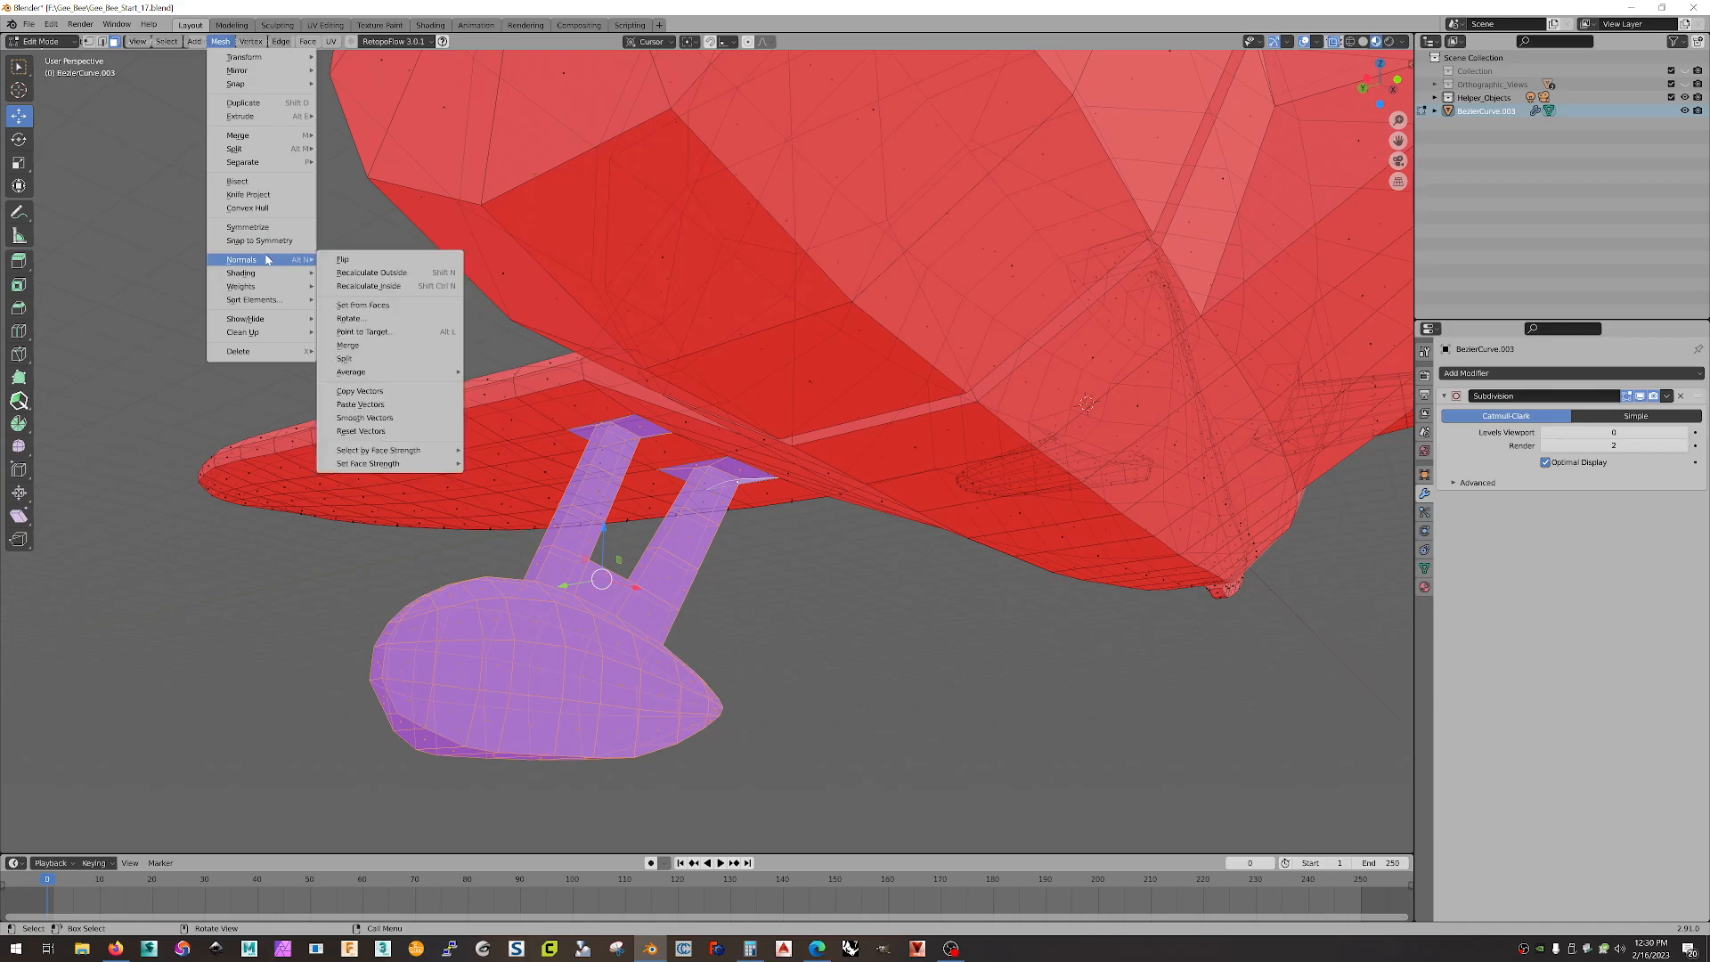
click(374, 259)
key(KP_3)
scroll(921, 603, down, 3)
middle_drag(921, 603, 983, 597)
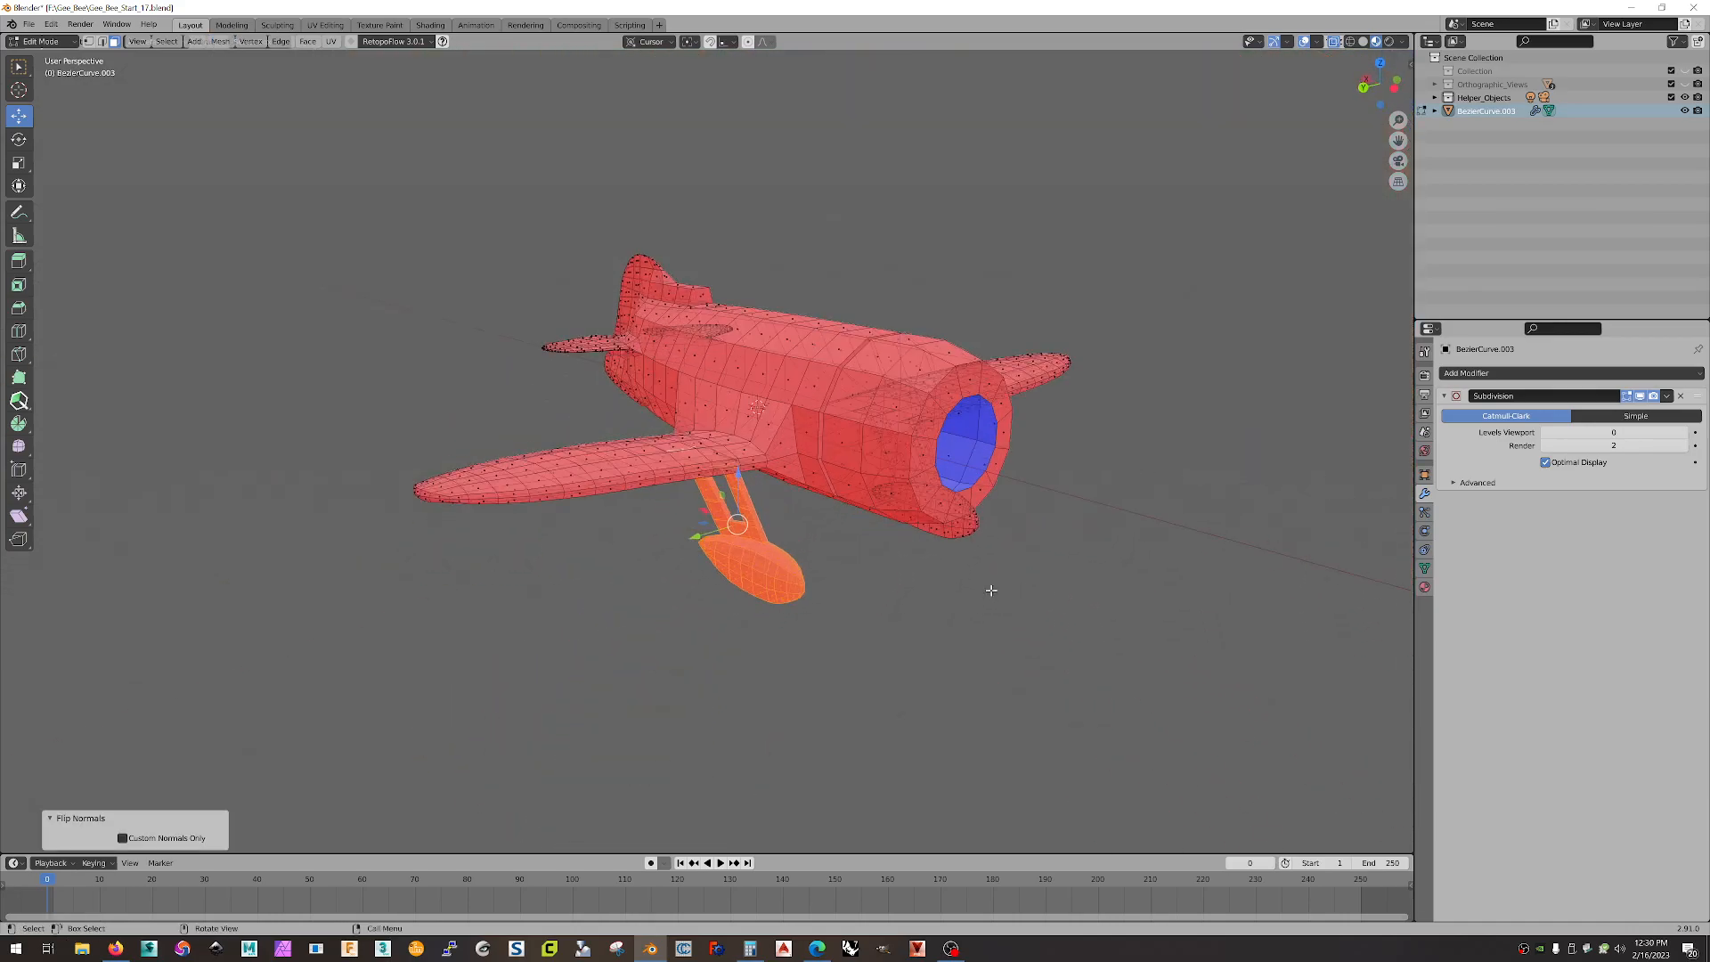
click(1056, 568)
- Select all faces of the aircraft, flip their normals, and deselect everything
middle_drag(1089, 595, 990, 594)
scroll(990, 594, down, 2)
drag(440, 230, 1124, 676)
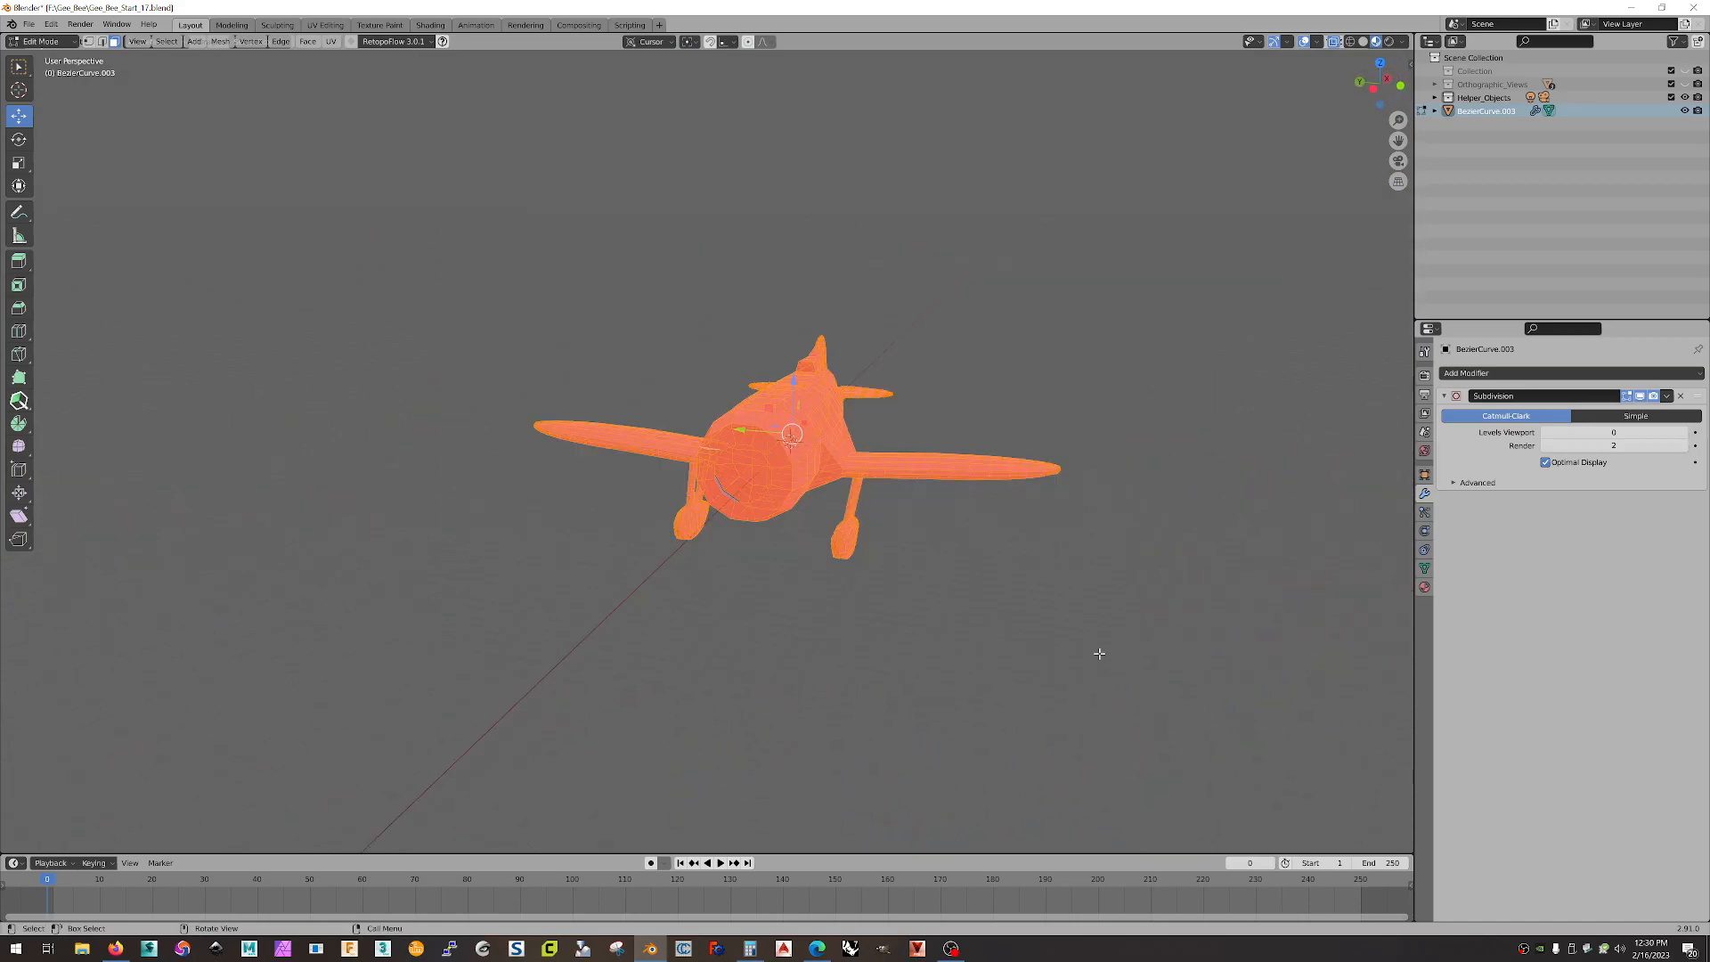
click(220, 41)
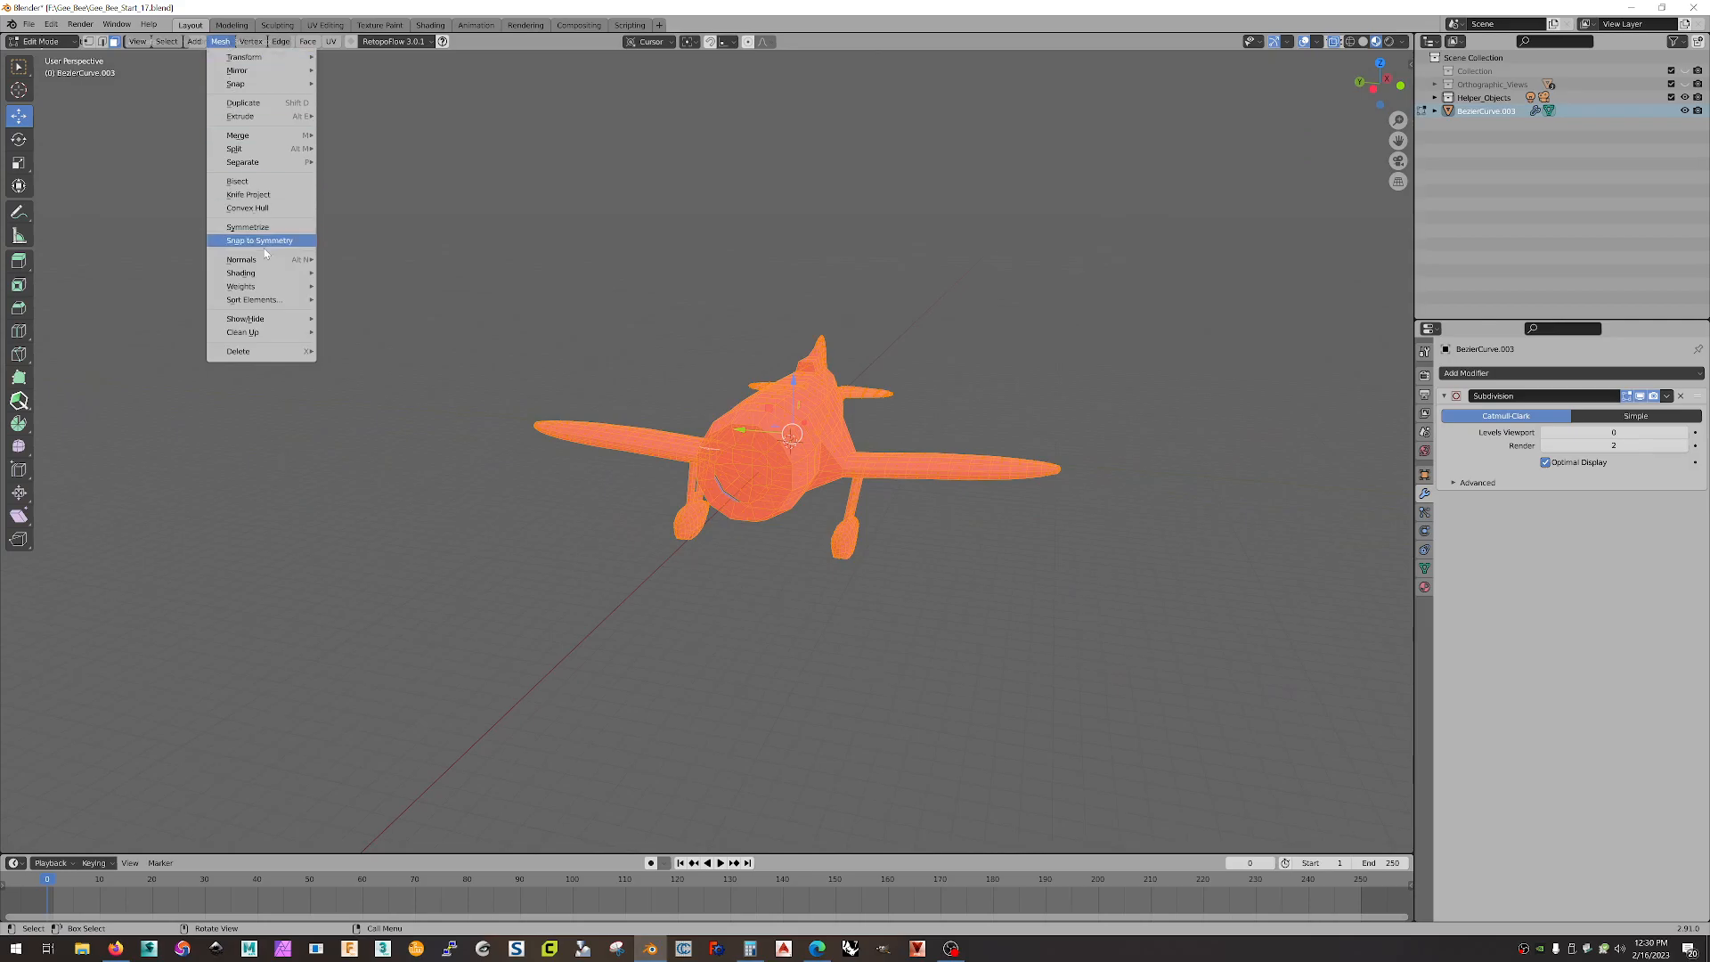
mouse_move(267, 259)
click(357, 260)
middle_drag(420, 248, 713, 355)
key(alt+a)
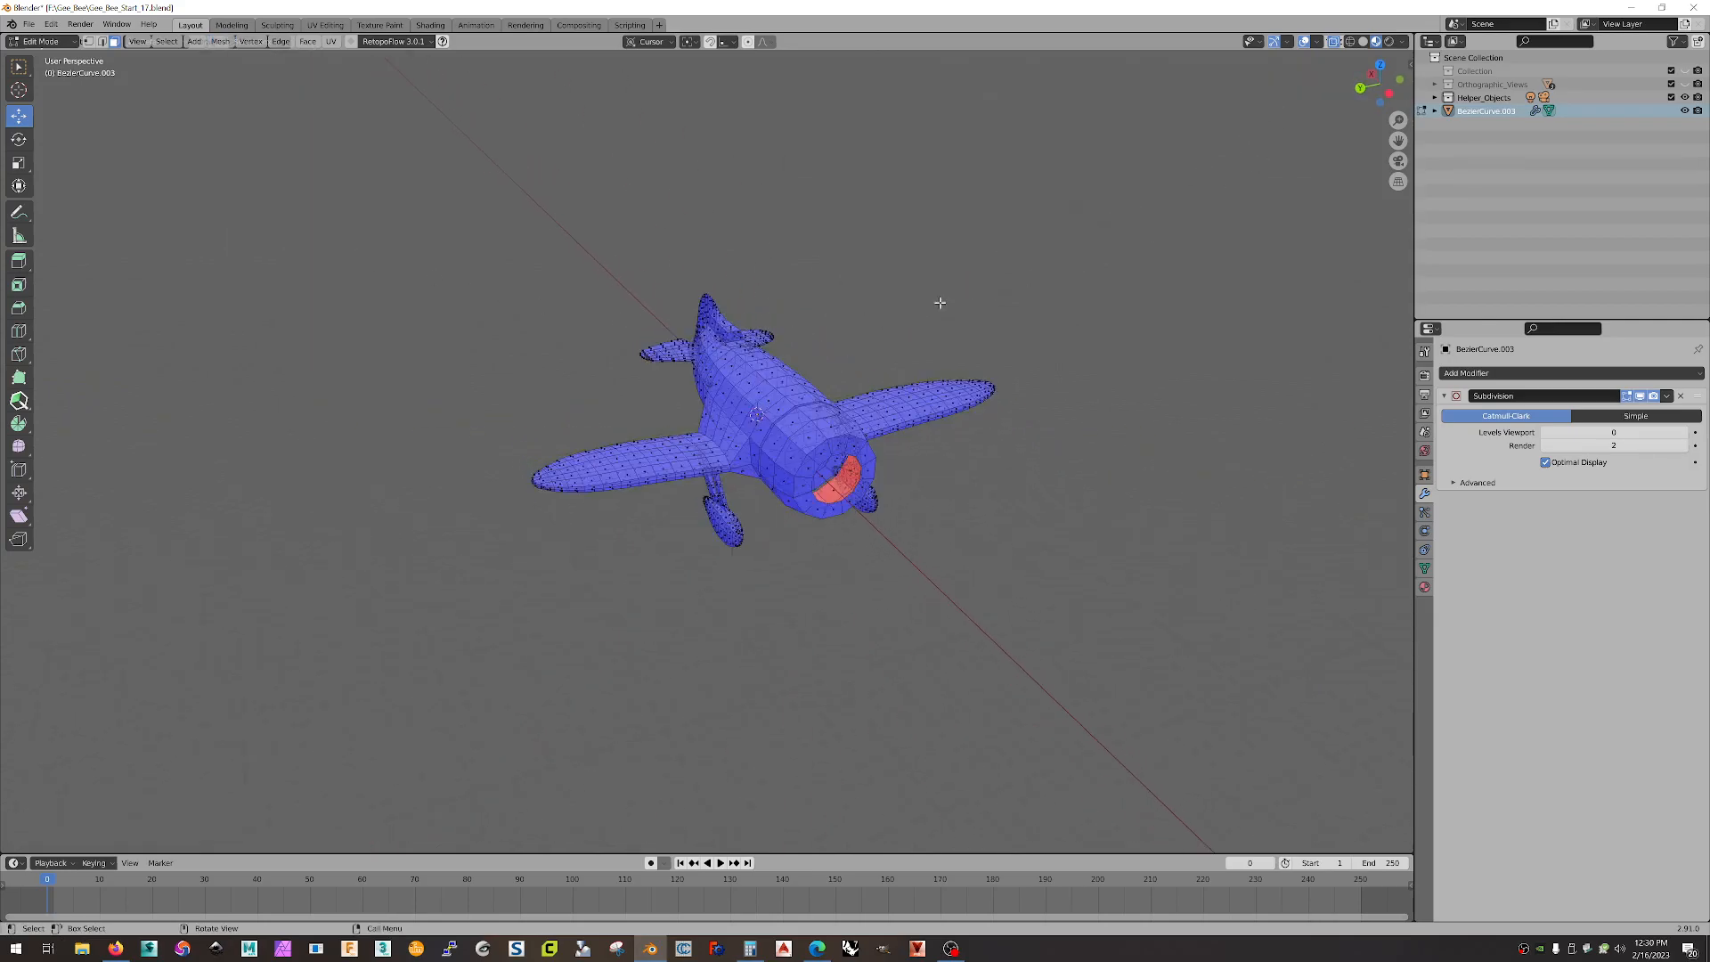
- Return to Object Mode and set the Subdivision modifier's viewport level to 2
key(Tab)
middle_drag(866, 258, 891, 341)
scroll(993, 479, up, 3)
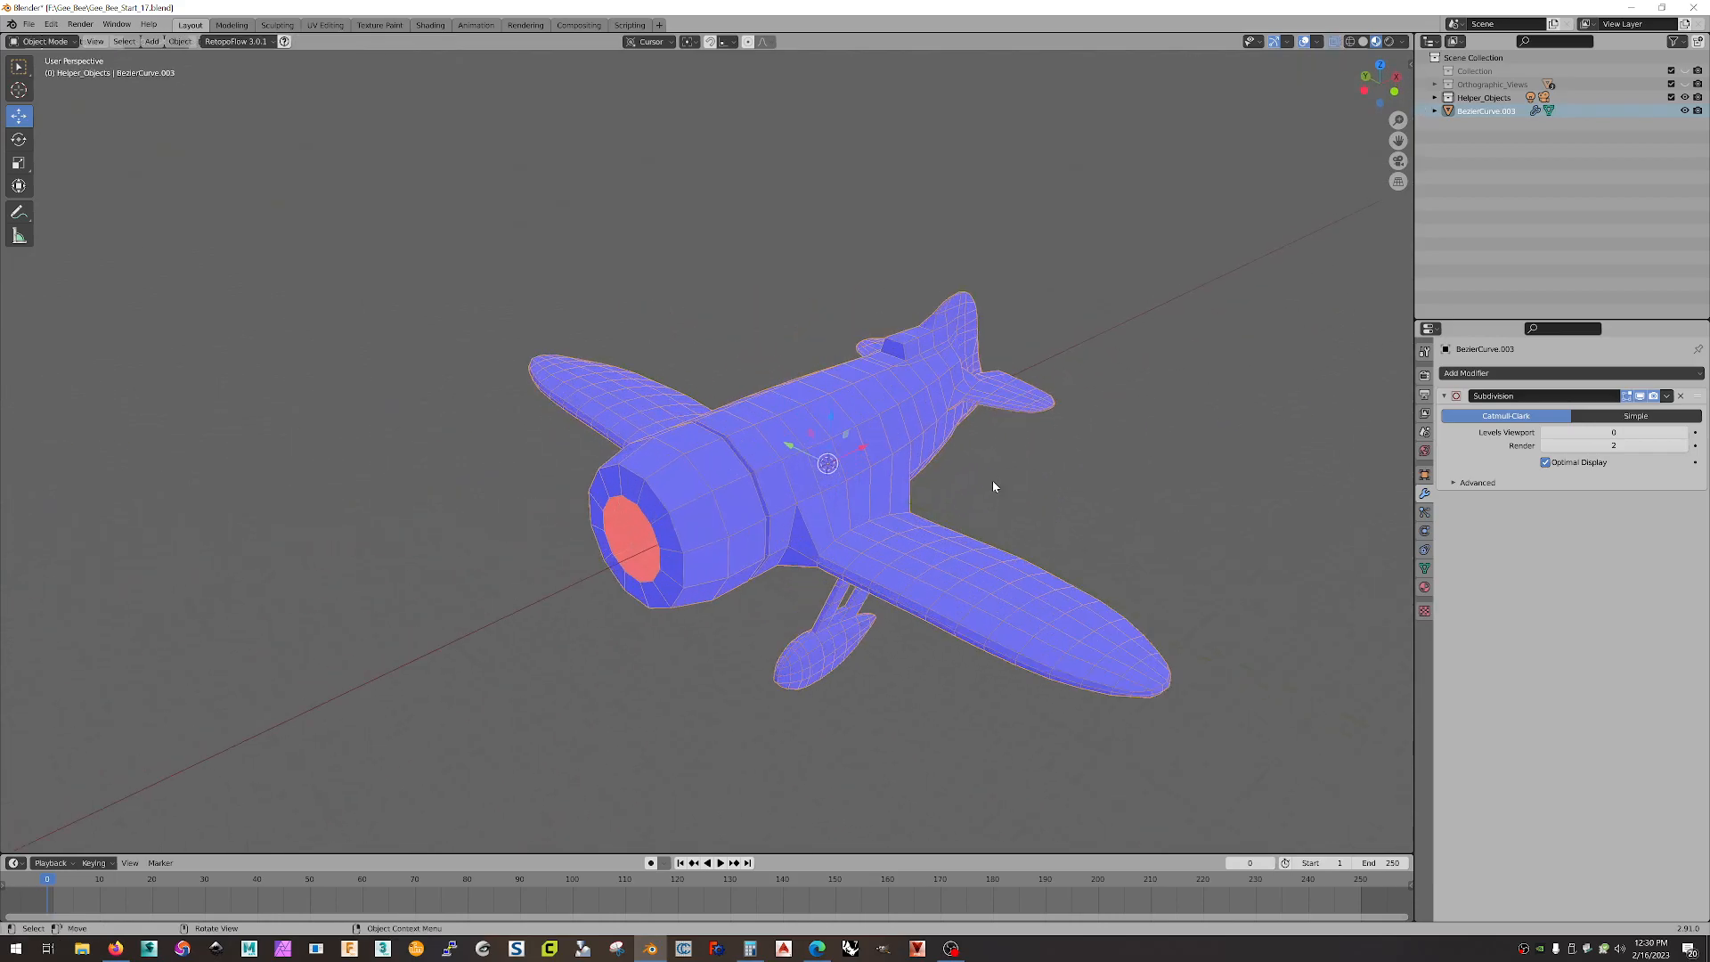
drag(1614, 432, 1648, 432)
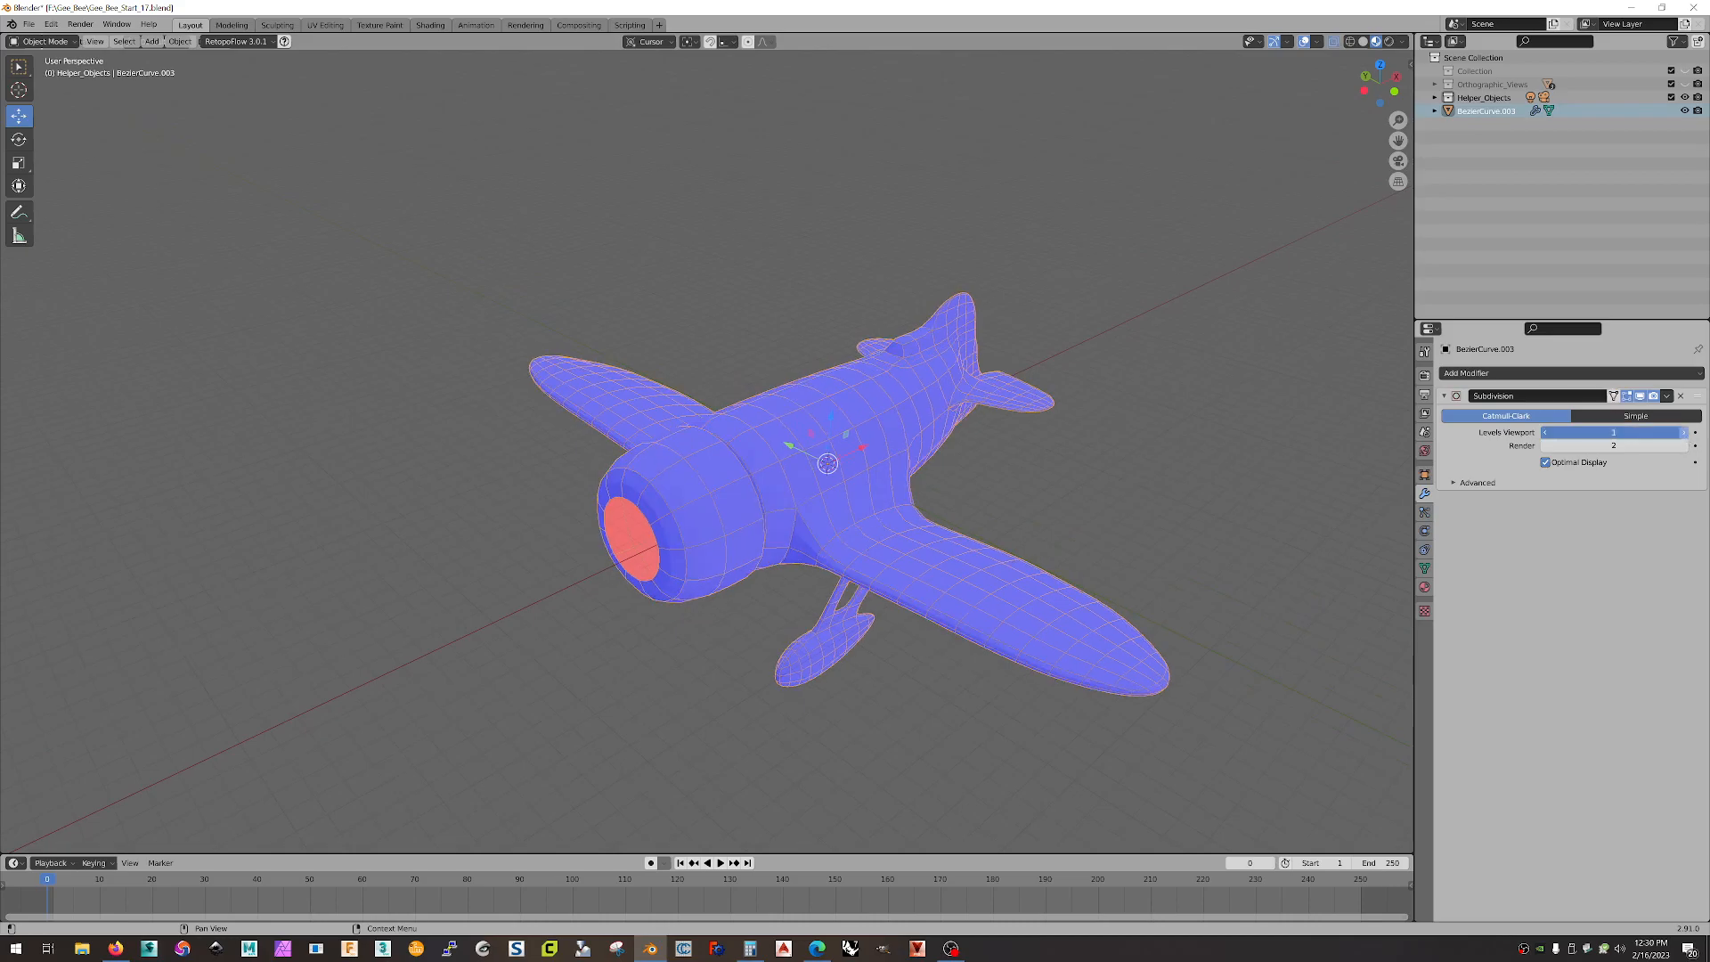
mouse_move(958, 447)
middle_down()
mouse_move(1056, 383)
mouse_move(1030, 369)
mouse_move(1005, 429)
mouse_move(764, 424)
mouse_move(925, 476)
mouse_move(996, 431)
mouse_move(957, 446)
middle_up()
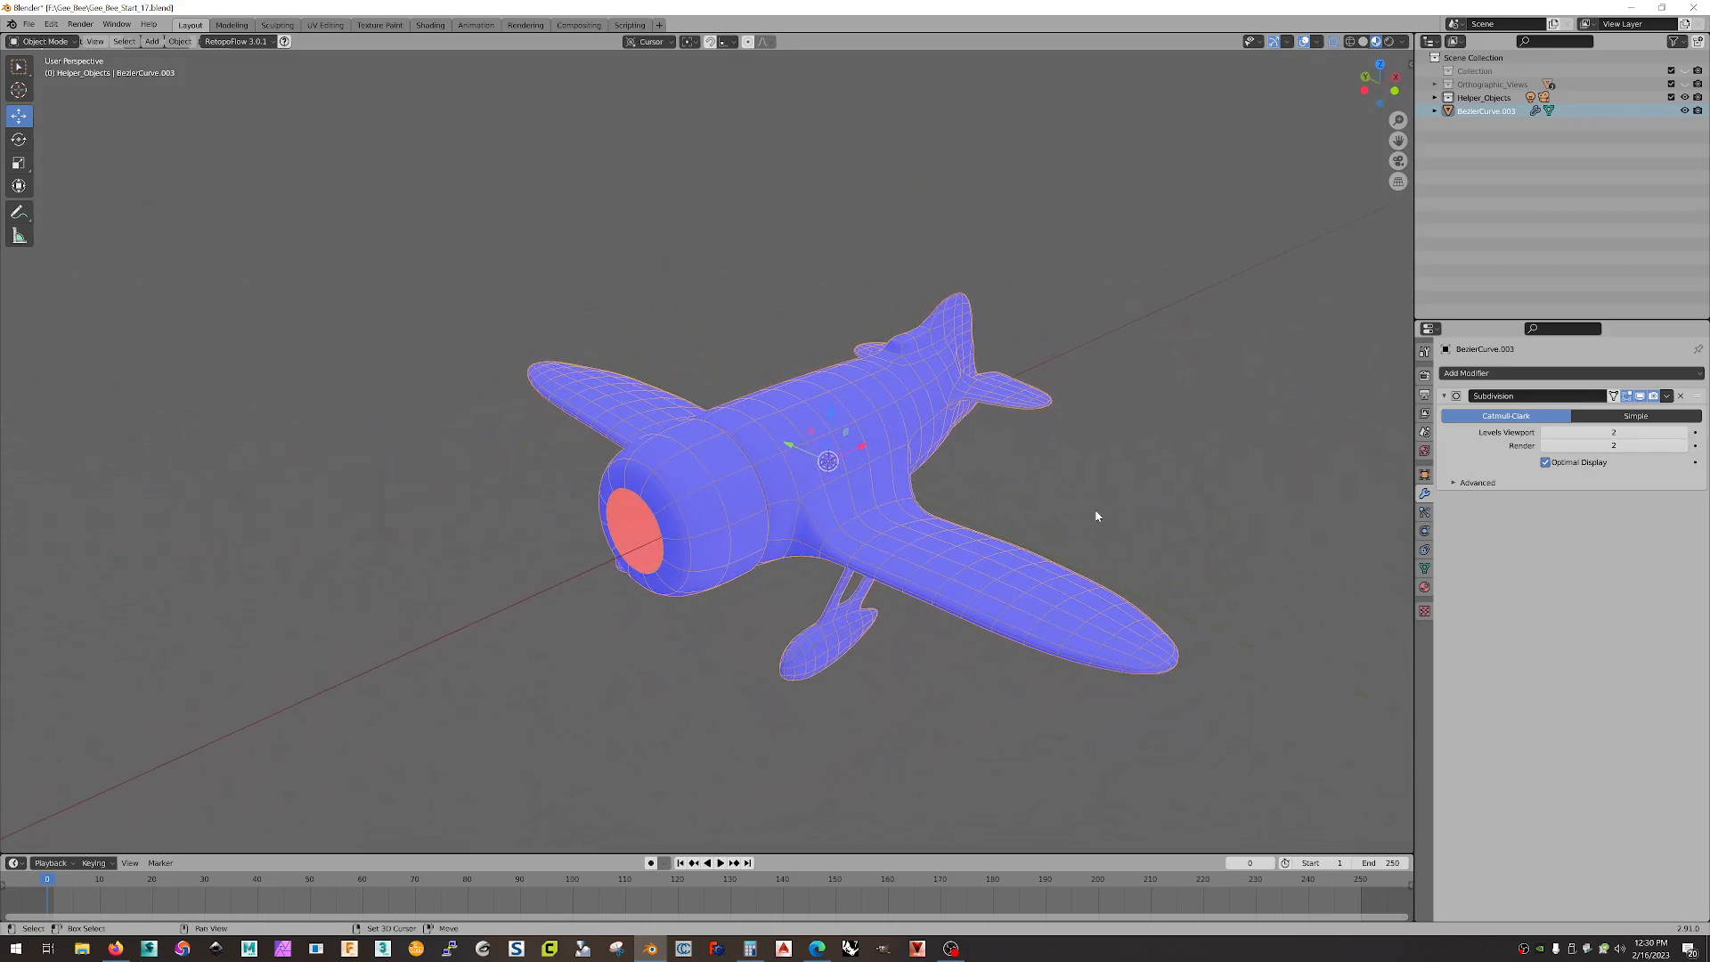
shift+middle_drag(1092, 513, 966, 477)
- Turn off the Wireframe and Face Orientation overlays in the viewport
click(1317, 42)
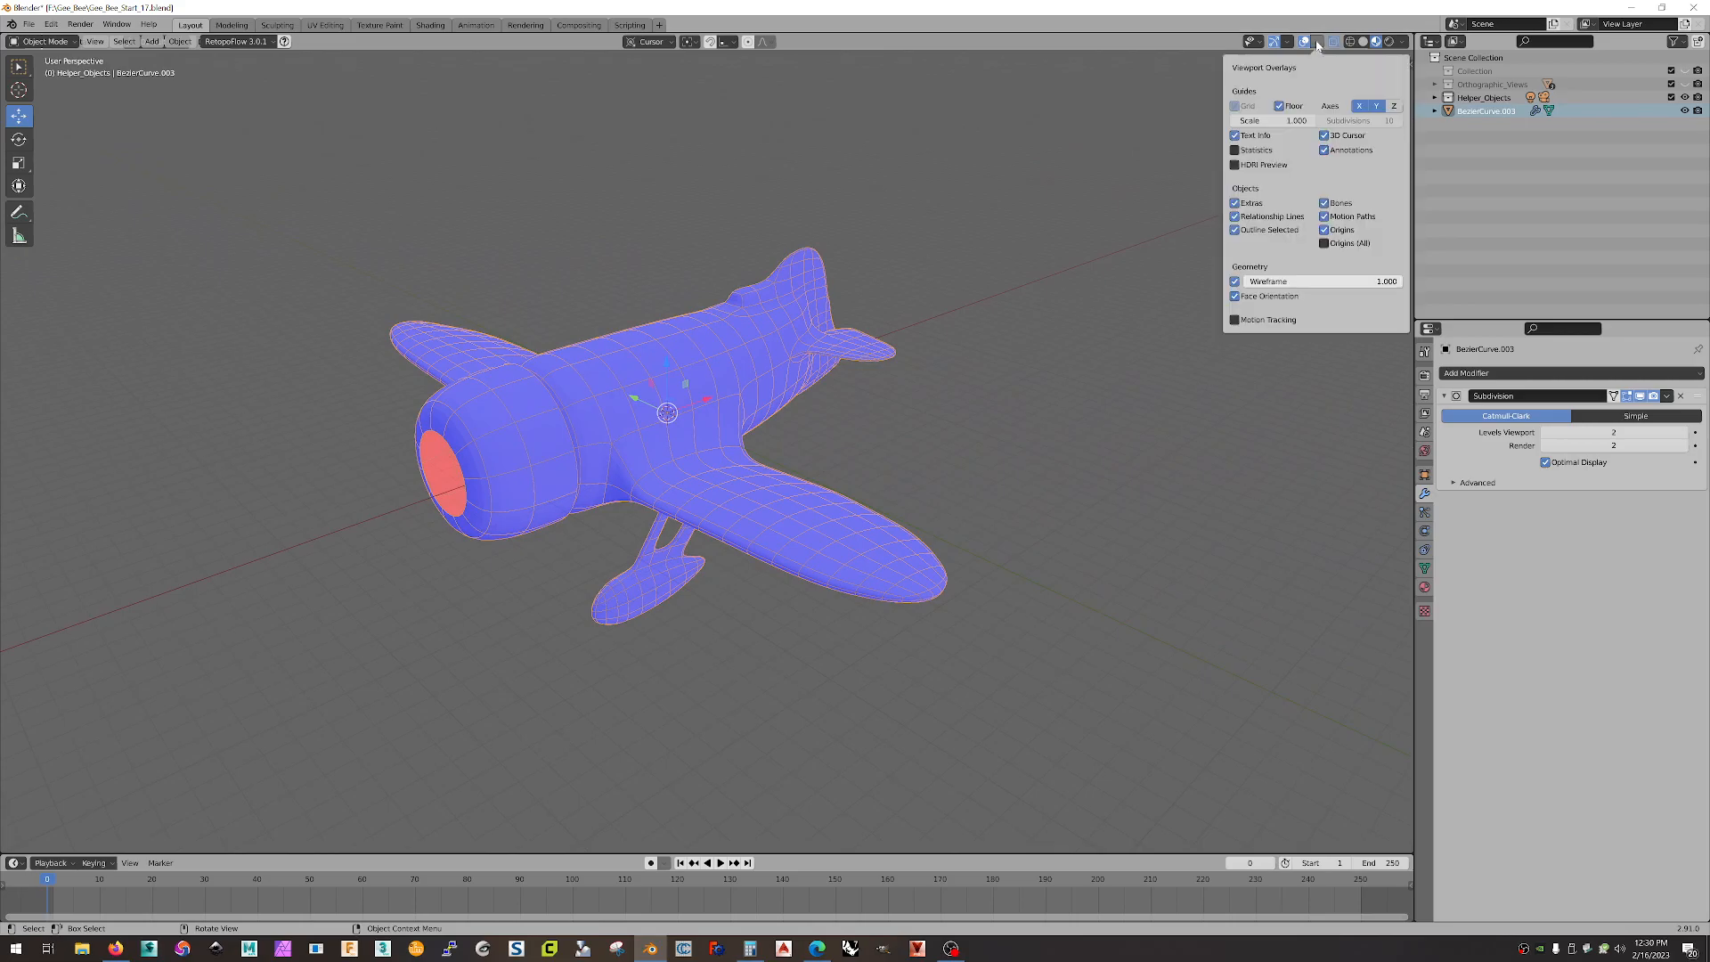
click(1235, 282)
click(1234, 295)
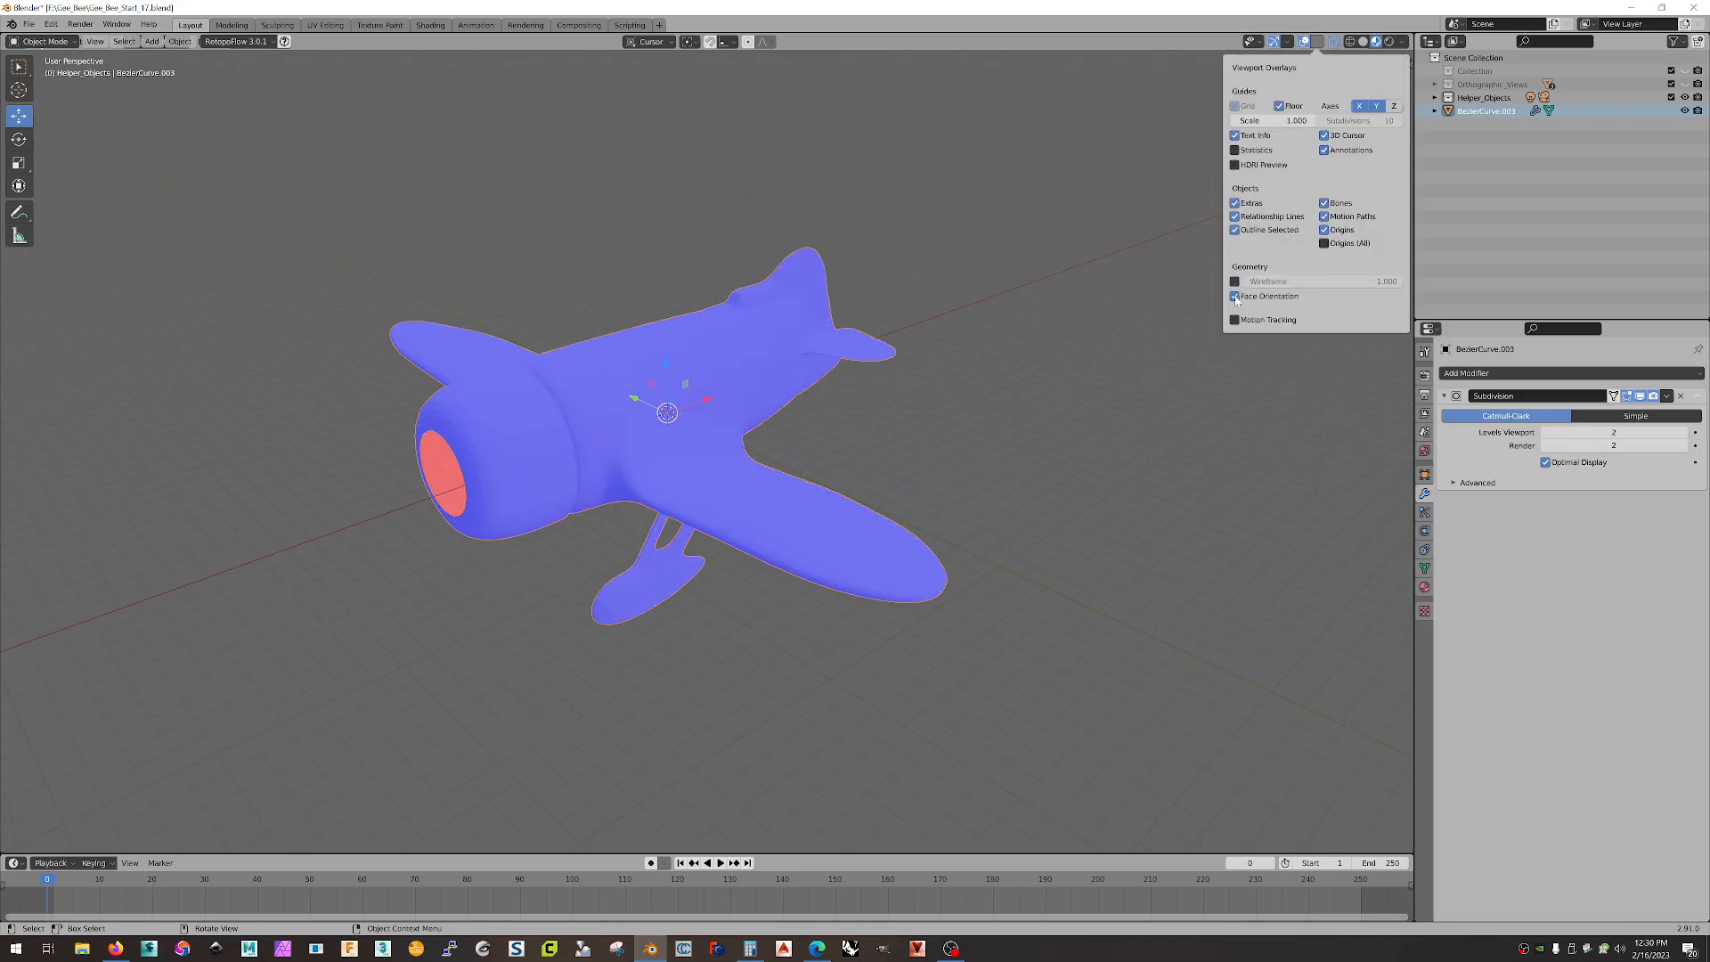
mouse_move(1025, 335)
middle_down()
mouse_move(1087, 353)
mouse_move(988, 339)
mouse_move(1002, 332)
mouse_move(1012, 363)
mouse_move(1107, 343)
mouse_move(1020, 352)
mouse_move(863, 306)
mouse_move(1034, 355)
mouse_move(1023, 342)
middle_up()
middle_drag(914, 389, 1038, 414)
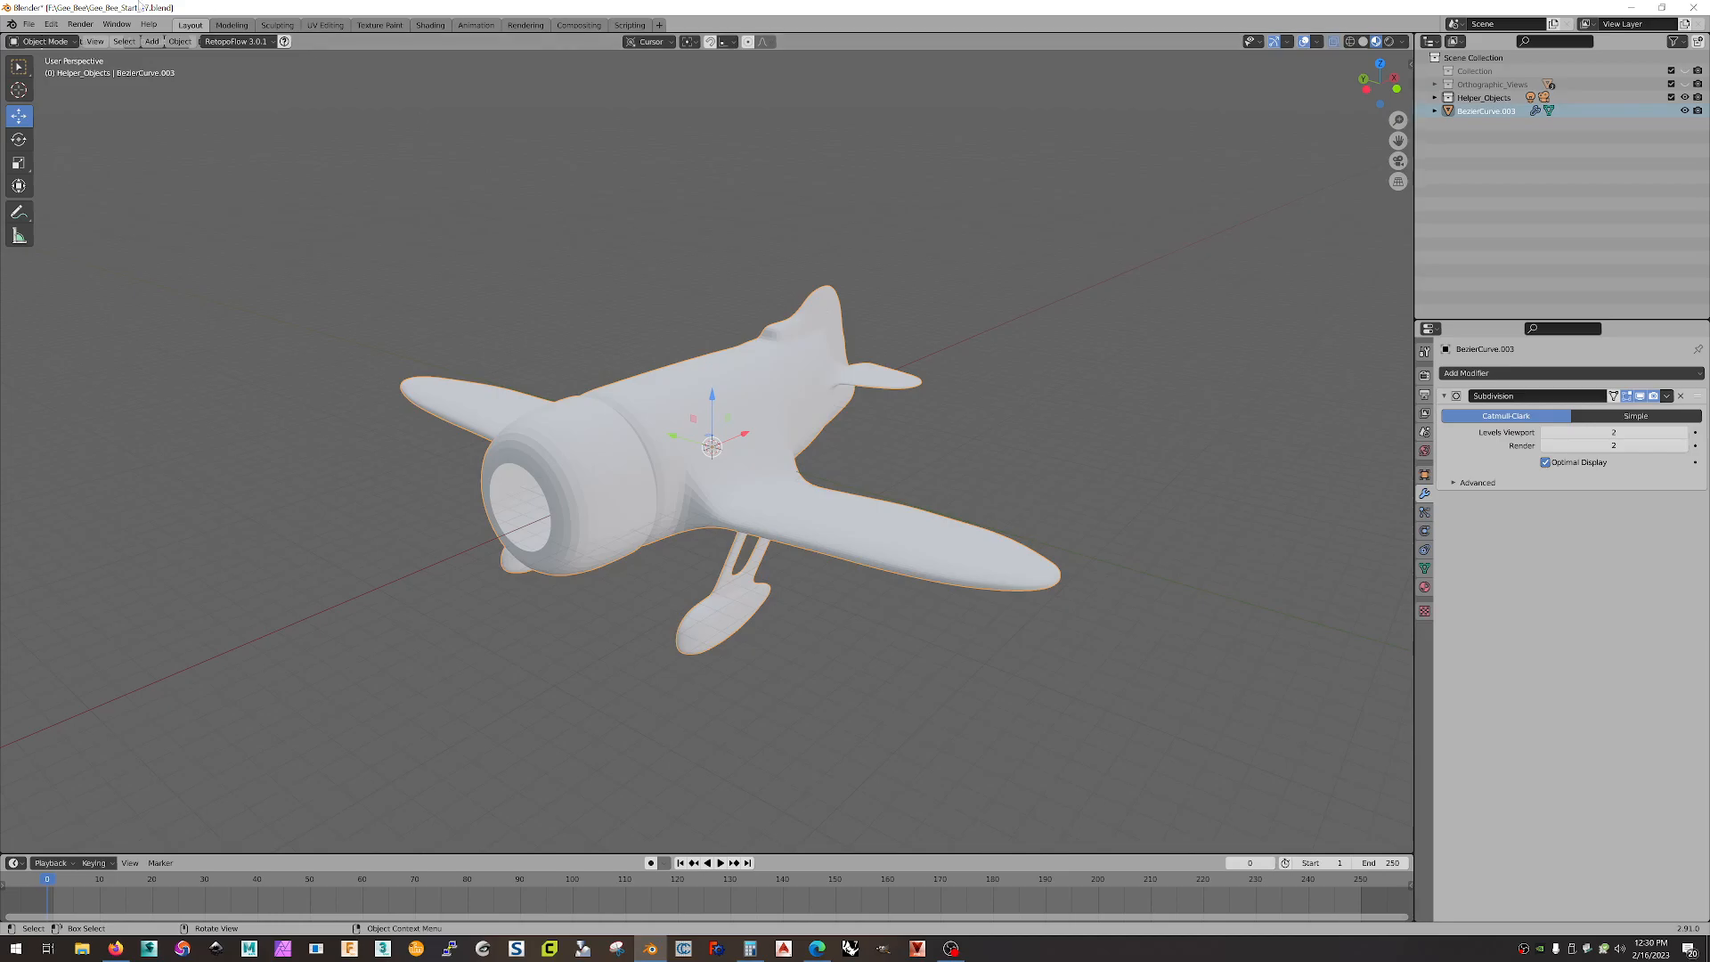
- Save the project as a new file named Gee_Bee_Start_18.blend in the Gee_Bee folder
click(29, 24)
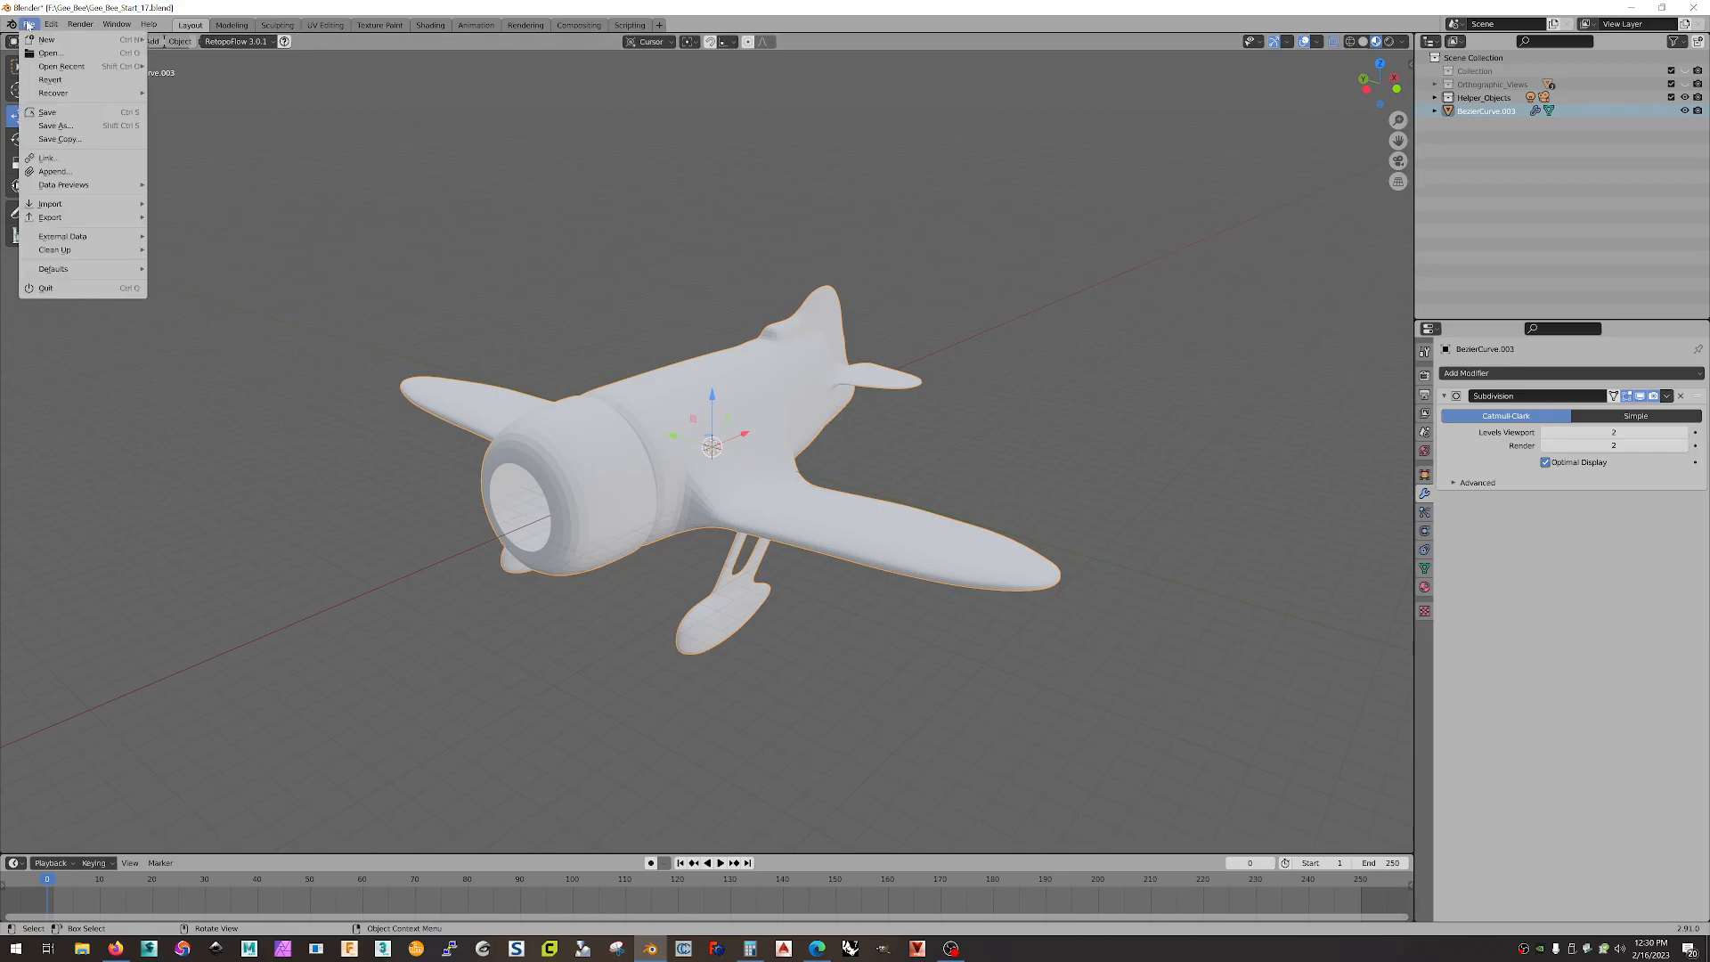
click(72, 125)
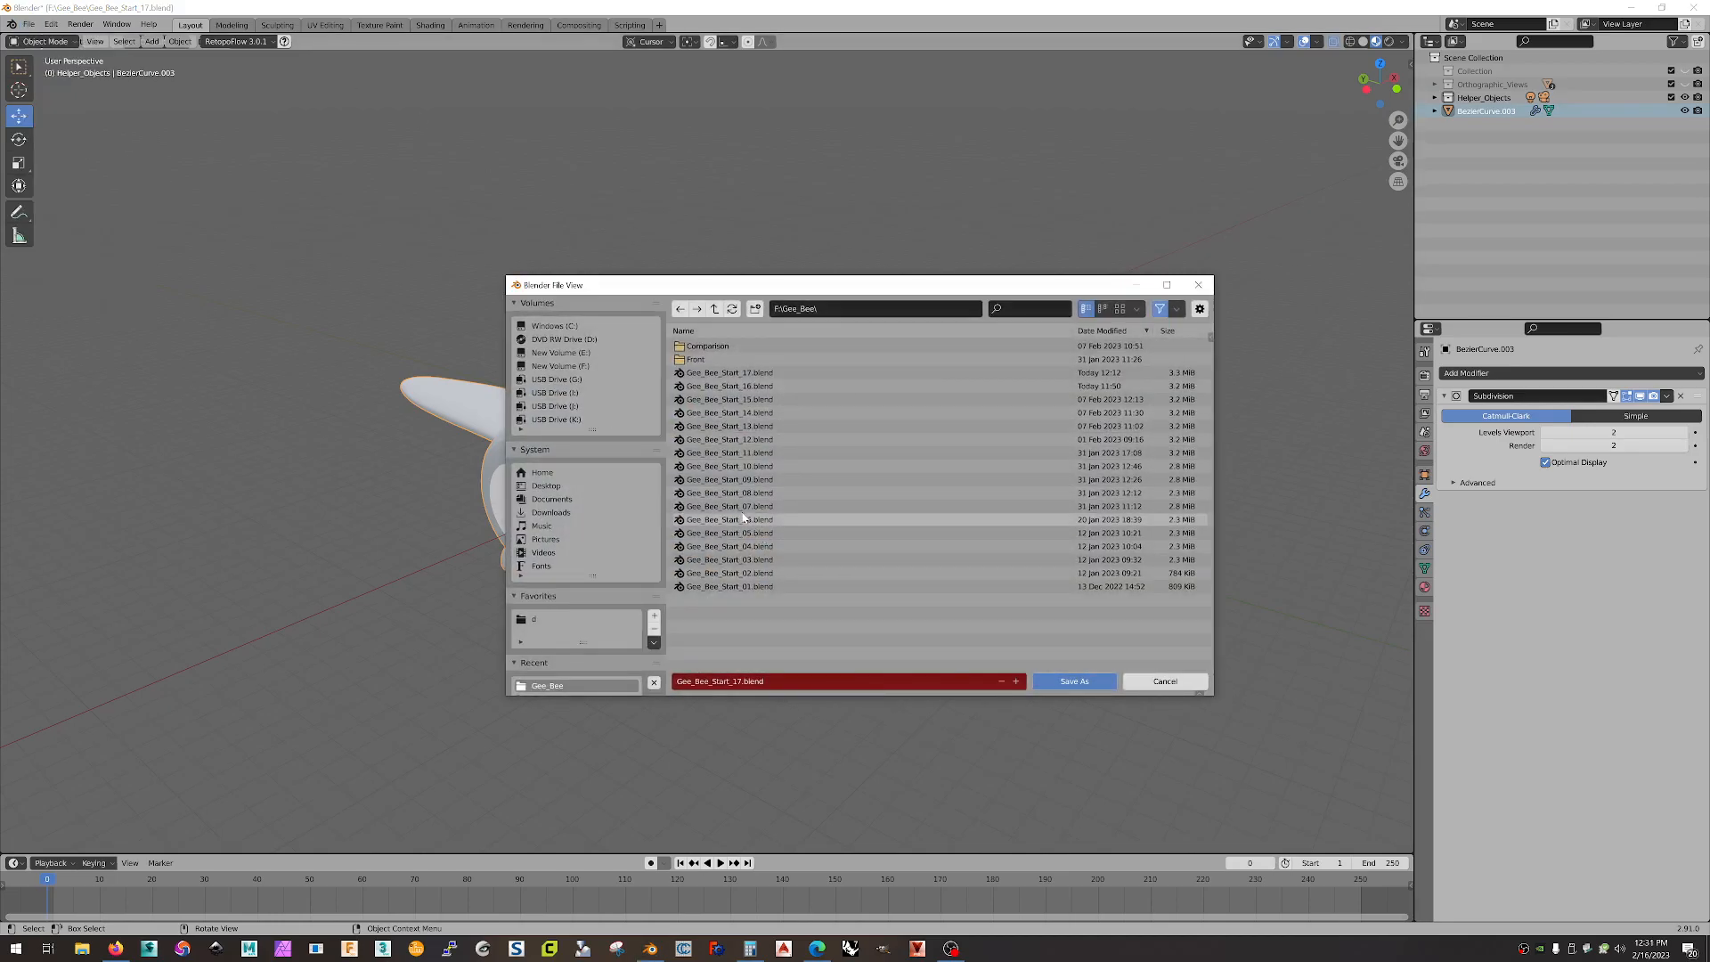
click(741, 682)
click(737, 681)
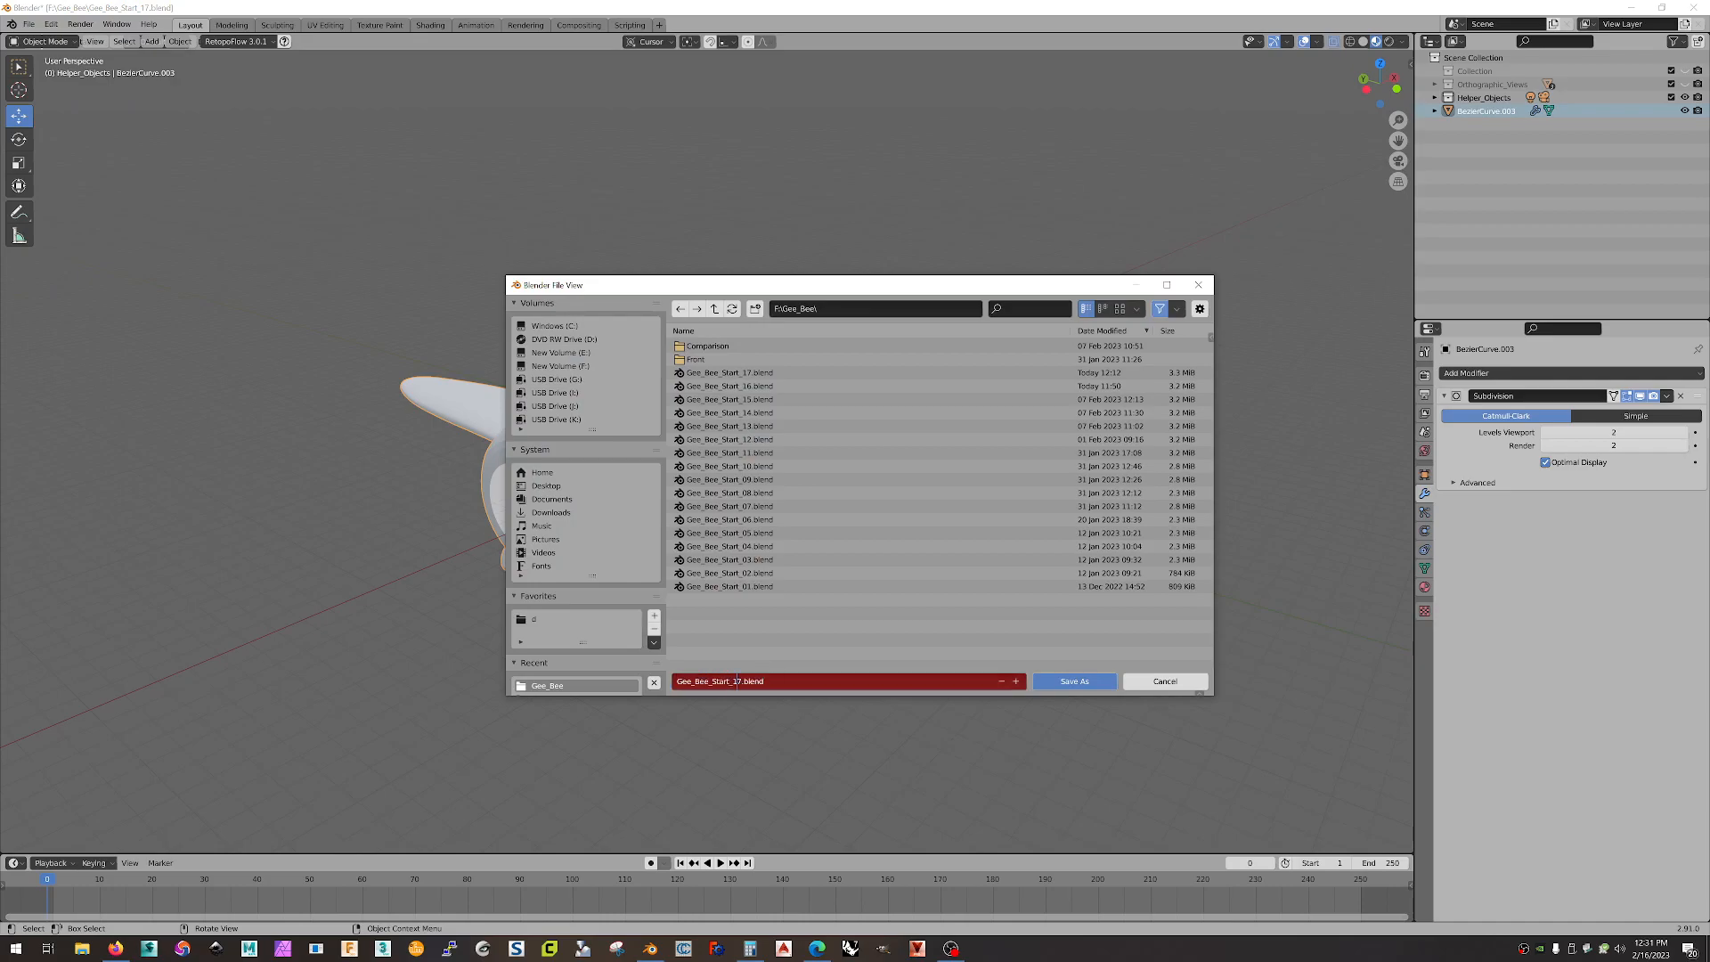
text(8)
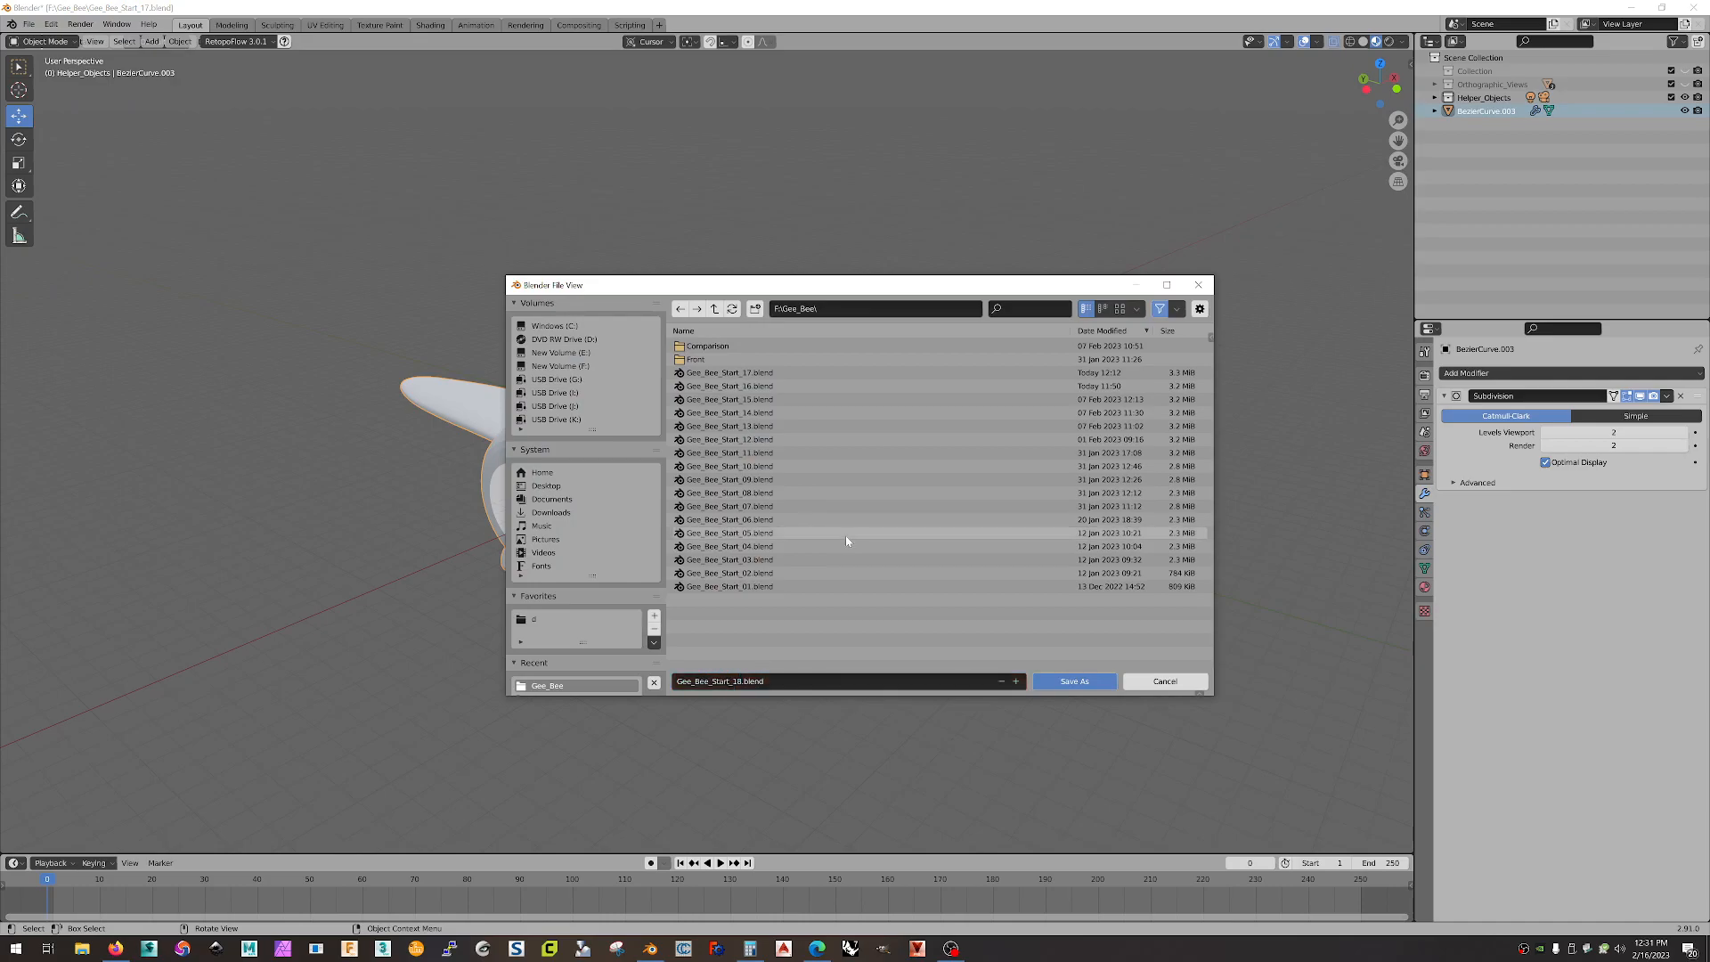
key(Return)
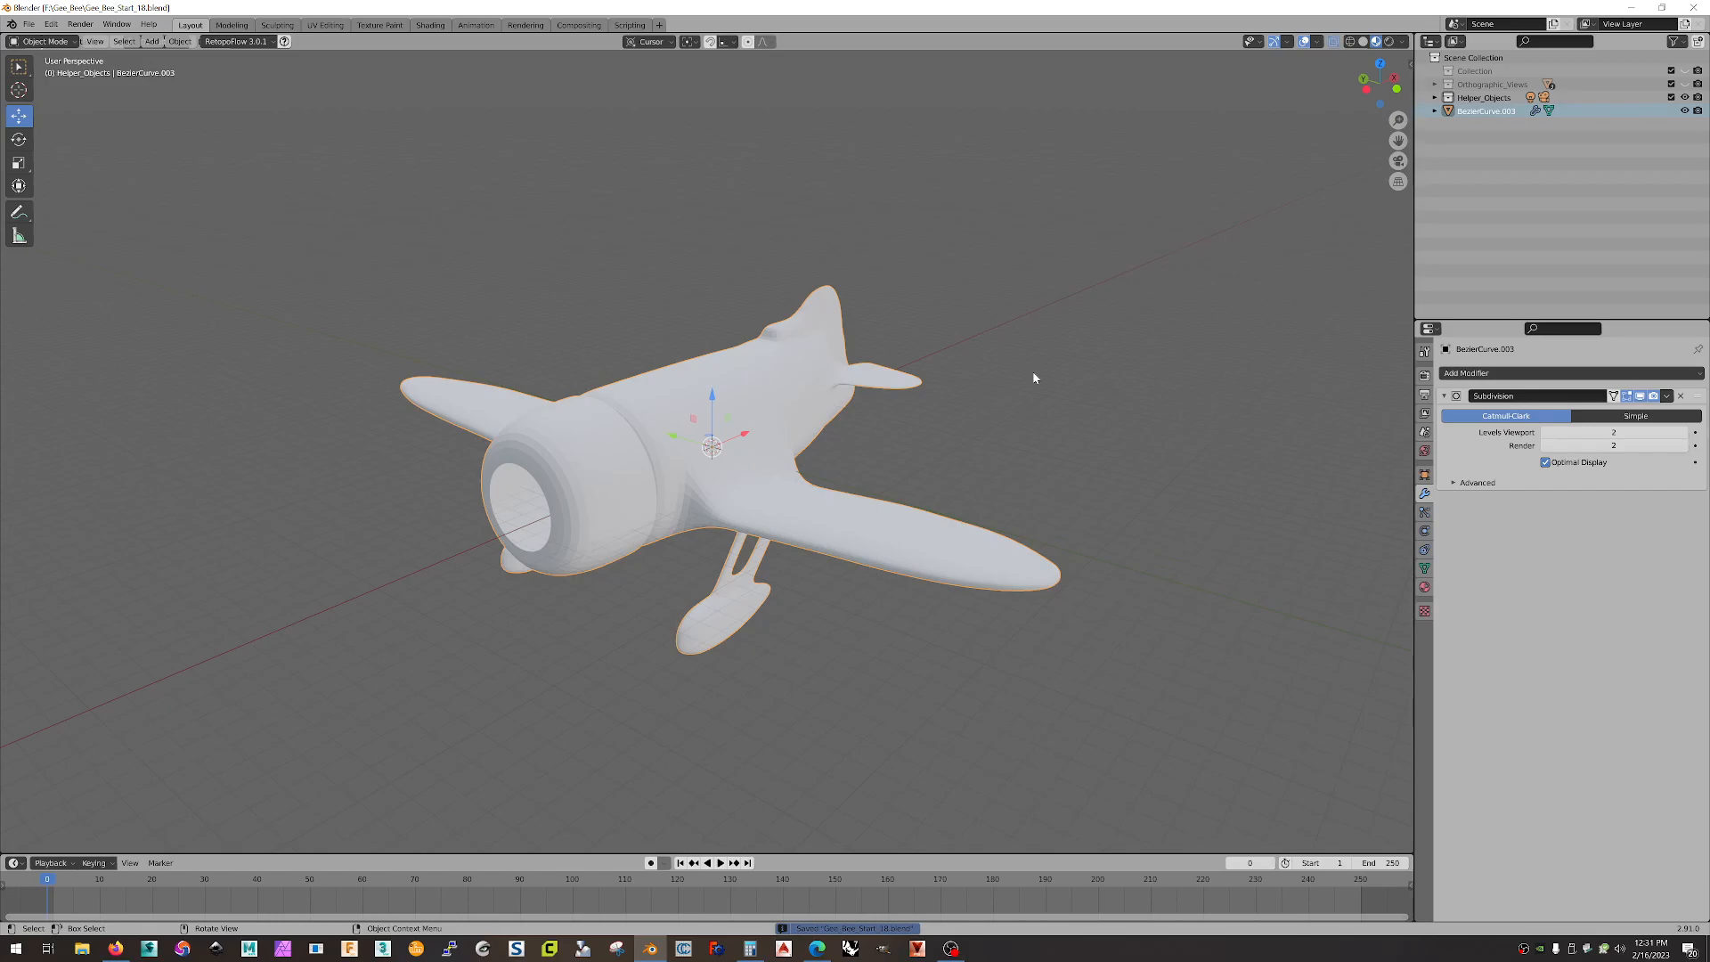